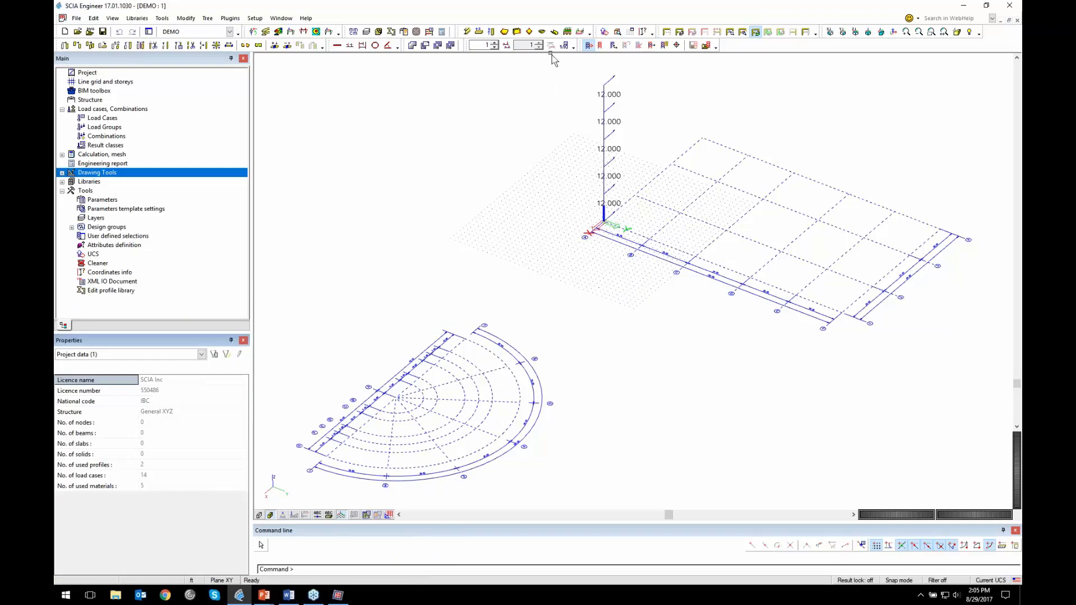
pyautogui.rightClick(731, 50)
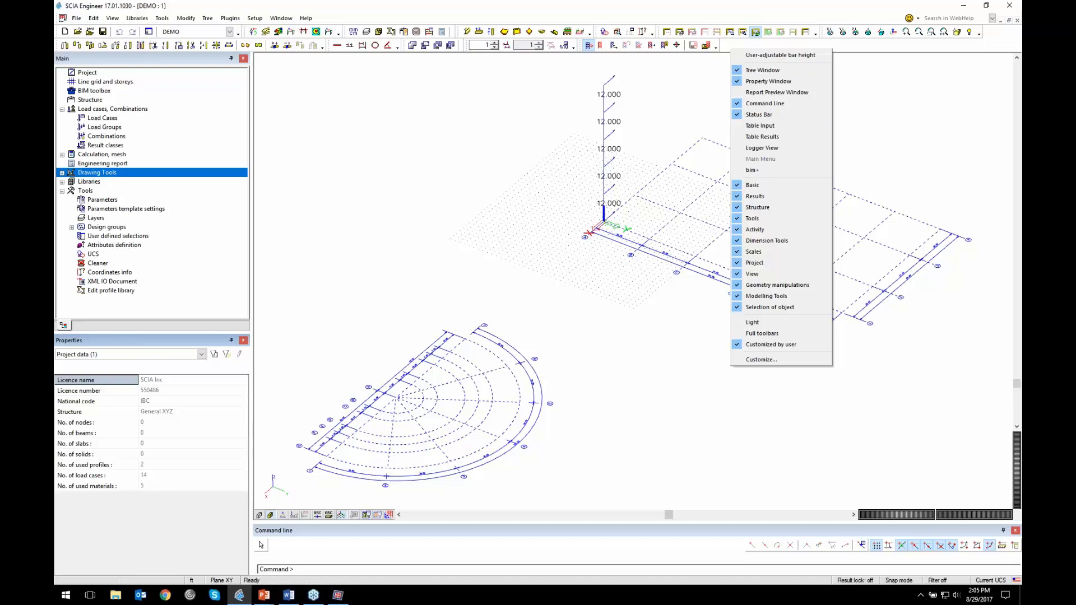
pyautogui.click(664, 158)
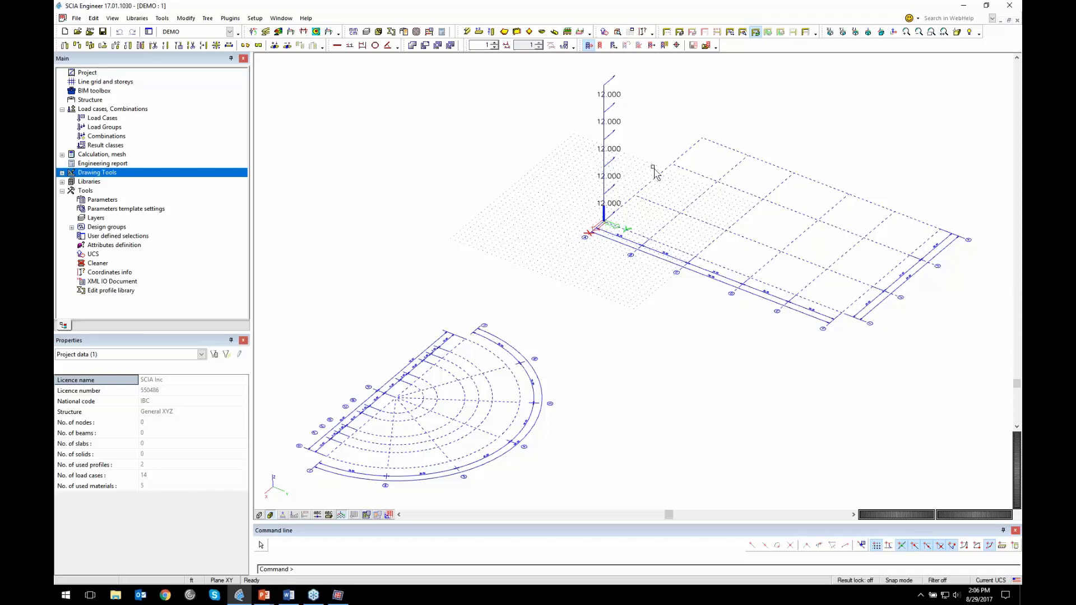
# Load Floor Plan.dwg from the Arch Dwgs folder for import
pyautogui.click(92, 35)
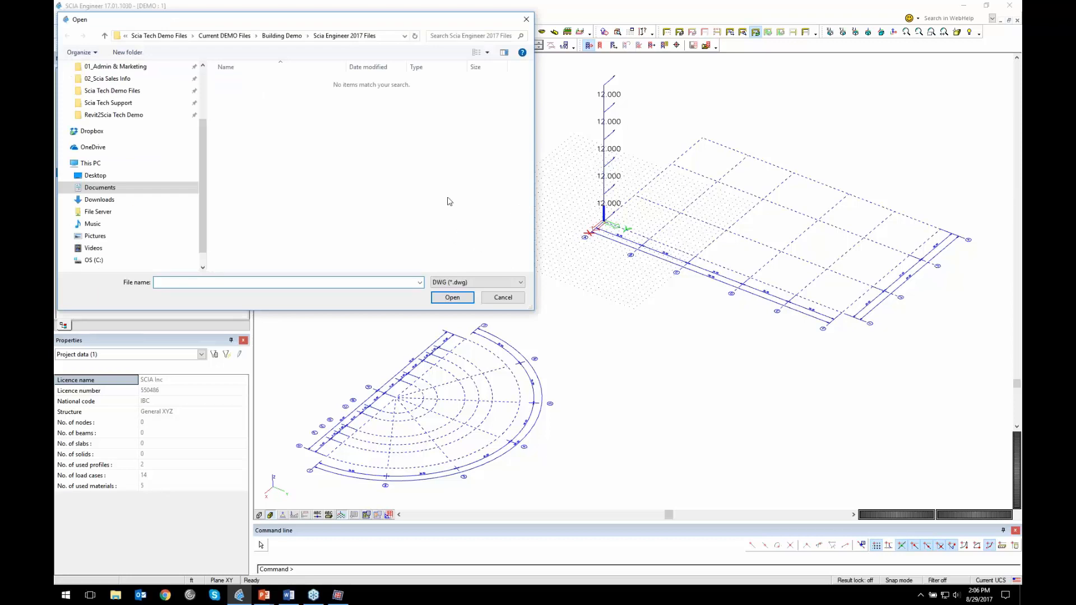
pyautogui.click(440, 142)
pyautogui.click(447, 142)
pyautogui.doubleClick(480, 187)
pyautogui.click(456, 238)
pyautogui.click(675, 404)
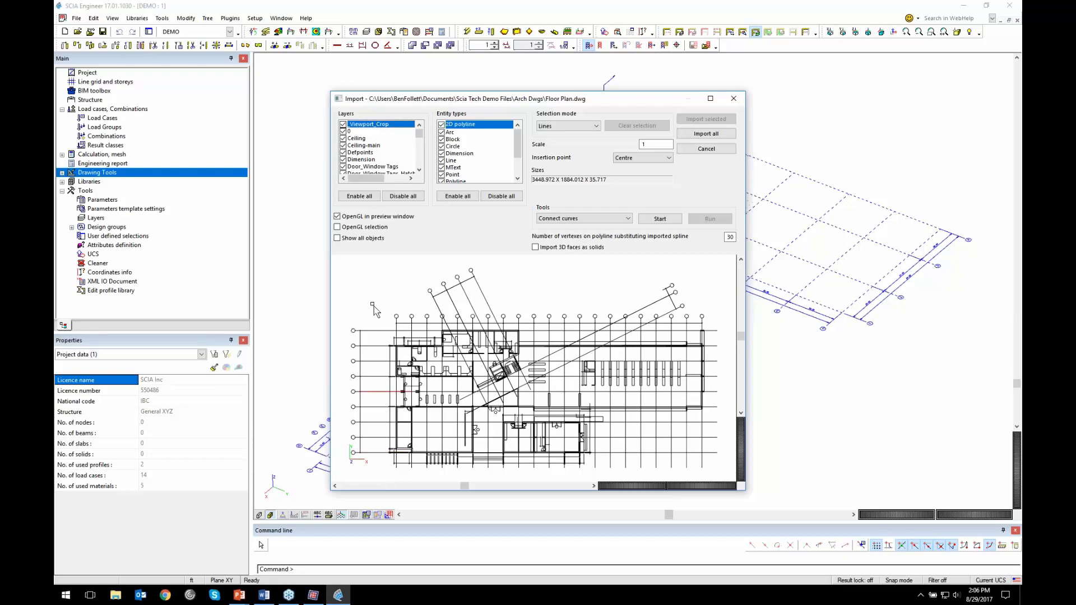
# Set the import scale to .083333 and import all entities of the floor plan
pyautogui.doubleClick(643, 144)
pyautogui.write('.083333')
pyautogui.click(721, 136)
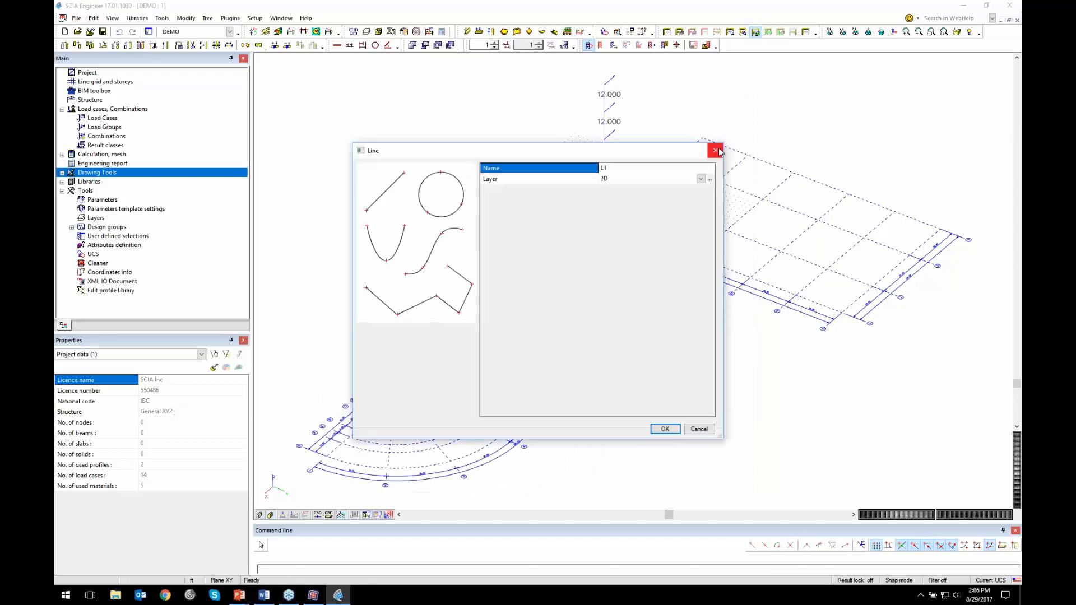
# Assign the imported lines to the 2D layer and place the floor plan in the empty area beside the line grids
pyautogui.click(701, 180)
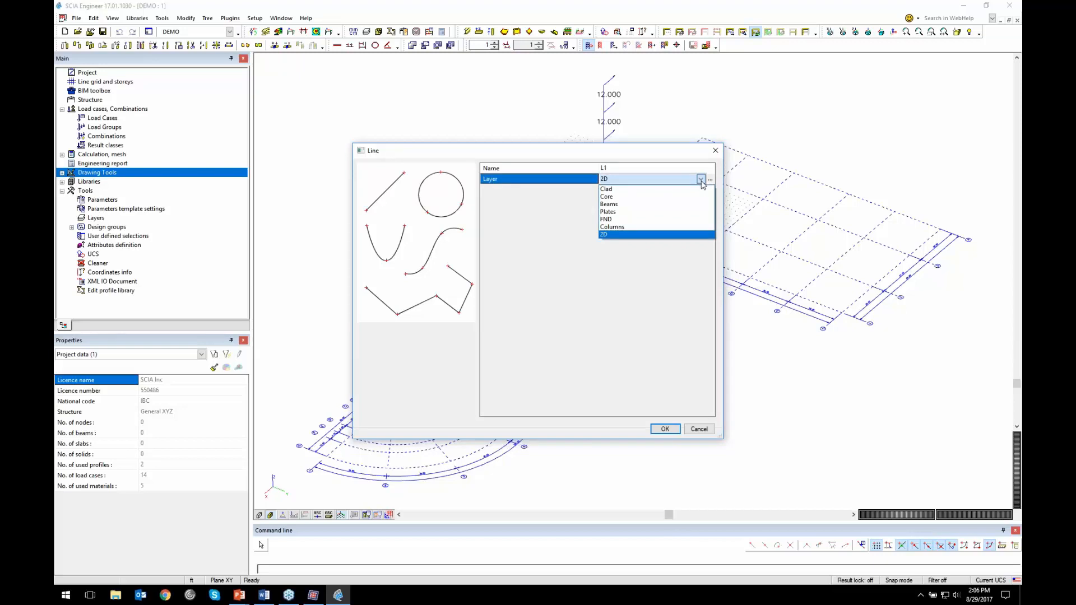
pyautogui.click(693, 235)
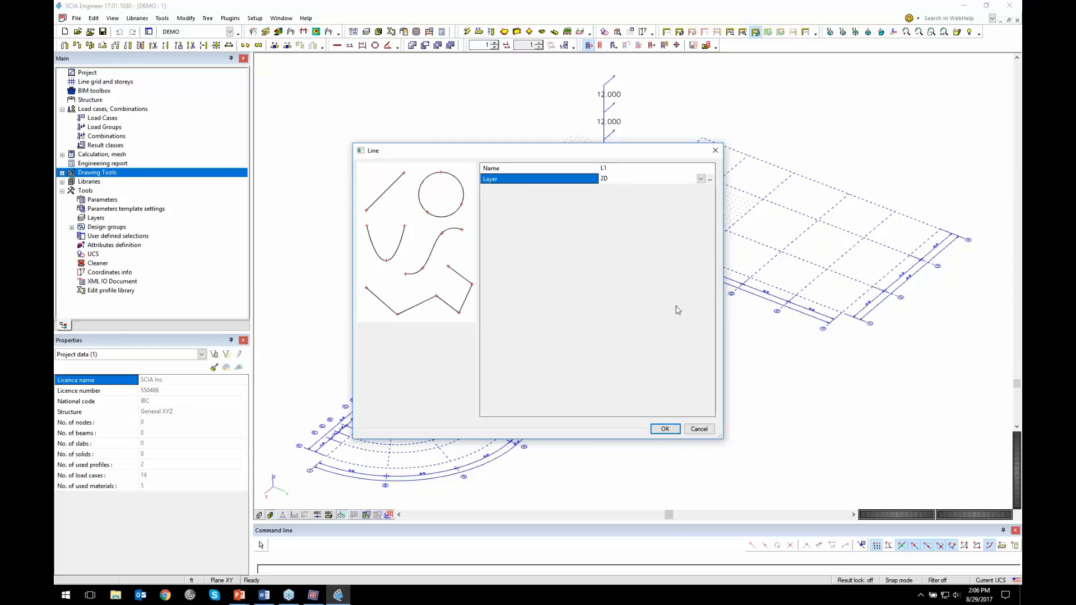
pyautogui.click(665, 430)
pyautogui.scroll(-2, 611, 317)
pyautogui.click(414, 228)
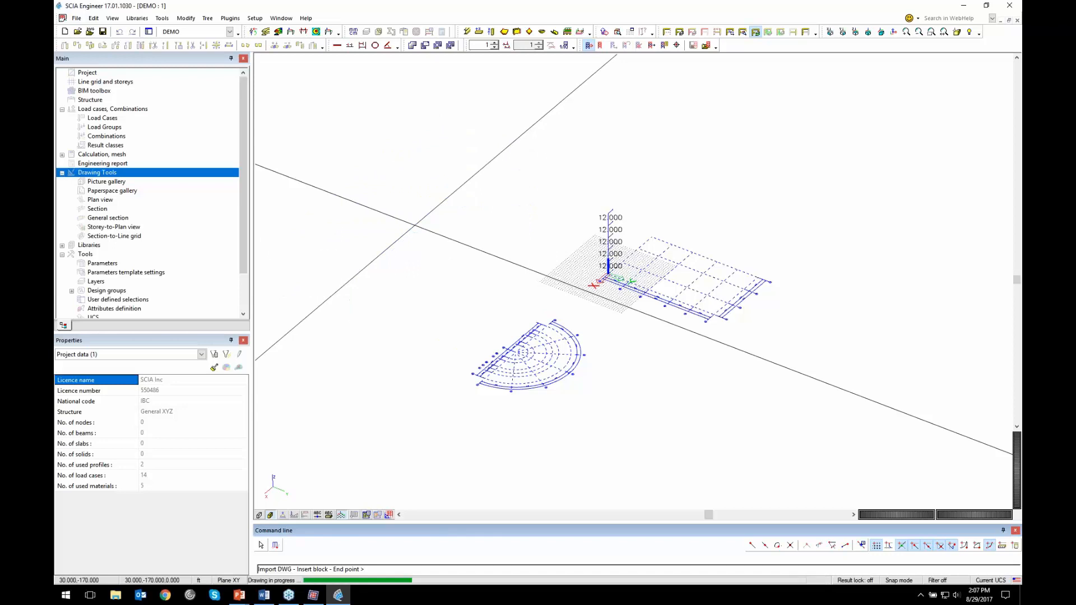
pyautogui.click(460, 264)
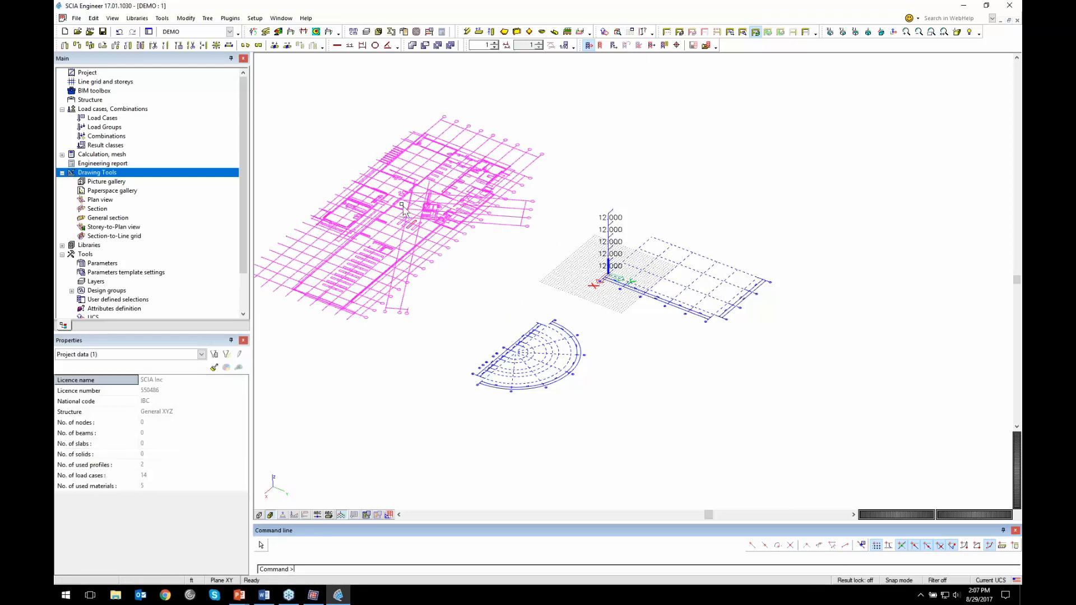
# Define a new column with cross-section Col 1 - W8X67 and a length of 12 ft
pyautogui.scroll(5, 375, 169)
pyautogui.scroll(5, 373, 220)
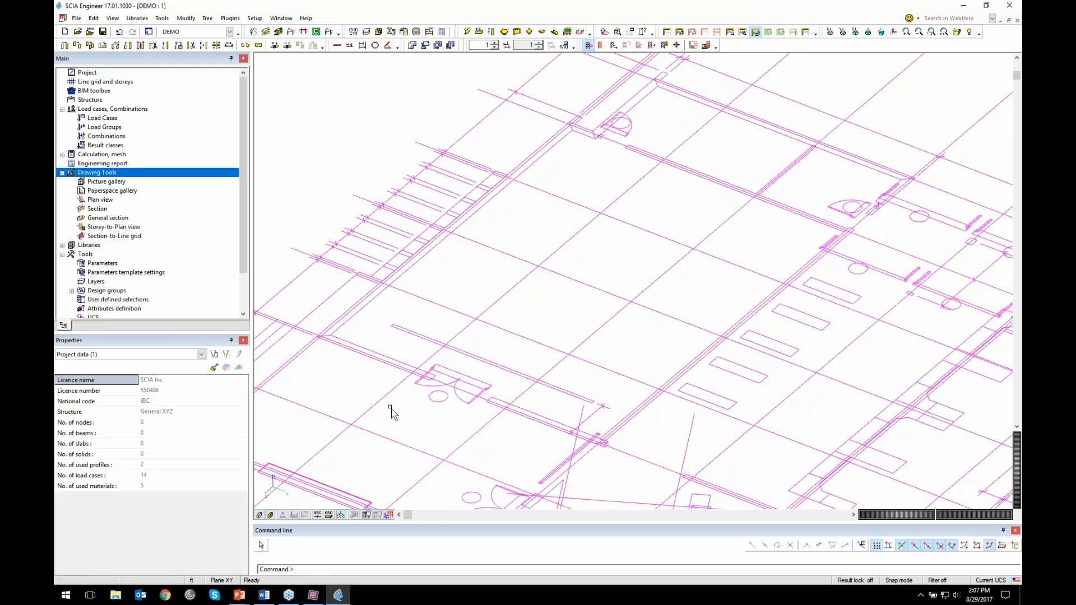
pyautogui.click(179, 100)
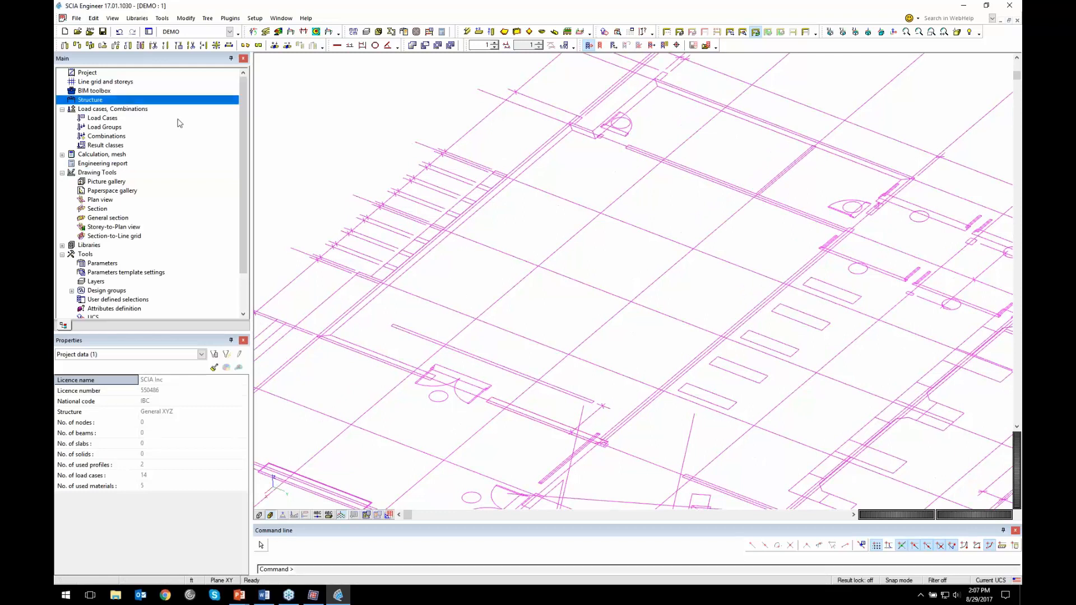
pyautogui.doubleClick(104, 79)
pyautogui.doubleClick(102, 105)
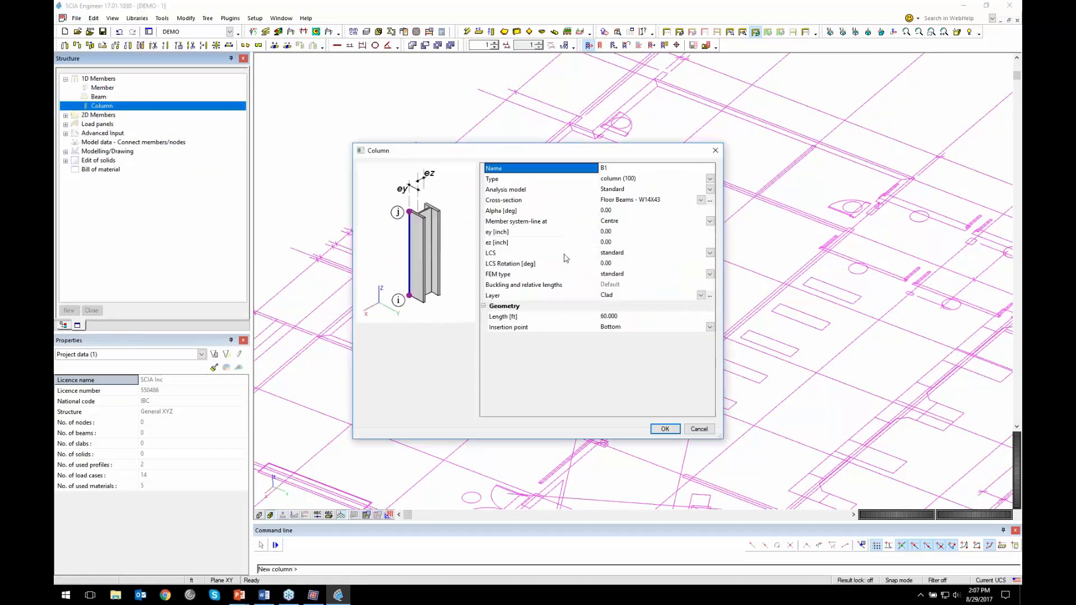
pyautogui.click(621, 318)
pyautogui.write('12')
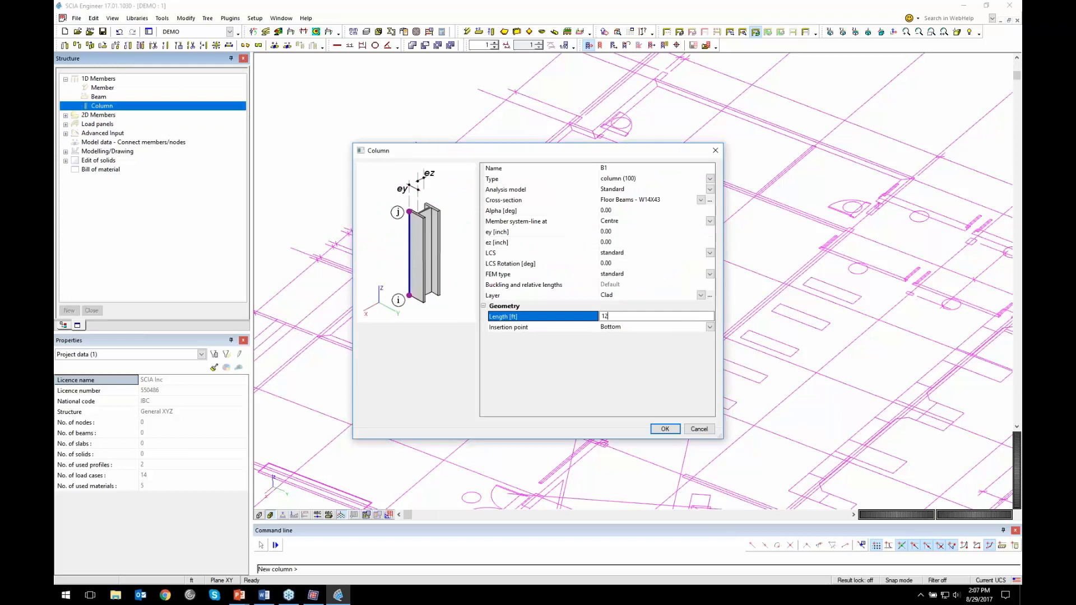
pyautogui.click(682, 200)
pyautogui.click(674, 219)
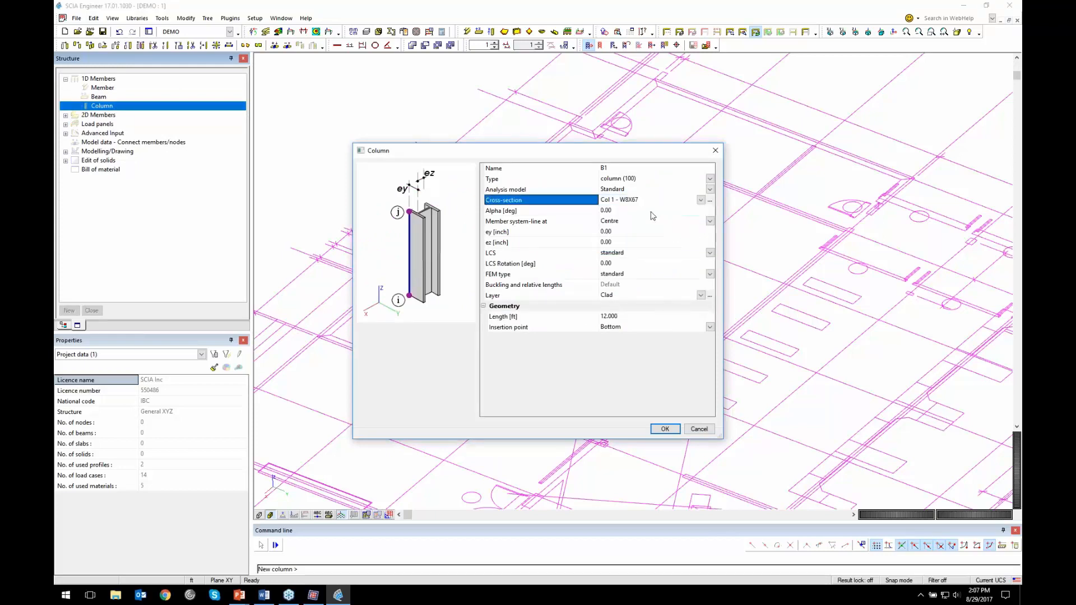
pyautogui.click(665, 429)
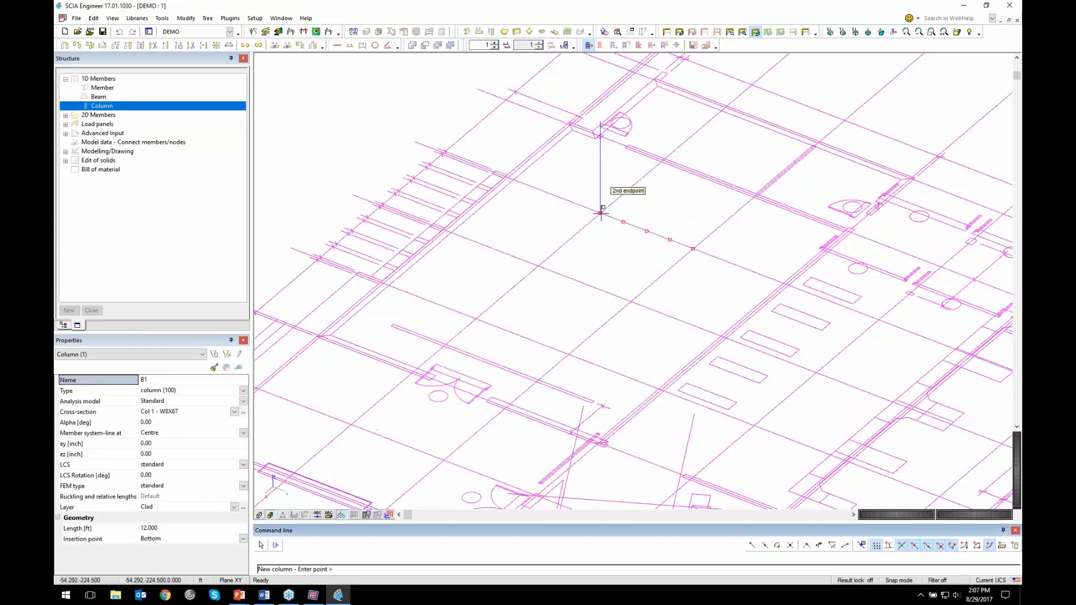
# Place six columns at the grid intersections inside the floor plan's large room
pyautogui.click(693, 249)
pyautogui.click(599, 213)
pyautogui.click(537, 267)
pyautogui.click(630, 302)
pyautogui.click(568, 353)
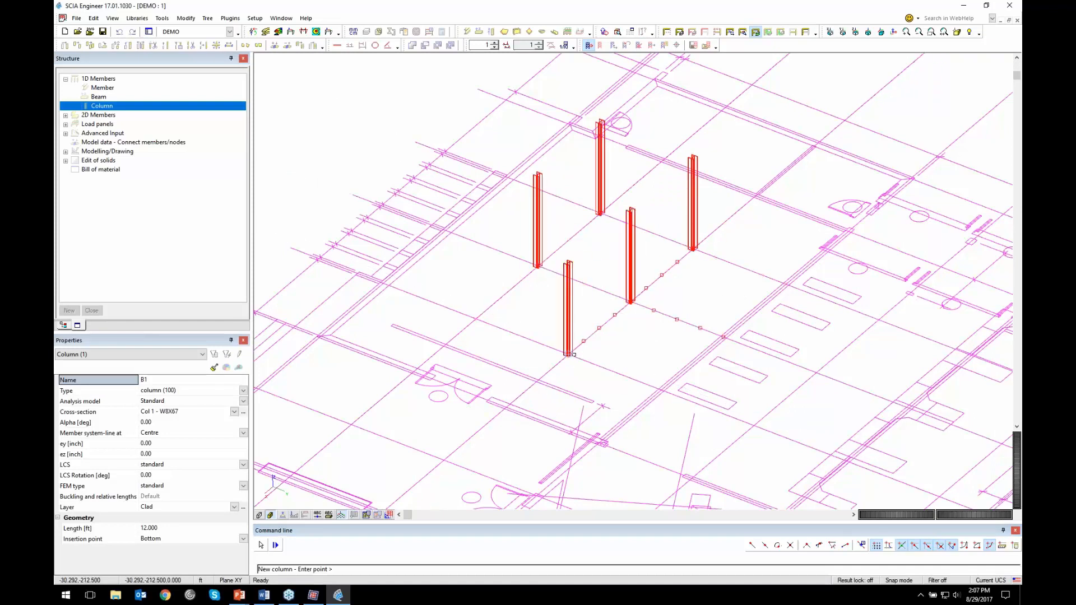
pyautogui.click(477, 322)
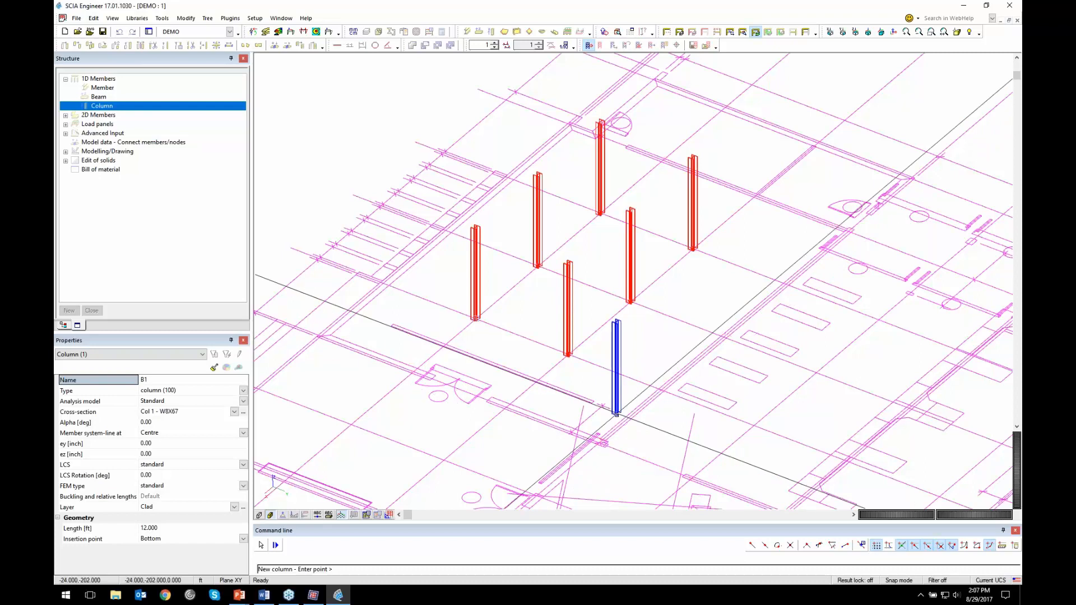
pyautogui.press('Escape')
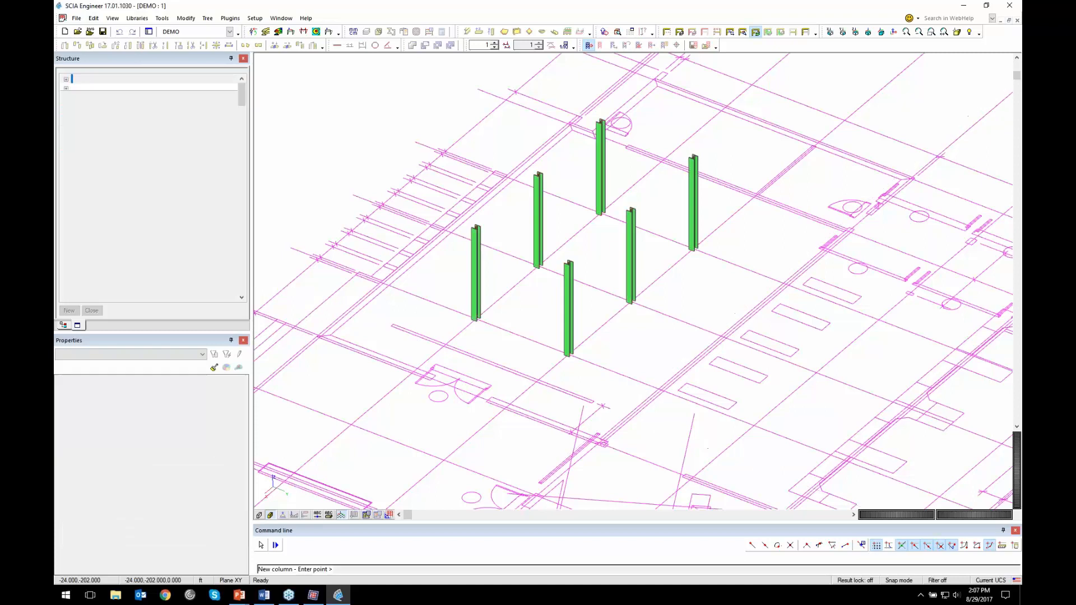
# Create five 12 ft high, 12 inch thick C4000 walls by selecting the floor plan's wall lines around the columns
pyautogui.doubleClick(99, 123)
pyautogui.doubleClick(98, 143)
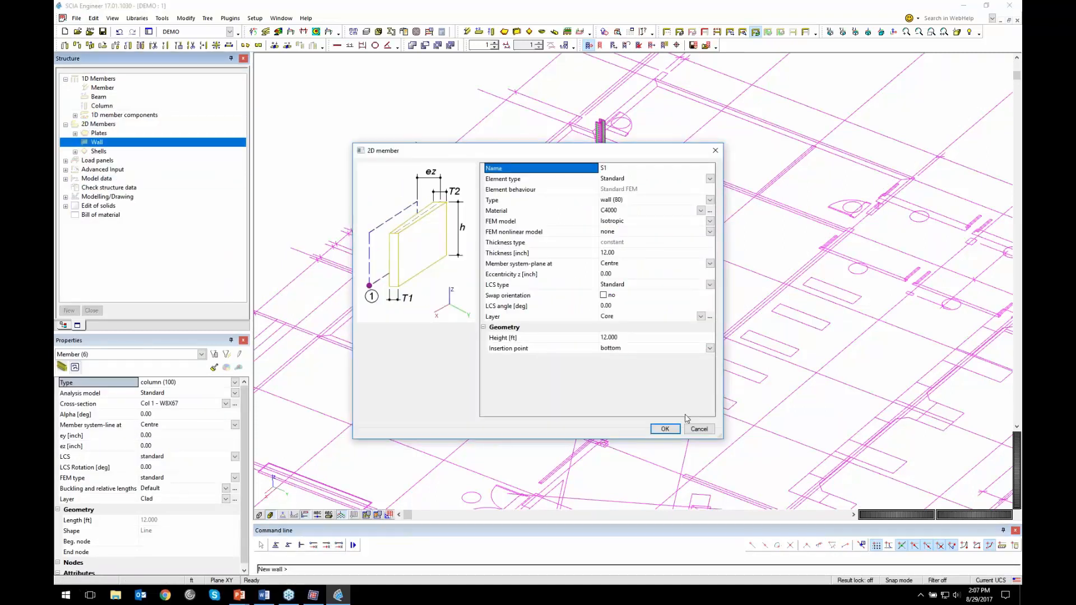
pyautogui.click(665, 429)
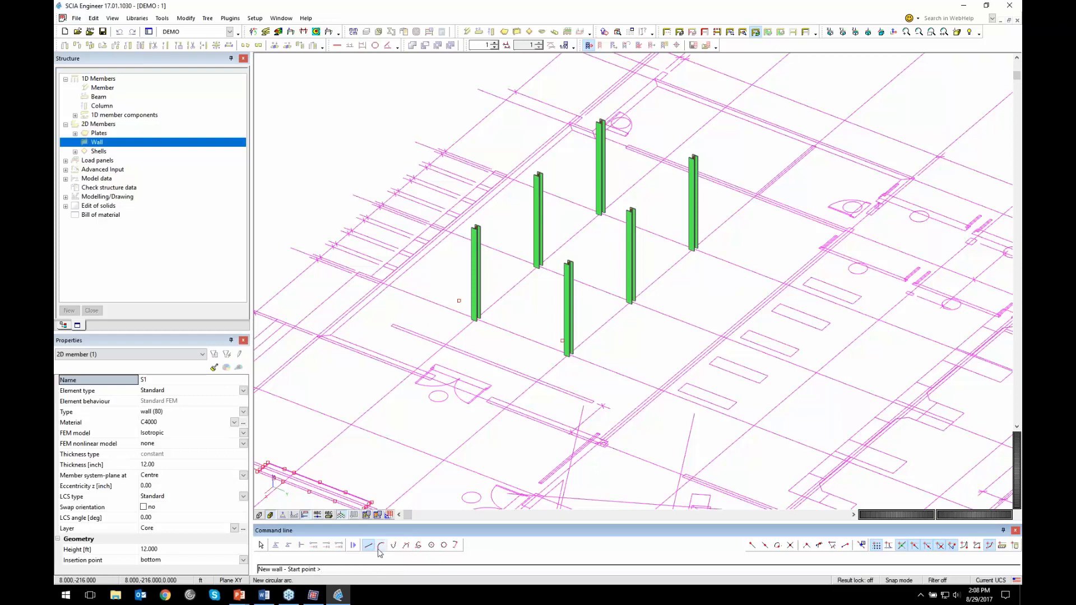
pyautogui.click(455, 544)
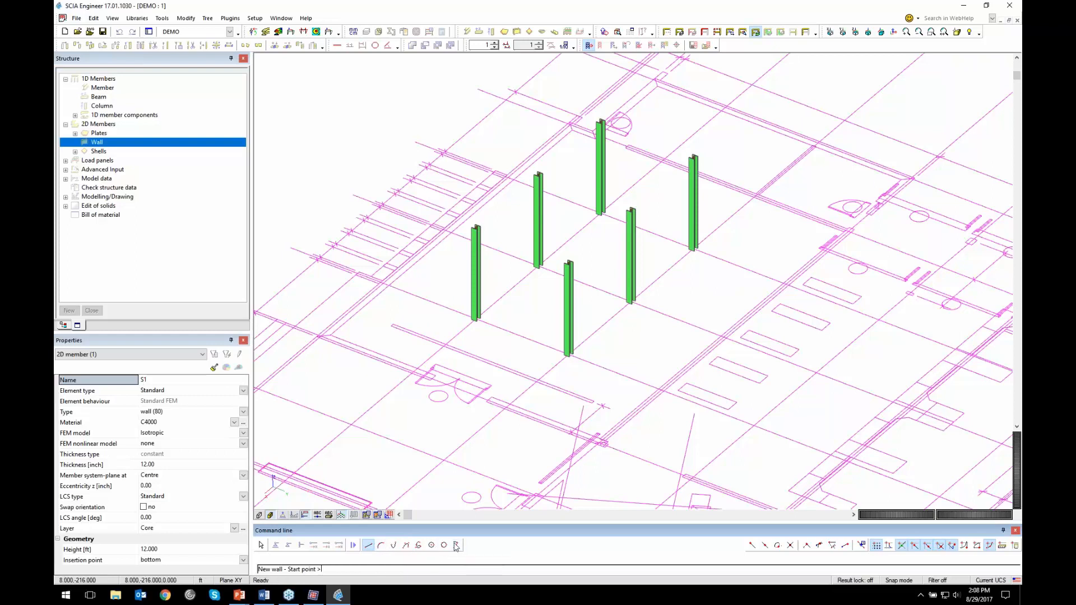
pyautogui.click(367, 316)
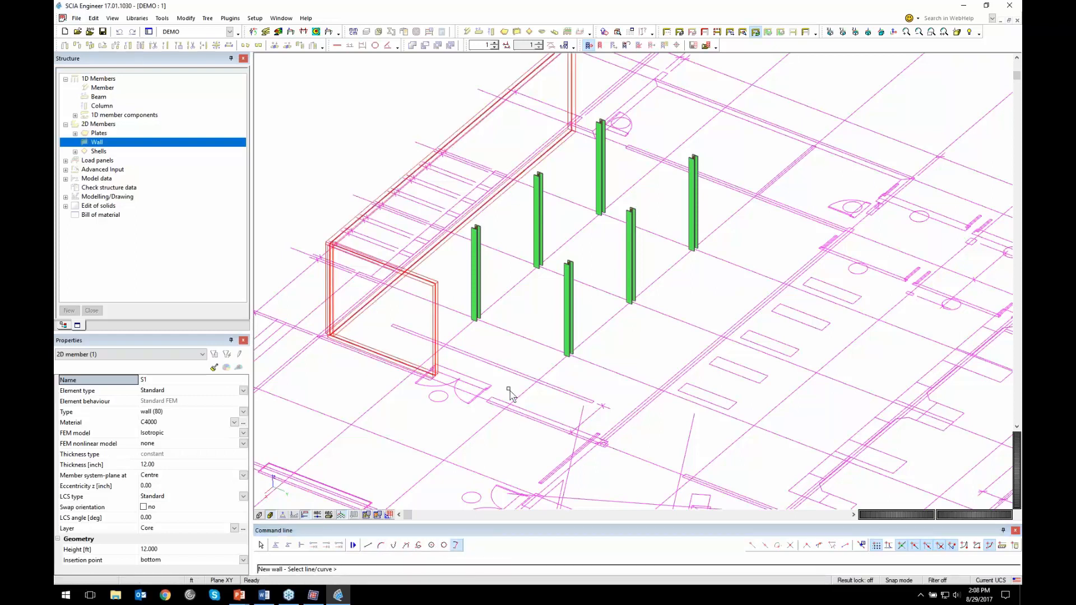
pyautogui.click(550, 418)
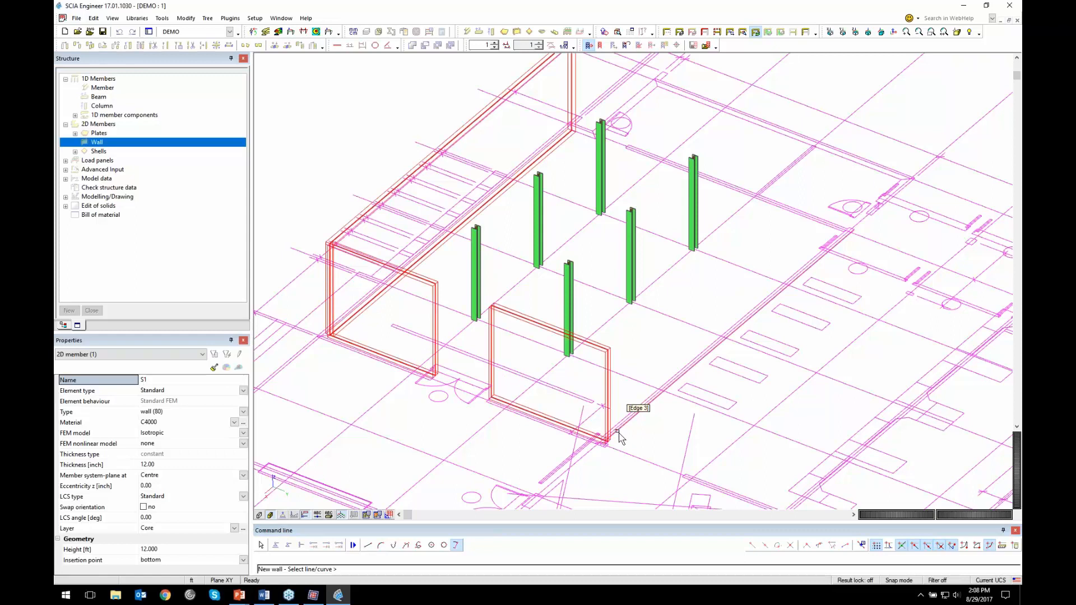
pyautogui.click(618, 434)
pyautogui.click(814, 218)
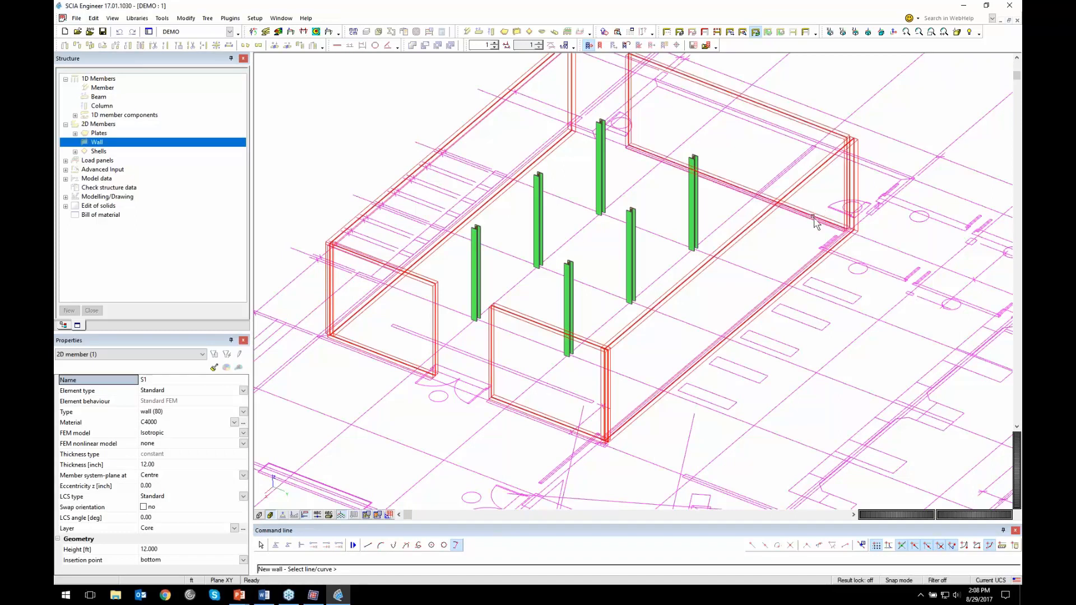
pyautogui.press('Escape')
pyautogui.press('Escape')
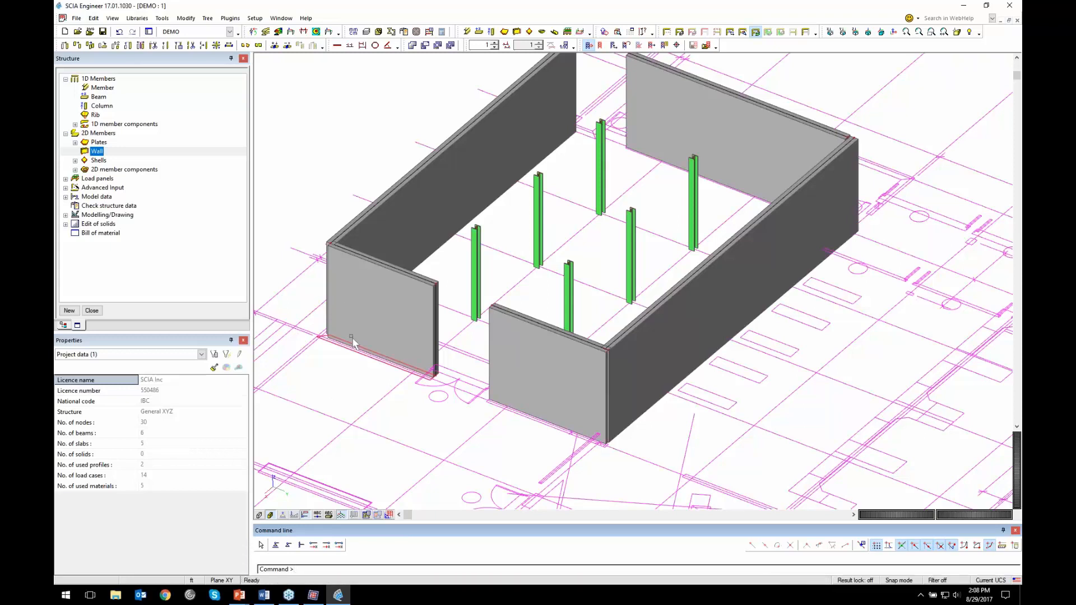
# Delete all the walls and columns together with the imported floor plan lines
pyautogui.scroll(-5, 371, 321)
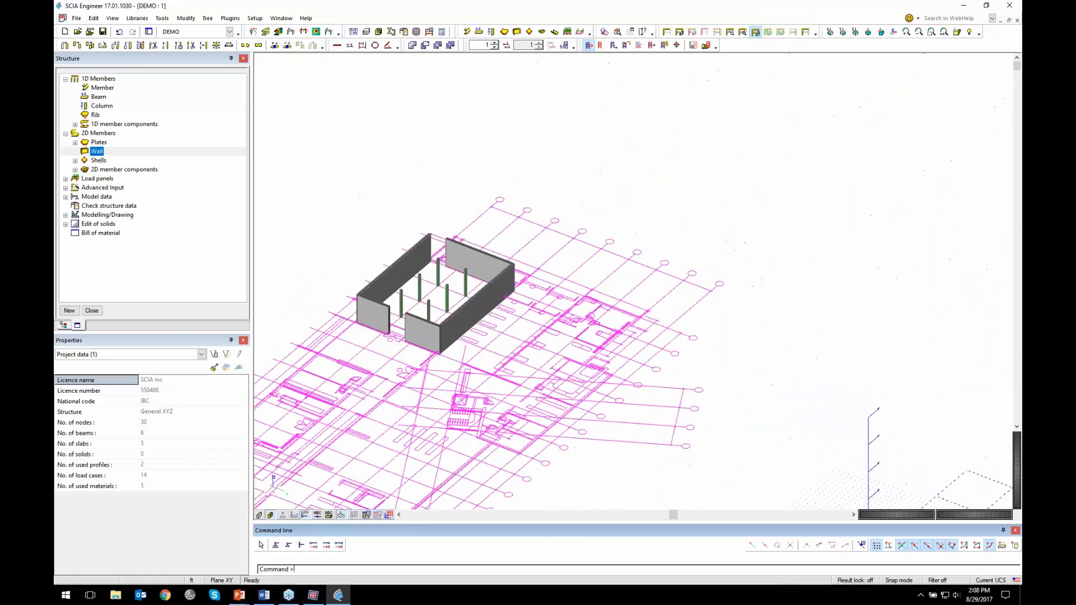
pyautogui.moveTo(329, 475); pyautogui.dragTo(527, 354, button='middle')
pyautogui.keyDown('ctrl'); pyautogui.moveTo(527, 354); pyautogui.dragTo(594, 347, button='right'); pyautogui.keyUp('ctrl')
pyautogui.moveTo(385, 157); pyautogui.dragTo(752, 483)
pyautogui.press('Delete')
pyautogui.press('Return')
pyautogui.moveTo(377, 418); pyautogui.dragTo(438, 439)
pyautogui.press('Delete')
pyautogui.press('Return')
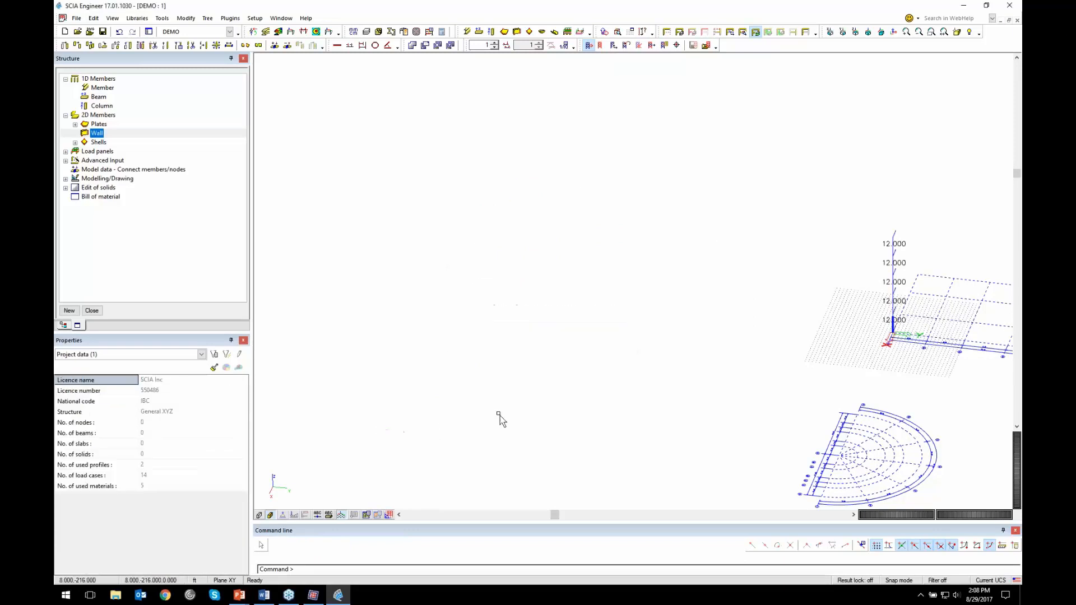
# Start a new cross-section and examine the W(Imp) profiles in the Profile Library filtered to American sections
pyautogui.scroll(4, 490, 298)
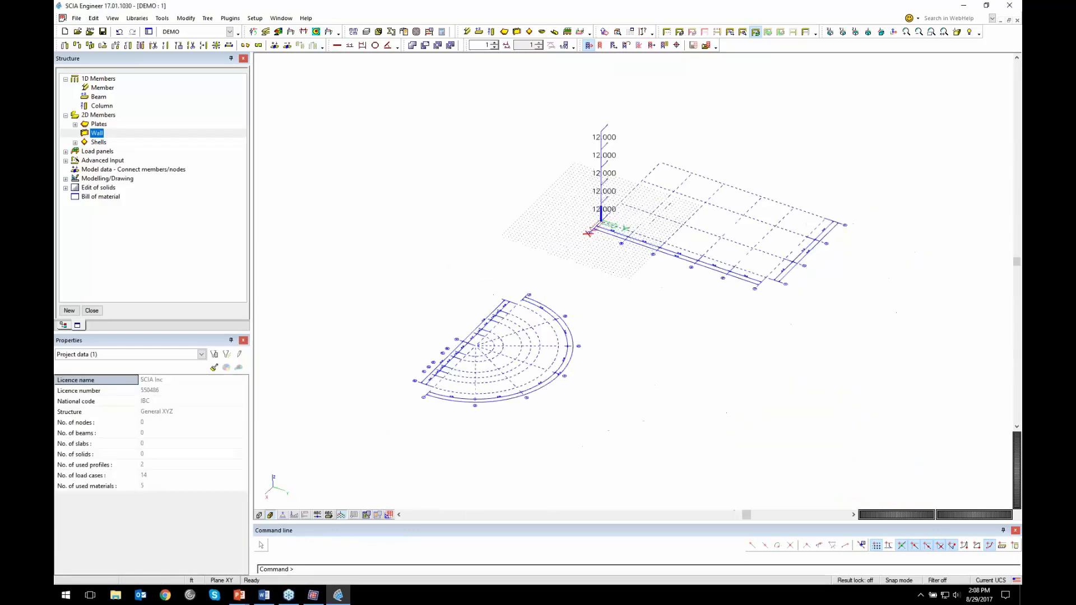
pyautogui.keyDown('ctrl'); pyautogui.moveTo(505, 305); pyautogui.dragTo(472, 314, button='right'); pyautogui.keyUp('ctrl')
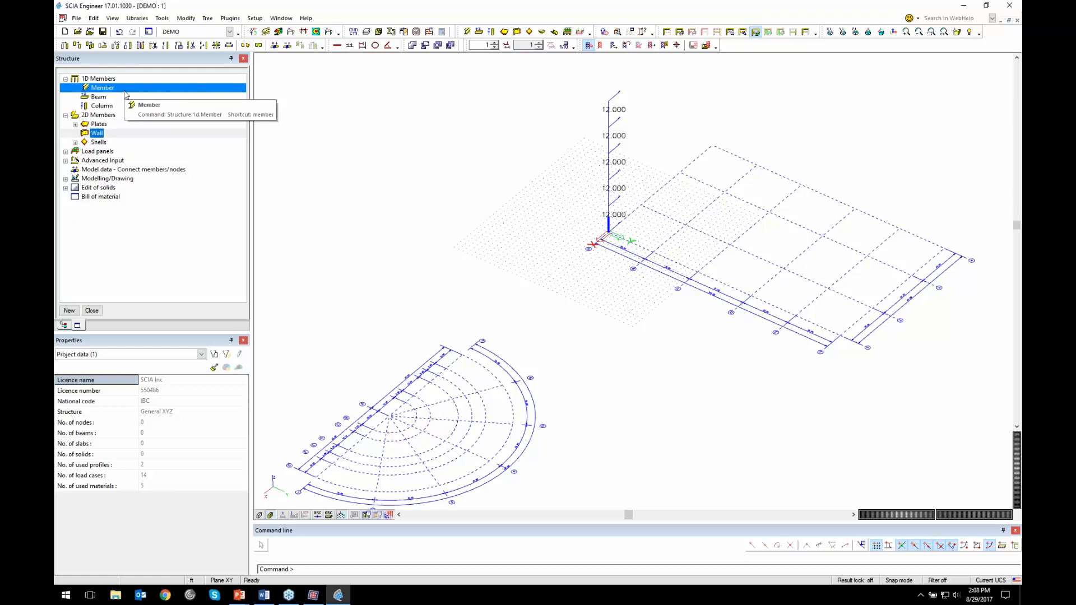
pyautogui.click(391, 32)
pyautogui.click(324, 474)
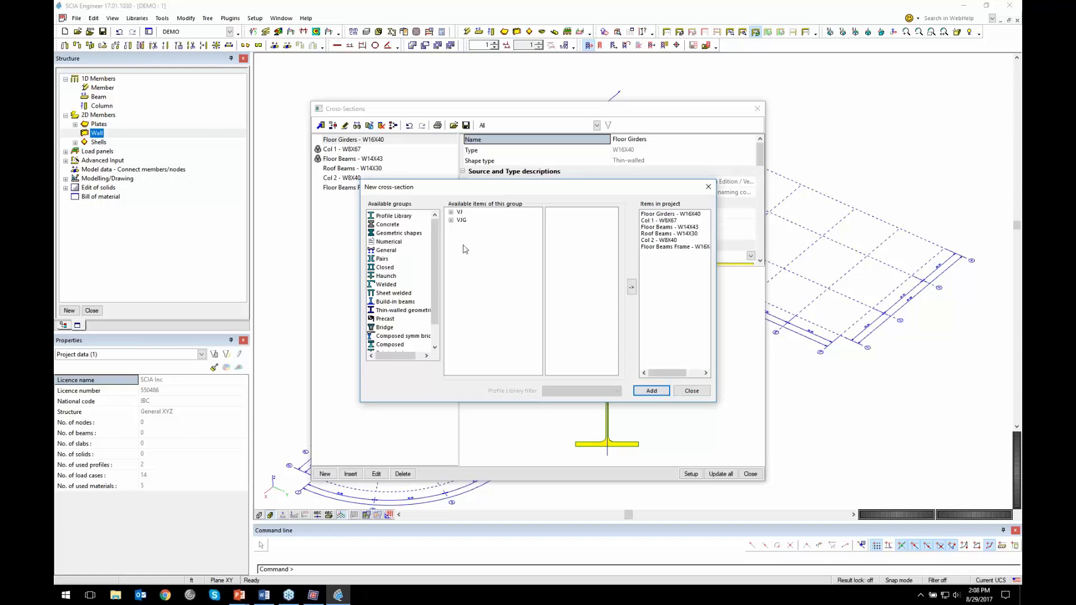
pyautogui.click(398, 217)
pyautogui.click(524, 284)
pyautogui.click(582, 391)
pyautogui.click(560, 413)
pyautogui.click(582, 391)
pyautogui.click(569, 407)
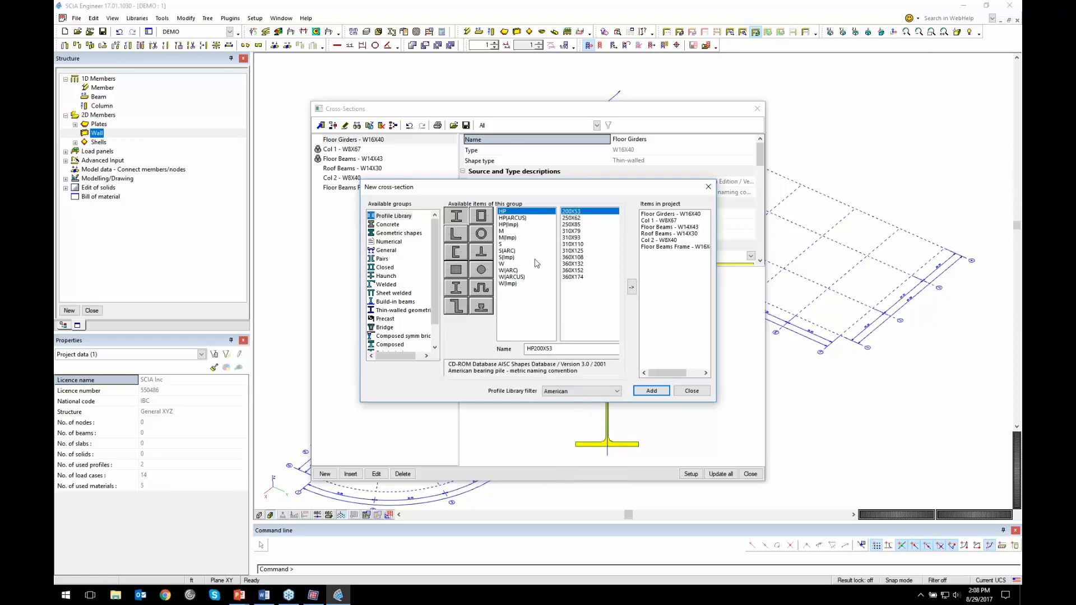
pyautogui.click(510, 286)
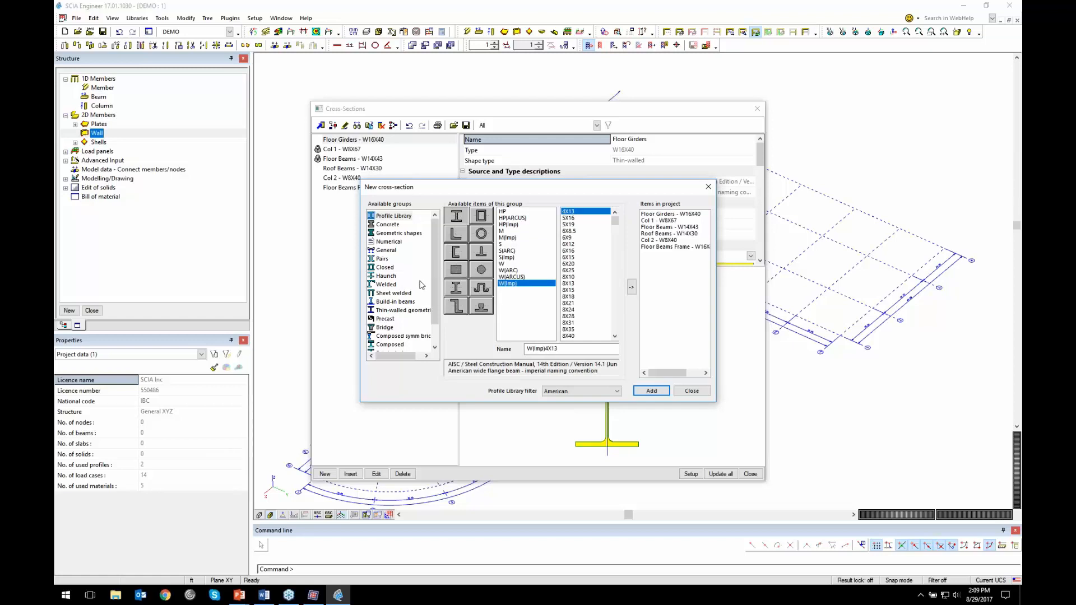
# Add a General cross-section to open the cross-section editor, and select its Add cut function
pyautogui.click(386, 251)
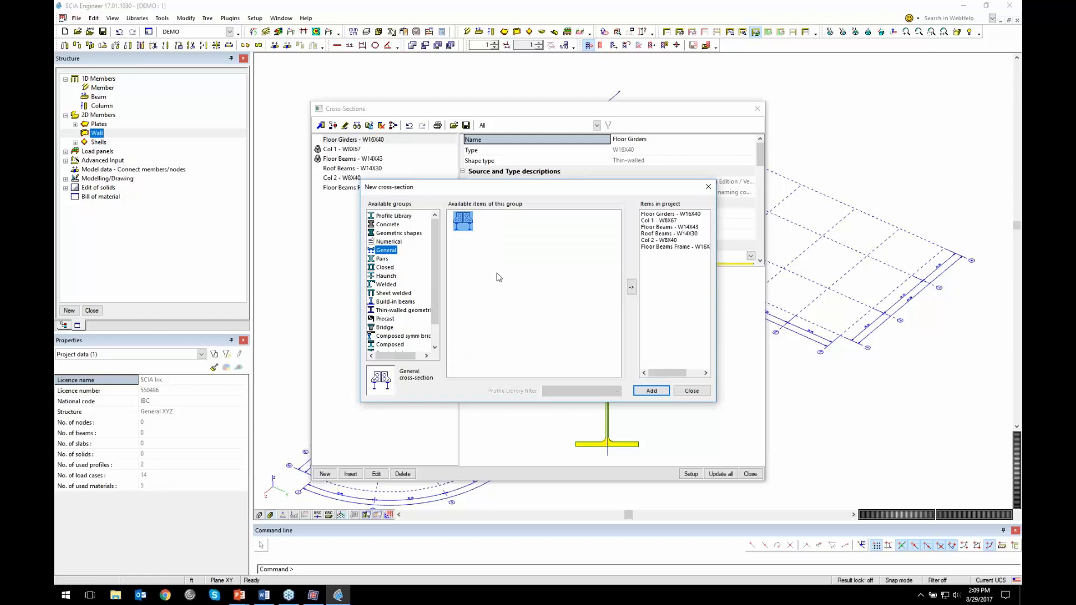
pyautogui.click(466, 224)
pyautogui.doubleClick(465, 224)
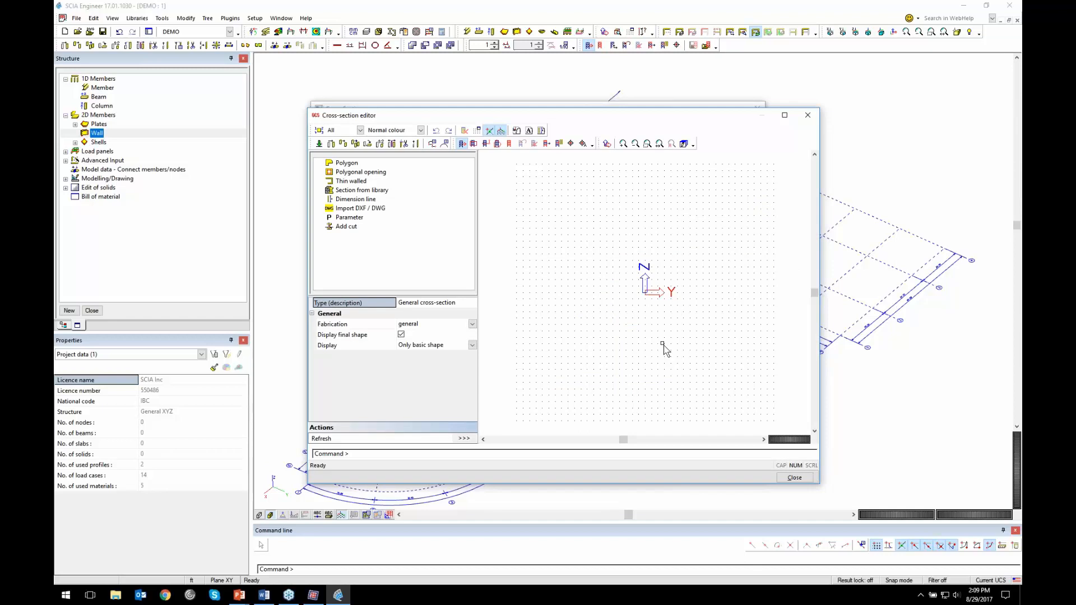
pyautogui.click(414, 226)
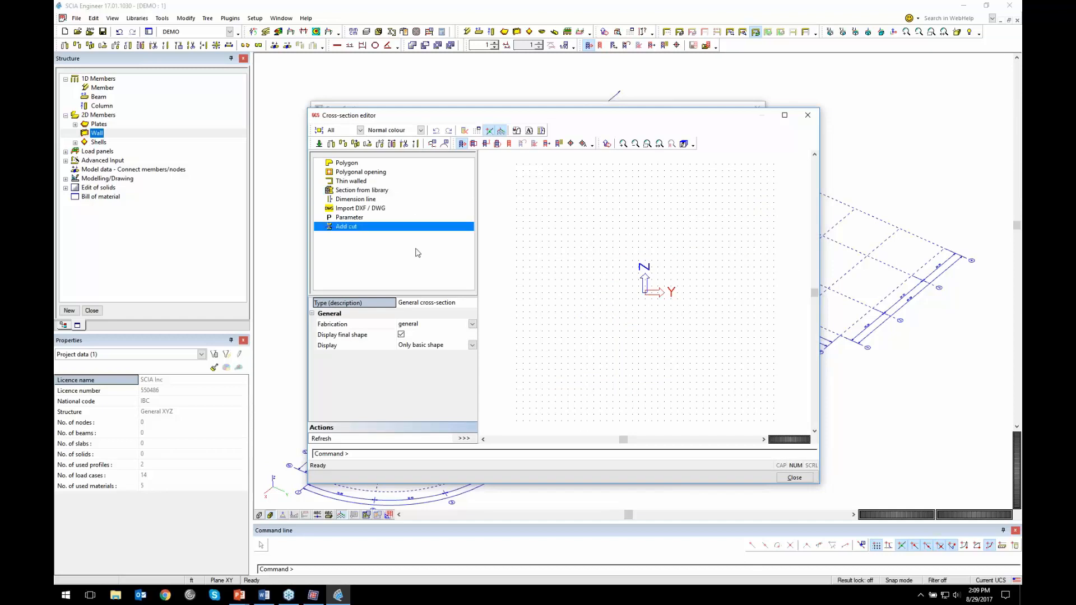
# Open the cfs_css DWG drawing for import into the general cross-section
pyautogui.click(392, 211)
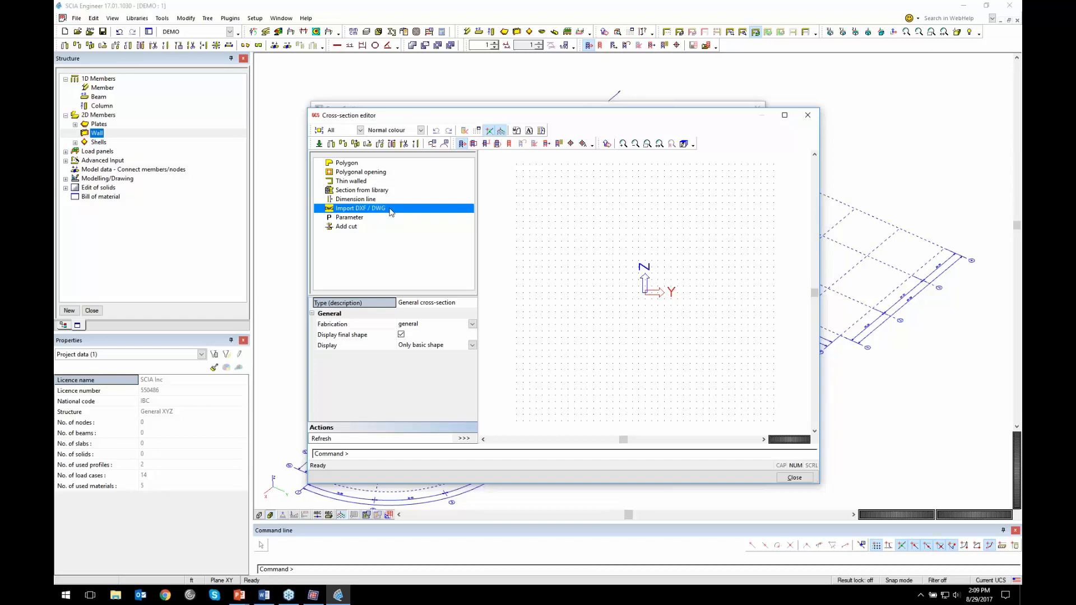
pyautogui.doubleClick(392, 210)
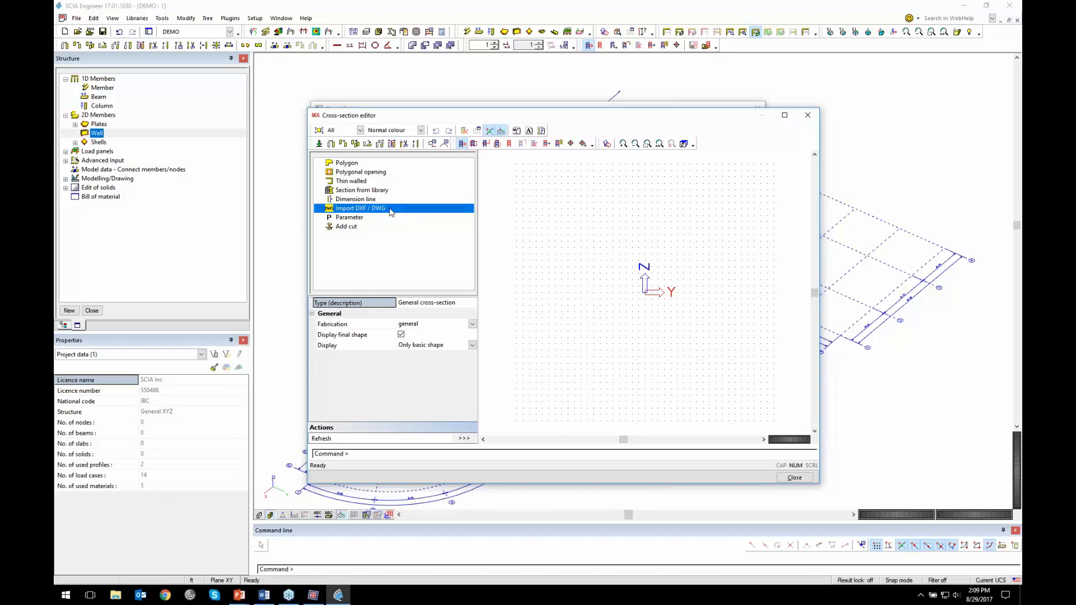
pyautogui.click(543, 191)
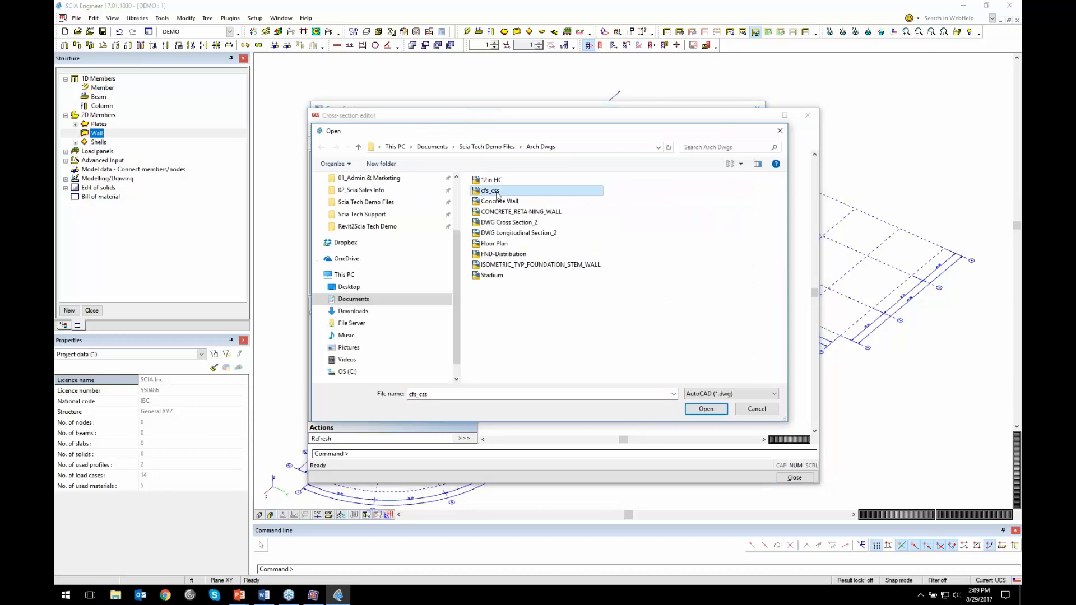
pyautogui.click(708, 409)
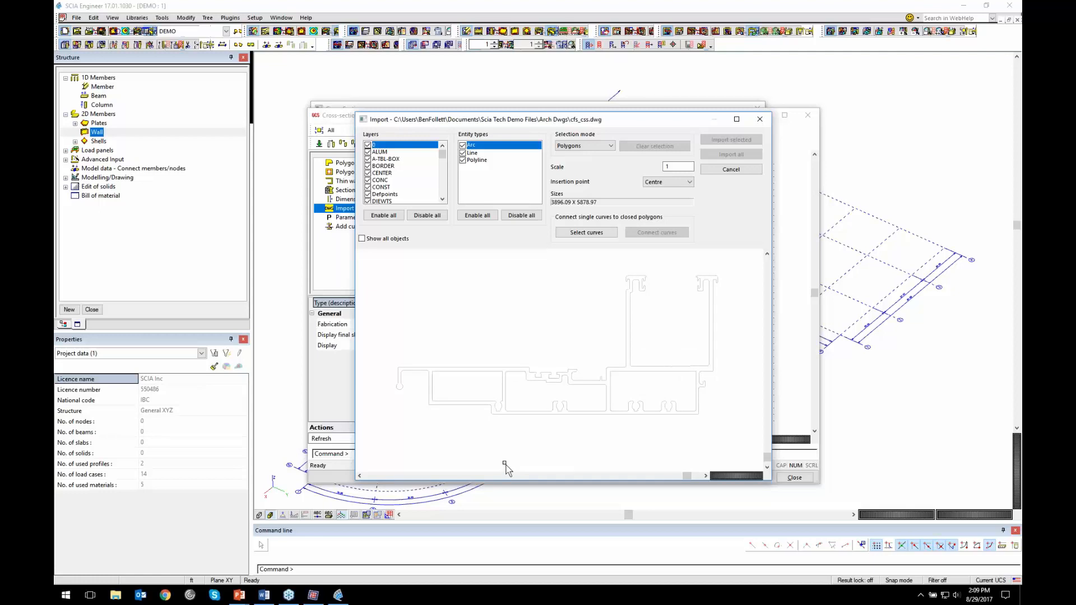
# Select all curves of the imported profile and connect them into closed polygons
pyautogui.click(586, 232)
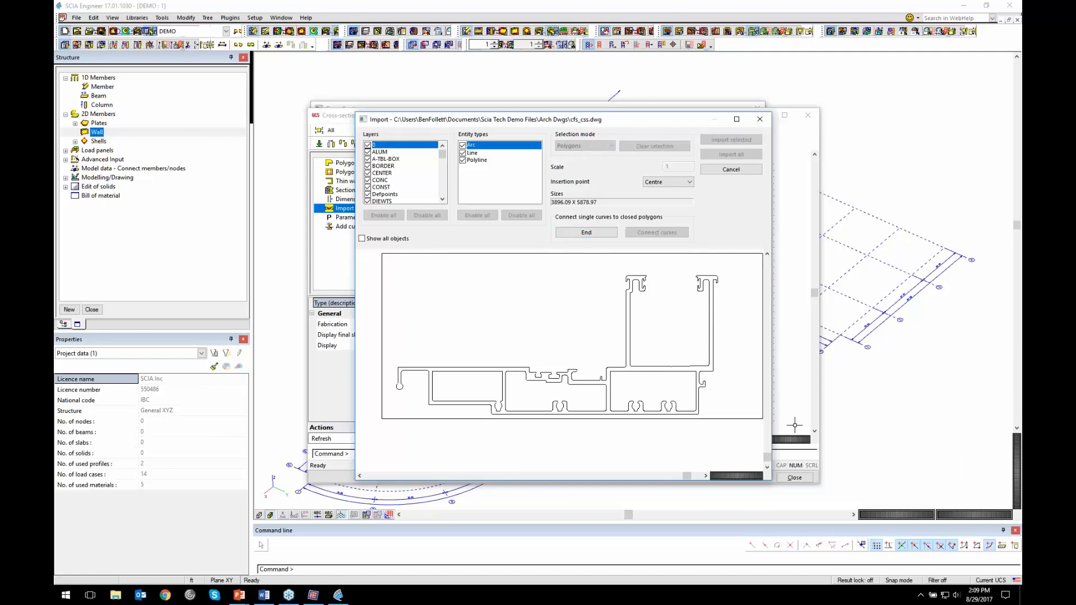
pyautogui.click(447, 371)
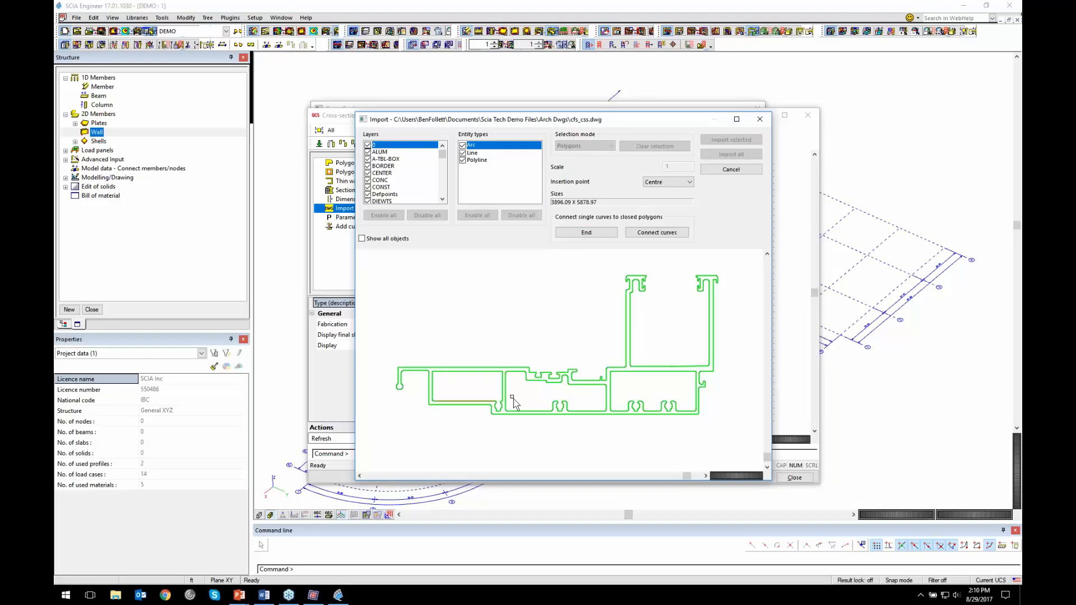
pyautogui.click(670, 235)
pyautogui.click(567, 343)
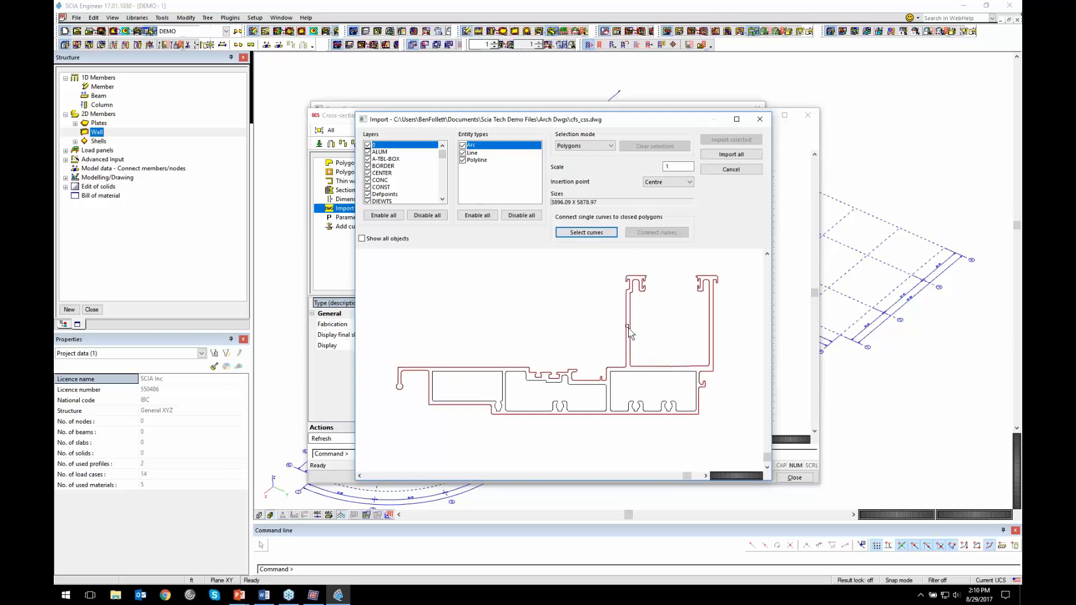
# Mark the profile's outer contour as a polygon and its inner cell outlines as polygonal openings
pyautogui.click(627, 326)
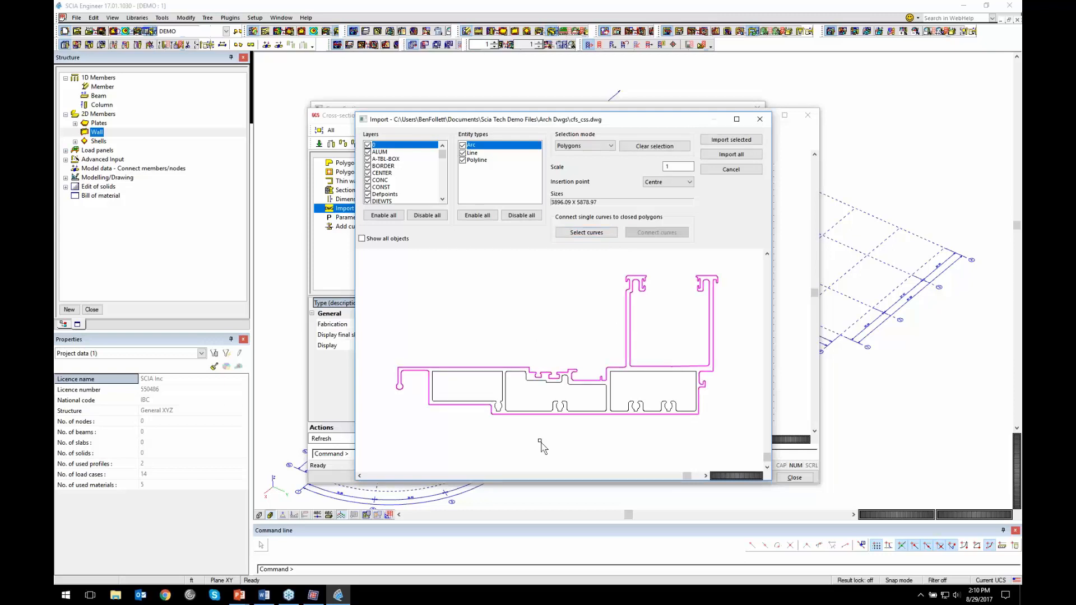
pyautogui.click(603, 147)
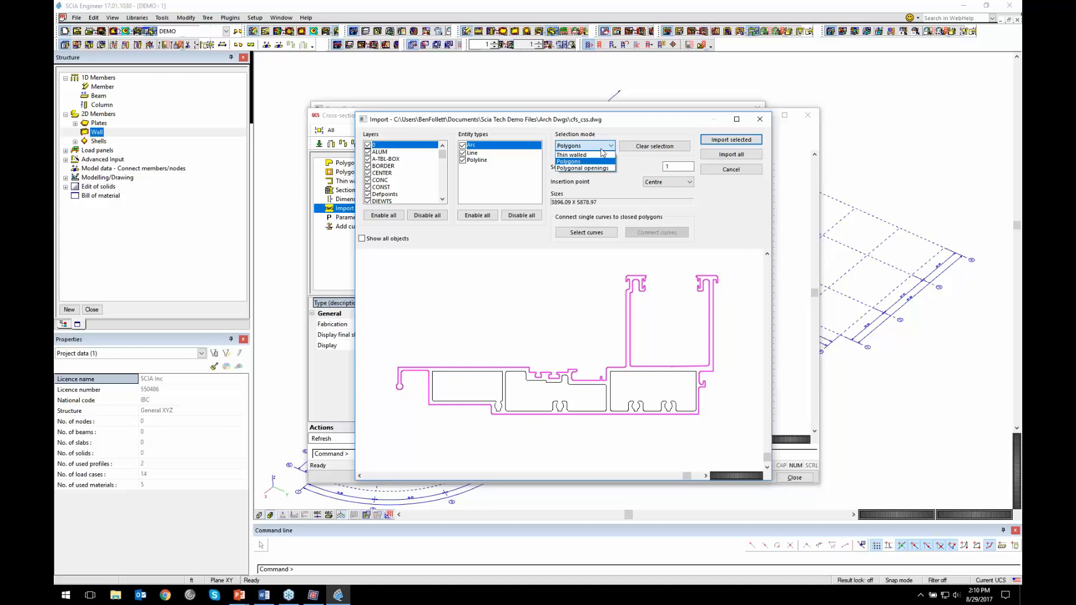
pyautogui.click(596, 168)
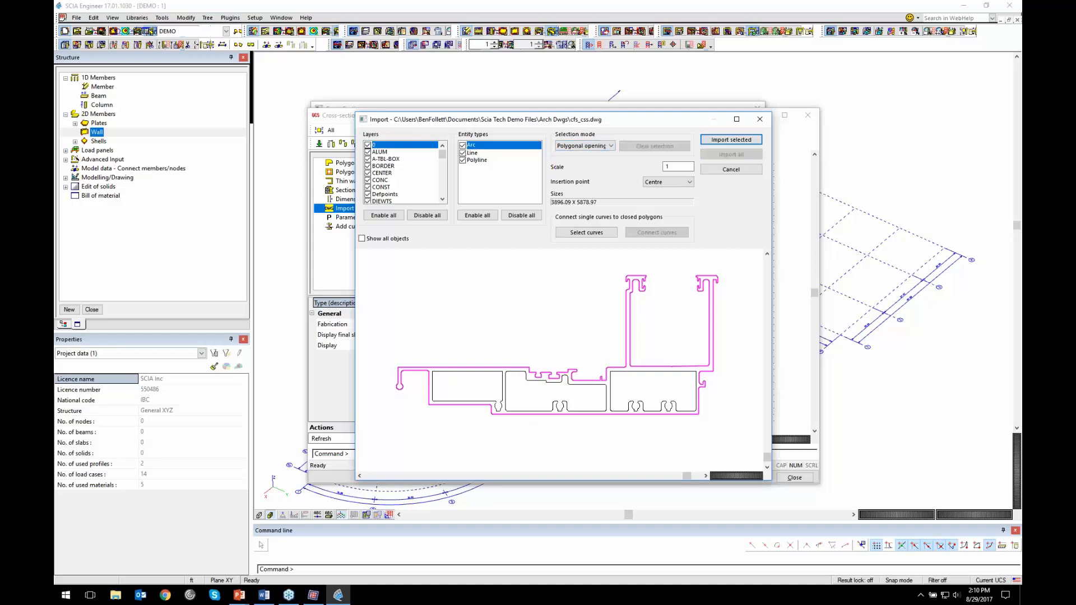
pyautogui.click(507, 386)
pyautogui.click(611, 384)
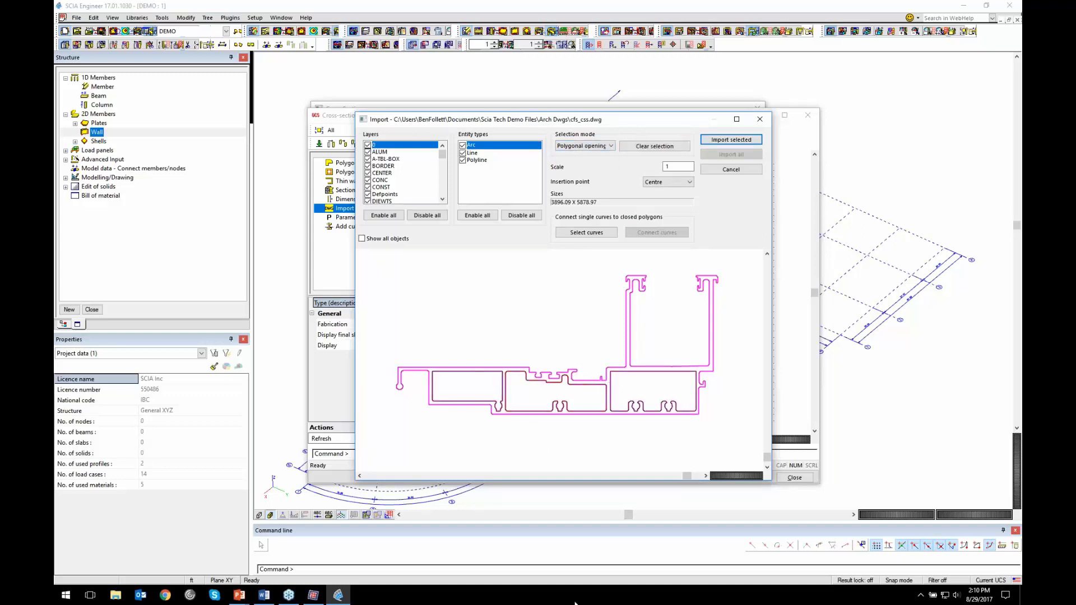
# Import the selected contours at a scale of .083333, assigning material A36 to the polygon
pyautogui.doubleClick(679, 166)
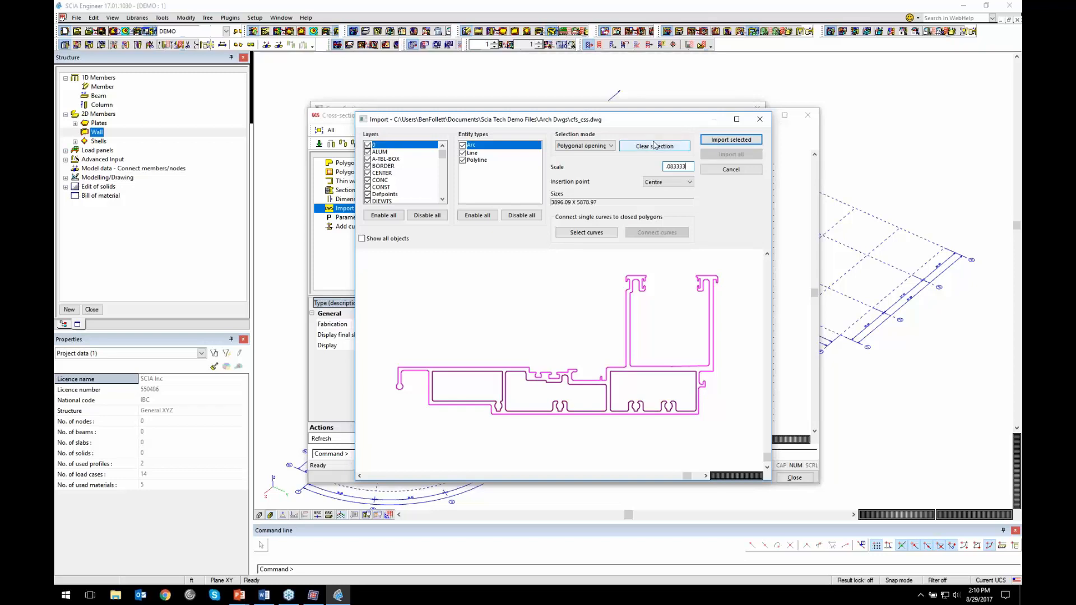
pyautogui.click(720, 141)
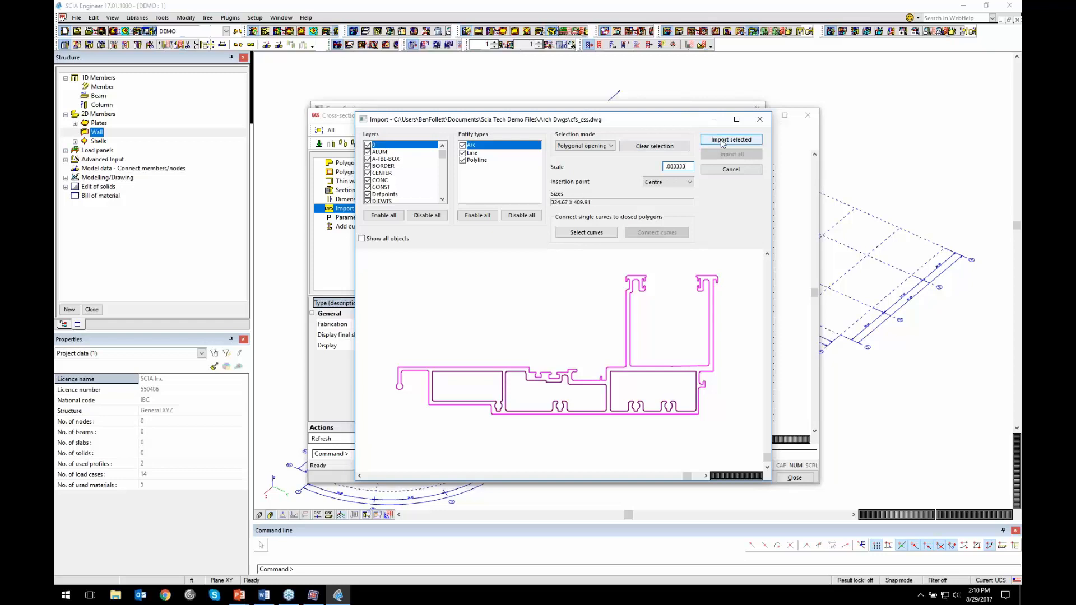
pyautogui.click(609, 207)
pyautogui.click(610, 207)
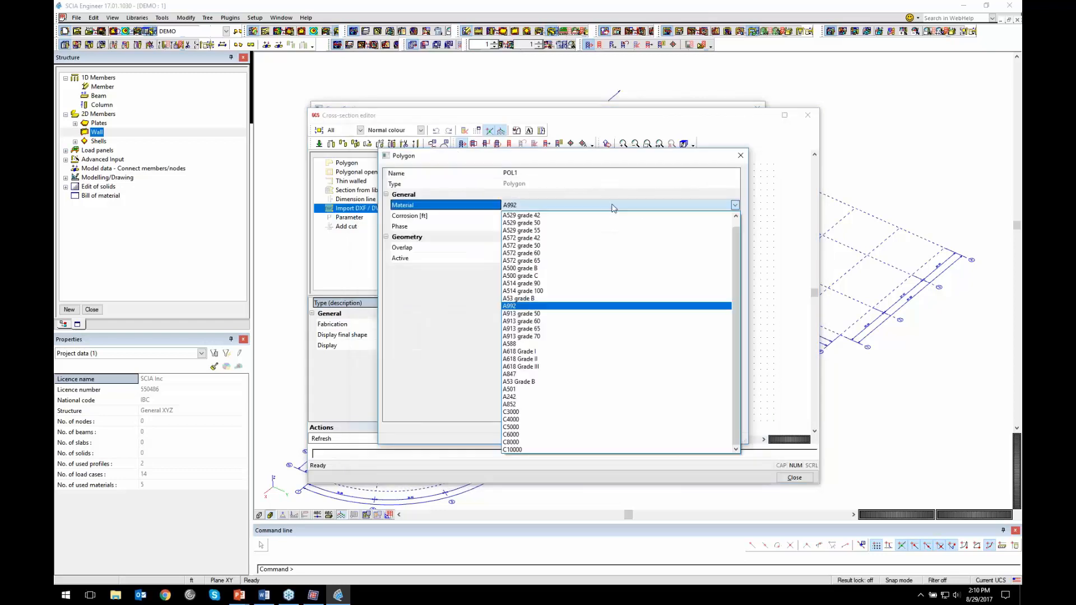
pyautogui.click(549, 218)
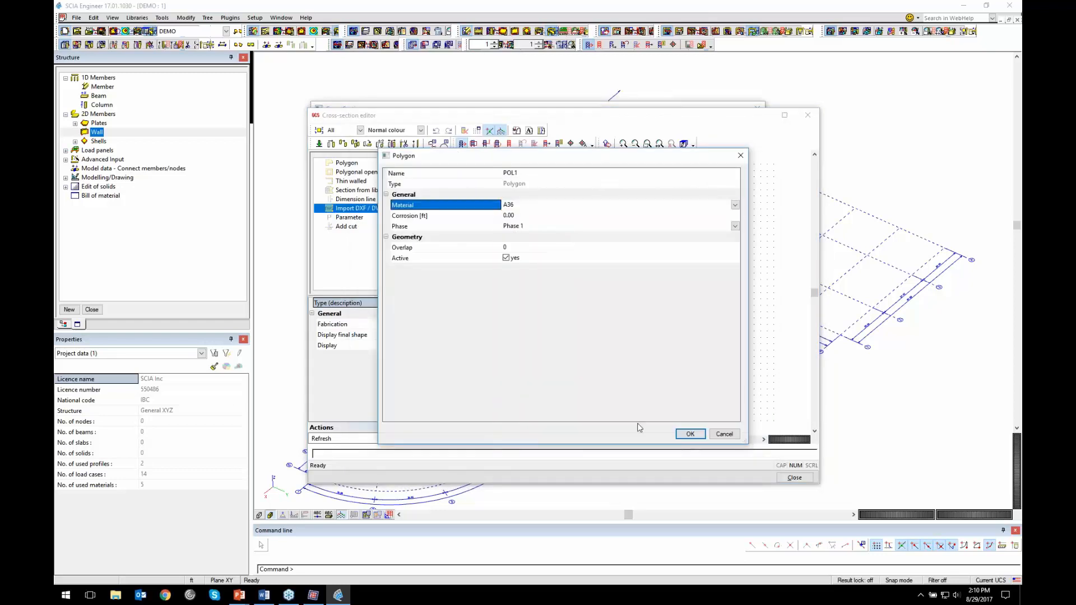
pyautogui.click(690, 434)
pyautogui.click(690, 433)
# Place the imported profile at the coordinate origin of the cross-section editor and end the insertion
pyautogui.click(645, 287)
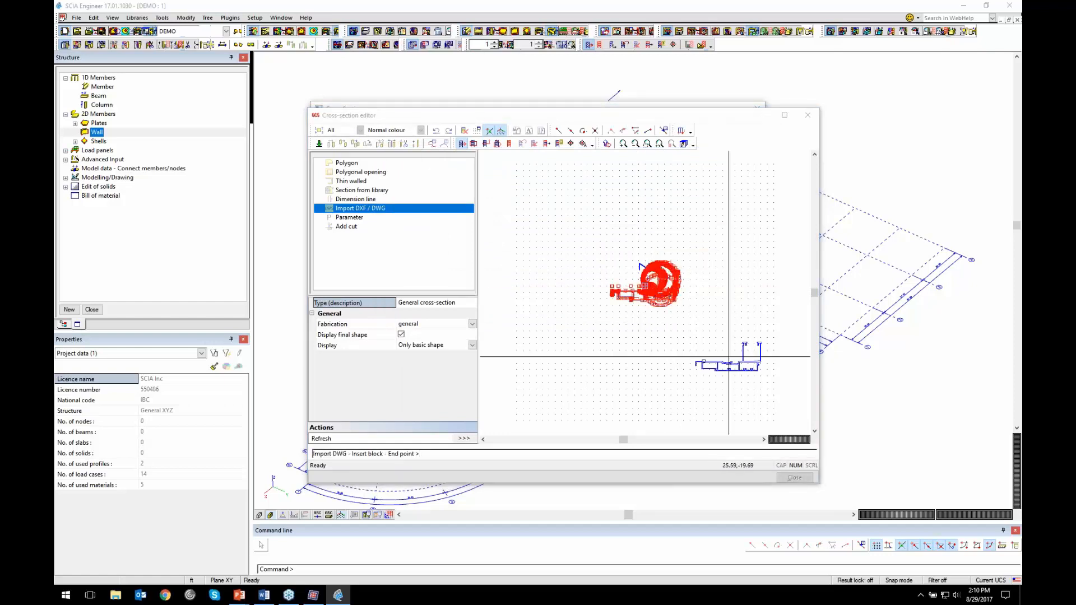
pyautogui.press('Escape')
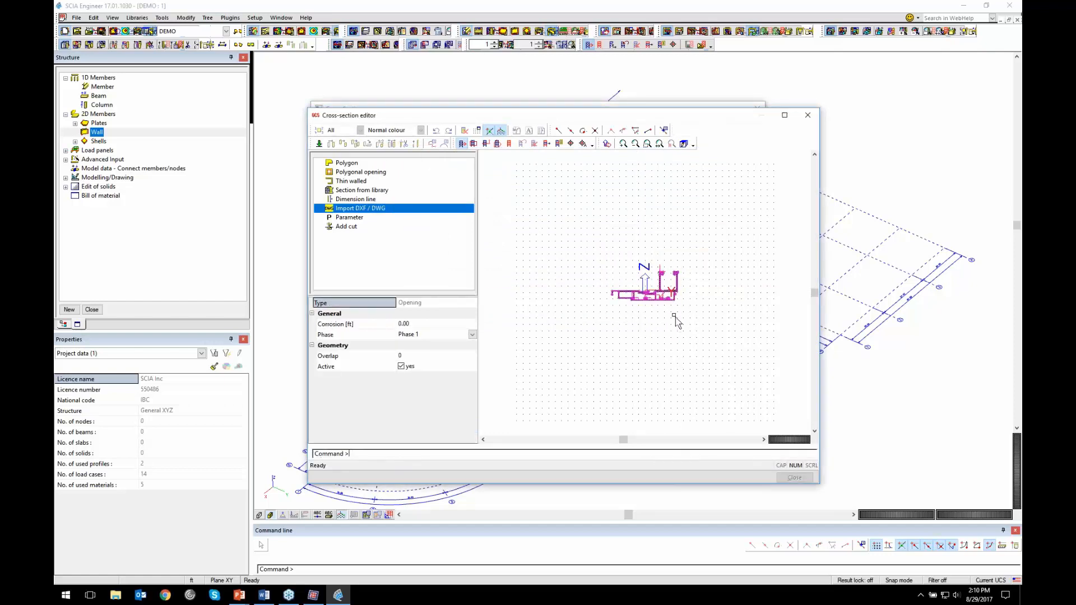
pyautogui.scroll(7, 677, 288)
pyautogui.scroll(-2, 556, 319)
pyautogui.scroll(-2, 549, 315)
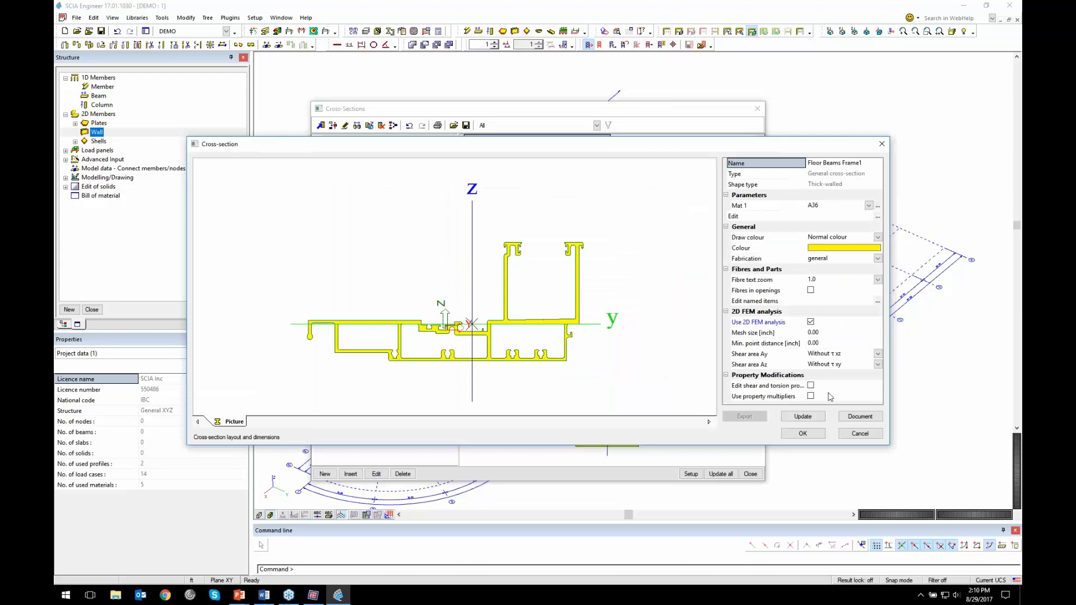
# Turn off 2D FEM analysis for the general cross-section and recalculate its properties for review
pyautogui.click(810, 322)
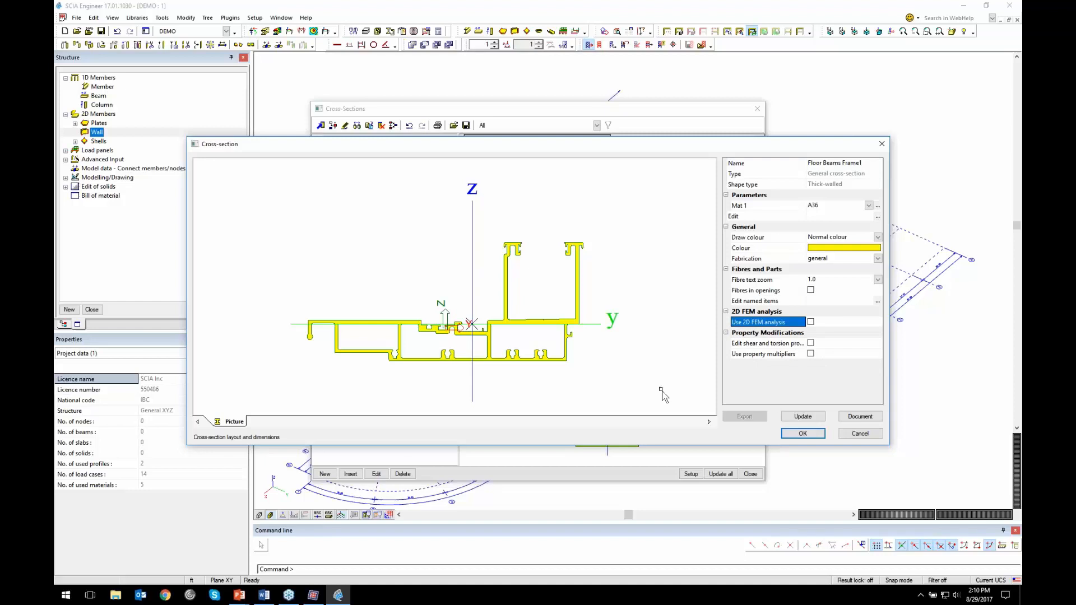
pyautogui.click(802, 417)
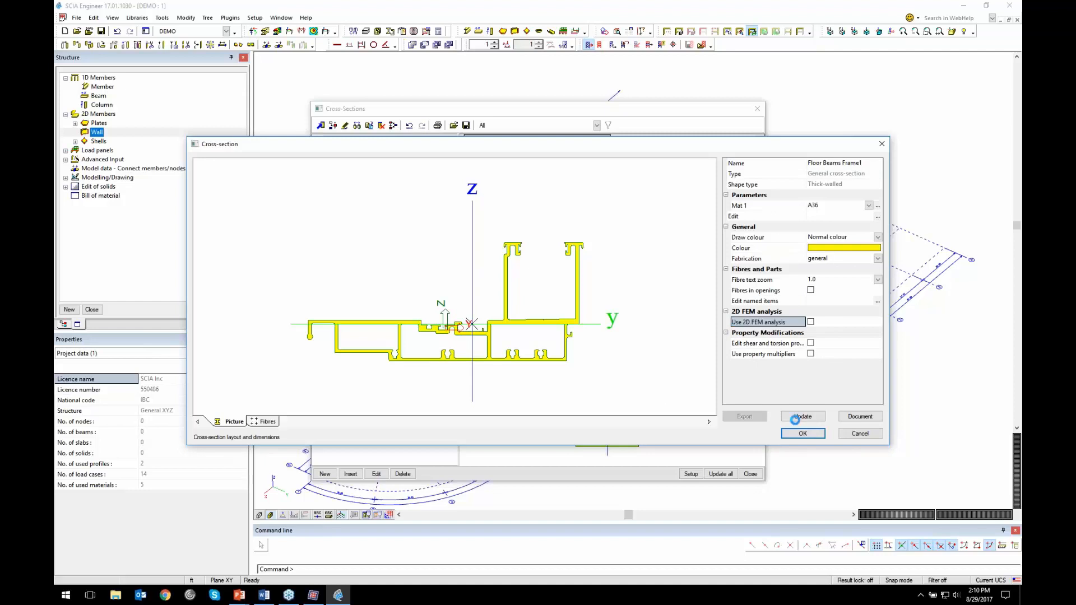
pyautogui.scroll(-3, 831, 290)
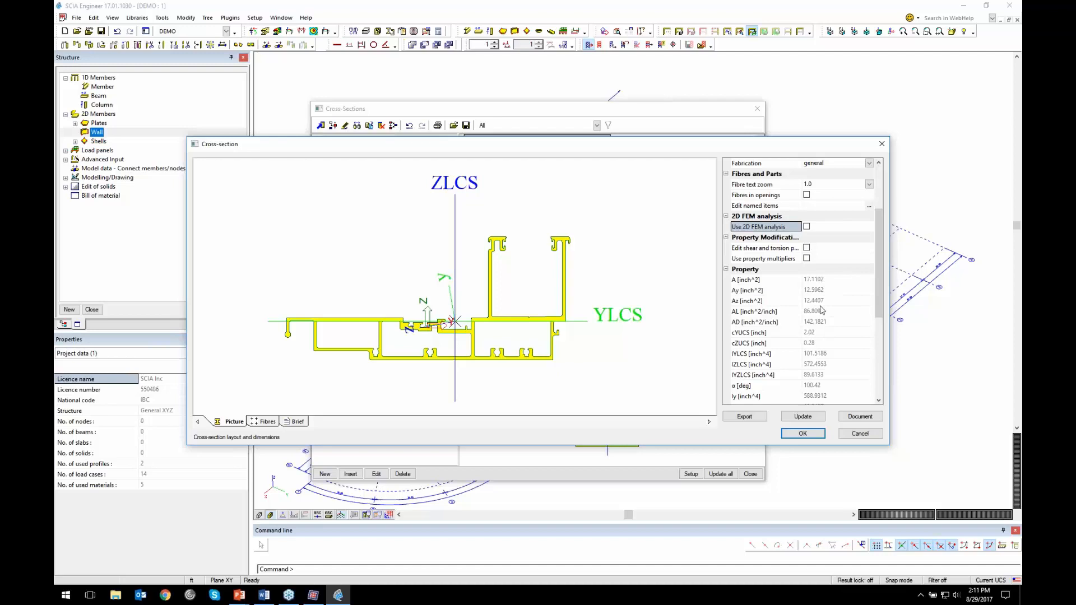
pyautogui.scroll(-2, 814, 326)
pyautogui.scroll(-1, 813, 328)
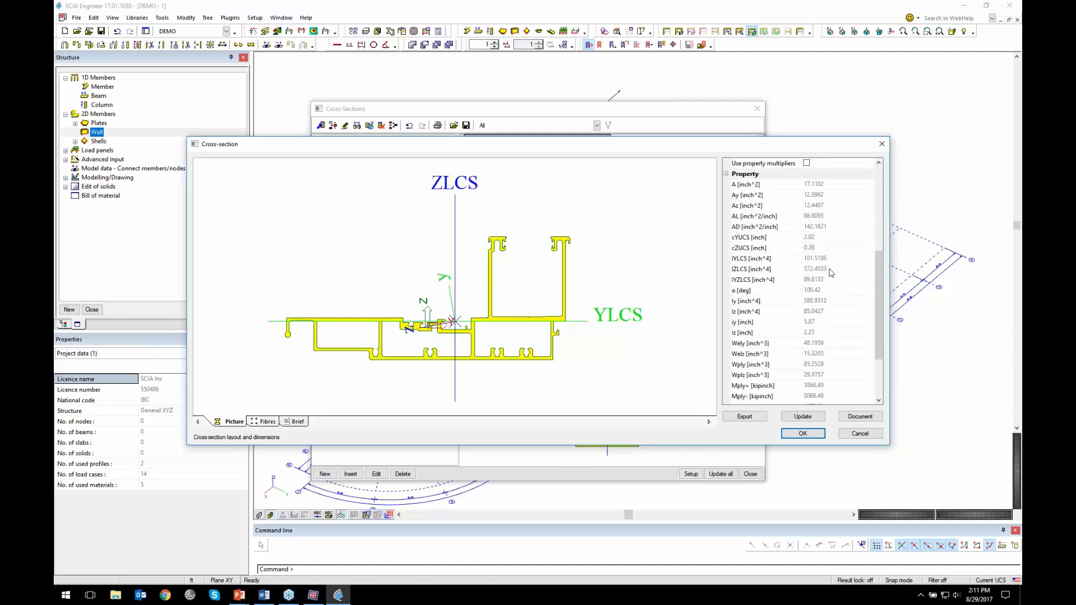
# Accept the general cross-section, rename it CFS, and close the cross-section manager
pyautogui.click(802, 433)
pyautogui.click(692, 390)
pyautogui.click(722, 142)
pyautogui.write('CFS')
pyautogui.press('Return')
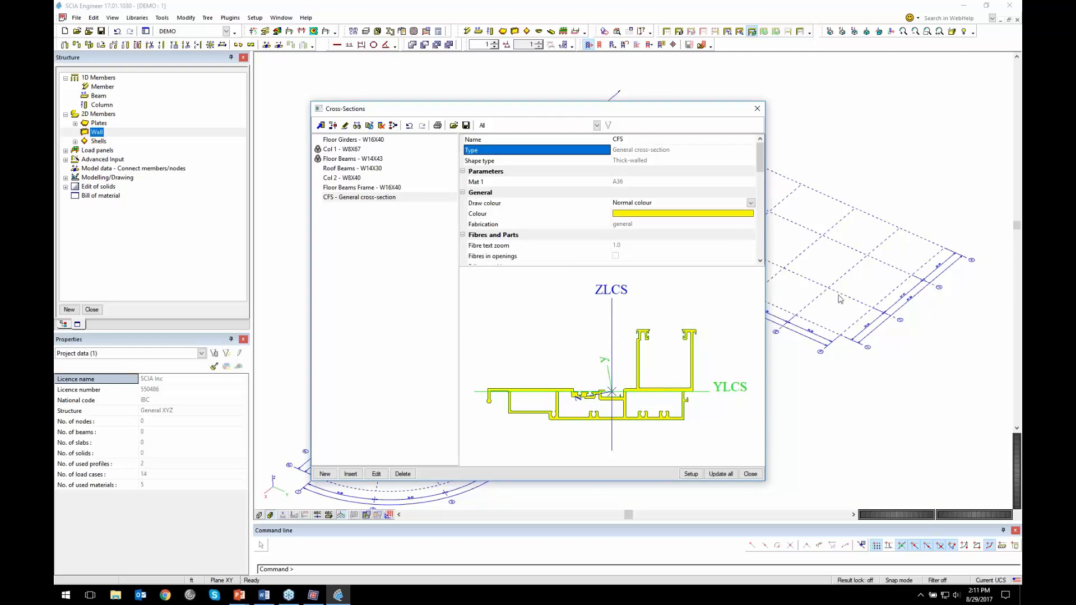
pyautogui.click(749, 474)
# Insert the BL catalogue block, a five-storey three-bay frame, on the rectangular grid at the point -64, 0, 0 ft
pyautogui.click(66, 160)
pyautogui.click(66, 160)
pyautogui.doubleClick(114, 169)
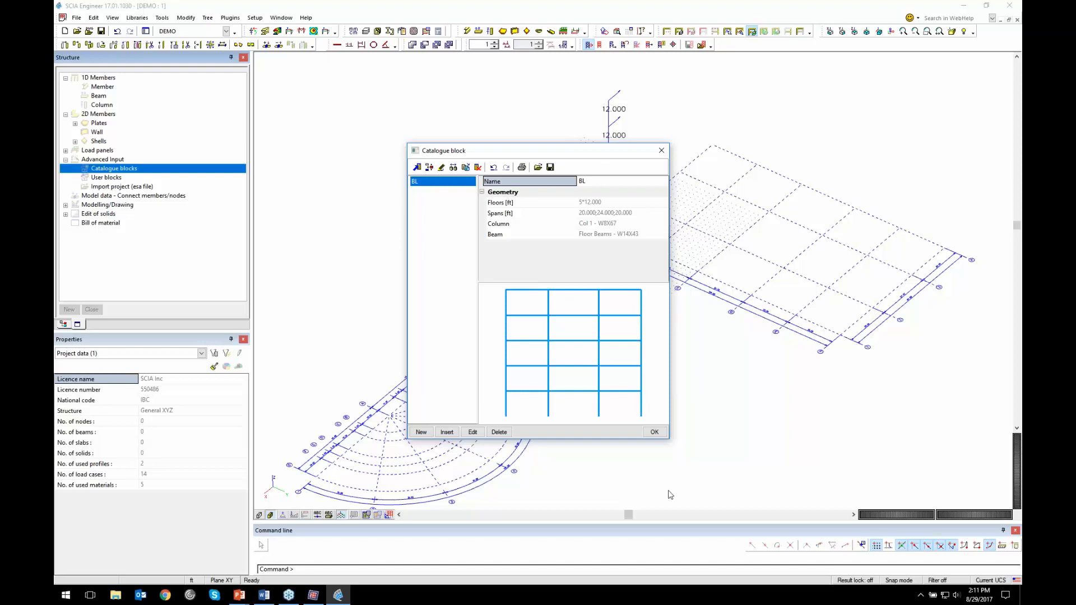
pyautogui.click(654, 433)
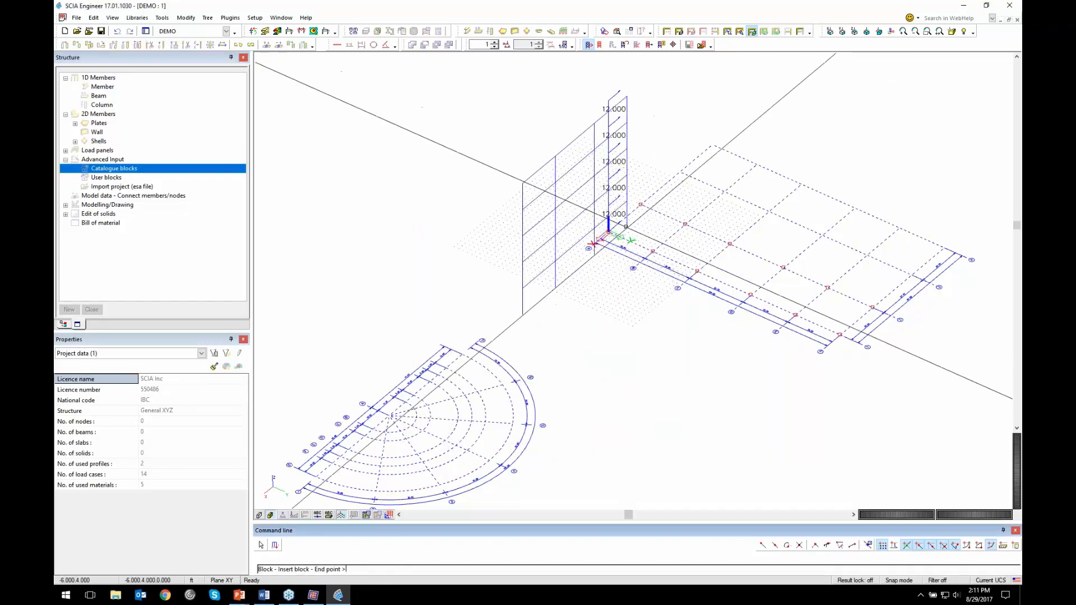
pyautogui.click(712, 146)
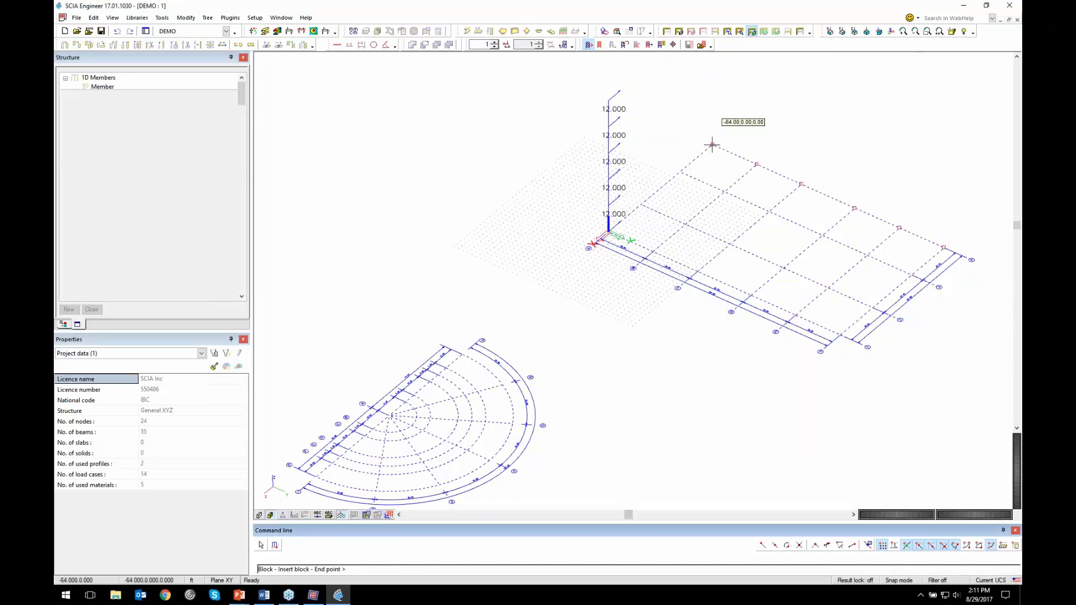
pyautogui.press('Escape')
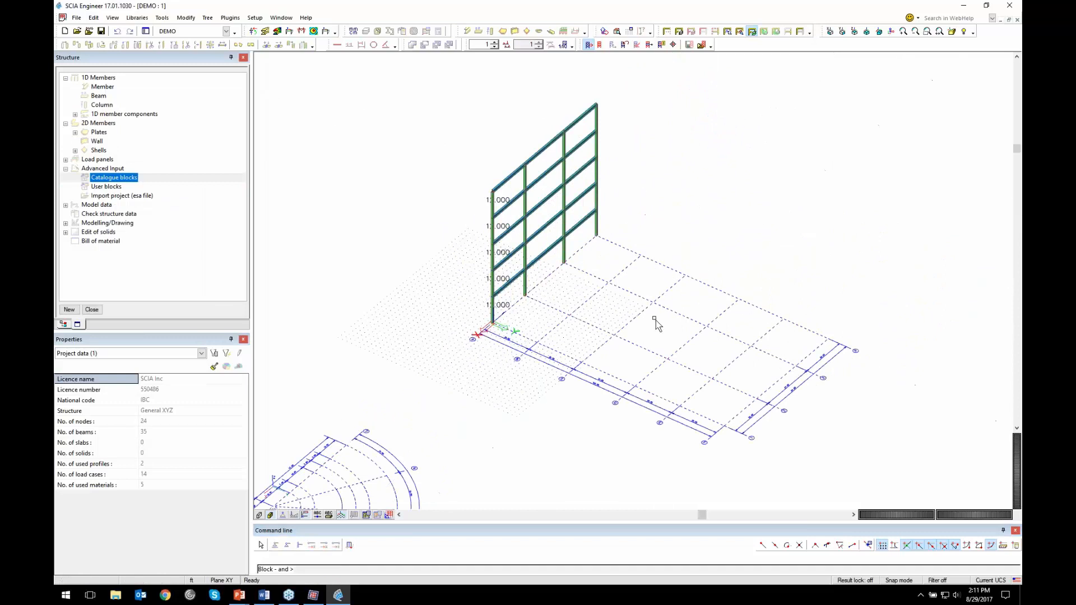
# Try multicopying the whole frame twice at 20 ft spacing along the grid without connecting beams, and undo the copies
pyautogui.keyDown('ctrl'); pyautogui.moveTo(585, 322); pyautogui.dragTo(568, 300, button='right'); pyautogui.keyUp('ctrl')
pyautogui.moveTo(763, 415); pyautogui.dragTo(518, 249)
pyautogui.keyDown('ctrl'); pyautogui.moveTo(552, 353); pyautogui.dragTo(609, 322, button='right'); pyautogui.keyUp('ctrl')
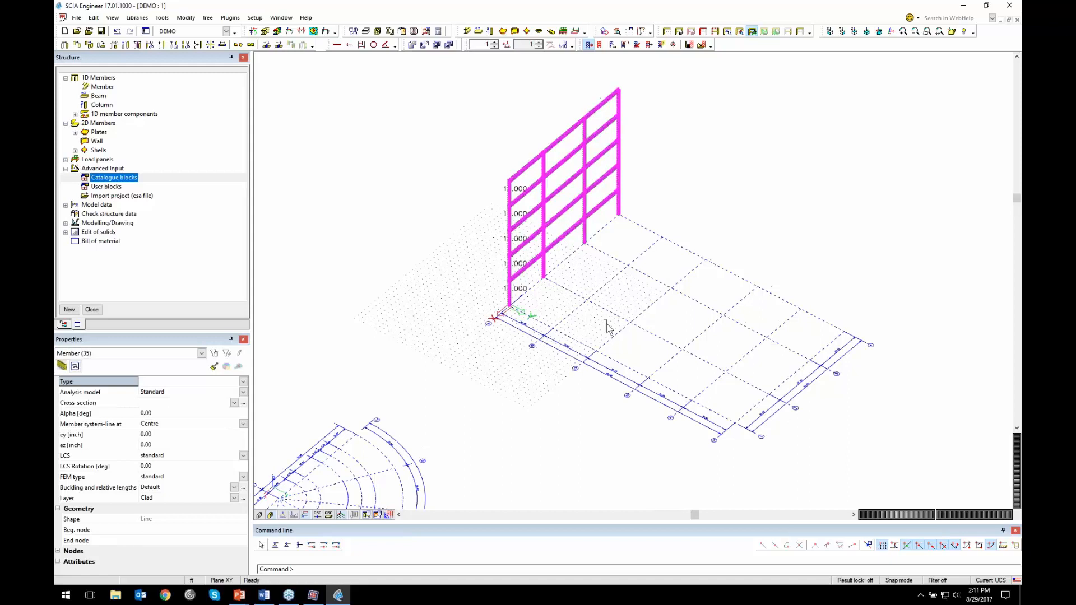
pyautogui.click(91, 46)
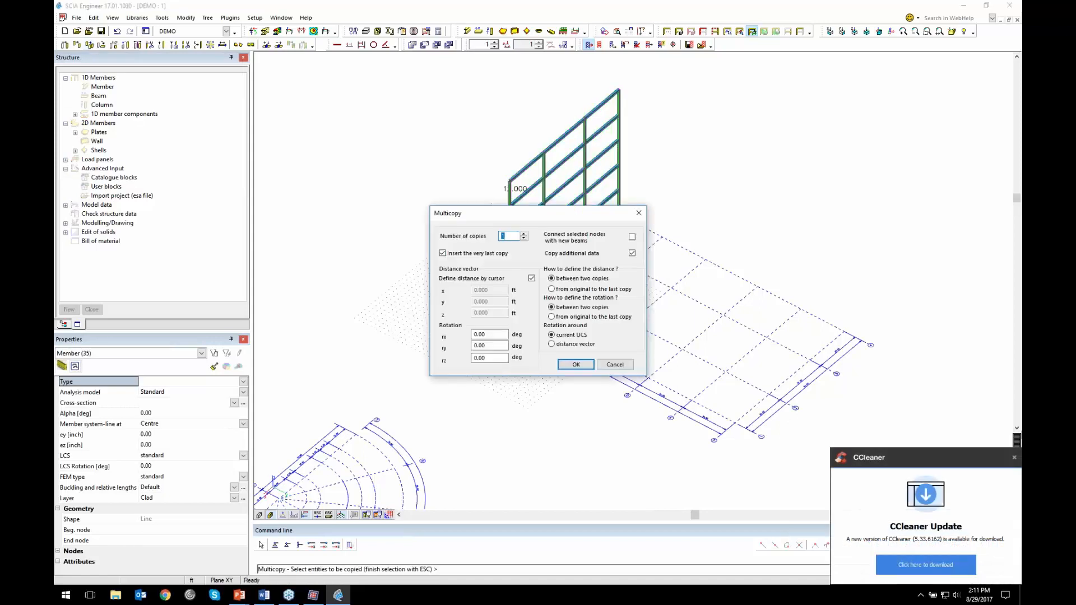
pyautogui.click(1014, 458)
pyautogui.click(525, 233)
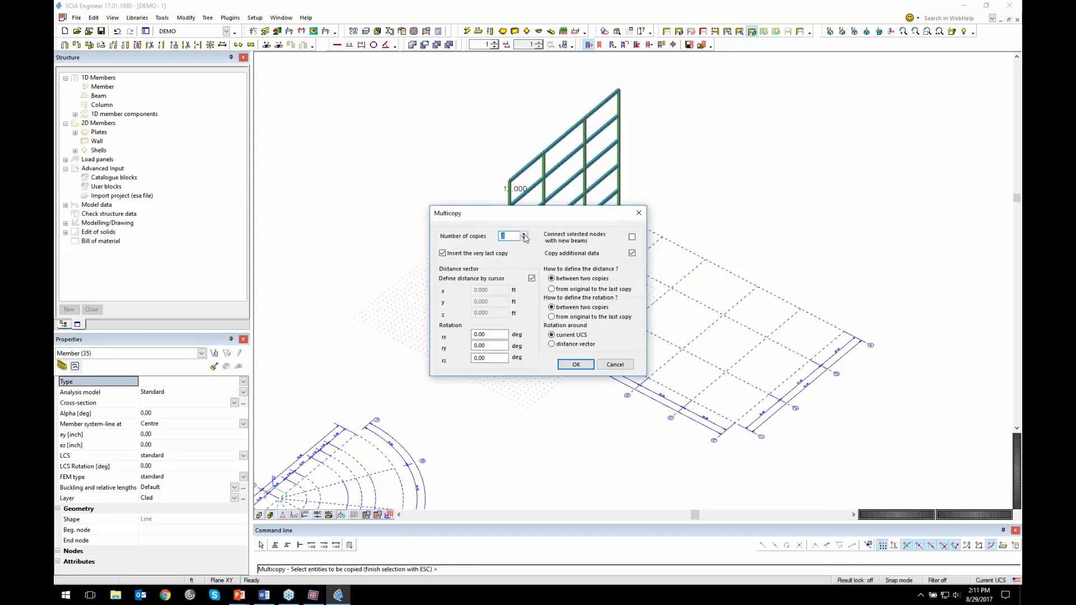
pyautogui.moveTo(561, 218); pyautogui.dragTo(250, 219)
pyautogui.click(266, 364)
pyautogui.click(553, 328)
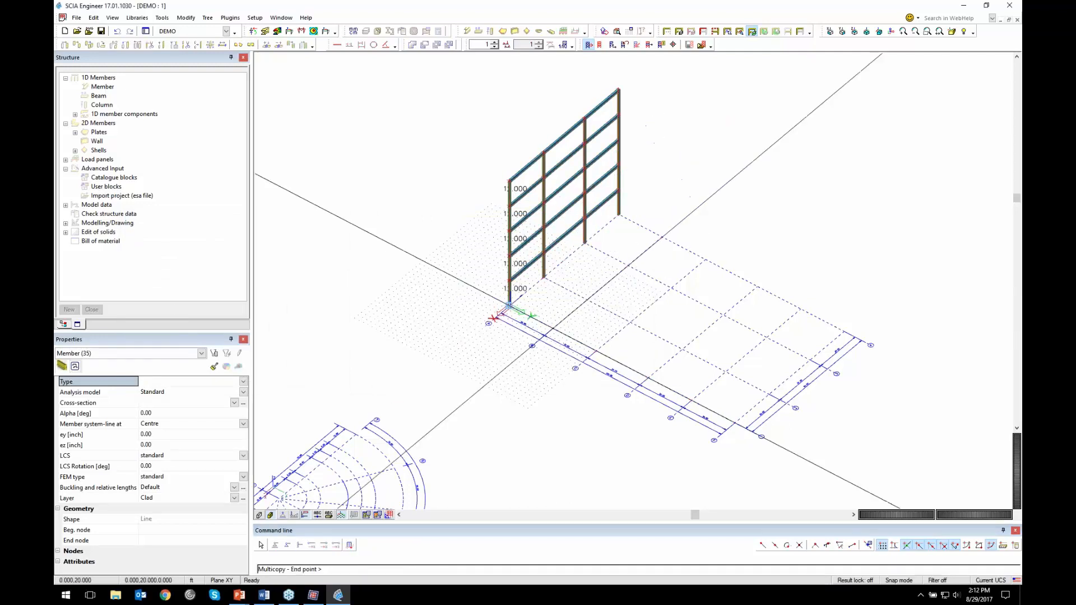
pyautogui.press('Escape')
pyautogui.moveTo(725, 265)
pyautogui.keyDown('ctrl'); pyautogui.mouseDown(button='right')
pyautogui.moveTo(745, 250)
pyautogui.moveTo(726, 272)
pyautogui.mouseUp(button='right'); pyautogui.keyUp('ctrl')
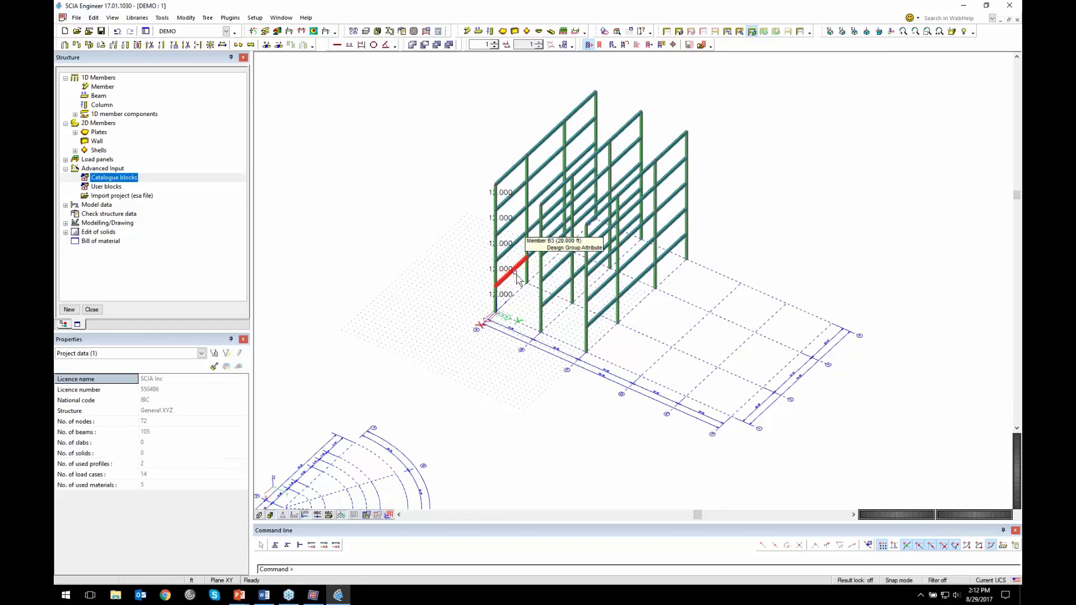
pyautogui.hotkey('ctrl', 'z')
# Multicopy the whole frame twice at 20 ft spacing along the grid, connecting selected nodes with new beams
pyautogui.keyDown('ctrl'); pyautogui.moveTo(625, 269); pyautogui.dragTo(720, 372, button='right'); pyautogui.keyUp('ctrl')
pyautogui.hotkey('ctrl', 'a')
pyautogui.keyDown('ctrl'); pyautogui.moveTo(609, 423); pyautogui.dragTo(576, 413, button='right'); pyautogui.keyUp('ctrl')
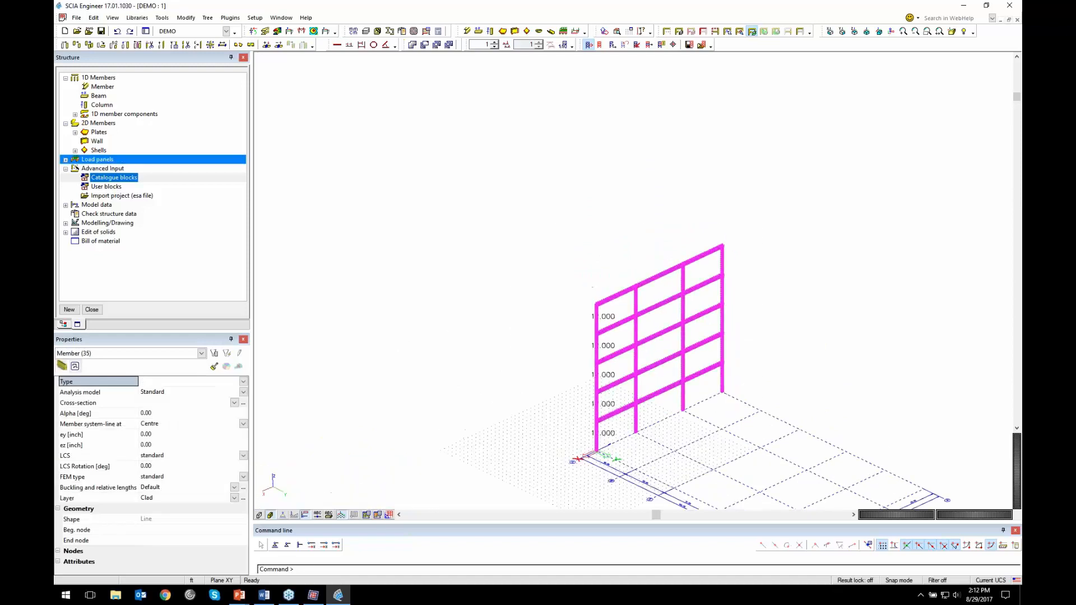
pyautogui.click(88, 45)
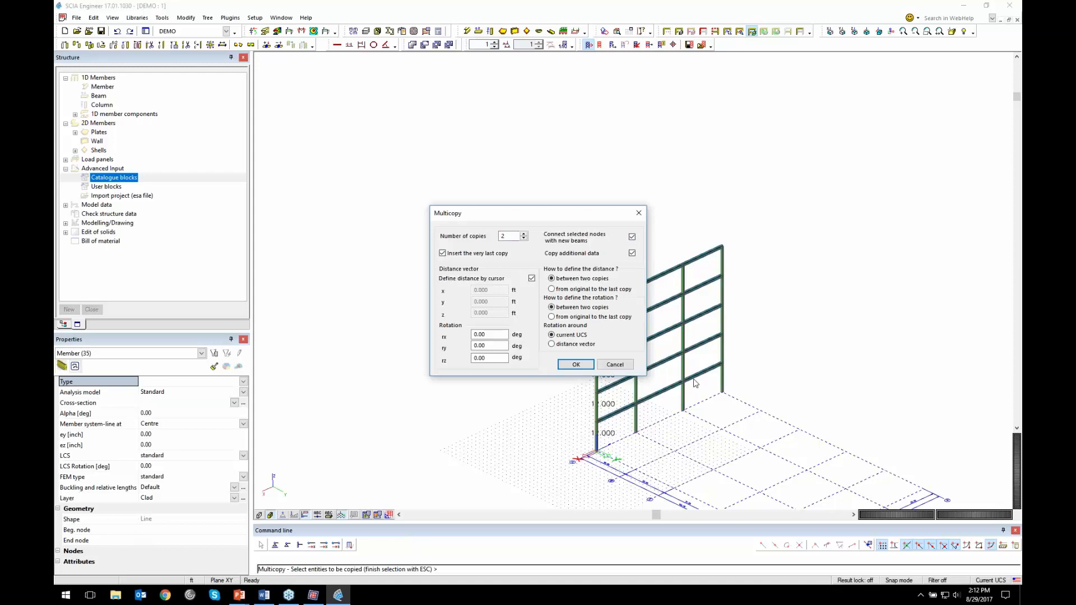
pyautogui.click(575, 364)
pyautogui.click(596, 450)
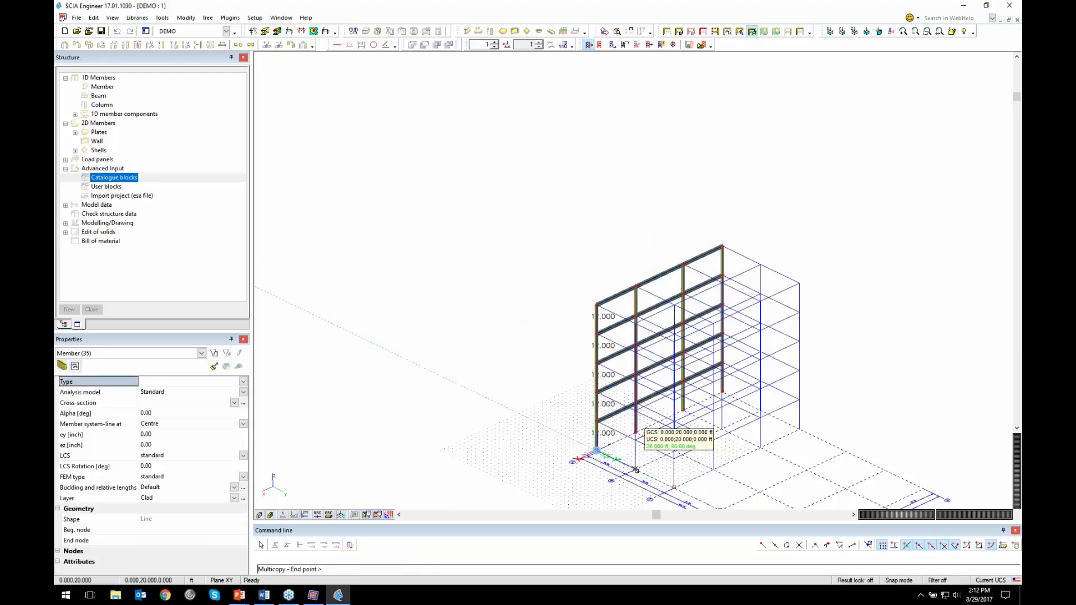
pyautogui.click(636, 470)
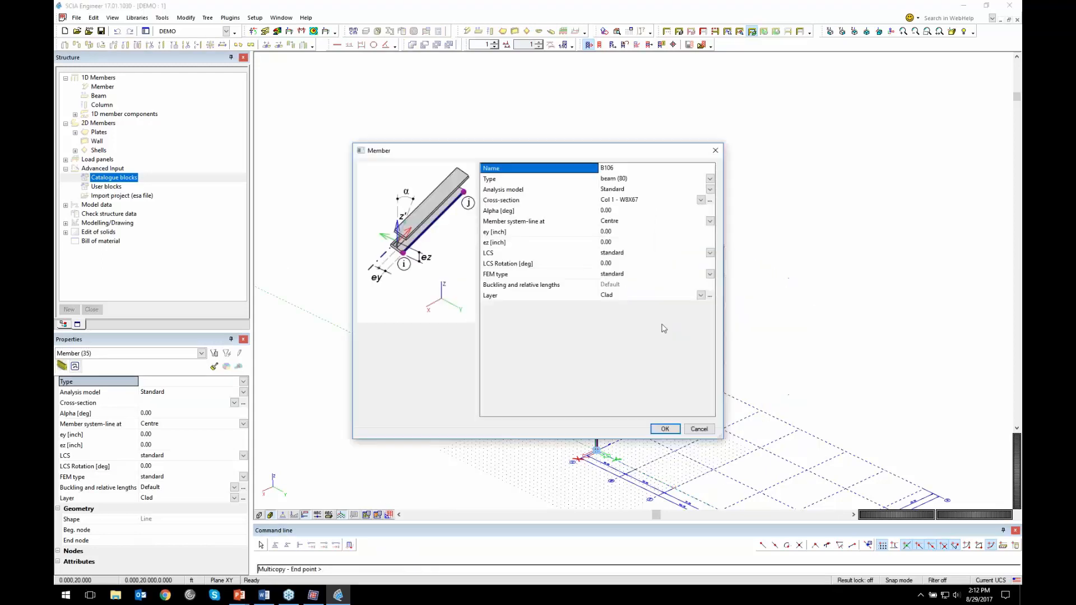
# Assign the Floor Girders - W16X40 cross-section to the new connecting beams and complete the multicopy
pyautogui.click(643, 202)
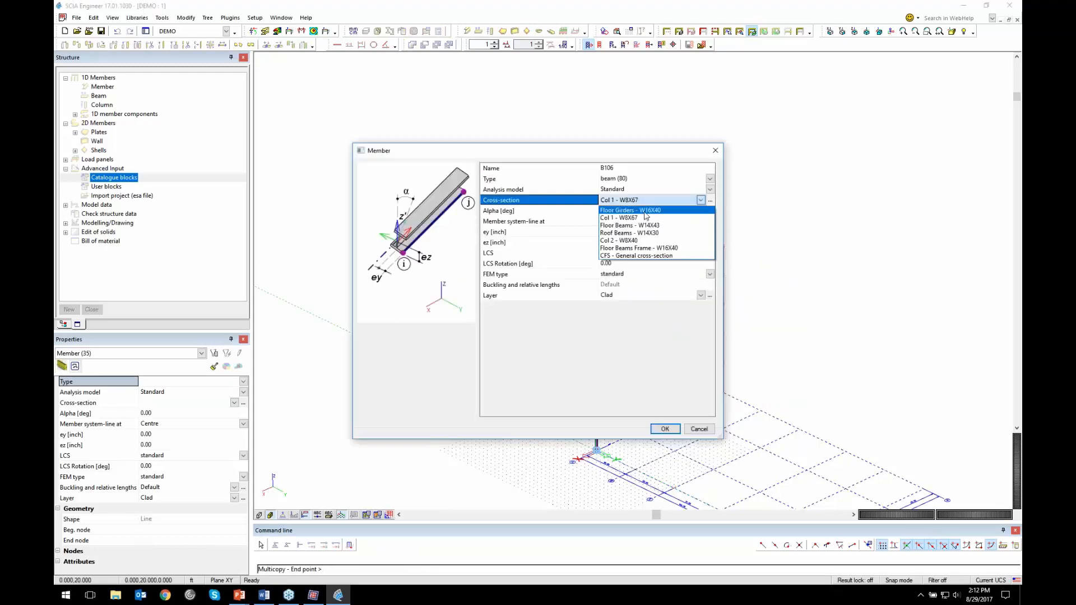
pyautogui.click(645, 211)
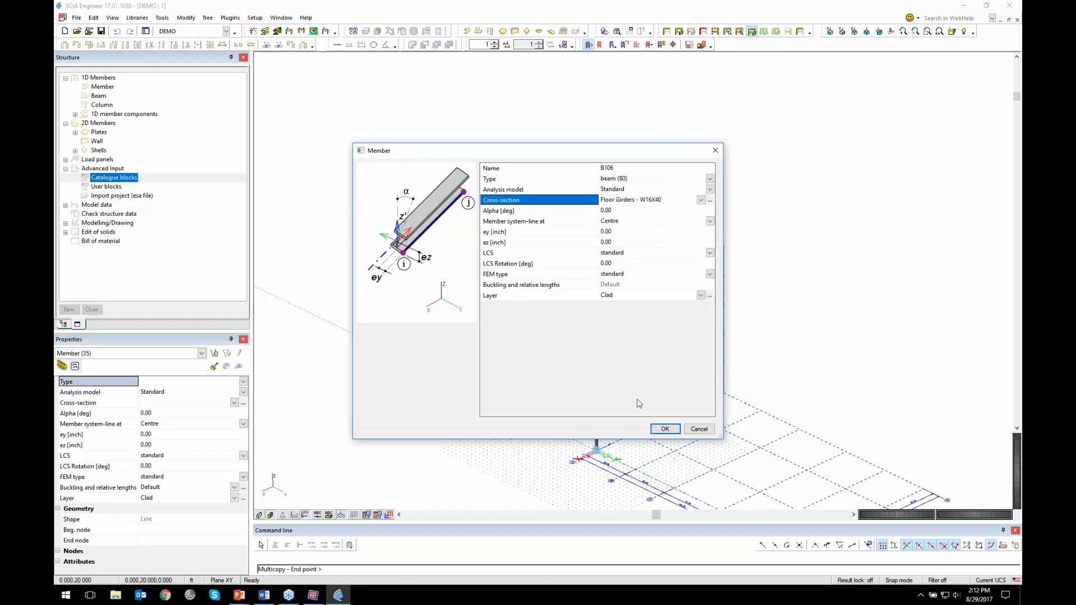
pyautogui.click(661, 428)
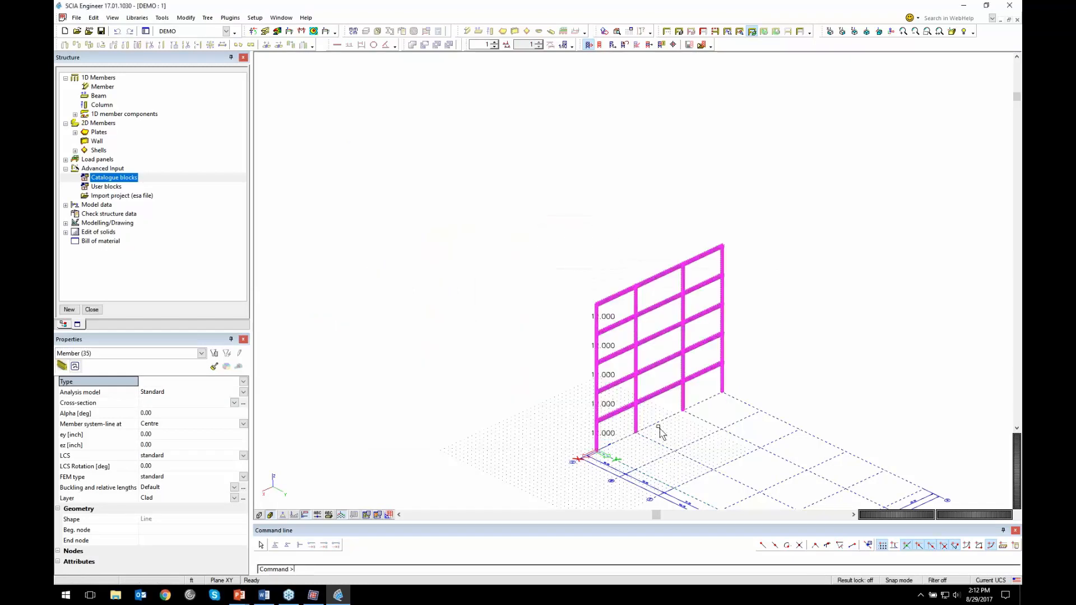
pyautogui.press('Escape')
pyautogui.moveTo(714, 390); pyautogui.dragTo(584, 300, button='middle')
pyautogui.moveTo(584, 330)
pyautogui.keyDown('ctrl'); pyautogui.mouseDown(button='right')
pyautogui.moveTo(589, 322)
pyautogui.moveTo(574, 347)
pyautogui.mouseUp(button='right'); pyautogui.keyUp('ctrl')
pyautogui.scroll(4, 660, 361)
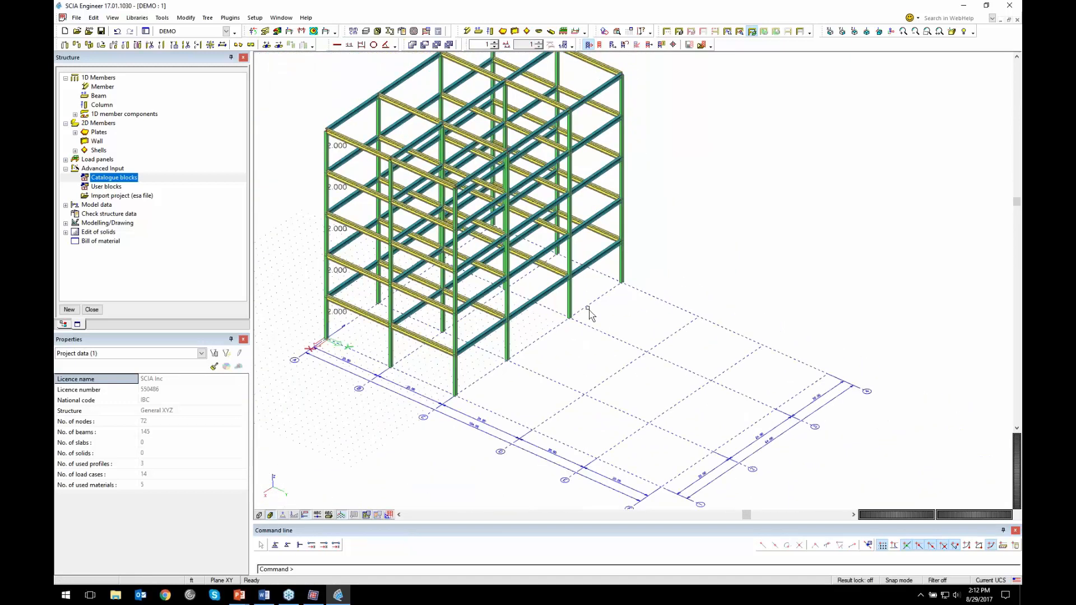
pyautogui.scroll(-2, 602, 312)
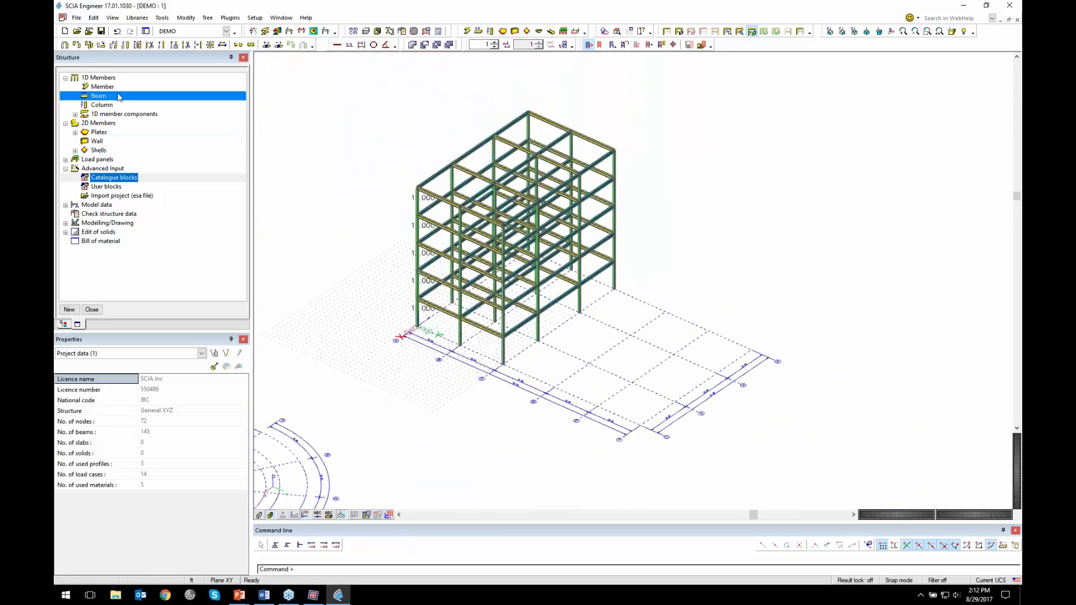
# Draw two straight Col 1 - W8X67 members crossing in an X in the free area in front of the frame
pyautogui.doubleClick(118, 90)
pyautogui.click(665, 429)
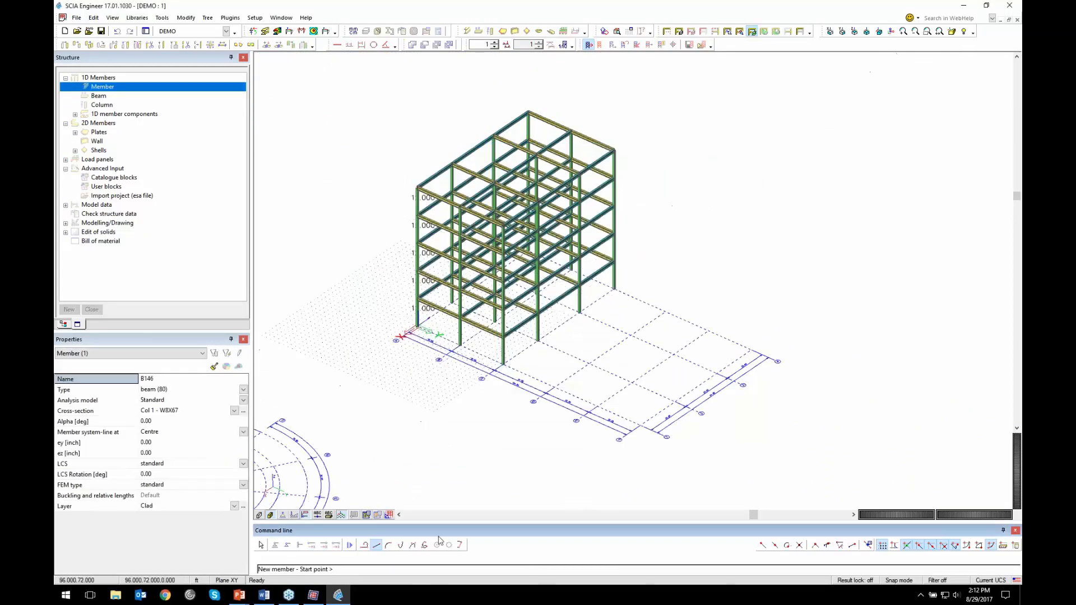
pyautogui.click(366, 404)
pyautogui.click(399, 454)
pyautogui.click(407, 392)
pyautogui.click(363, 450)
# Draw a three-point circular arc member beside the crossed members
pyautogui.click(389, 545)
pyautogui.click(436, 463)
pyautogui.click(465, 423)
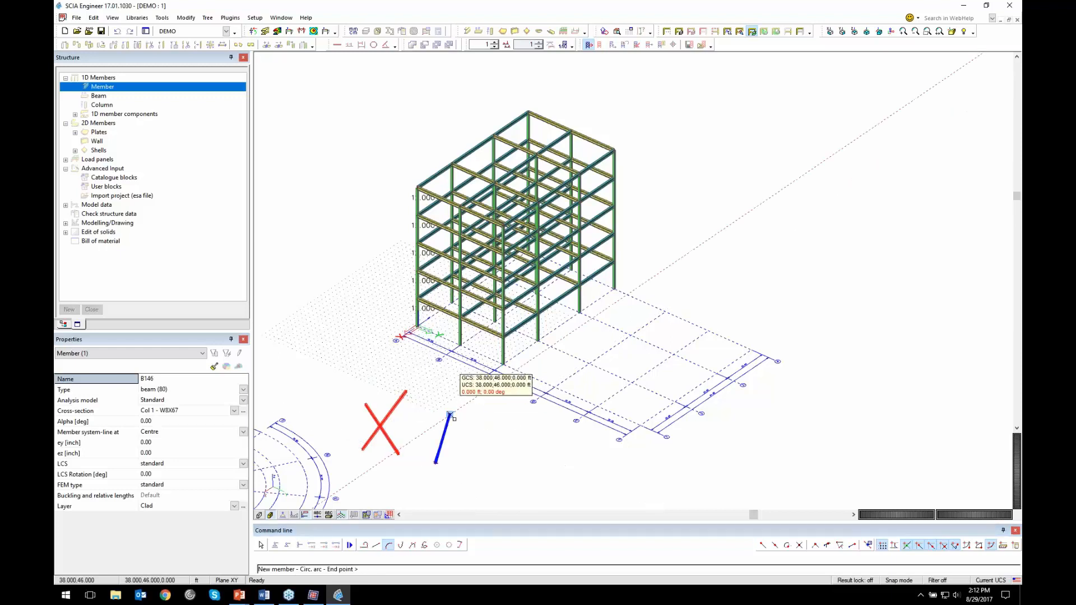
pyautogui.click(383, 433)
# Draw an S-shaped curved member through four points beside the arc and finish member input
pyautogui.click(425, 546)
pyautogui.click(480, 491)
pyautogui.click(501, 457)
pyautogui.click(476, 445)
pyautogui.click(496, 430)
pyautogui.press('Escape')
pyautogui.press('Escape')
pyautogui.press('Escape')
# Reshape the circular arc member by moving its upper end node to open it into a flatter curve
pyautogui.scroll(3, 428, 449)
pyautogui.click(441, 431)
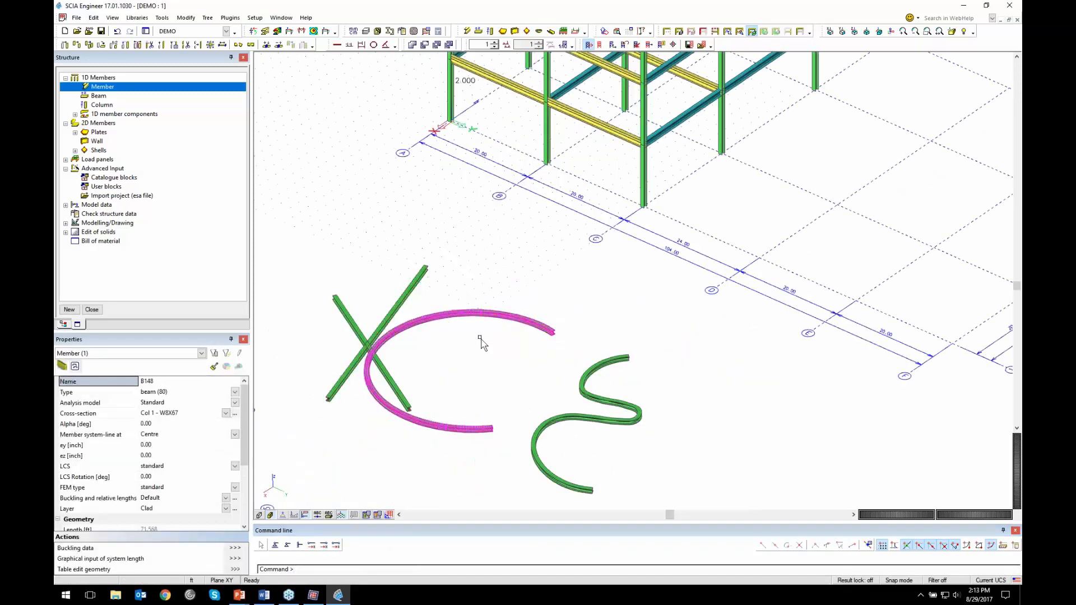
pyautogui.press('Escape')
pyautogui.click(555, 334)
pyautogui.moveTo(555, 334); pyautogui.dragTo(575, 307)
pyautogui.press('Escape')
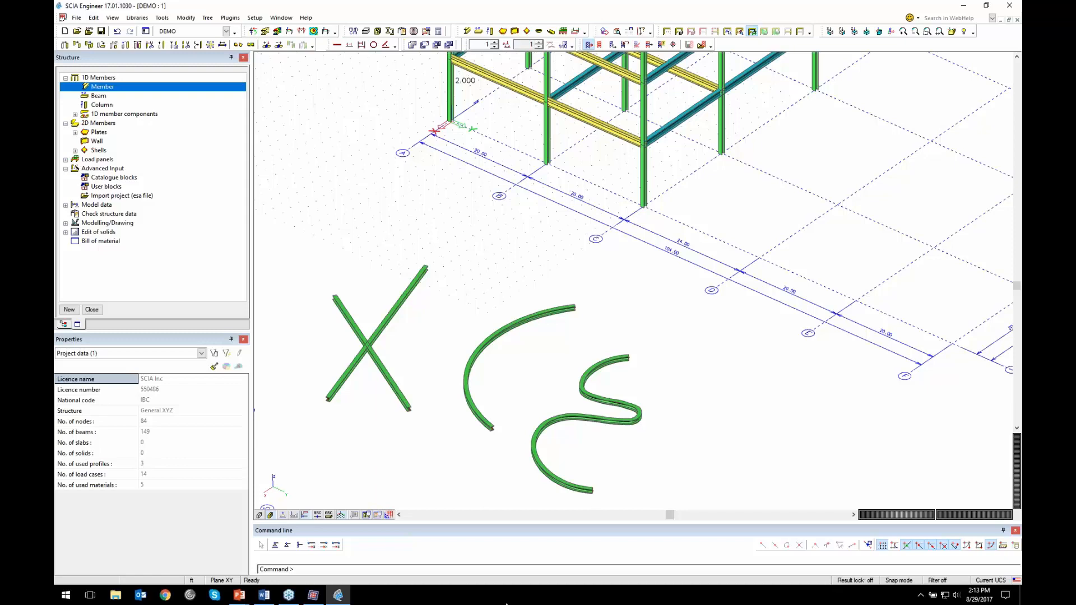
# Create a 12-inch C4000 plate as a 16 by 20 ft rectangle on the grid next to the frame
pyautogui.scroll(-2, 656, 336)
pyautogui.moveTo(715, 267); pyautogui.dragTo(589, 323, button='middle')
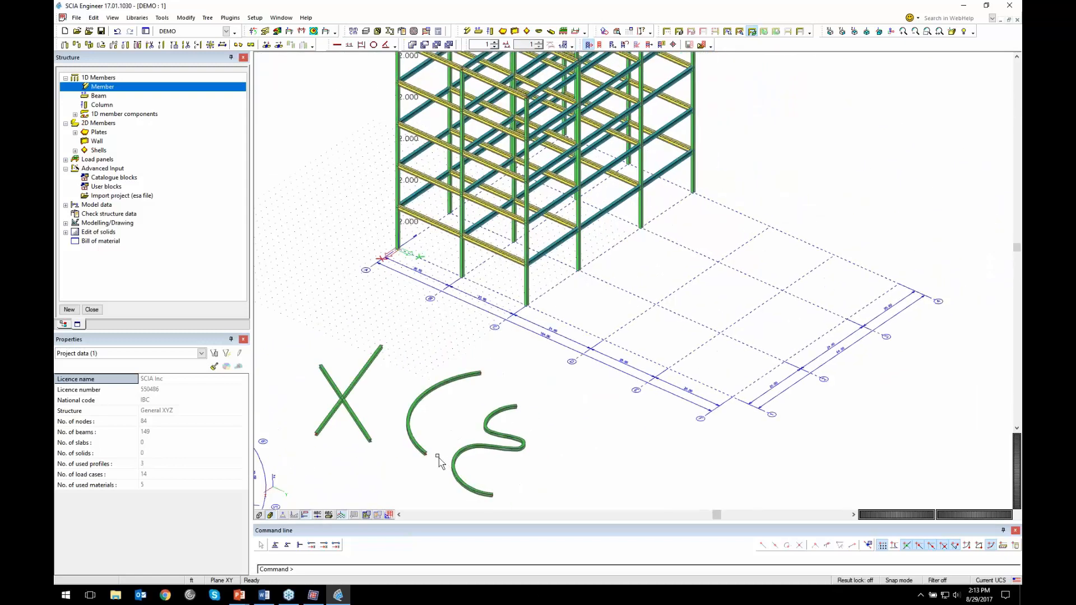
pyautogui.doubleClick(95, 134)
pyautogui.click(129, 143)
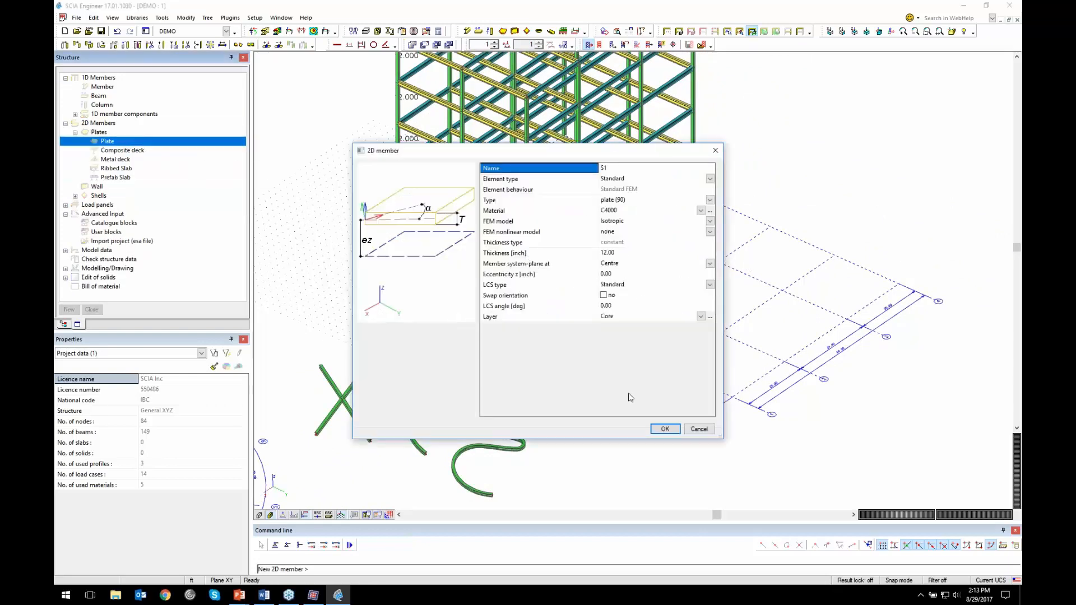
pyautogui.click(665, 429)
pyautogui.click(718, 261)
pyautogui.scroll(4, 628, 278)
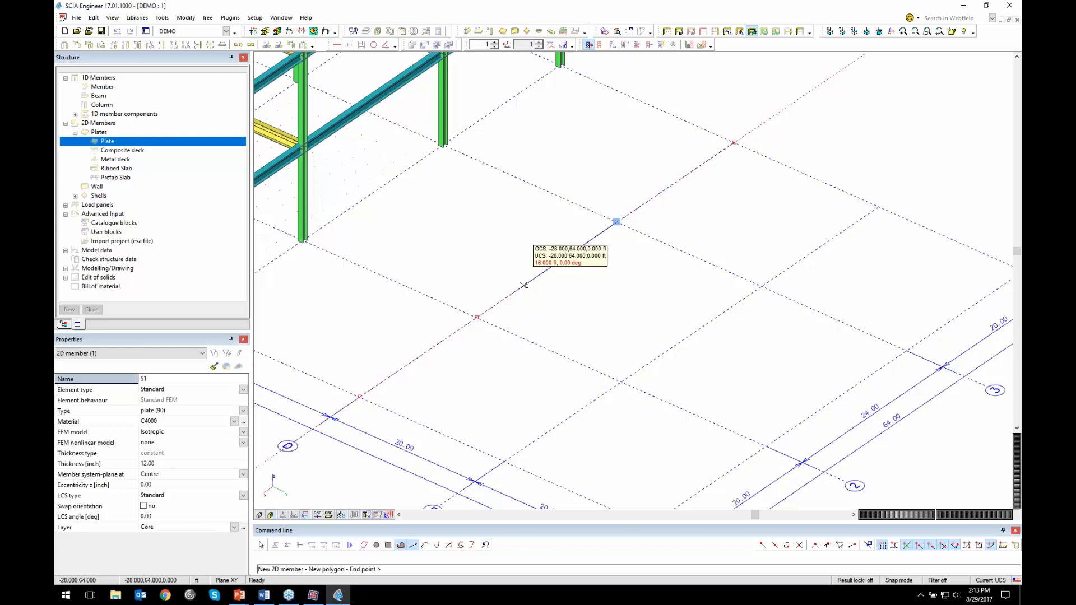
pyautogui.click(523, 286)
pyautogui.click(667, 350)
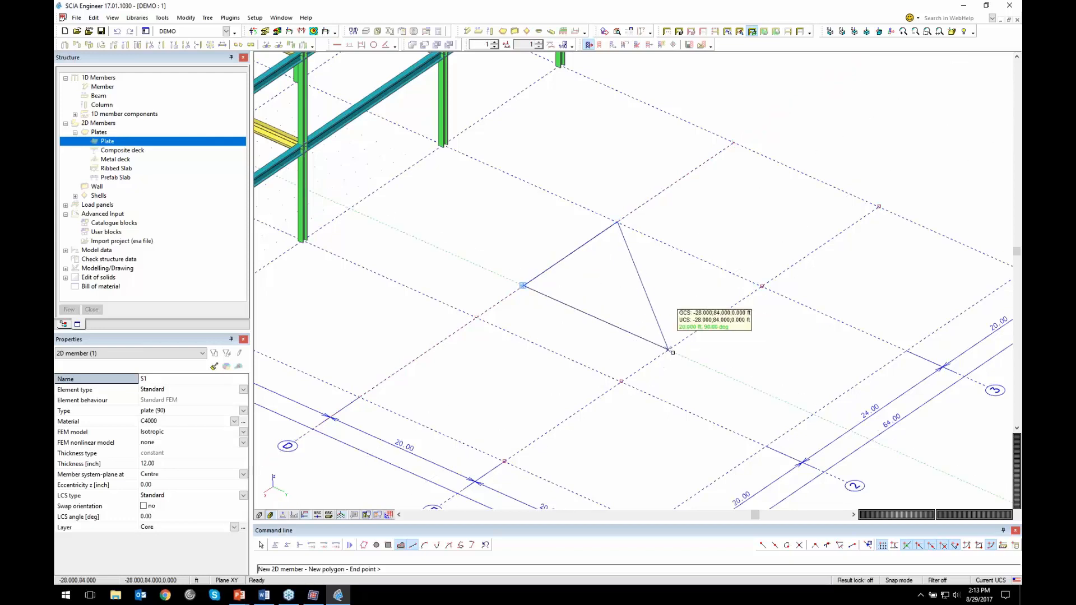
pyautogui.click(760, 284)
pyautogui.press('Escape')
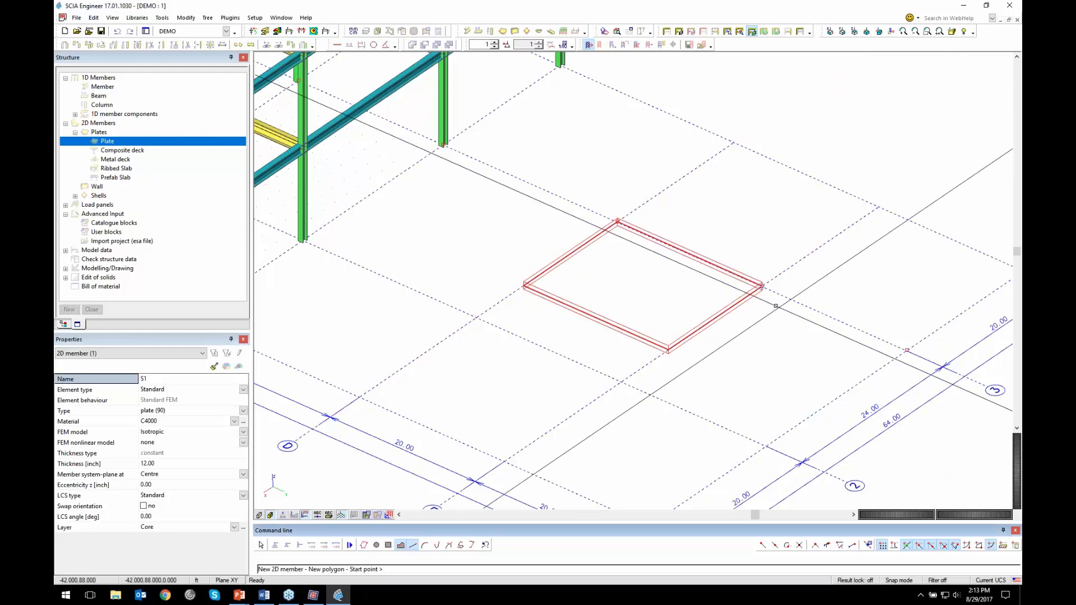
pyautogui.press('Escape')
pyautogui.press('Escape')
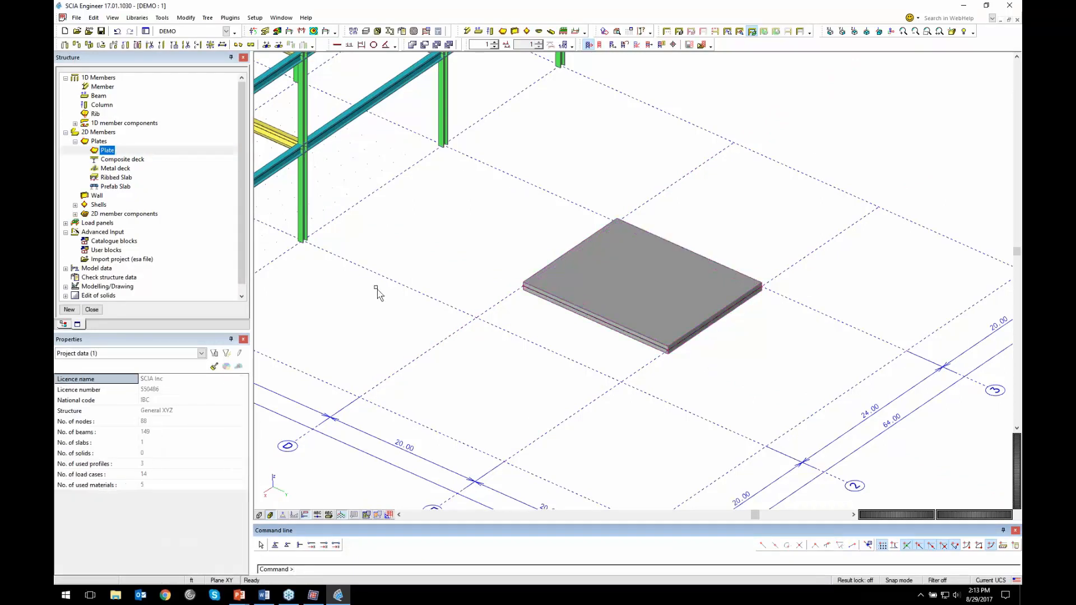
# Define a new 12-inch C4000 wall with a height of 30 ft
pyautogui.click(148, 196)
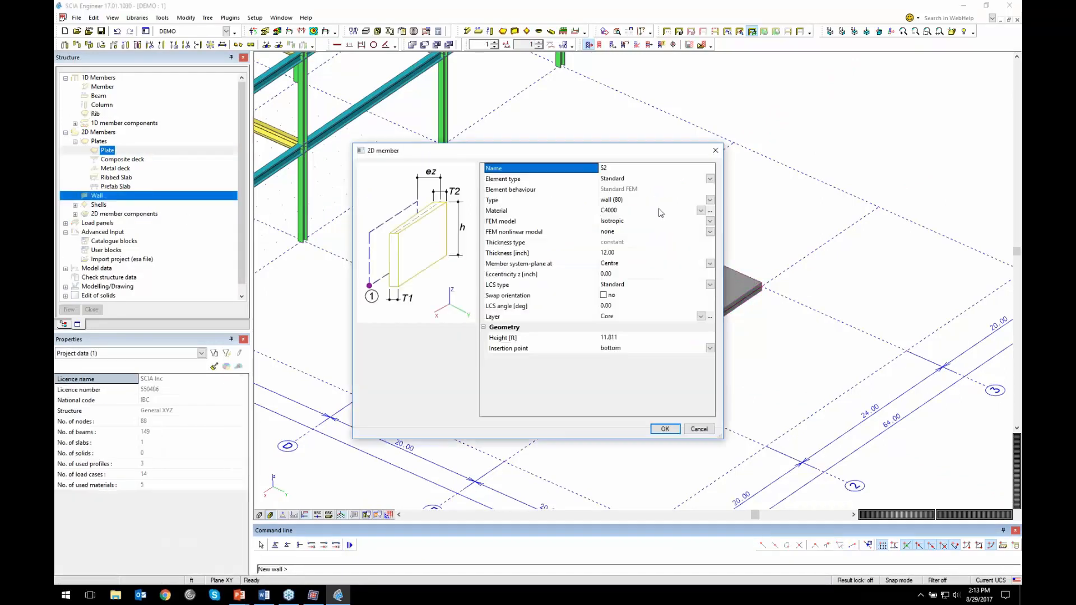
pyautogui.click(632, 336)
pyautogui.write('30')
pyautogui.press('Return')
pyautogui.click(678, 429)
# Draw four walls on the plate forming a closed rectangular shaft that starts at the plate's back corner
pyautogui.click(560, 269)
pyautogui.click(561, 276)
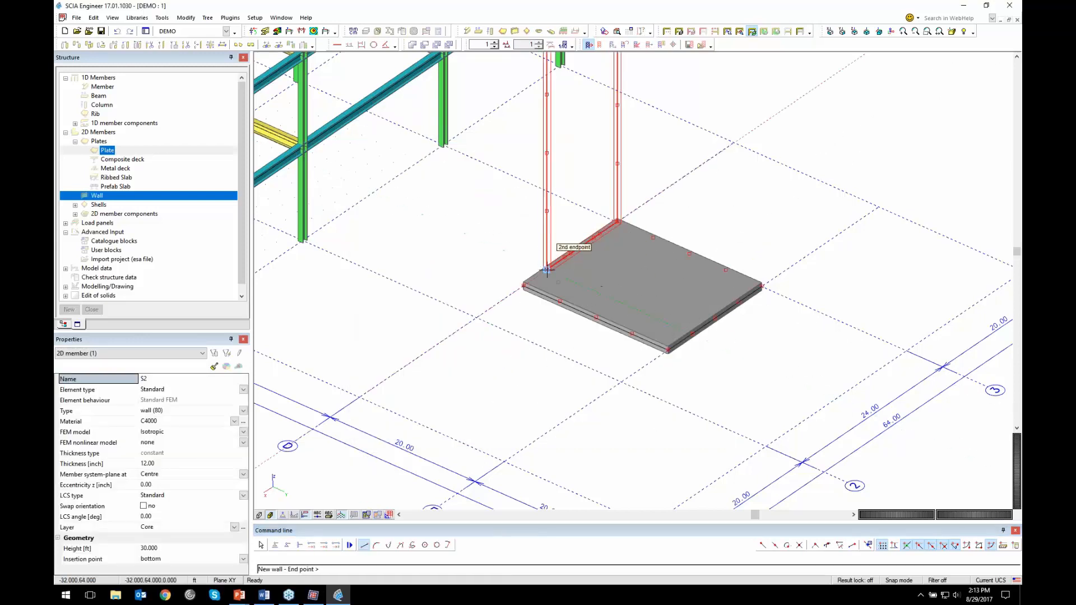
pyautogui.click(648, 314)
pyautogui.click(718, 268)
pyautogui.click(617, 220)
pyautogui.press('Escape')
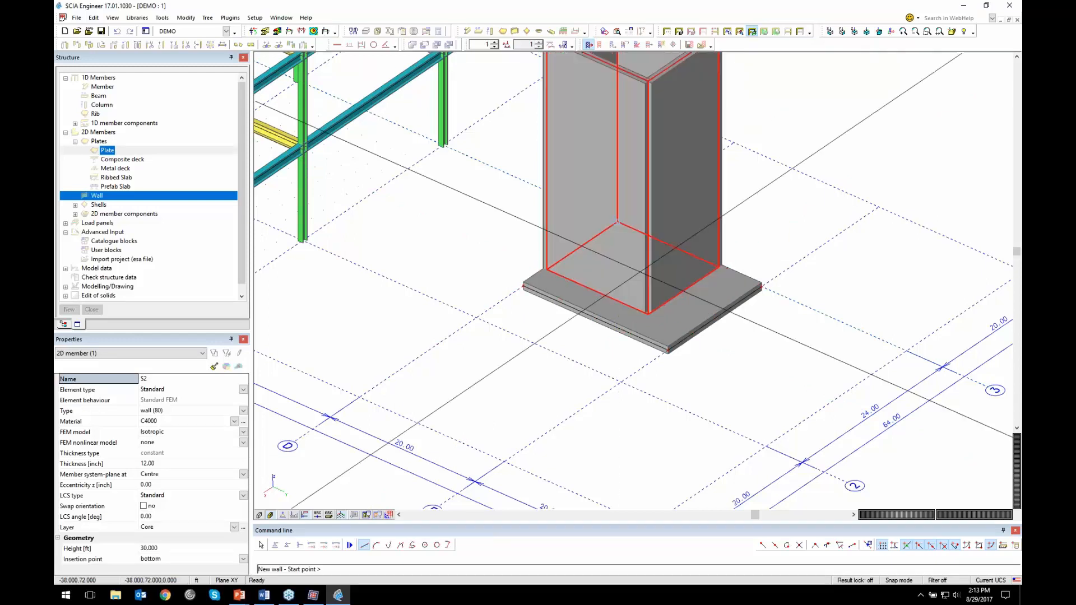
# Cut a rectangular door opening at the base of the shaft's front wall, without panel or 1D member conversion
pyautogui.scroll(-4, 701, 337)
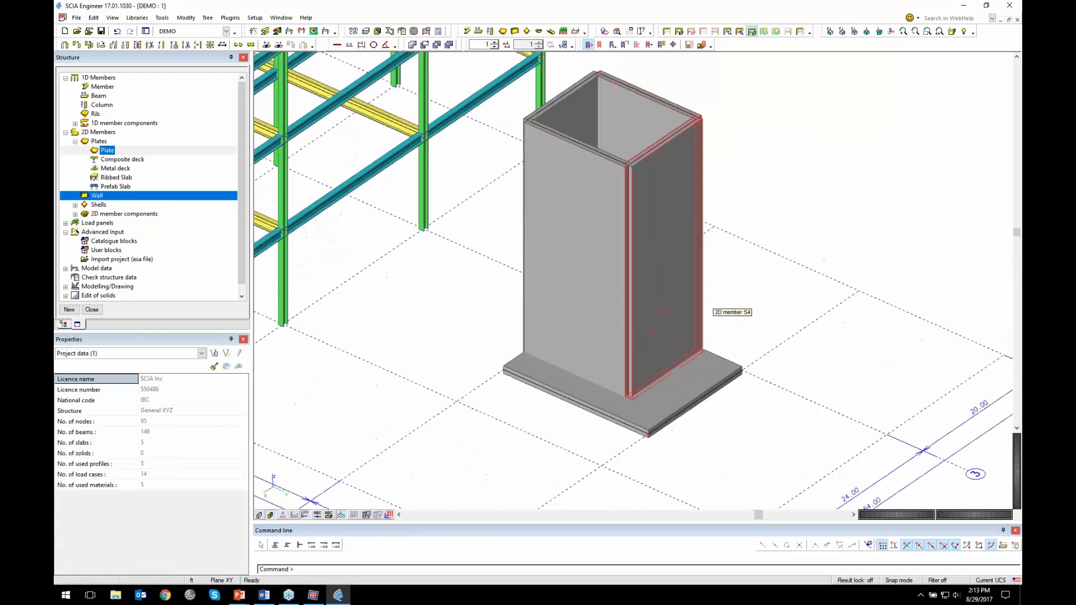
pyautogui.keyDown('ctrl'); pyautogui.moveTo(705, 335); pyautogui.dragTo(704, 336, button='right'); pyautogui.keyUp('ctrl')
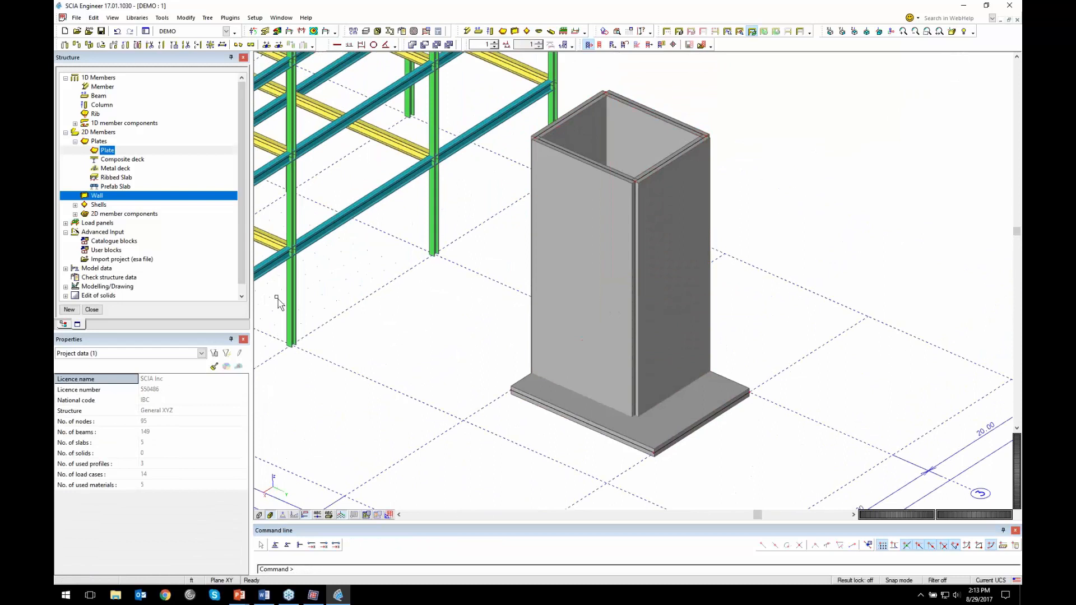
pyautogui.doubleClick(85, 215)
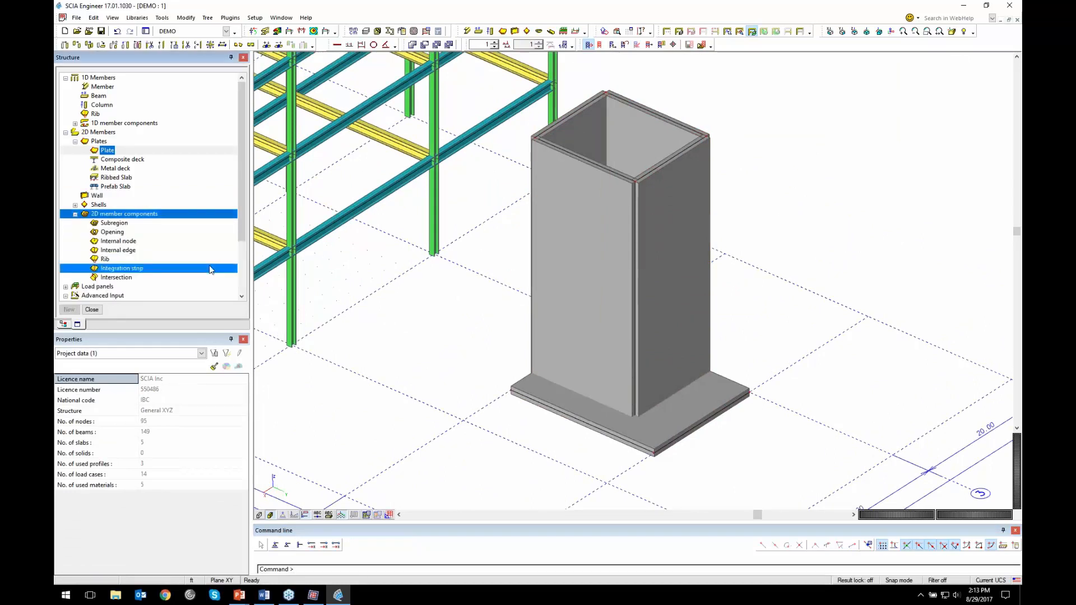
pyautogui.doubleClick(174, 233)
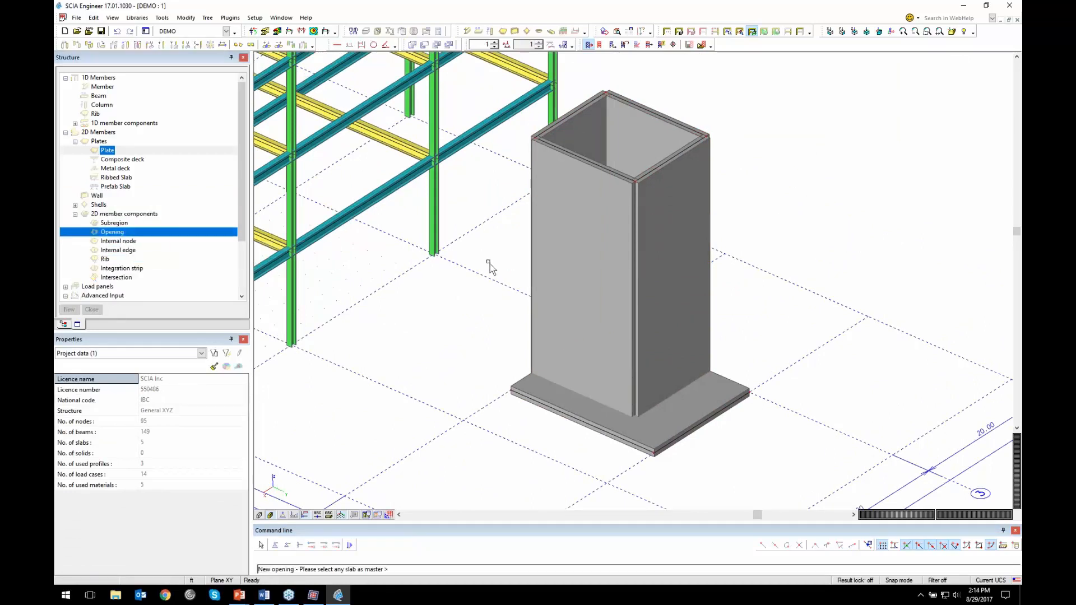
pyautogui.click(577, 160)
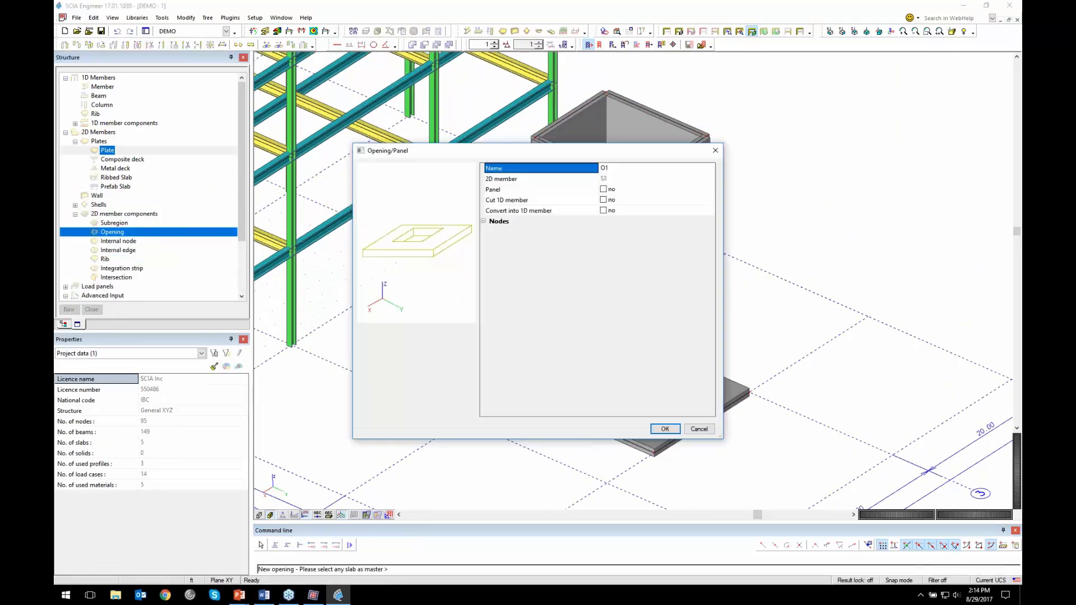
pyautogui.click(663, 429)
pyautogui.click(549, 382)
pyautogui.click(549, 318)
pyautogui.click(578, 330)
pyautogui.click(578, 393)
pyautogui.press('Escape')
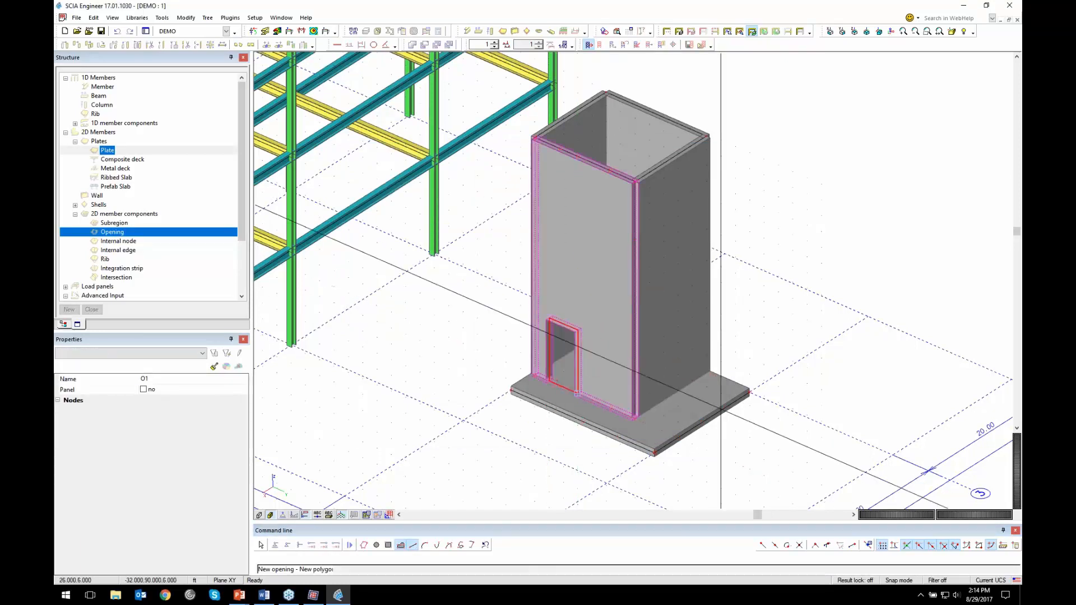
# Define a subregion of the base plate with material C4000, thickness 24 inches and member system-plane at Top
pyautogui.scroll(3, 669, 465)
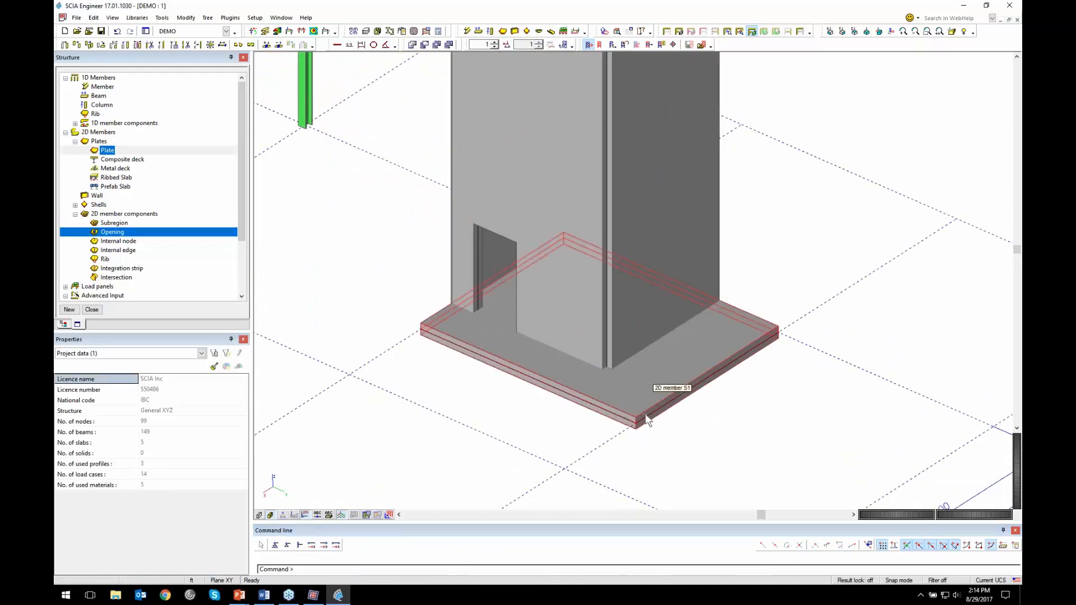
pyautogui.doubleClick(114, 223)
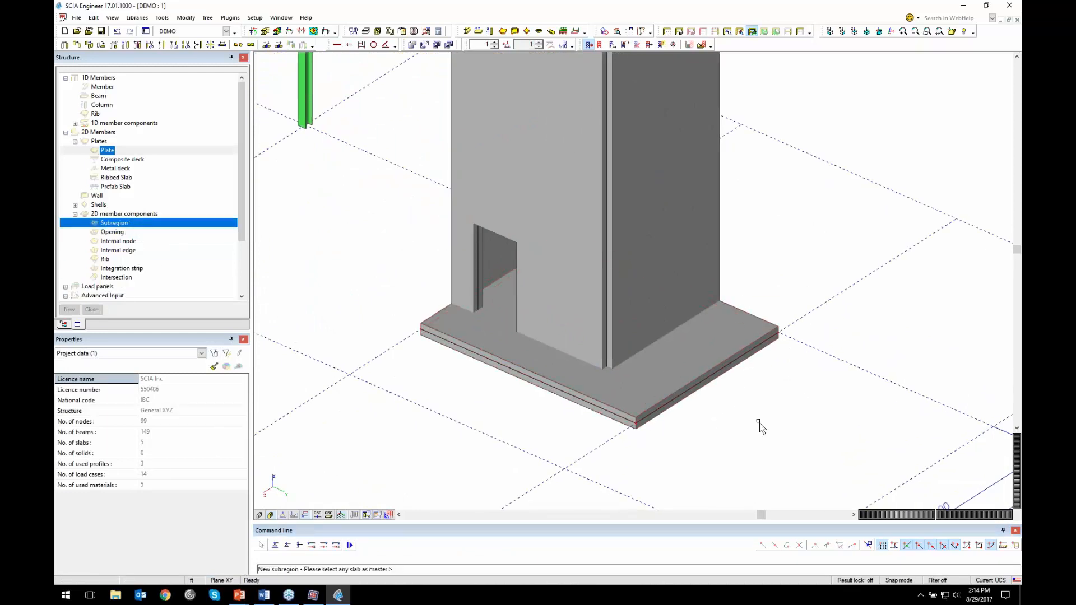
pyautogui.click(710, 391)
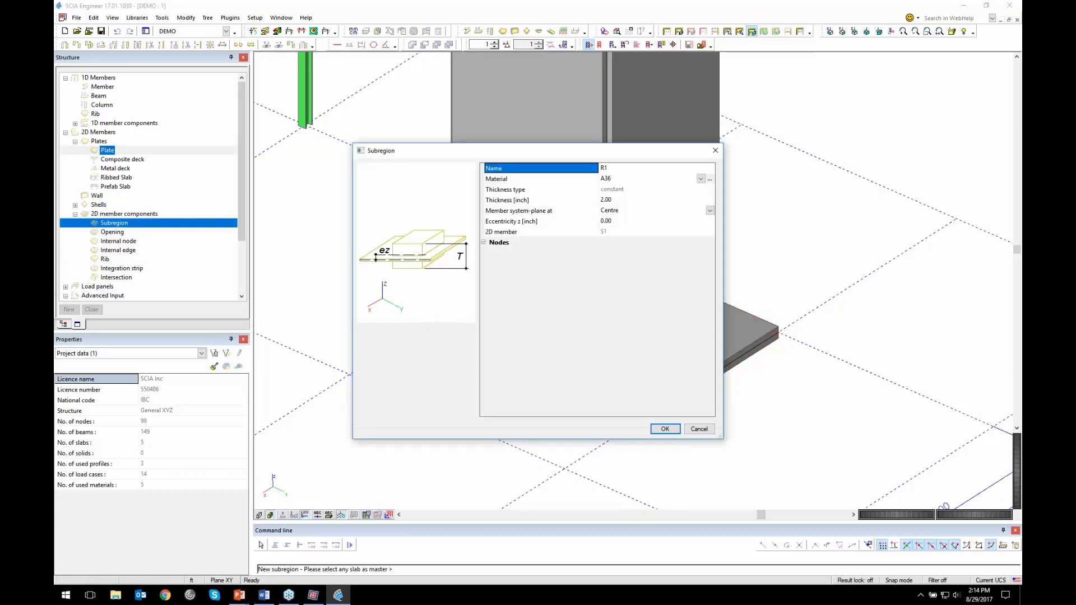
pyautogui.click(650, 181)
pyautogui.click(619, 398)
pyautogui.click(630, 201)
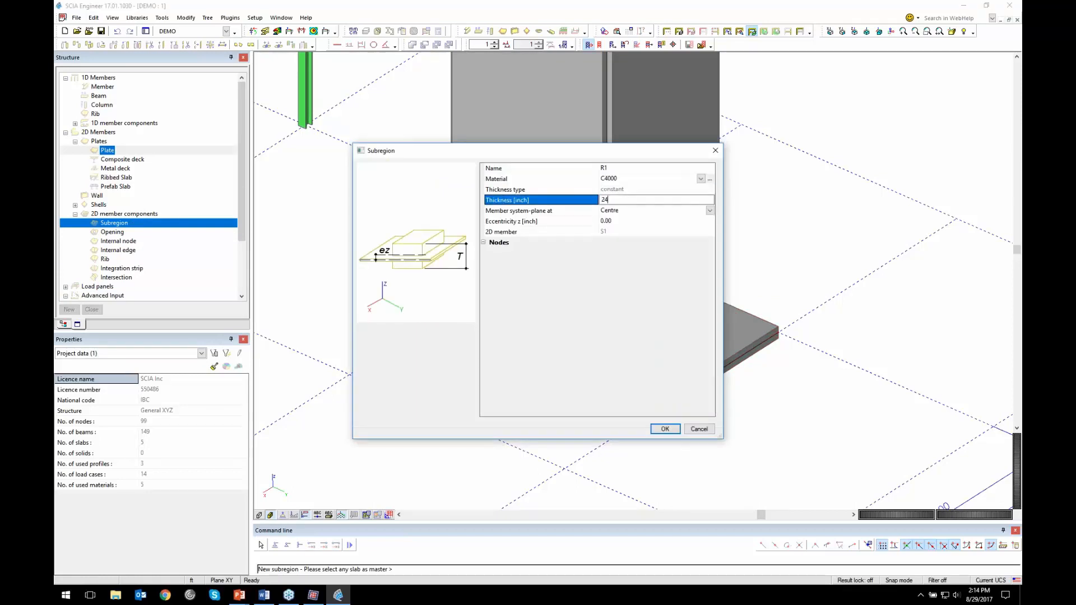
pyautogui.click(624, 210)
pyautogui.click(623, 210)
pyautogui.click(617, 226)
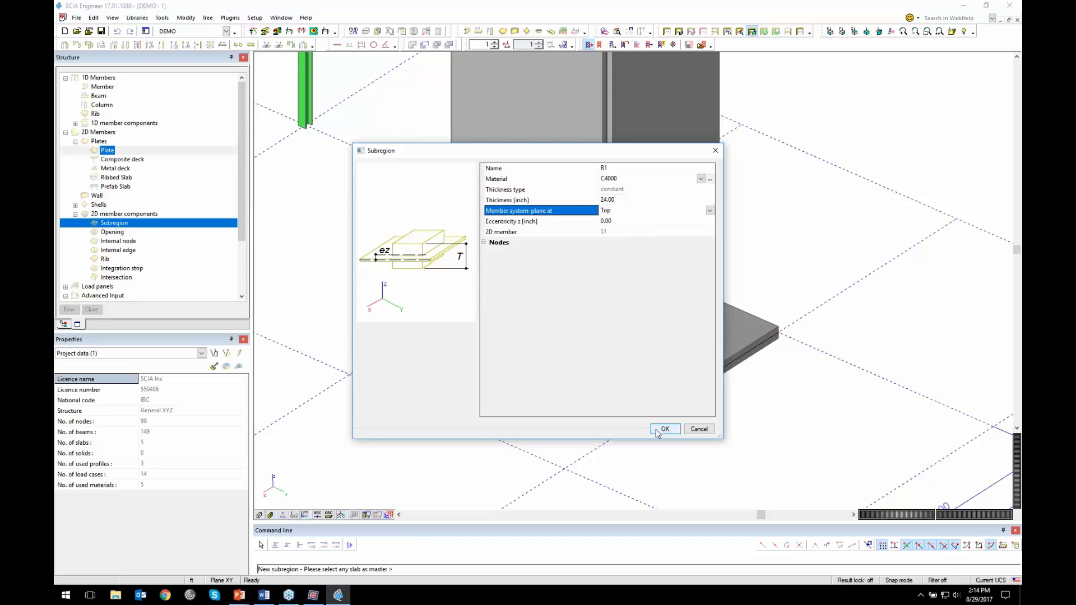
pyautogui.click(665, 428)
# Draw the subregion as a rectangular strip along the plate's outer edge, from corner to corner
pyautogui.click(642, 412)
pyautogui.click(635, 423)
pyautogui.click(593, 403)
pyautogui.click(736, 314)
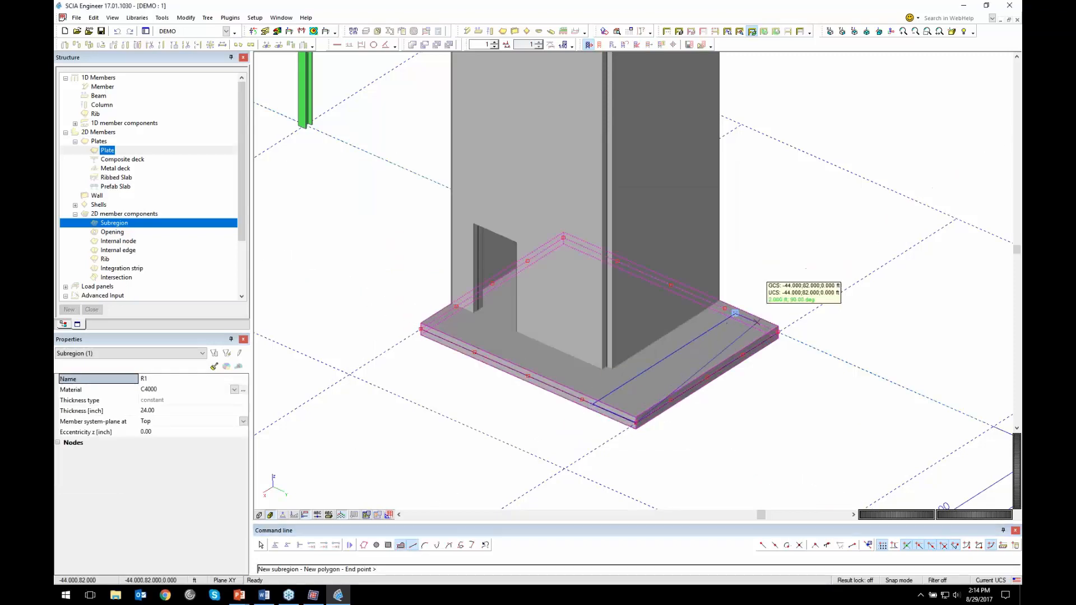
pyautogui.click(778, 332)
pyautogui.press('Escape')
pyautogui.press('Escape')
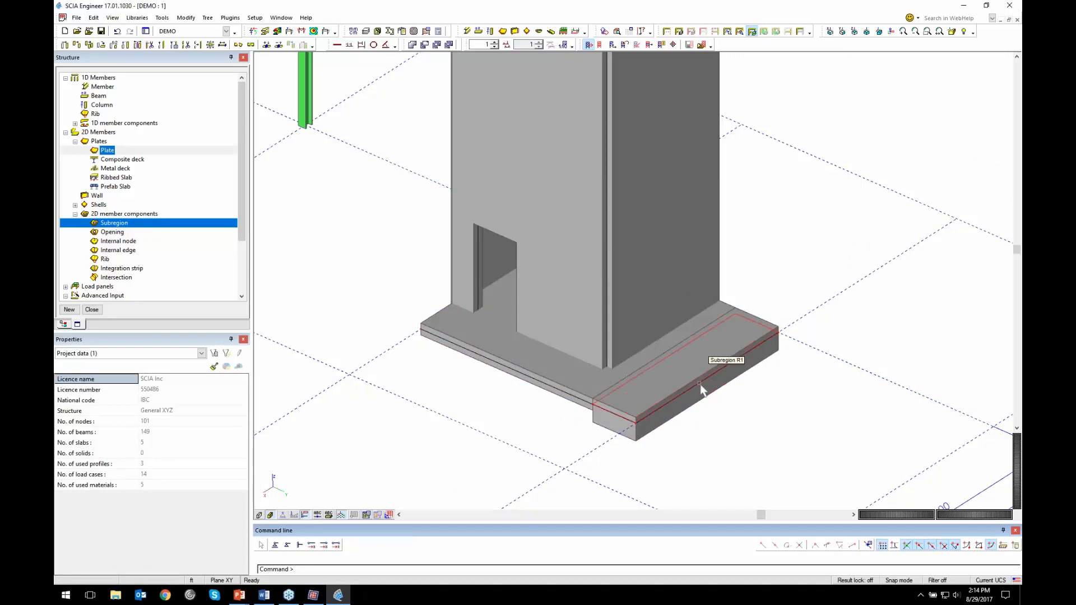
# Inspect the base plate's properties together with its subregion, clear the selection and view the whole shaft beside the frame
pyautogui.click(585, 403)
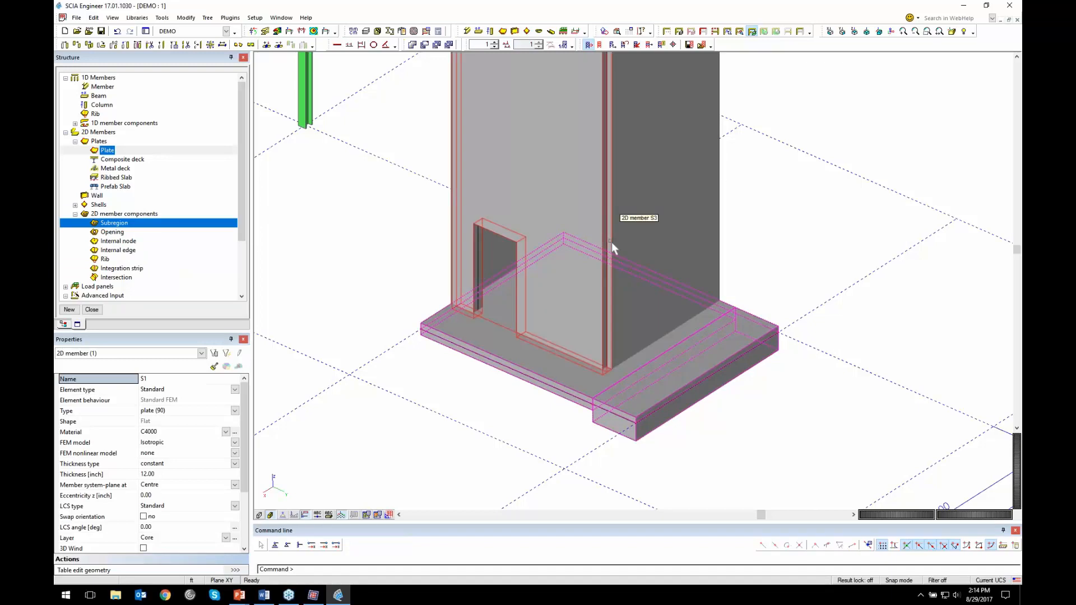
pyautogui.scroll(-5, 611, 243)
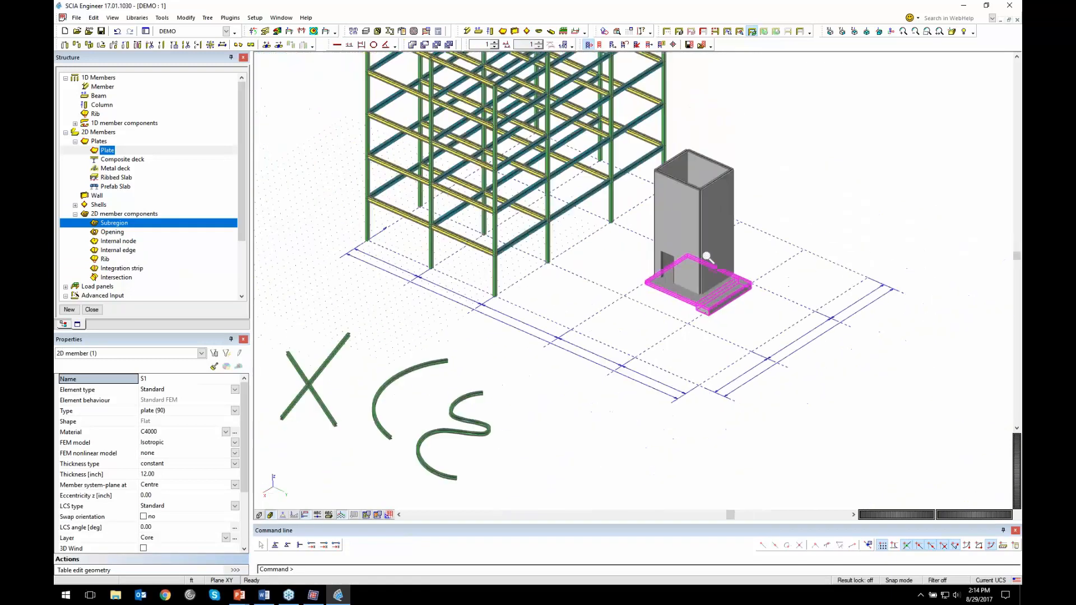
pyautogui.moveTo(722, 238); pyautogui.dragTo(684, 306, button='middle')
pyautogui.press('Escape')
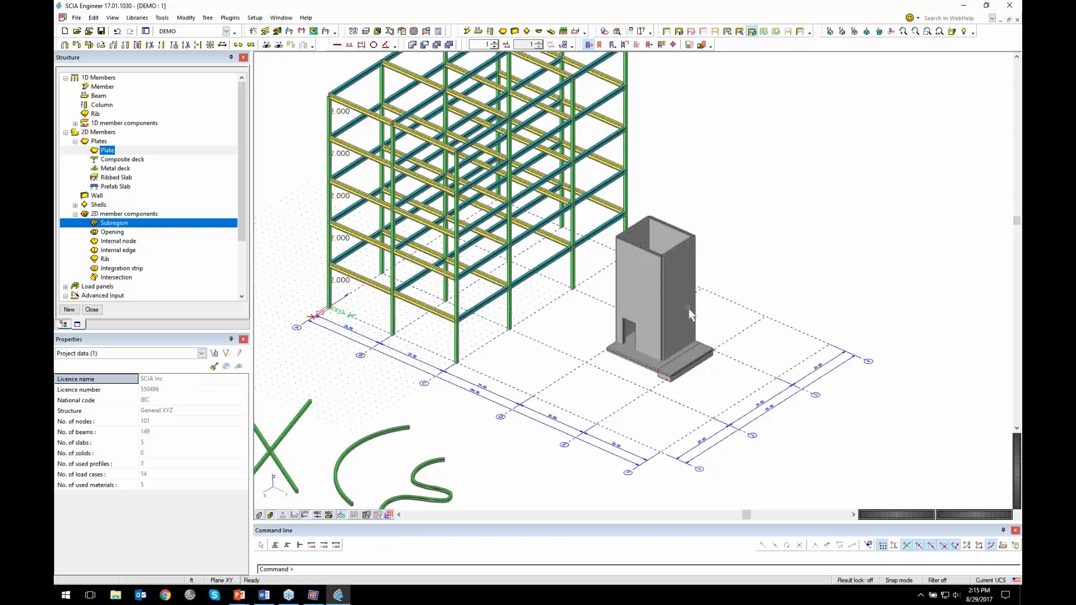
pyautogui.scroll(3, 635, 287)
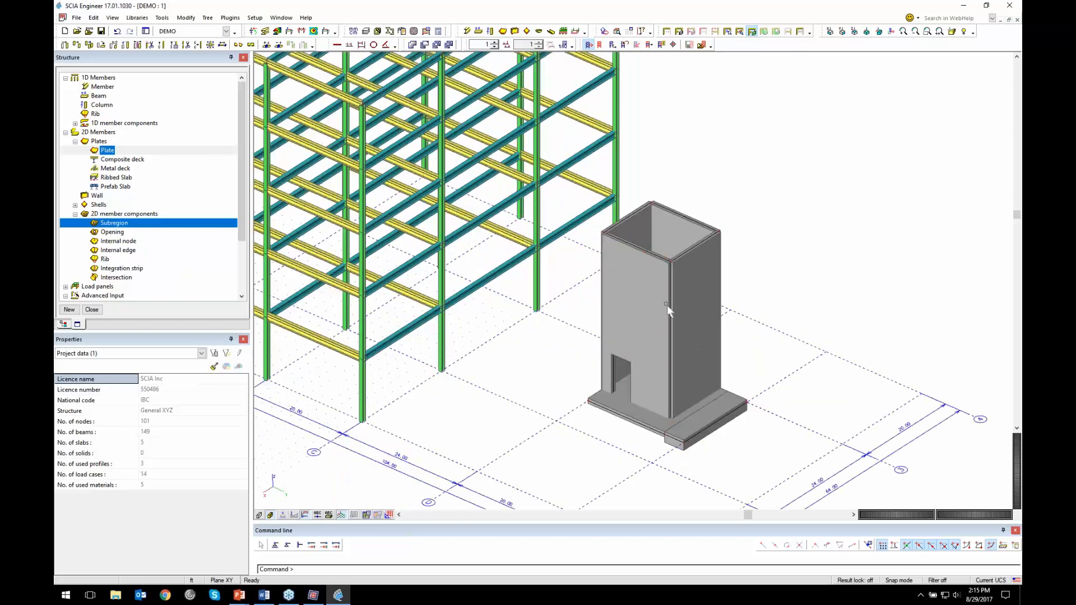
# Switch to the AMRMesh project and review its mesh setup without changing anything
pyautogui.click(226, 31)
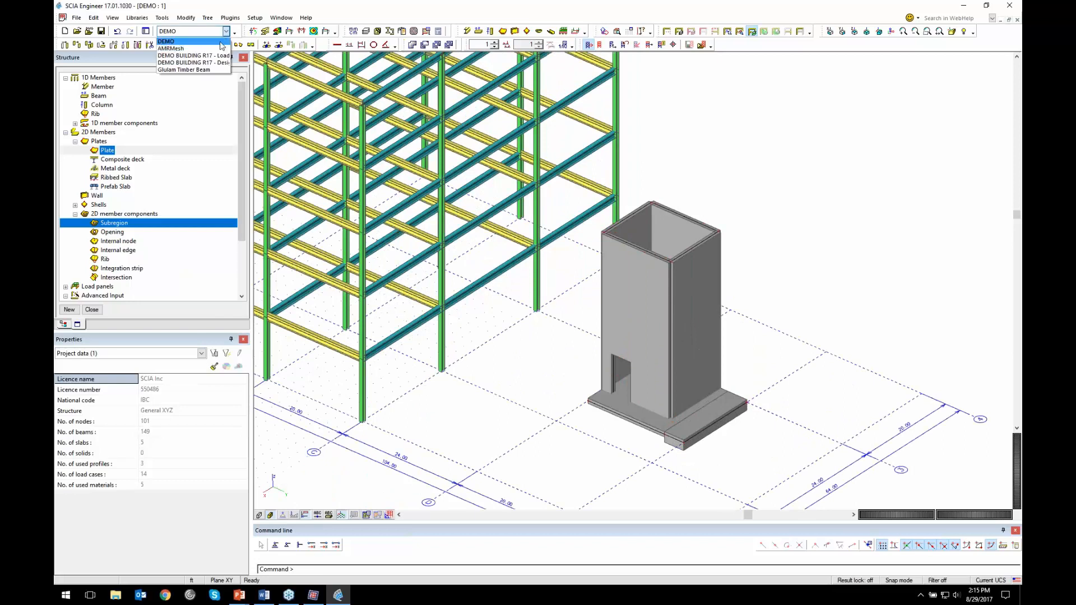
pyautogui.click(218, 50)
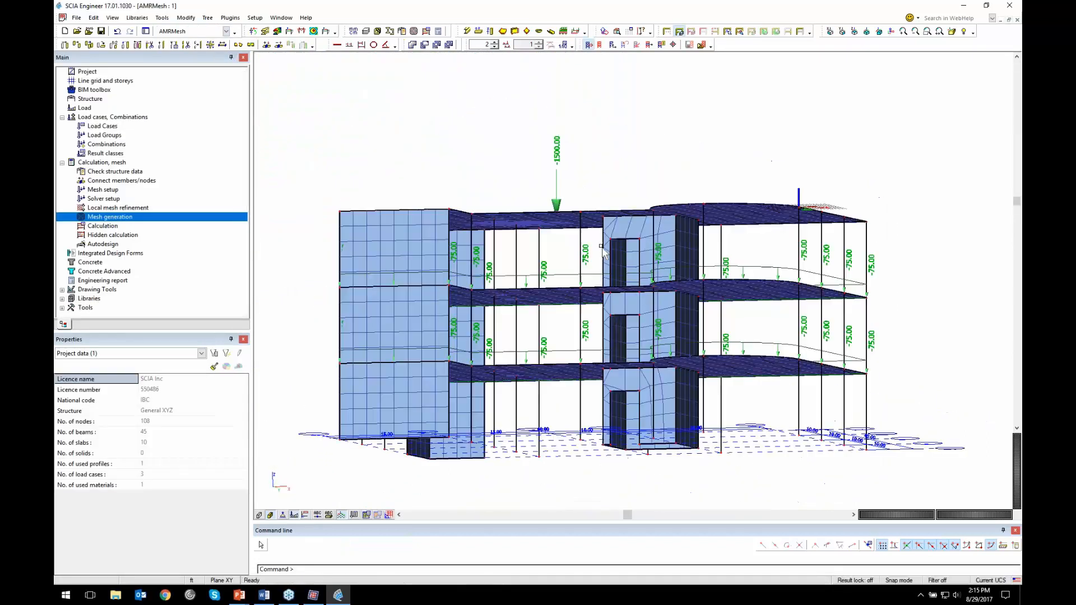
pyautogui.keyDown('ctrl'); pyautogui.moveTo(591, 285); pyautogui.dragTo(580, 330, button='right'); pyautogui.keyUp('ctrl')
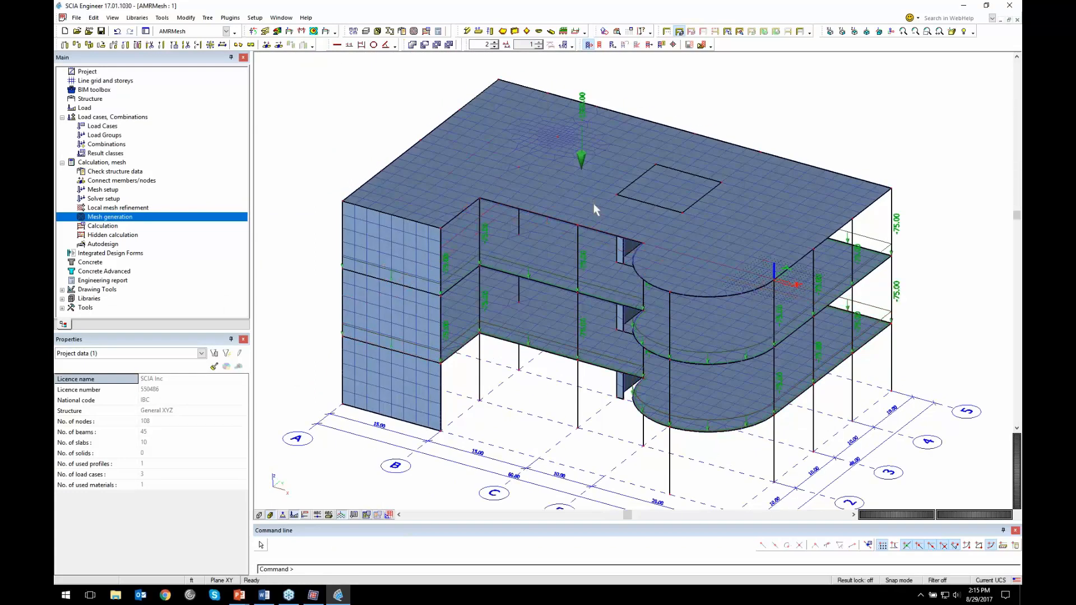
pyautogui.click(140, 190)
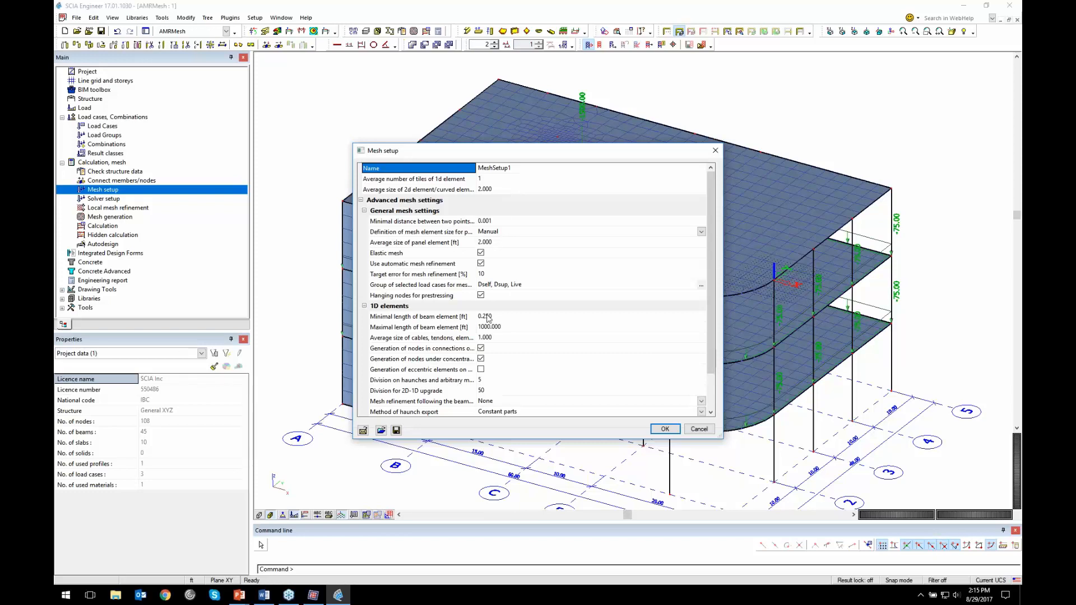
pyautogui.click(700, 429)
# Review the local mesh refinement types for nodes, edges and surfaces, and recheck the automatic refinement settings in the mesh setup
pyautogui.doubleClick(129, 208)
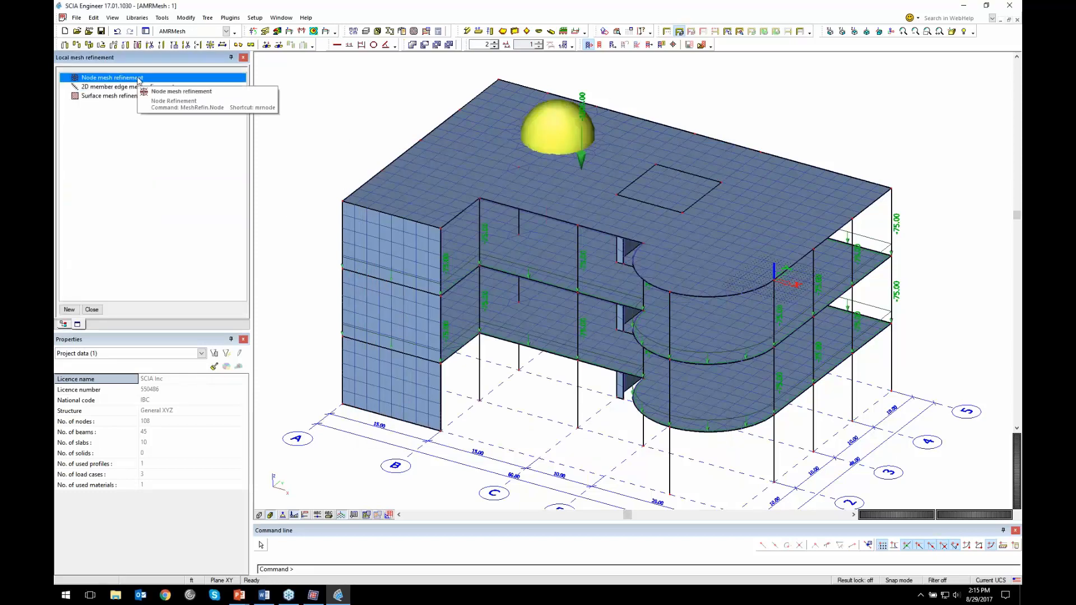
pyautogui.click(135, 96)
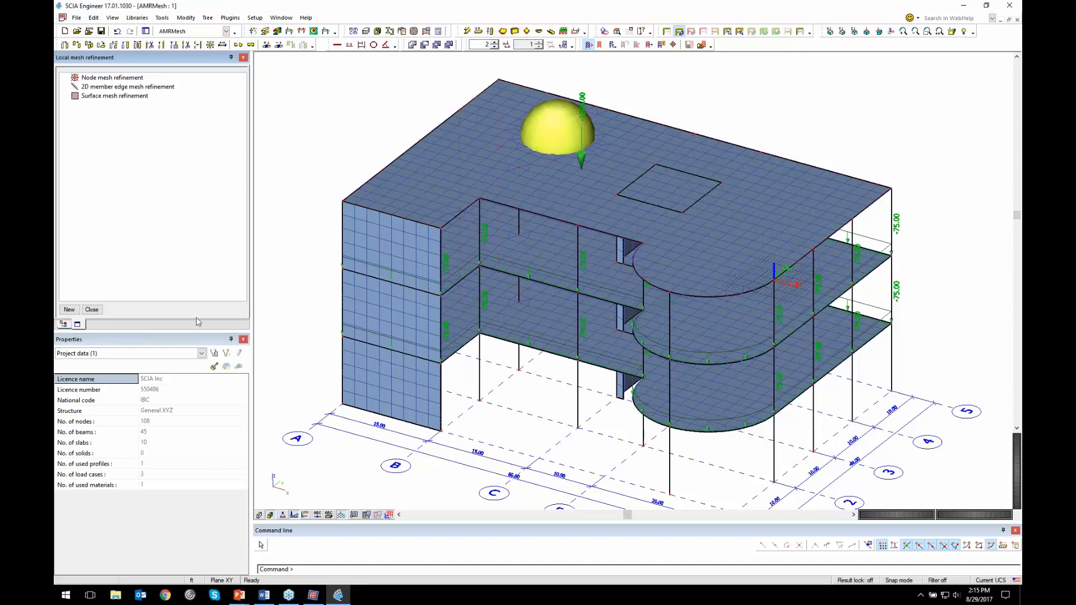
pyautogui.click(91, 309)
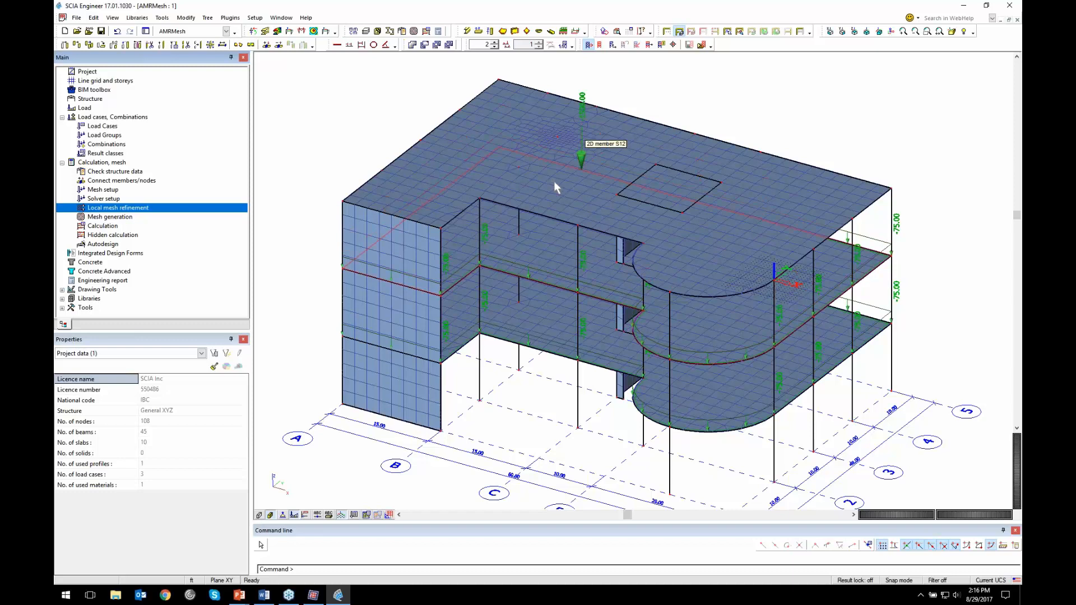
pyautogui.click(100, 190)
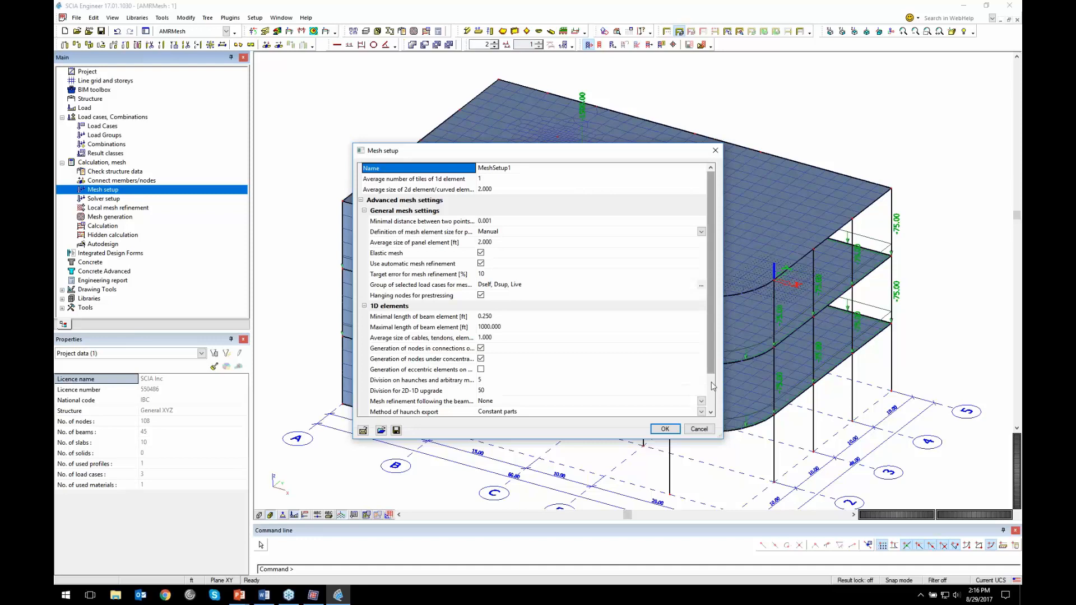
pyautogui.click(698, 430)
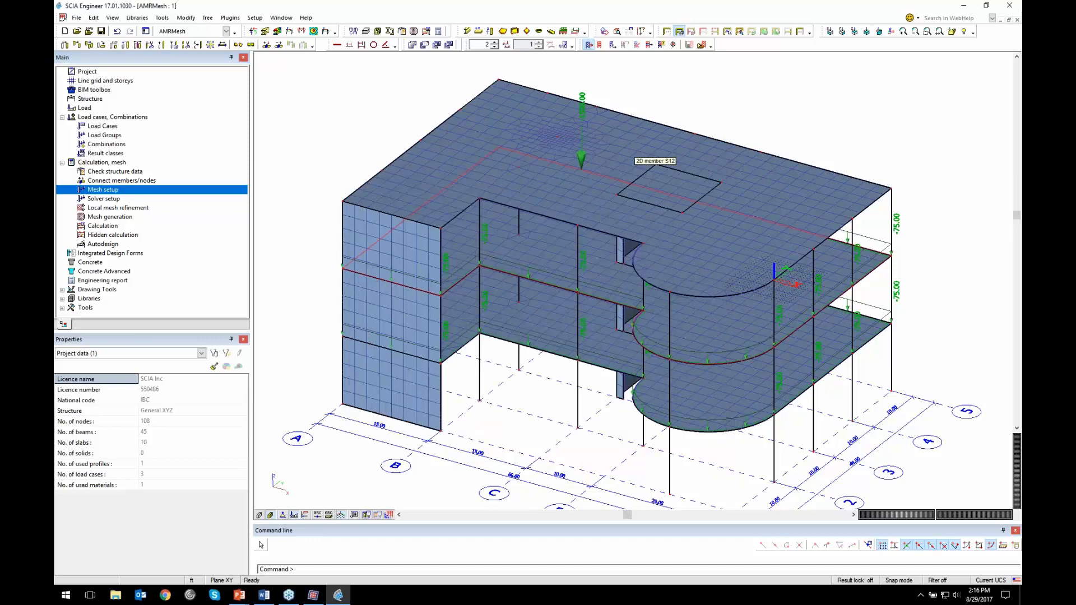
# Run the linear calculation of the AMRMesh building model and dismiss the end-of-analysis report
pyautogui.click(426, 31)
pyautogui.click(528, 390)
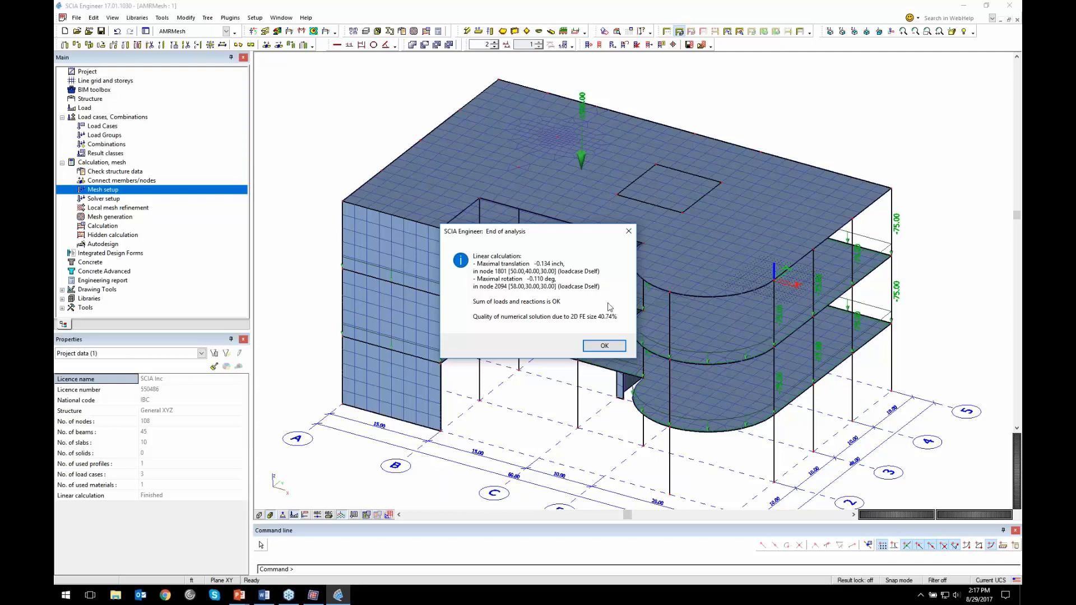
pyautogui.click(616, 351)
# Display the numerical error results on all 2D members of the building
pyautogui.click(92, 269)
pyautogui.doubleClick(107, 135)
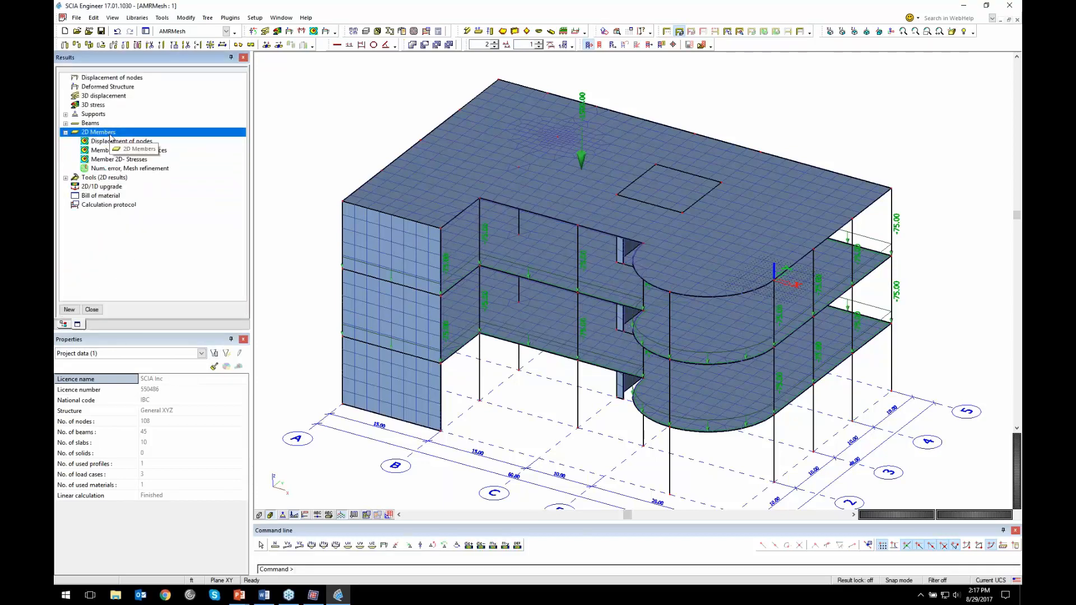
pyautogui.click(120, 169)
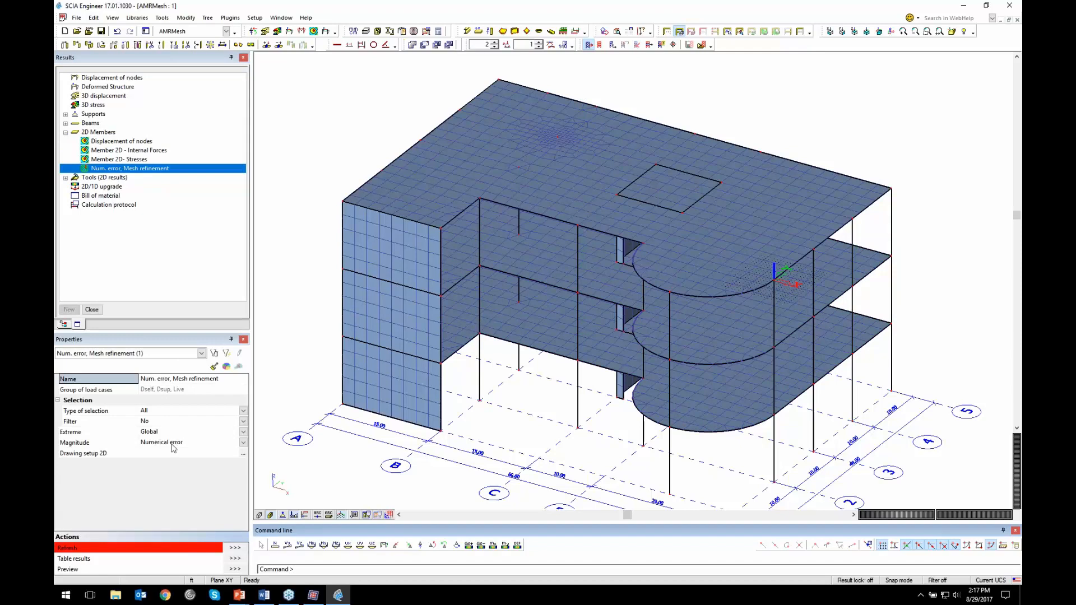
pyautogui.click(235, 548)
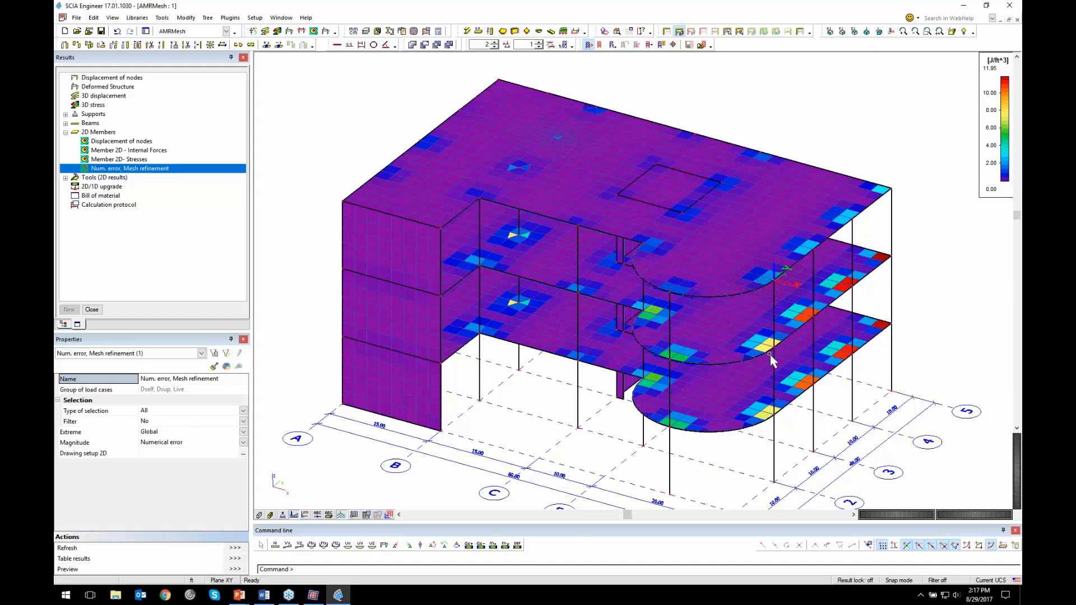
# Change the displayed 2D result magnitude to Mesh refinement and refresh the plot
pyautogui.click(186, 443)
pyautogui.click(180, 460)
pyautogui.click(238, 549)
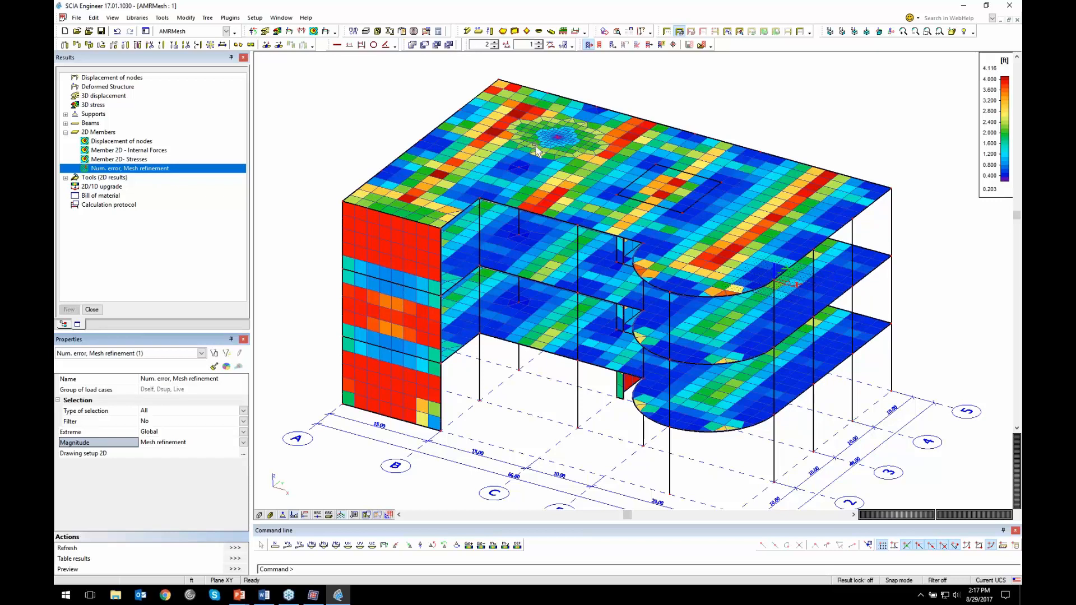
# Regenerate the finite element mesh of the whole building using the automatic refinement
pyautogui.click(416, 33)
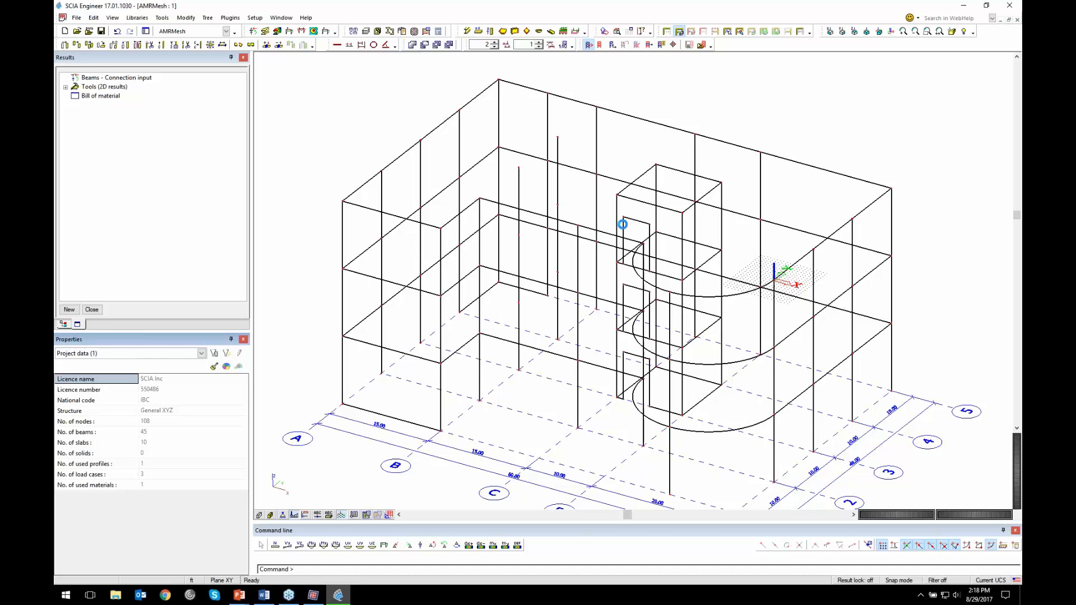
pyautogui.press('Return')
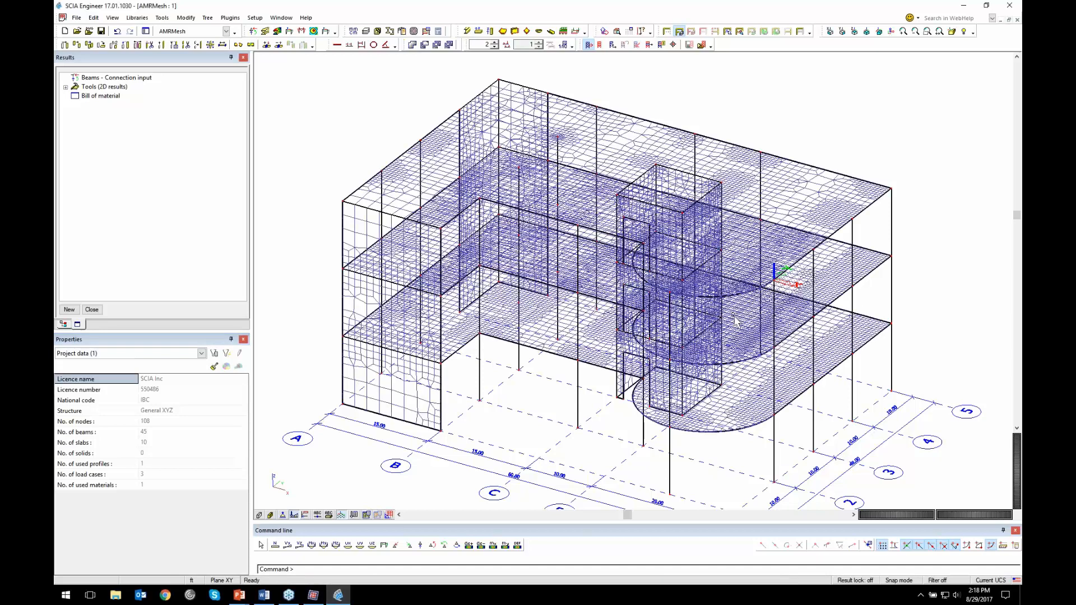
pyautogui.moveTo(600, 372)
pyautogui.keyDown('ctrl'); pyautogui.mouseDown(button='right')
pyautogui.moveTo(586, 342)
pyautogui.moveTo(618, 374)
pyautogui.mouseUp(button='right'); pyautogui.keyUp('ctrl')
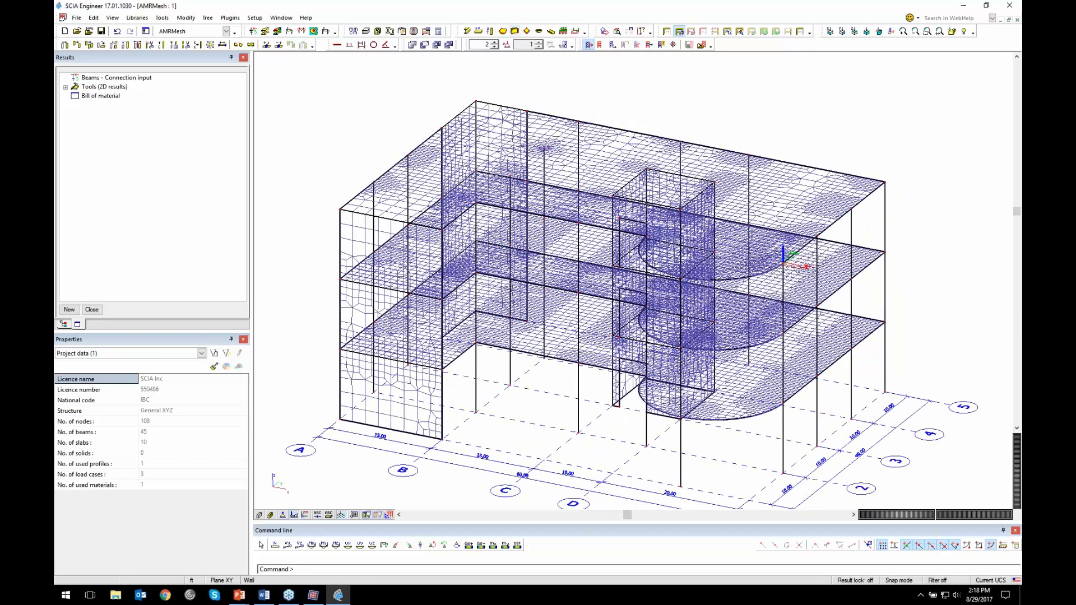
# Rerun the linear calculation on the refined mesh and dismiss the end-of-analysis report
pyautogui.click(426, 31)
pyautogui.click(493, 393)
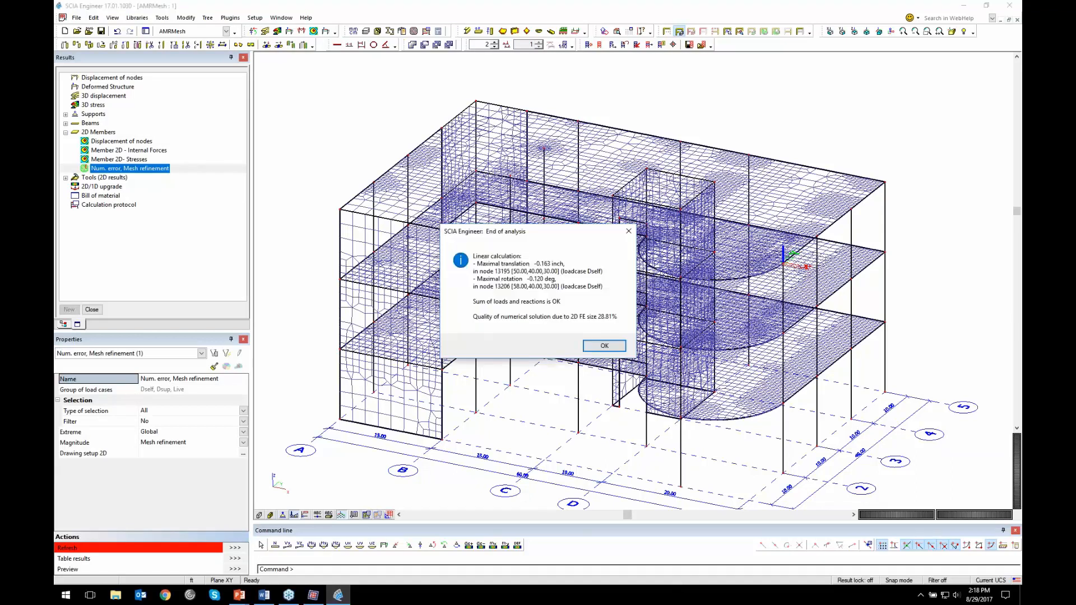
pyautogui.click(614, 346)
# Display the numerical error for the refined mesh and examine the slab areas around the column heads
pyautogui.click(204, 444)
pyautogui.click(204, 444)
pyautogui.click(185, 452)
pyautogui.click(235, 548)
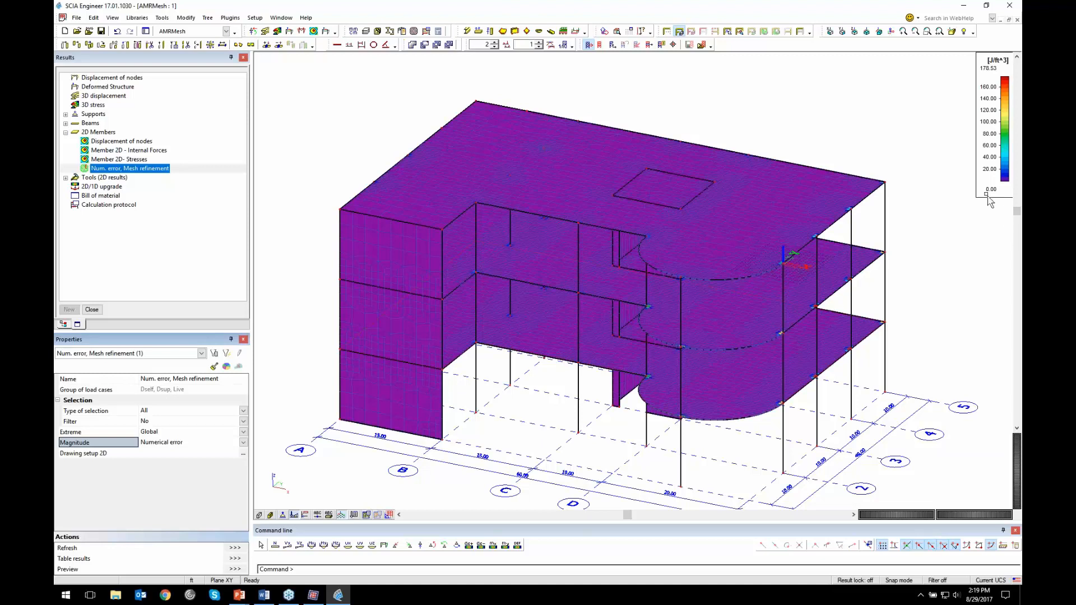
pyautogui.scroll(5, 692, 414)
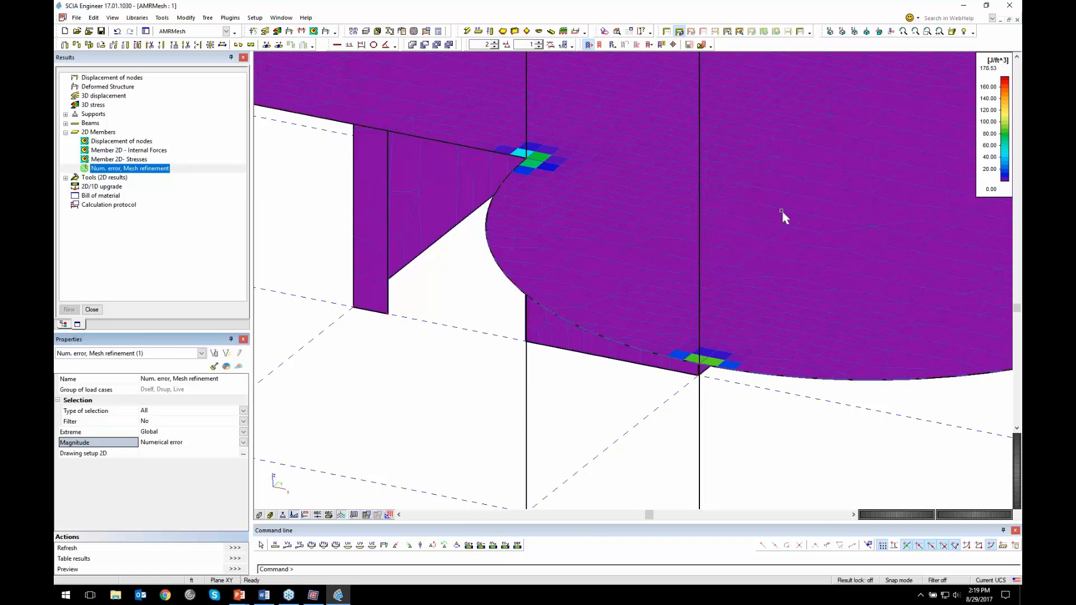
pyautogui.scroll(-5, 692, 269)
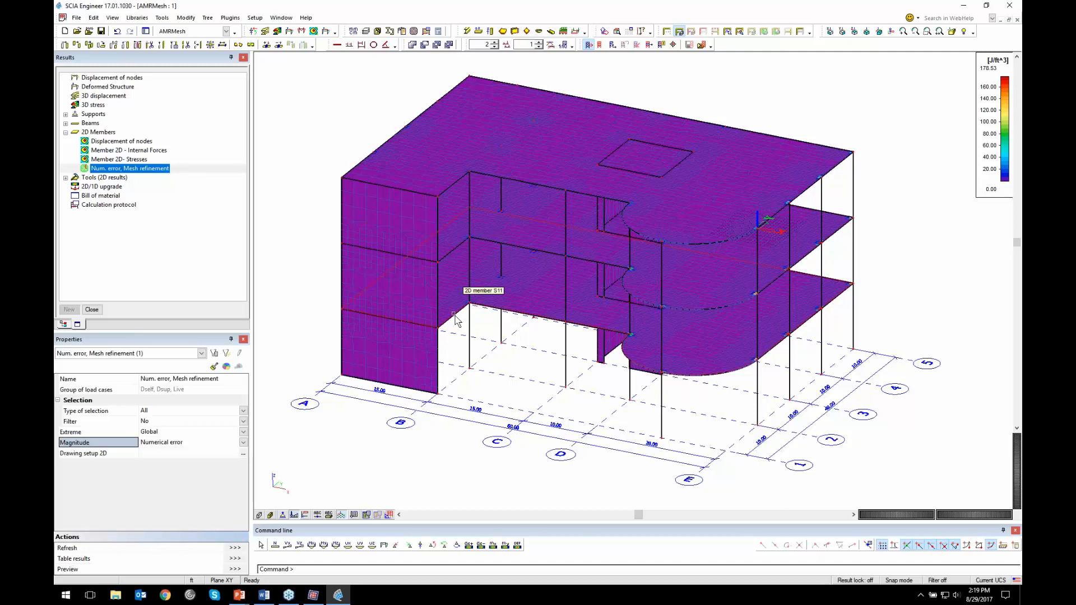
# Switch to the DEMO BUILDING R17 - Loads project
pyautogui.click(209, 32)
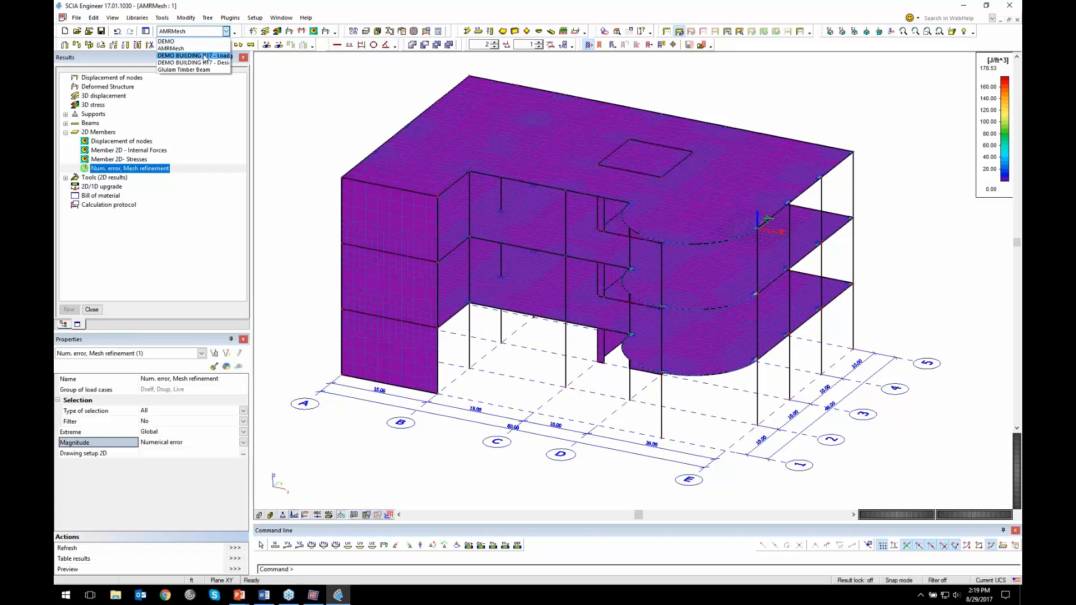
pyautogui.click(204, 56)
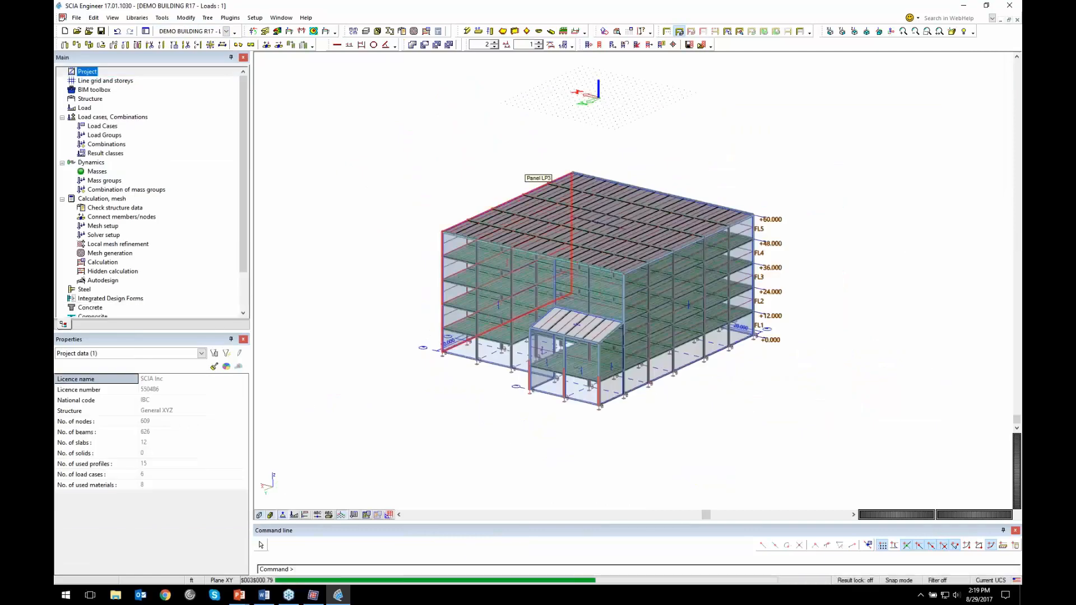
pyautogui.hotkey('alt', 'Tab')
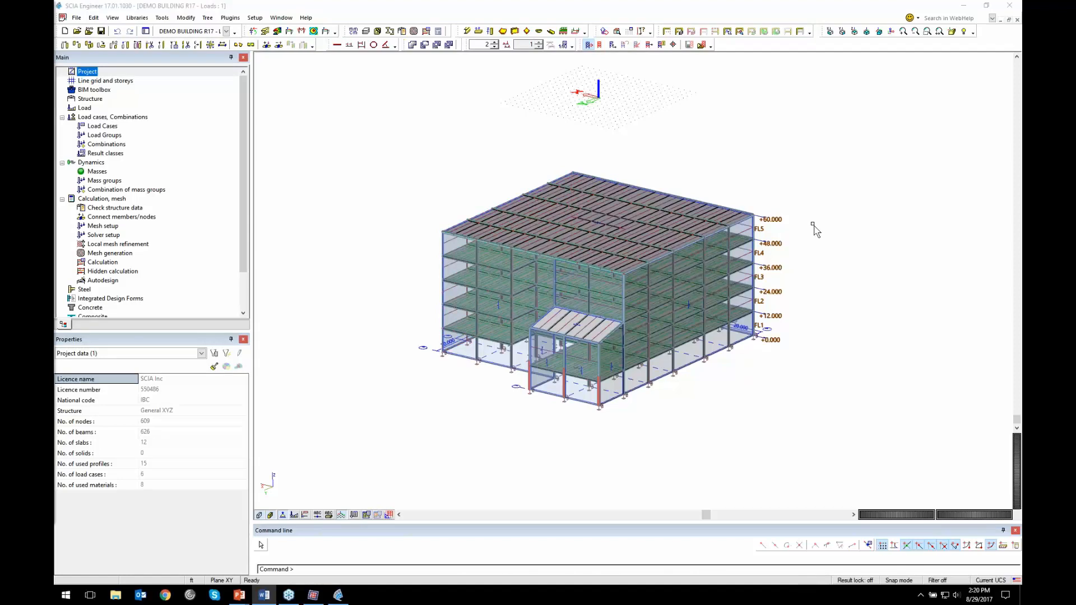
# Look through the load types and generators available for load case Lr, view the entrance side of the building, and leave the load service
pyautogui.click(177, 109)
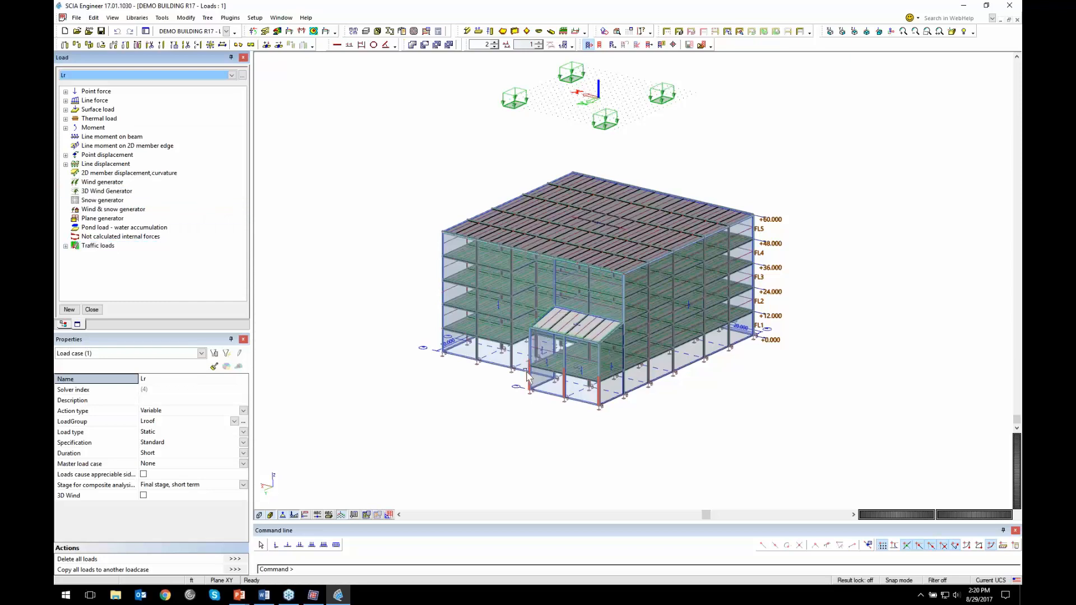
pyautogui.scroll(4, 499, 301)
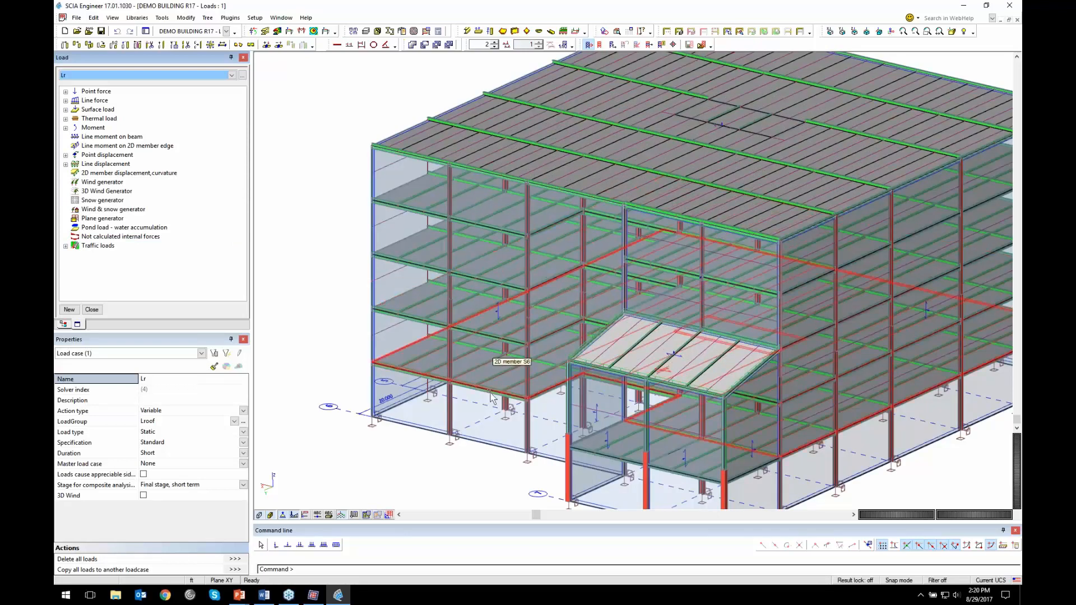
pyautogui.moveTo(483, 373); pyautogui.dragTo(445, 308, button='middle')
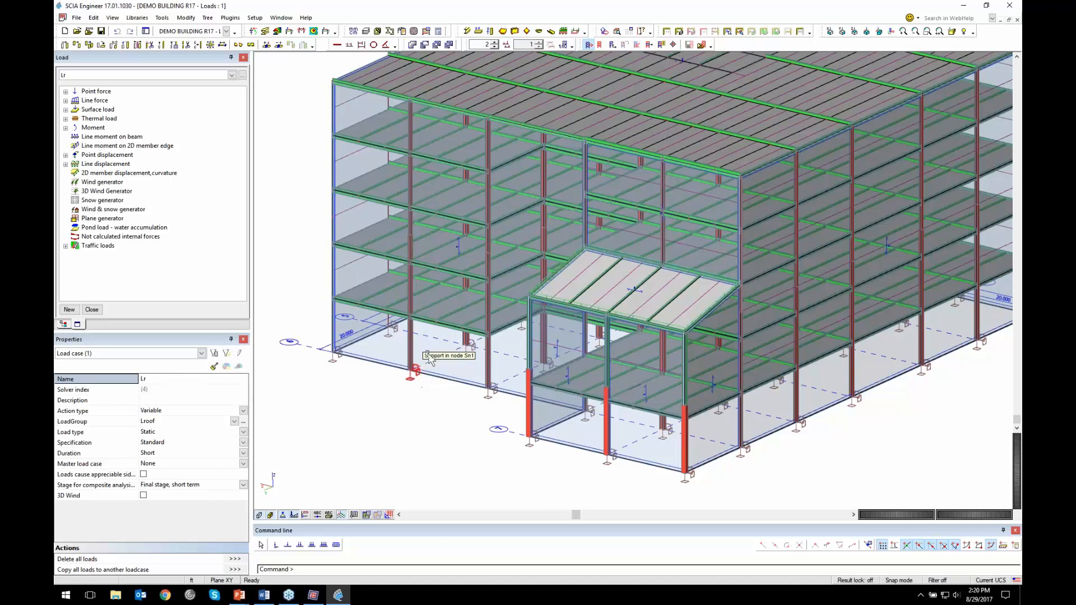
pyautogui.click(97, 311)
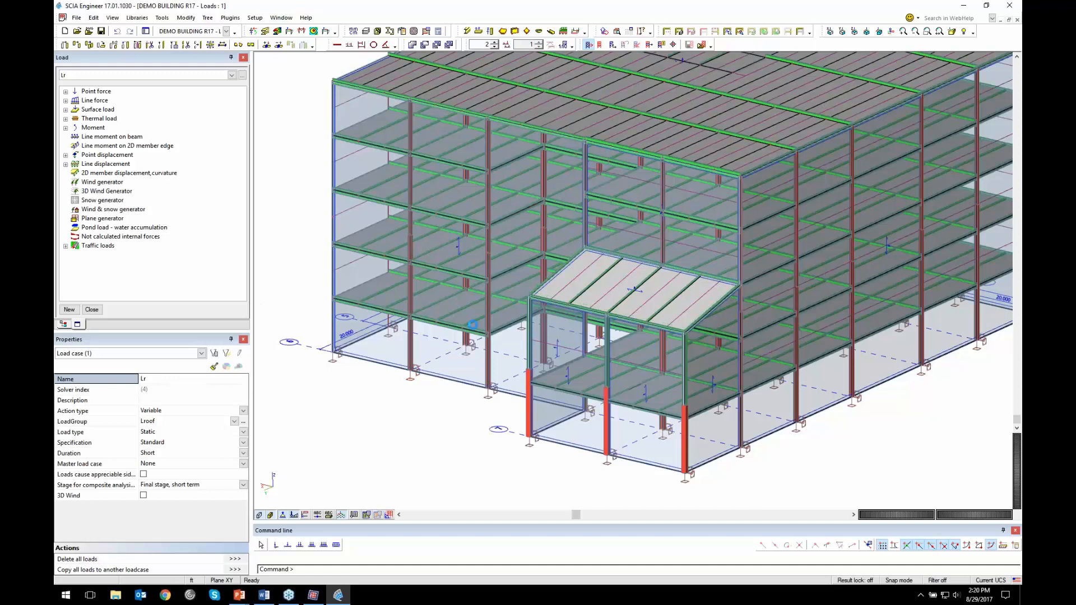
# Inspect the properties of the load panels on two adjacent facades, comparing load transfer direction and method, and clear the selection
pyautogui.click(449, 386)
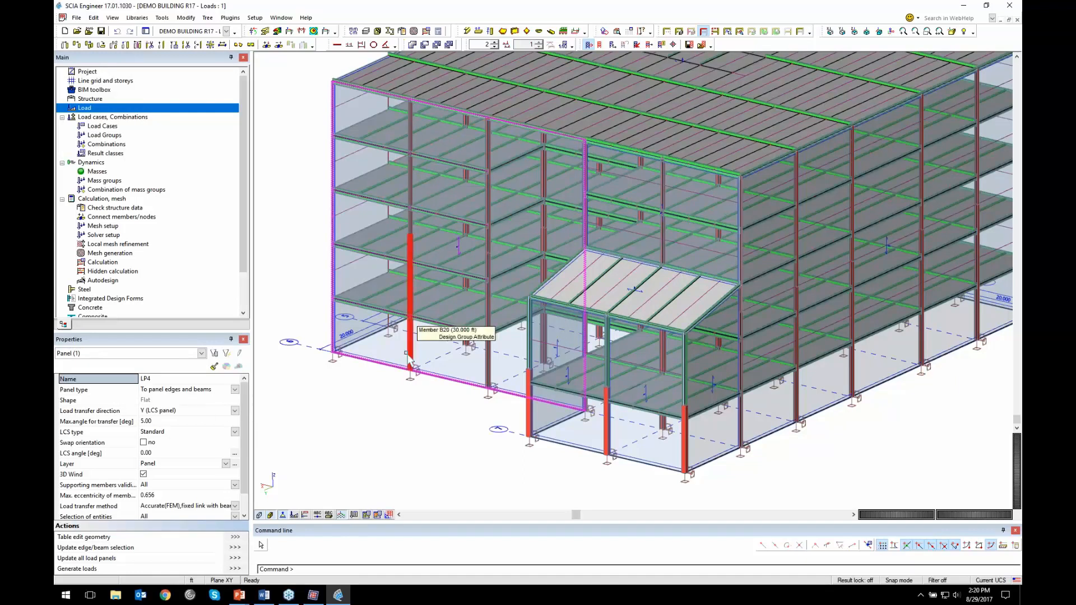
pyautogui.keyDown('ctrl'); pyautogui.moveTo(429, 328); pyautogui.dragTo(443, 367, button='right'); pyautogui.keyUp('ctrl')
pyautogui.click(436, 375)
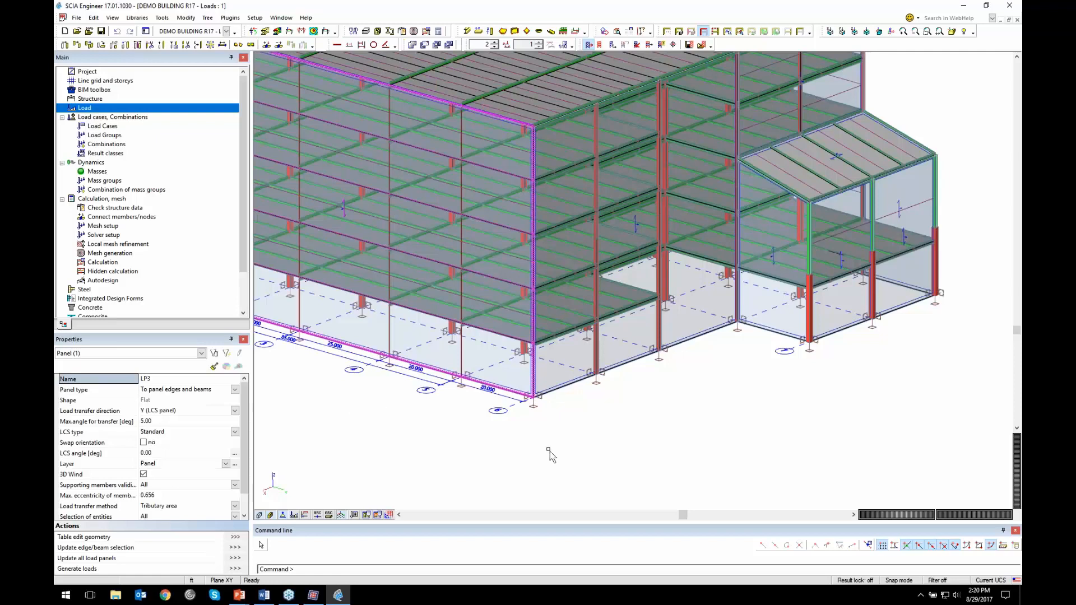
pyautogui.press('Escape')
pyautogui.keyDown('ctrl'); pyautogui.moveTo(687, 416); pyautogui.dragTo(624, 421, button='right'); pyautogui.keyUp('ctrl')
pyautogui.scroll(-5, 625, 421)
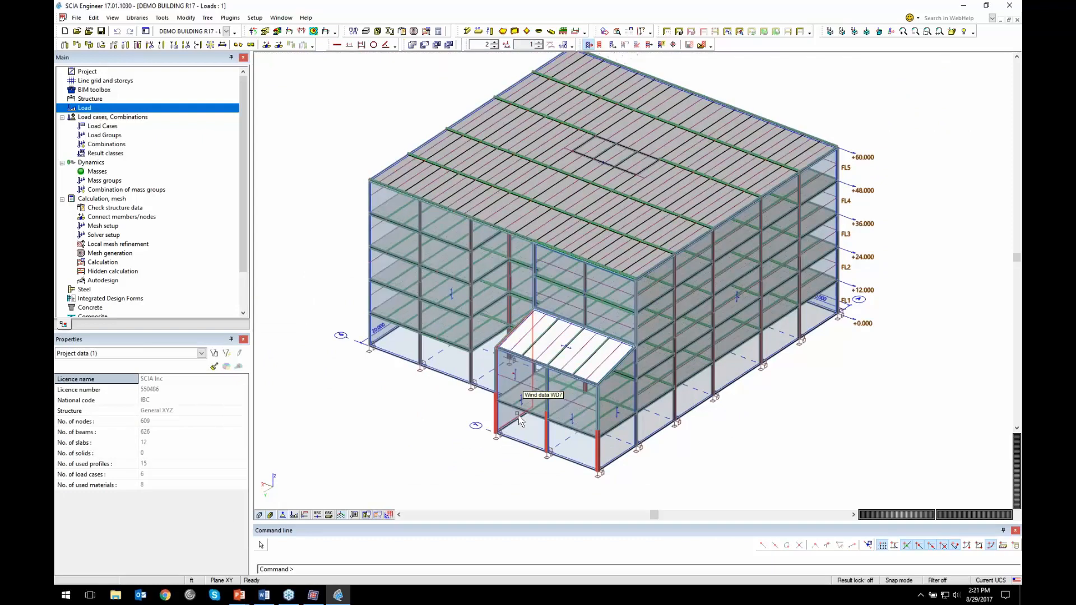
# Inspect the wind load setup in the project data, including the selectable ASCE 7 editions, and leave it without saving
pyautogui.scroll(-3, 521, 406)
pyautogui.keyDown('ctrl'); pyautogui.moveTo(517, 401); pyautogui.dragTo(514, 388, button='right'); pyautogui.keyUp('ctrl')
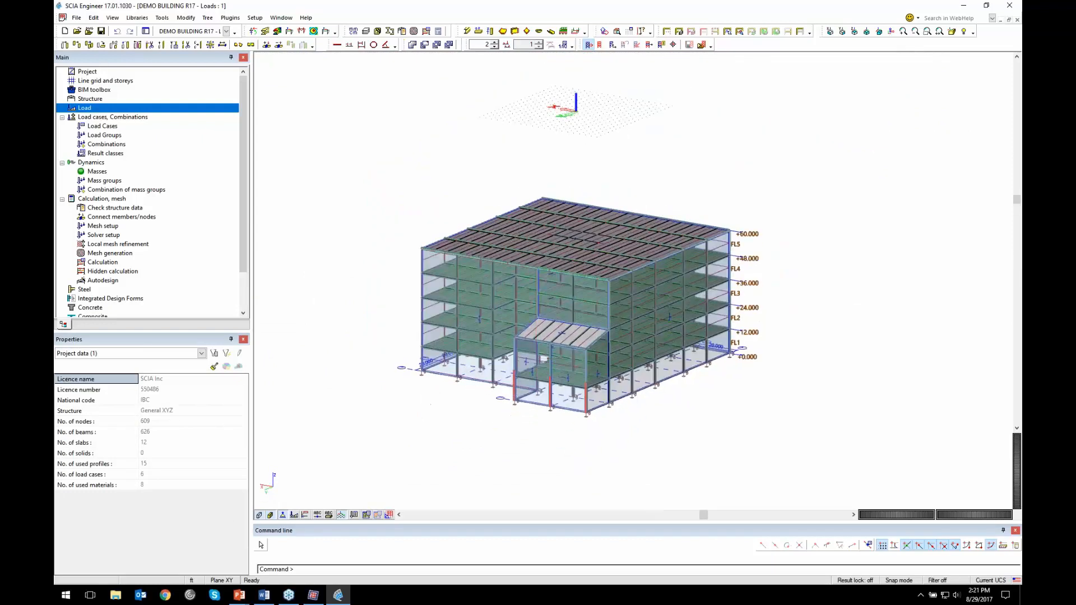
pyautogui.click(101, 71)
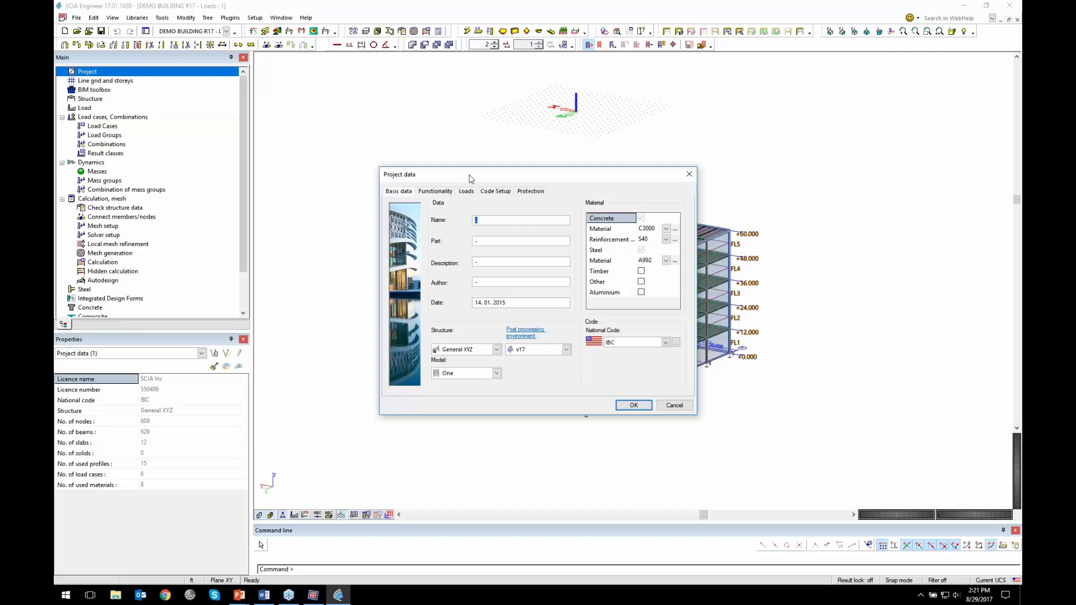
pyautogui.click(483, 192)
pyautogui.click(539, 253)
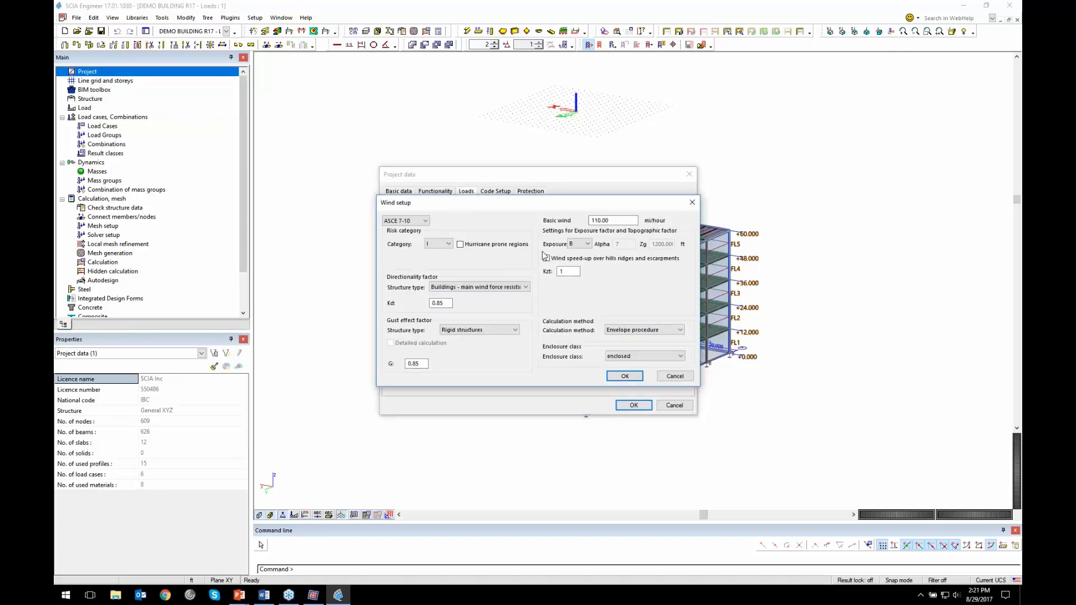
pyautogui.click(425, 220)
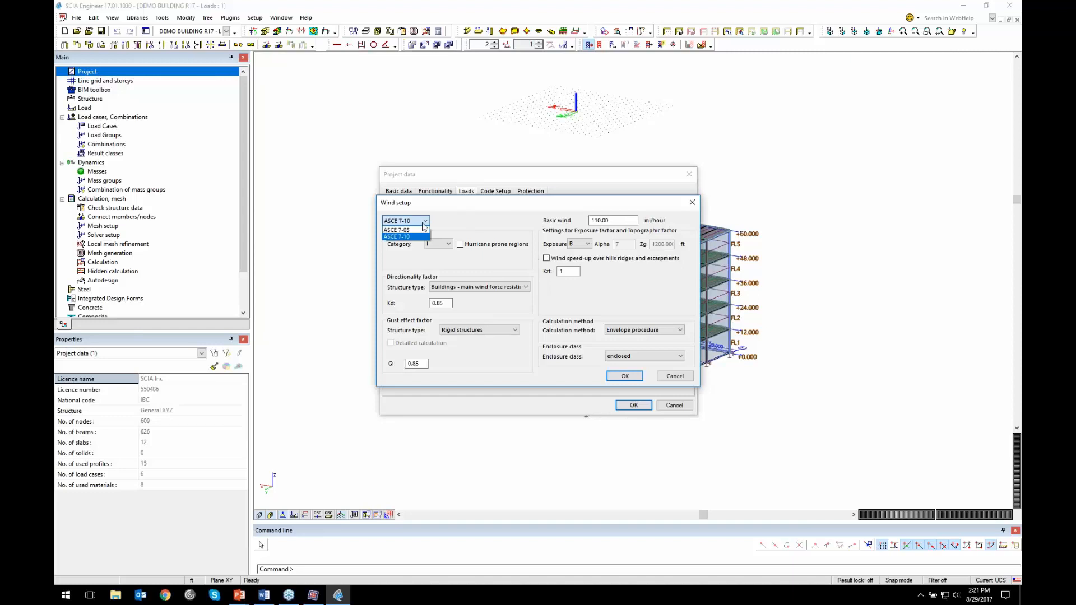
pyautogui.click(421, 236)
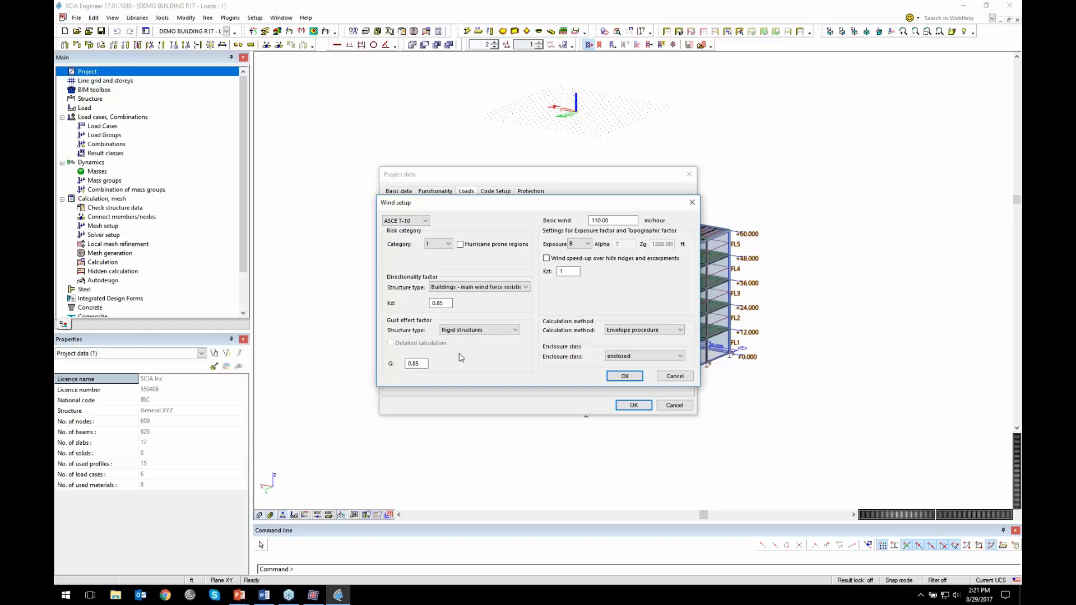
pyautogui.click(667, 376)
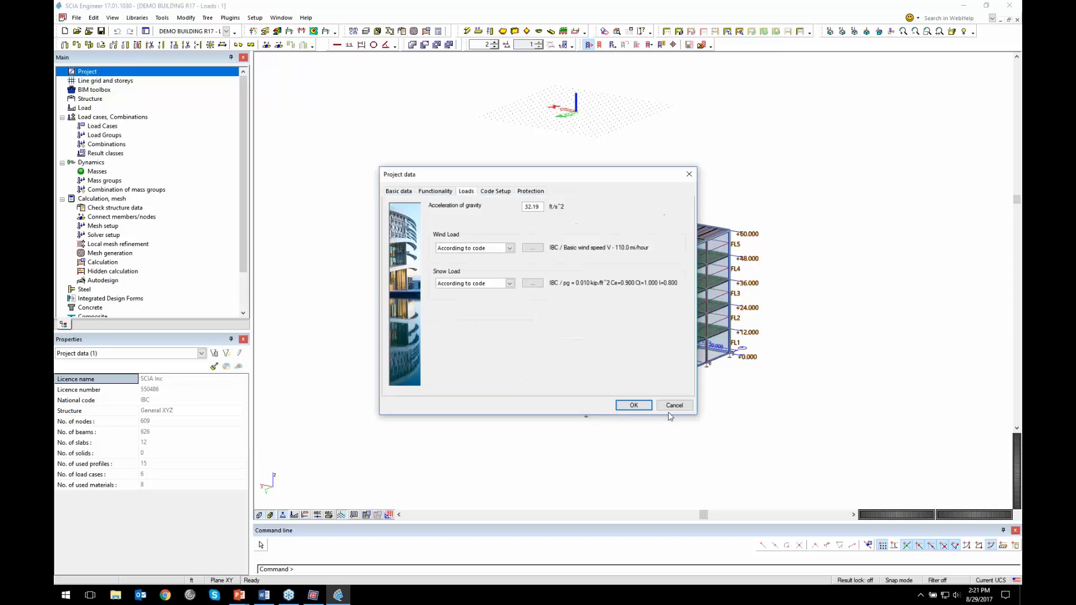
pyautogui.click(668, 410)
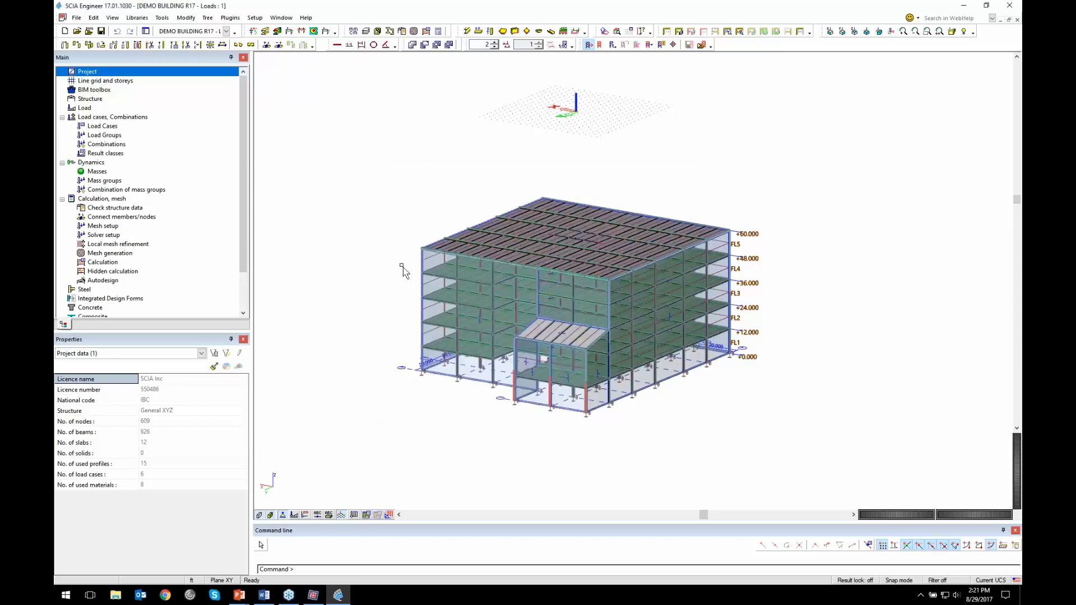
# Add 3D wind load cases for directions 0, 90, 180 and 270 with the MWFRS M2 Envelope procedure, and run the 3D wind generator
pyautogui.click(84, 108)
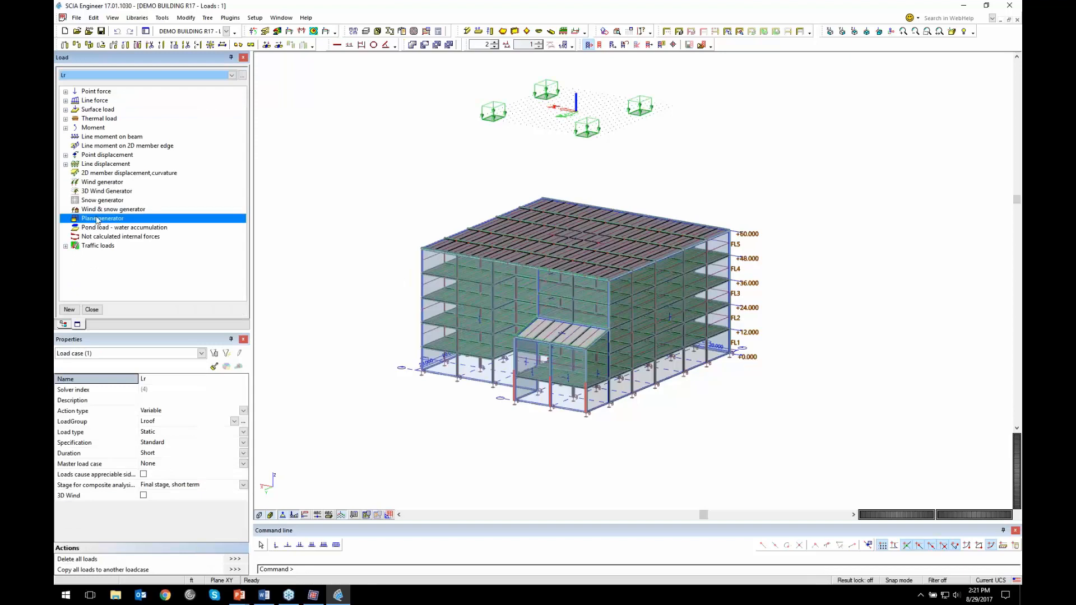
pyautogui.doubleClick(104, 191)
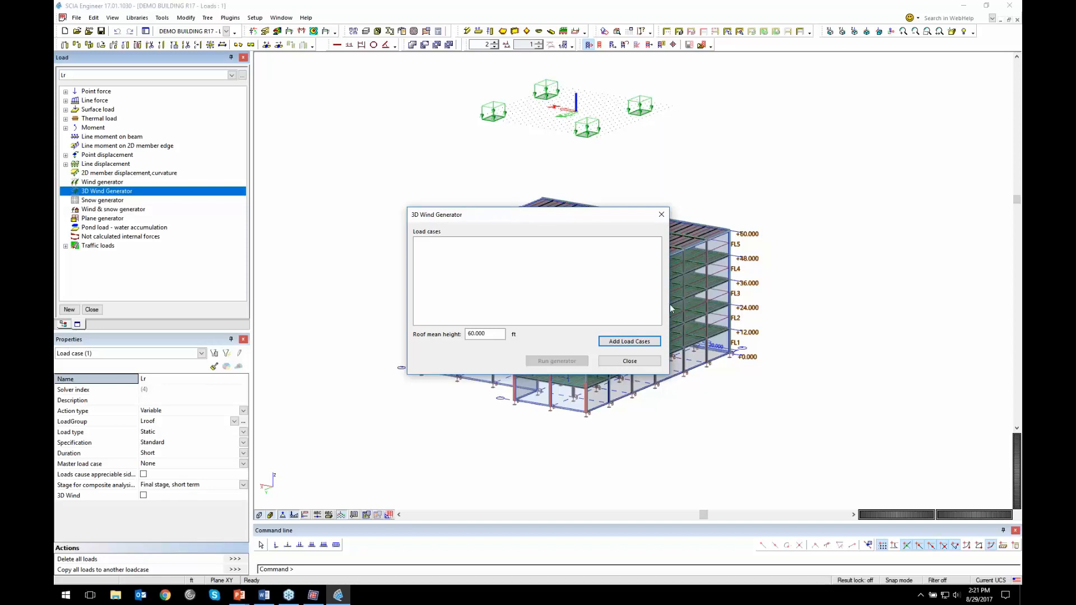
pyautogui.click(646, 343)
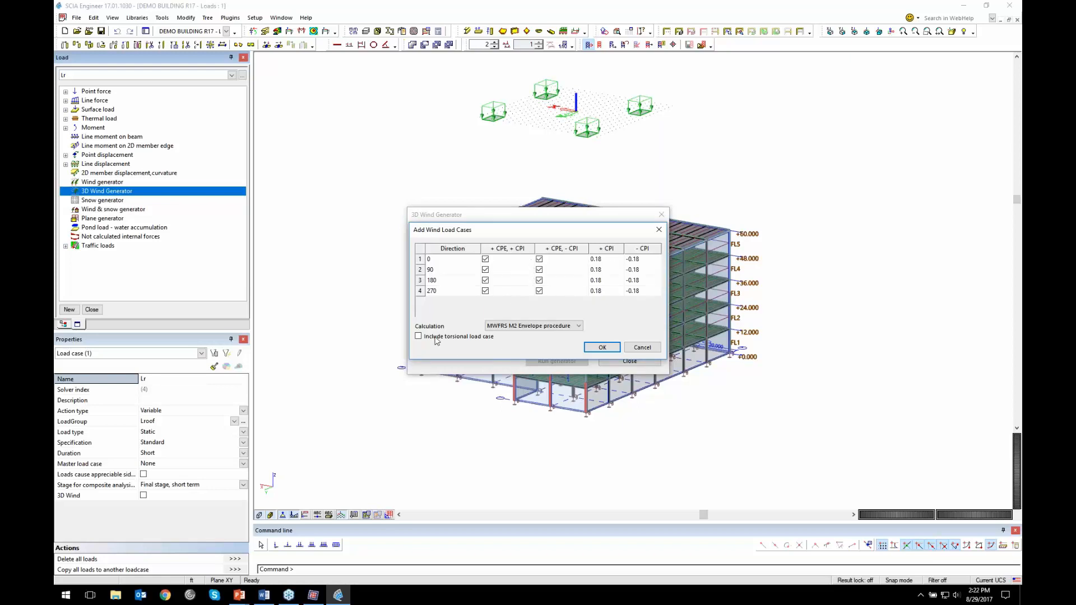
pyautogui.rightClick(453, 309)
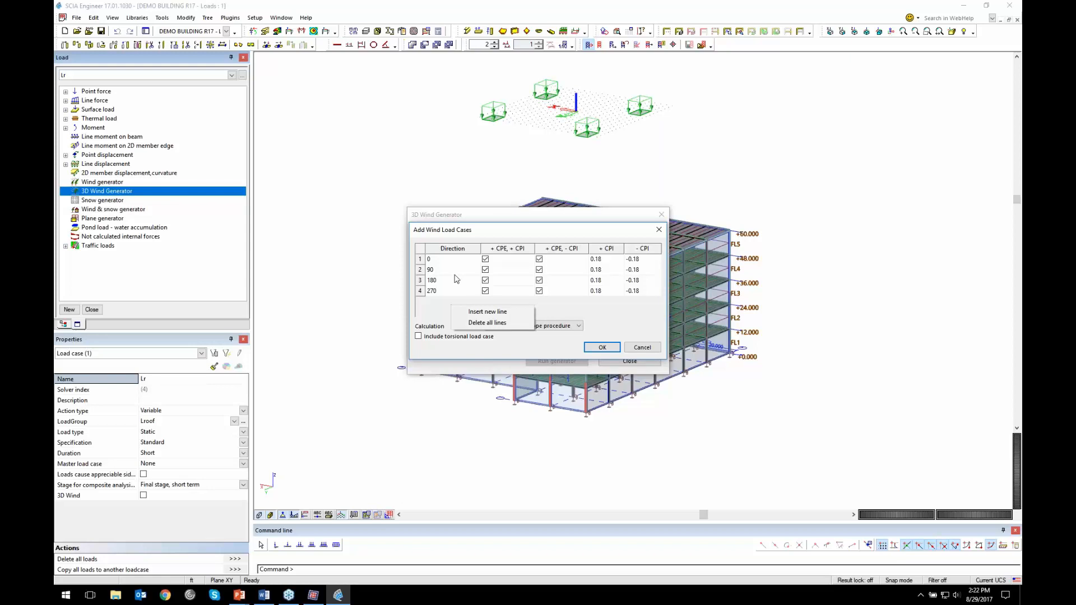
pyautogui.click(476, 232)
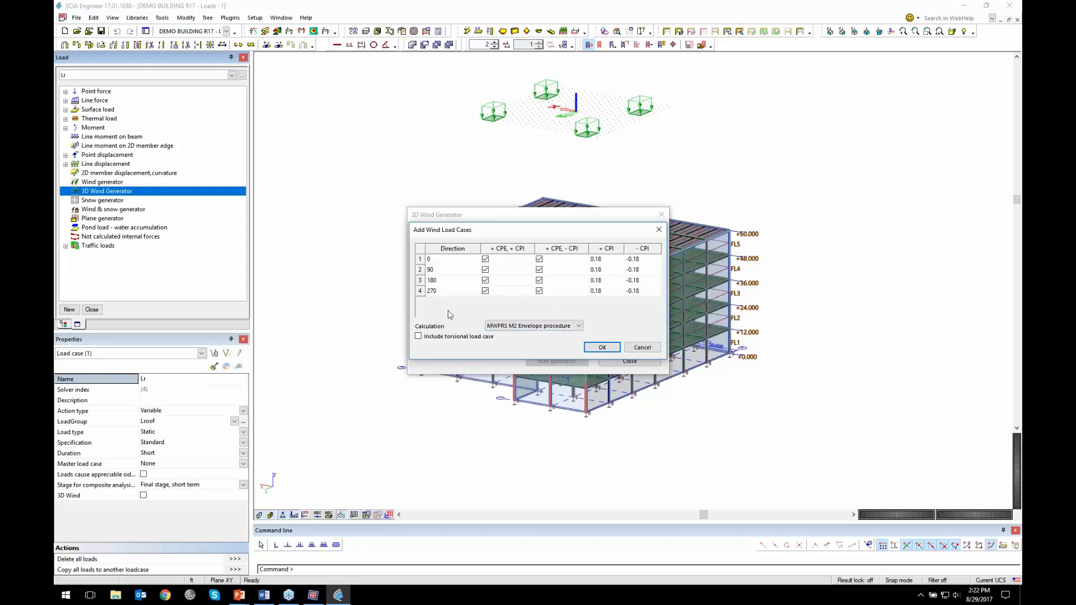
pyautogui.click(602, 347)
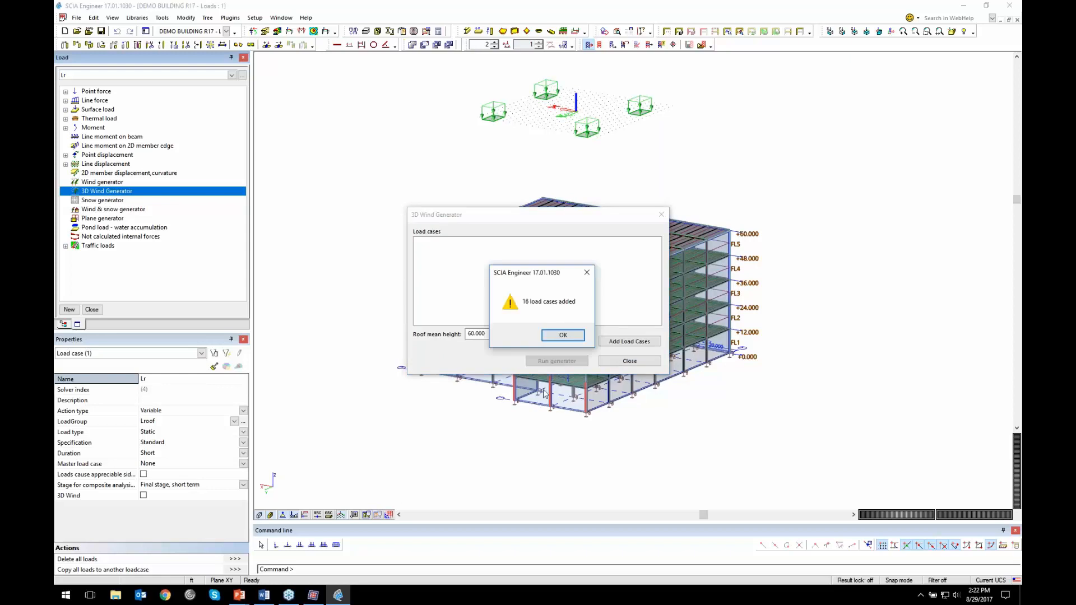
pyautogui.click(555, 338)
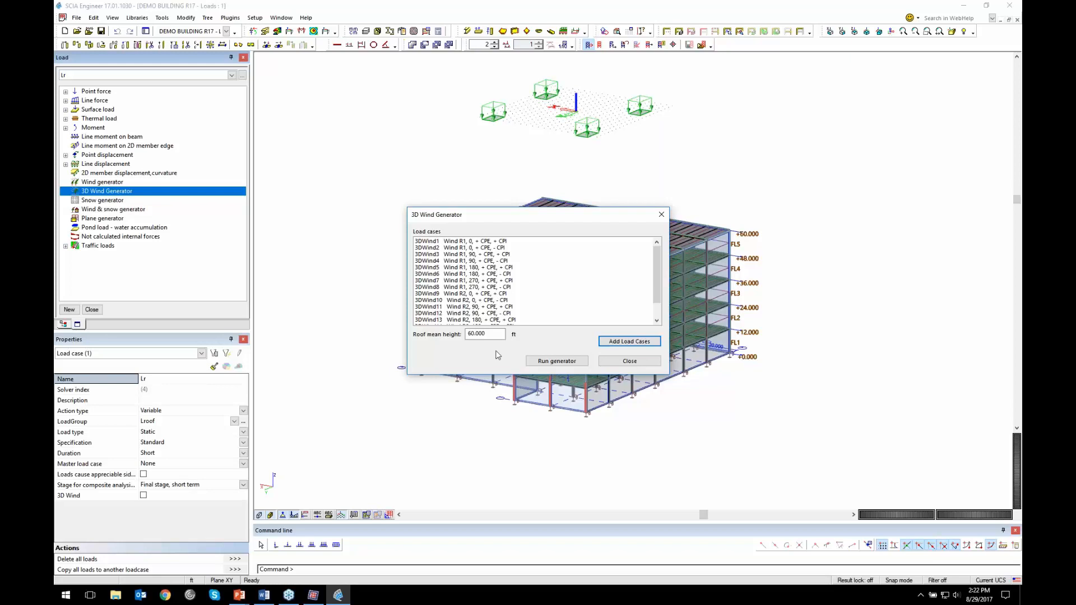
pyautogui.click(554, 360)
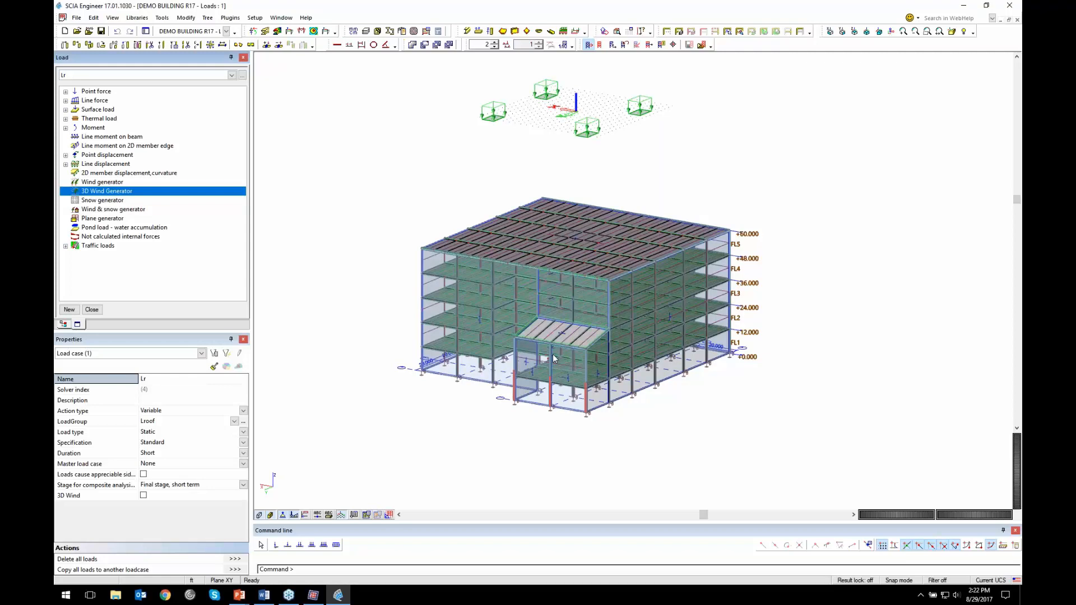
pyautogui.click(586, 335)
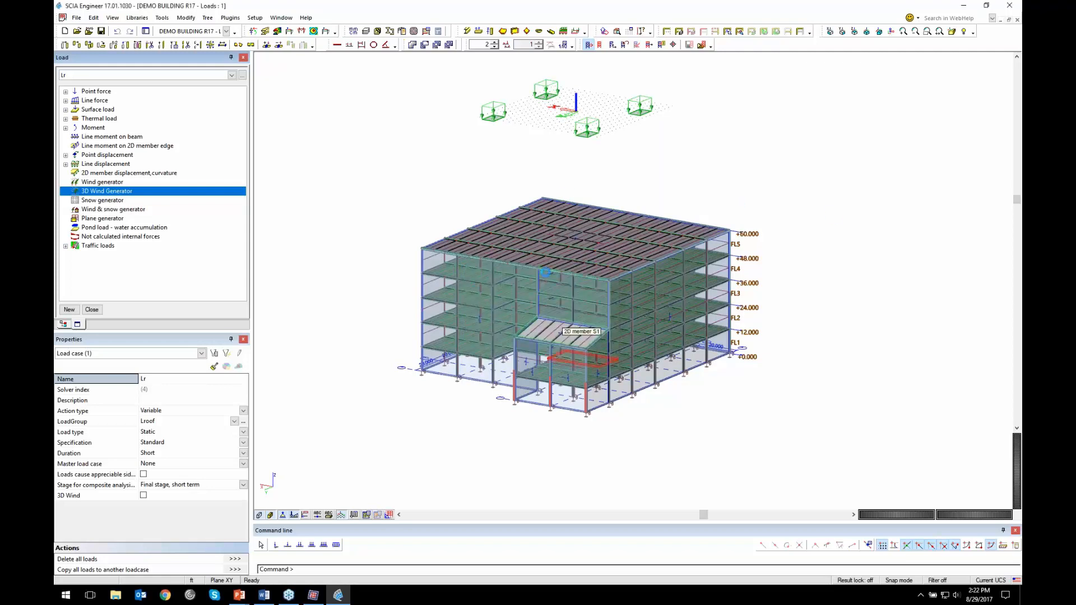
# Display load case 3DWind1 and examine the generated wind pressure coefficients on the facades and roof from the opposite side of the building
pyautogui.click(171, 75)
pyautogui.click(175, 123)
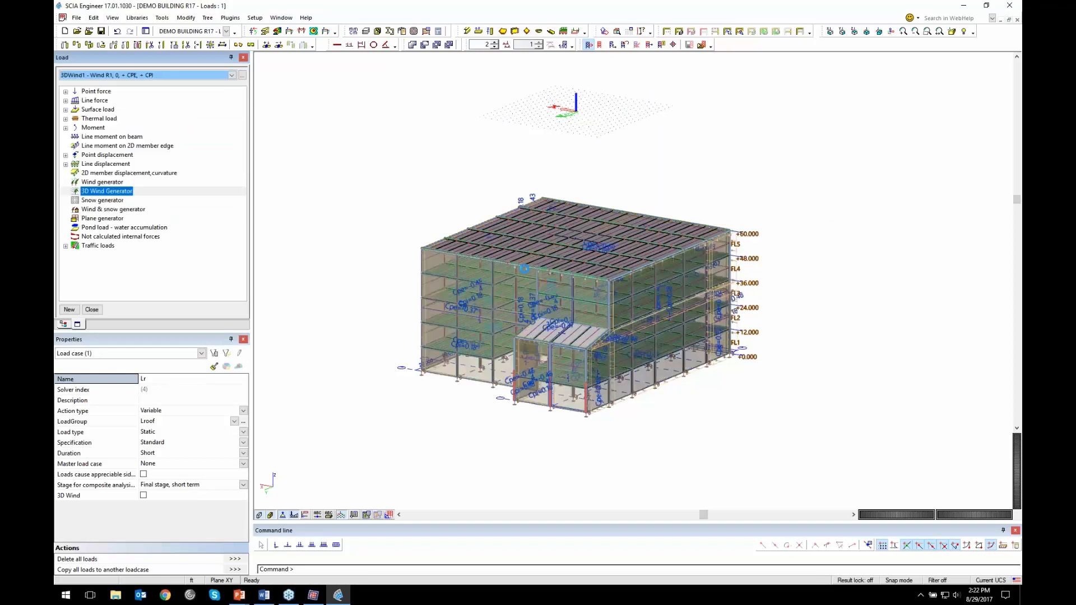
pyautogui.keyDown('ctrl'); pyautogui.moveTo(669, 417); pyautogui.dragTo(593, 427, button='right'); pyautogui.keyUp('ctrl')
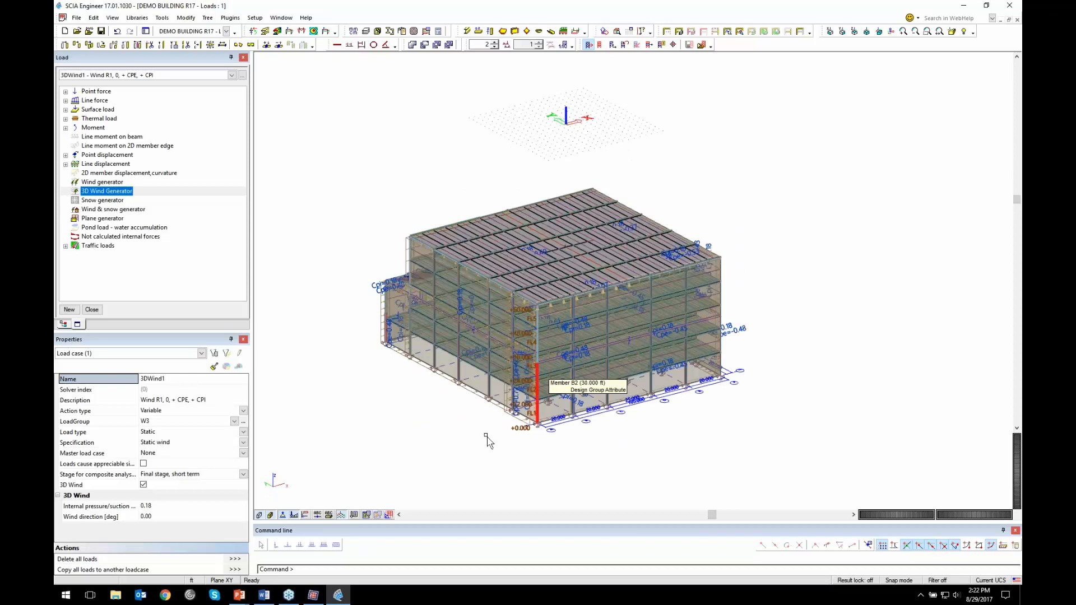
pyautogui.scroll(3, 484, 425)
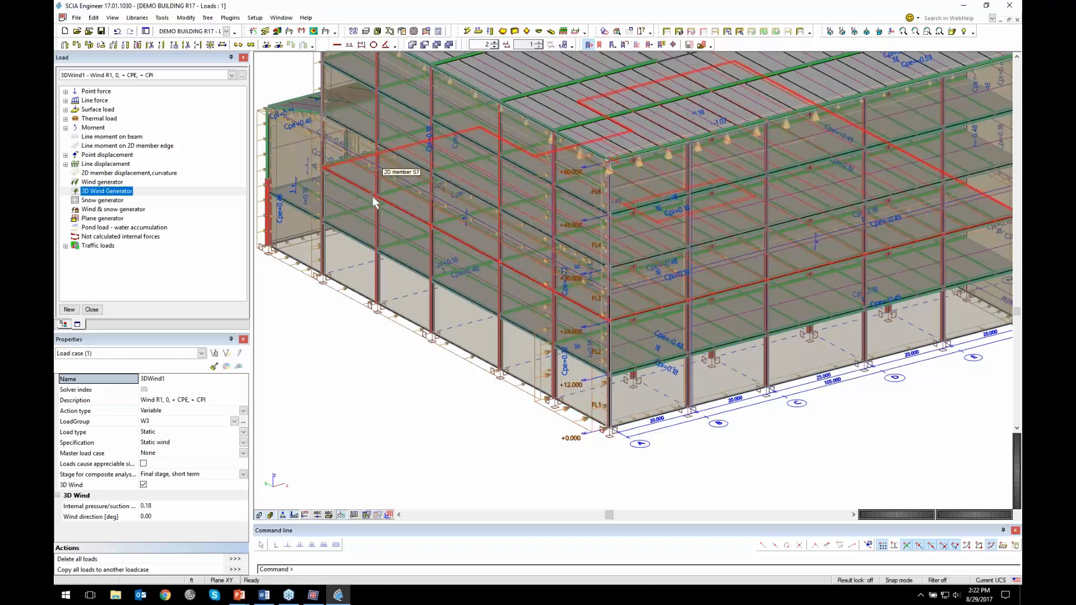
pyautogui.scroll(-3, 654, 204)
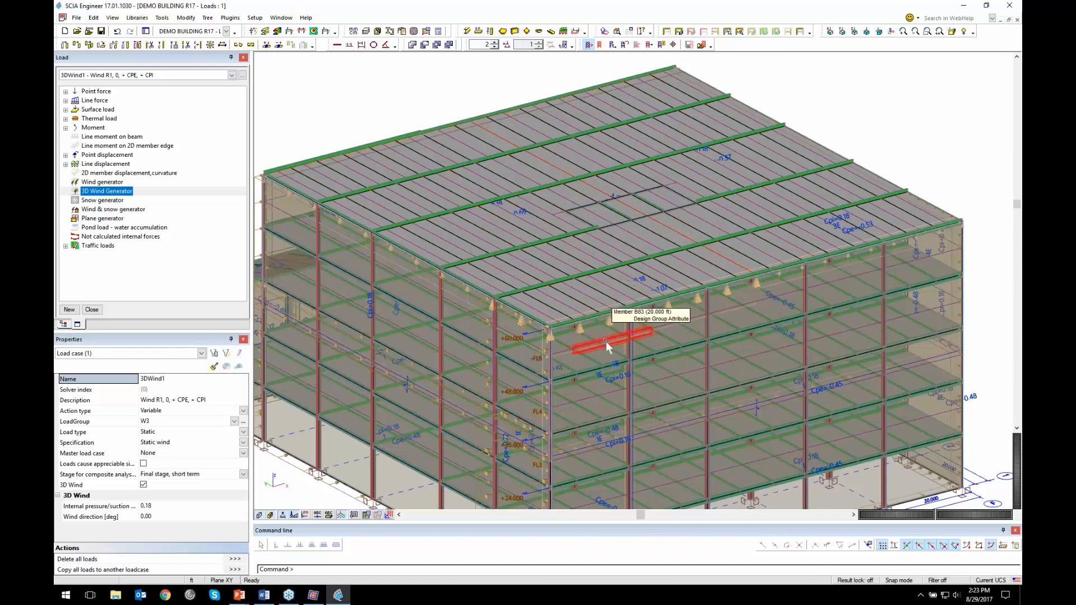
pyautogui.scroll(-3, 761, 244)
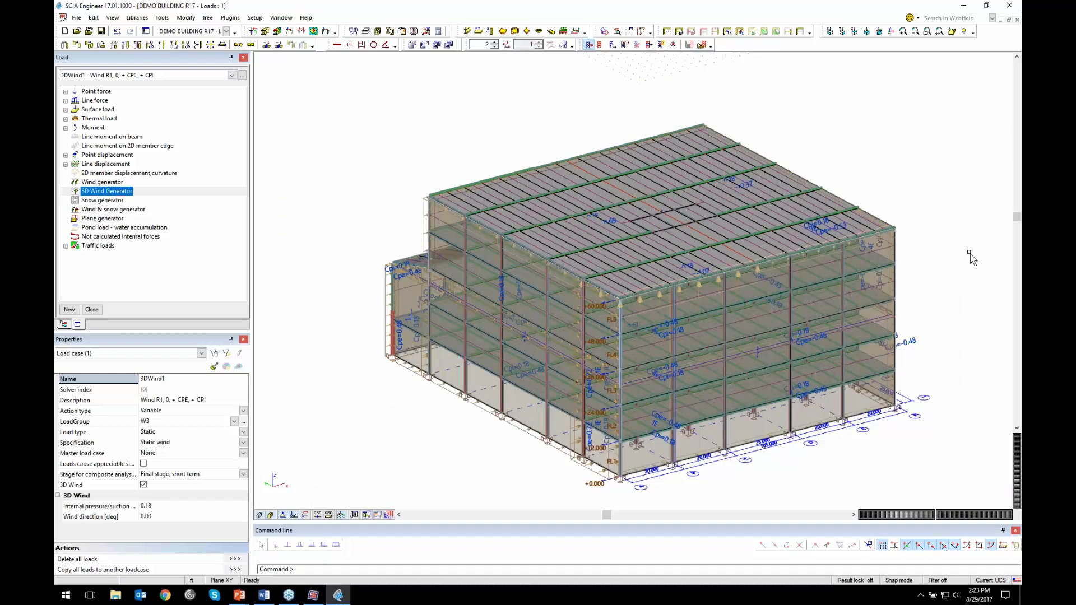
# Display load case 3DWind3 for the 90-degree wind direction and examine its wind zones around to the entrance side
pyautogui.click(117, 76)
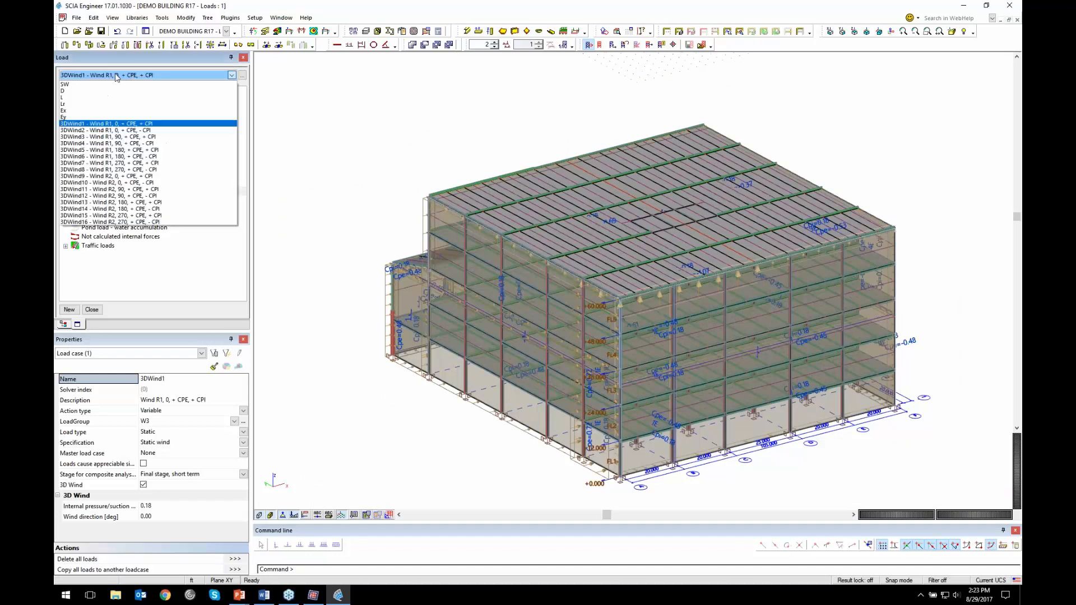
pyautogui.click(115, 137)
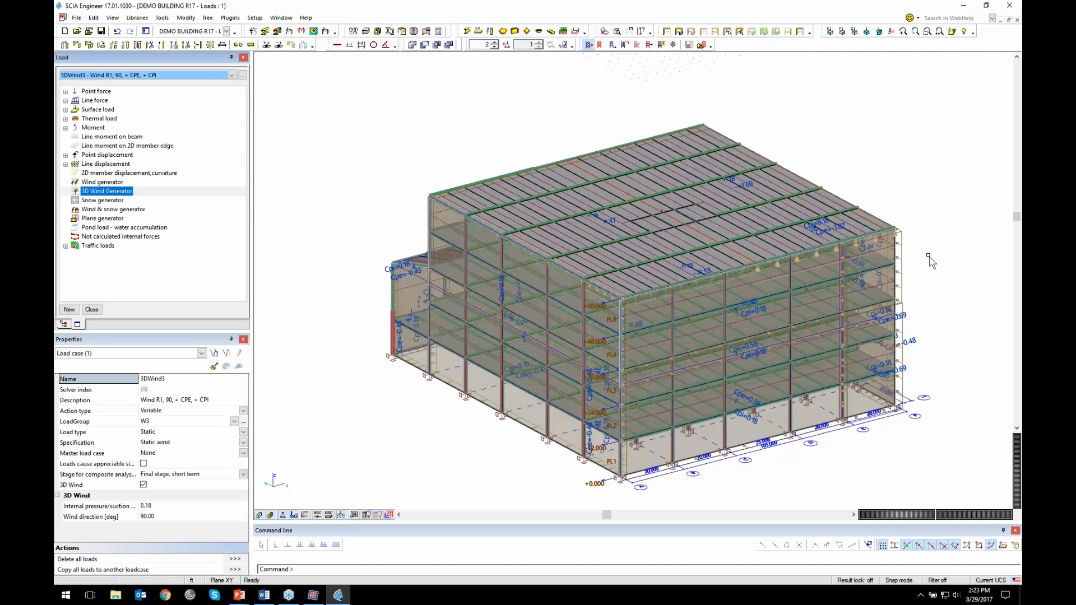
pyautogui.keyDown('ctrl'); pyautogui.moveTo(455, 455); pyautogui.dragTo(486, 457, button='right'); pyautogui.keyUp('ctrl')
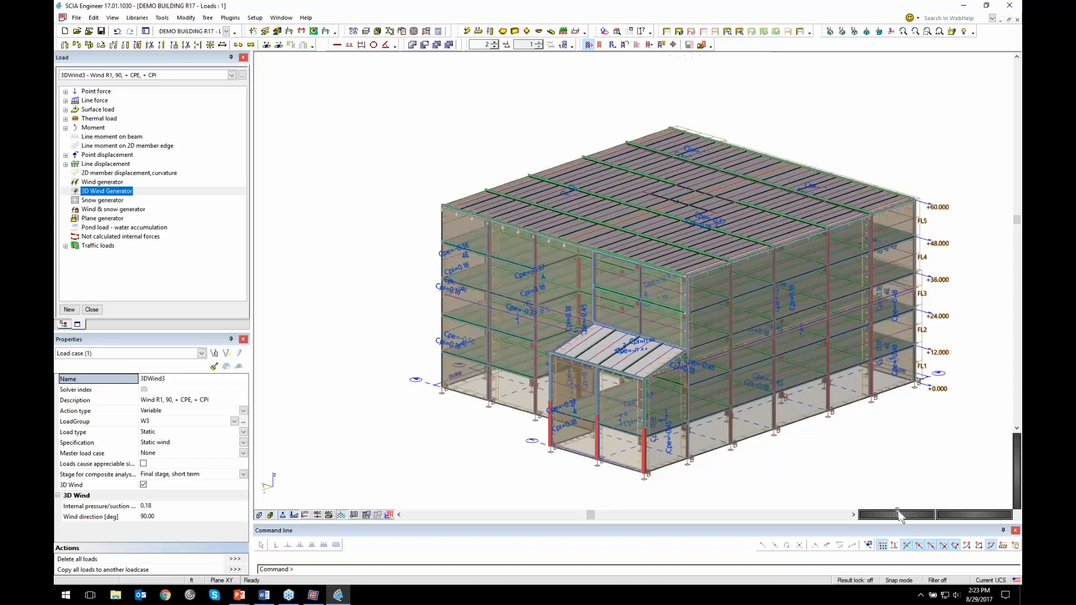
# Leave the load service and hide the wind load data and coefficient labels on the building model
pyautogui.click(92, 309)
pyautogui.click(368, 514)
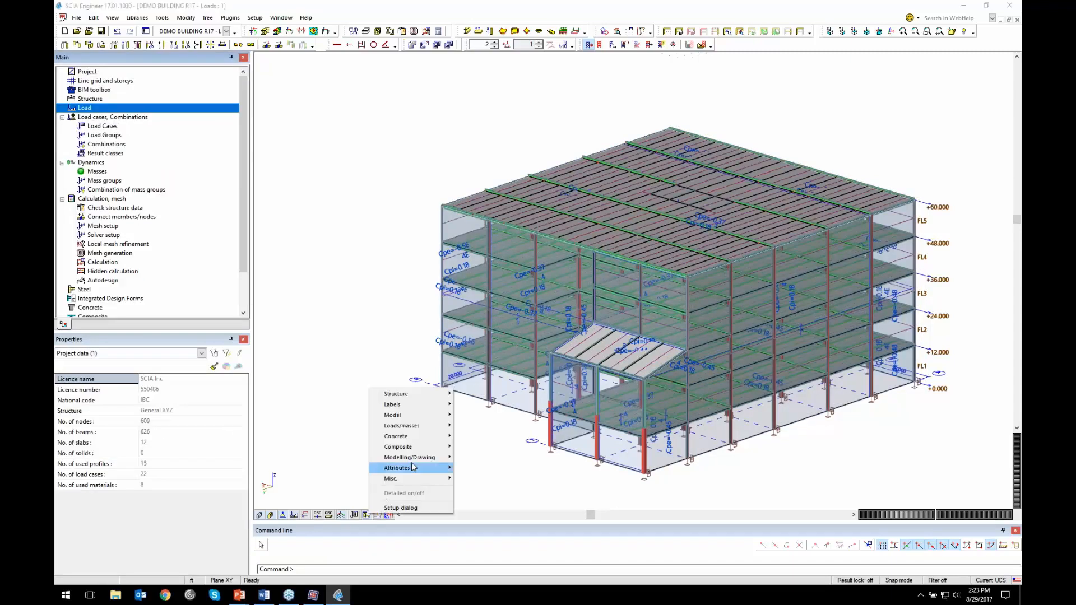
pyautogui.moveTo(420, 406)
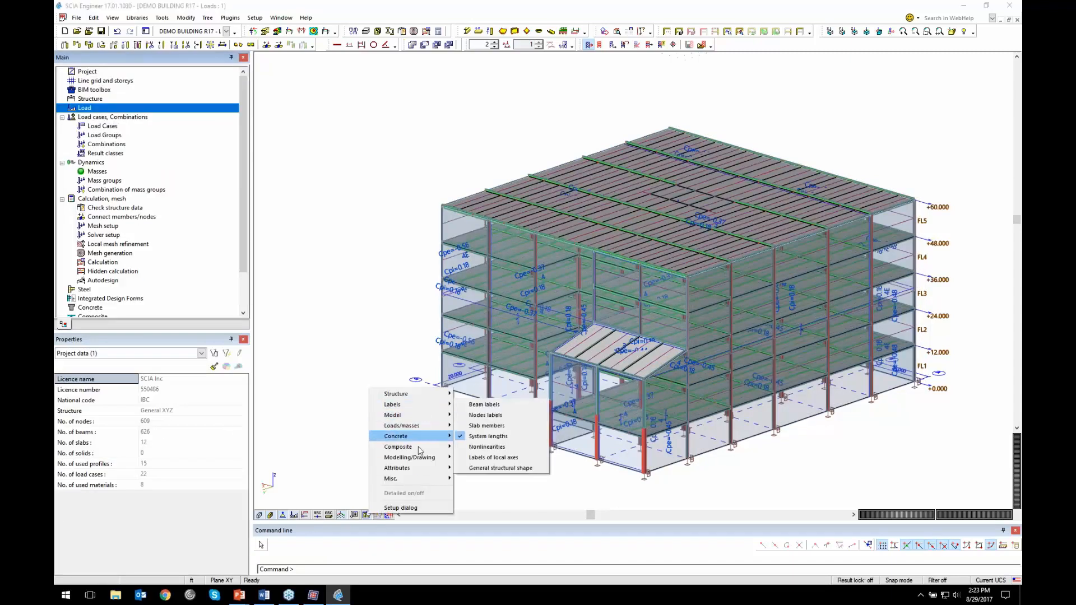
pyautogui.moveTo(422, 448)
pyautogui.moveTo(412, 426)
pyautogui.click(482, 479)
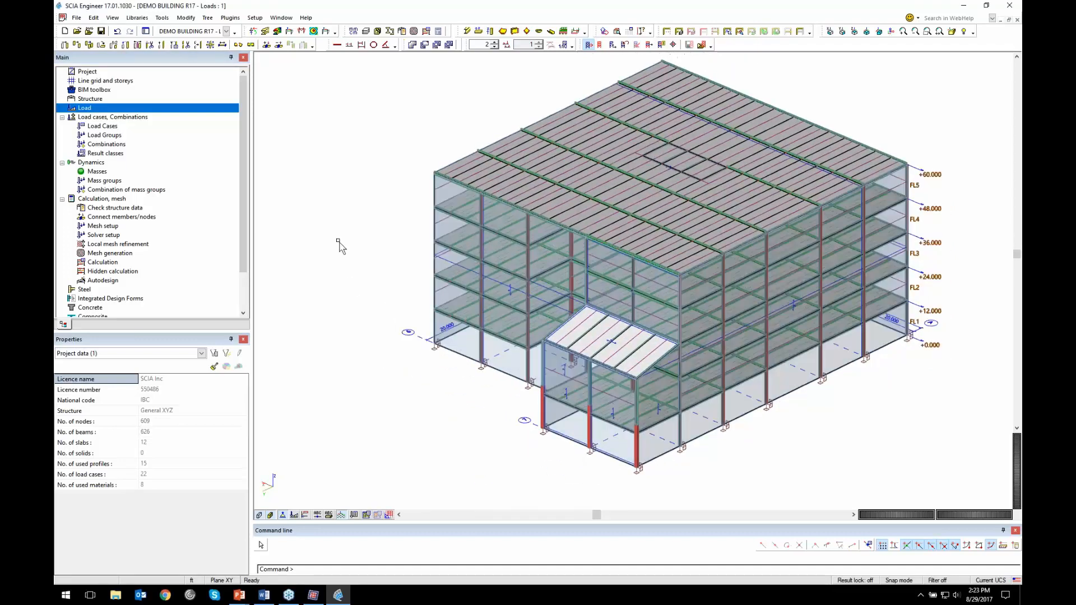
# Create a new seismic spectrum in the load libraries with IBC as its input type
pyautogui.click(143, 19)
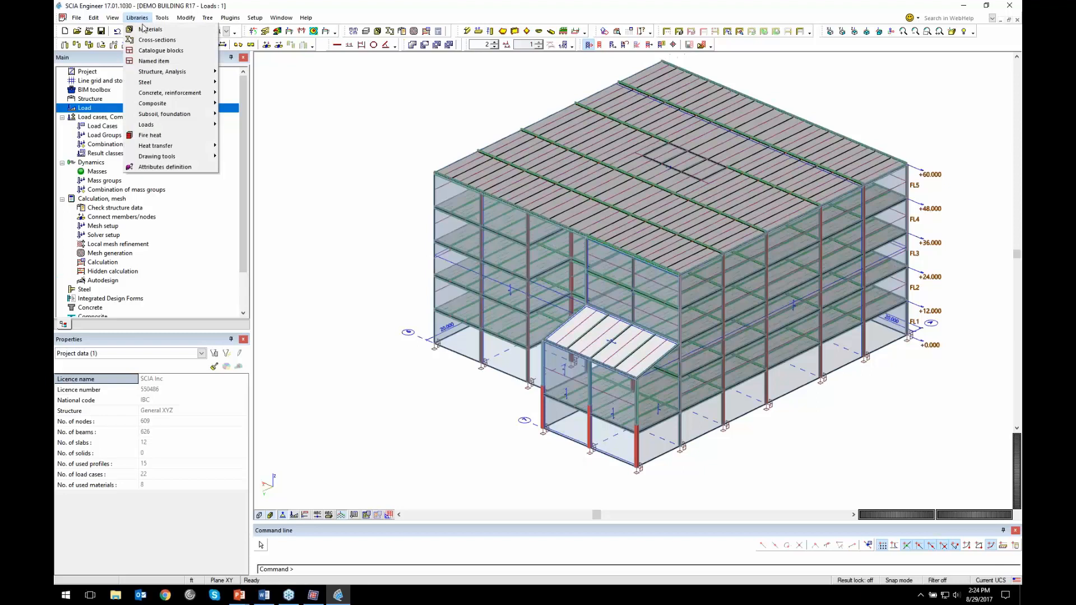
pyautogui.moveTo(162, 125)
pyautogui.click(273, 136)
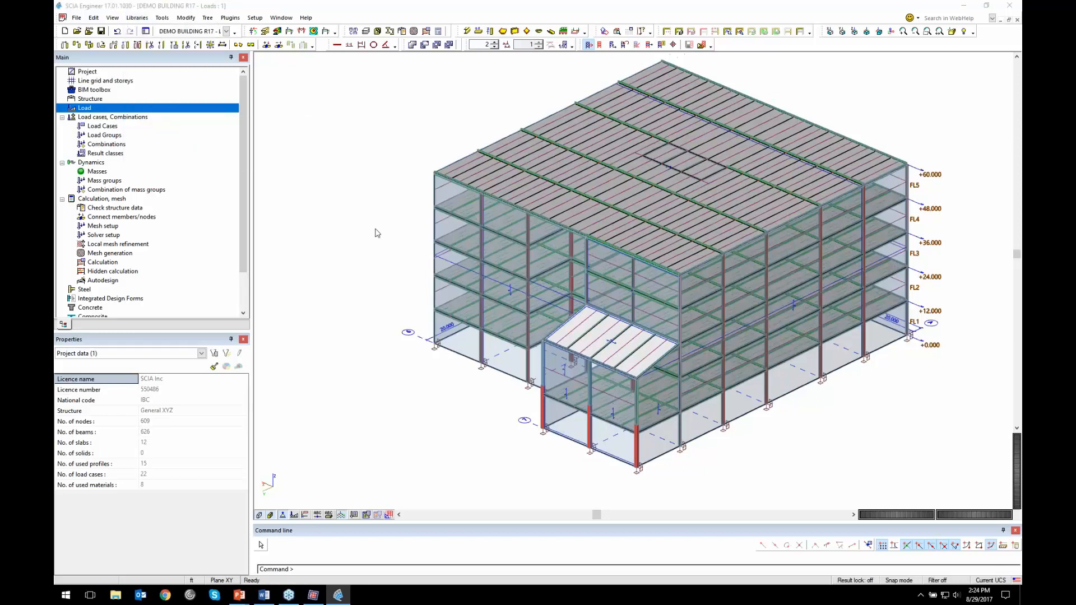
pyautogui.click(446, 403)
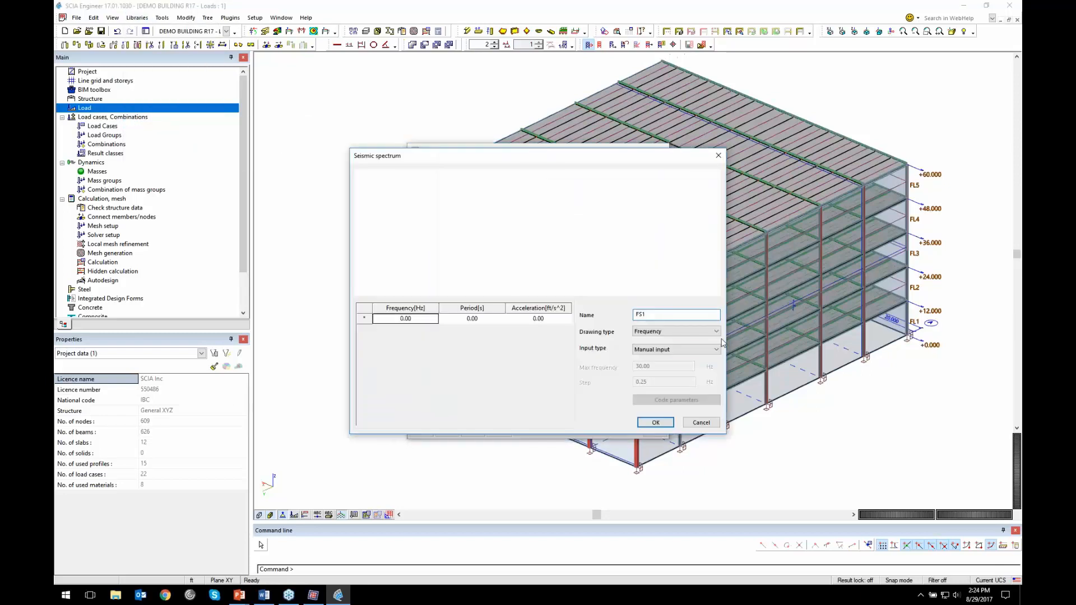
pyautogui.click(713, 349)
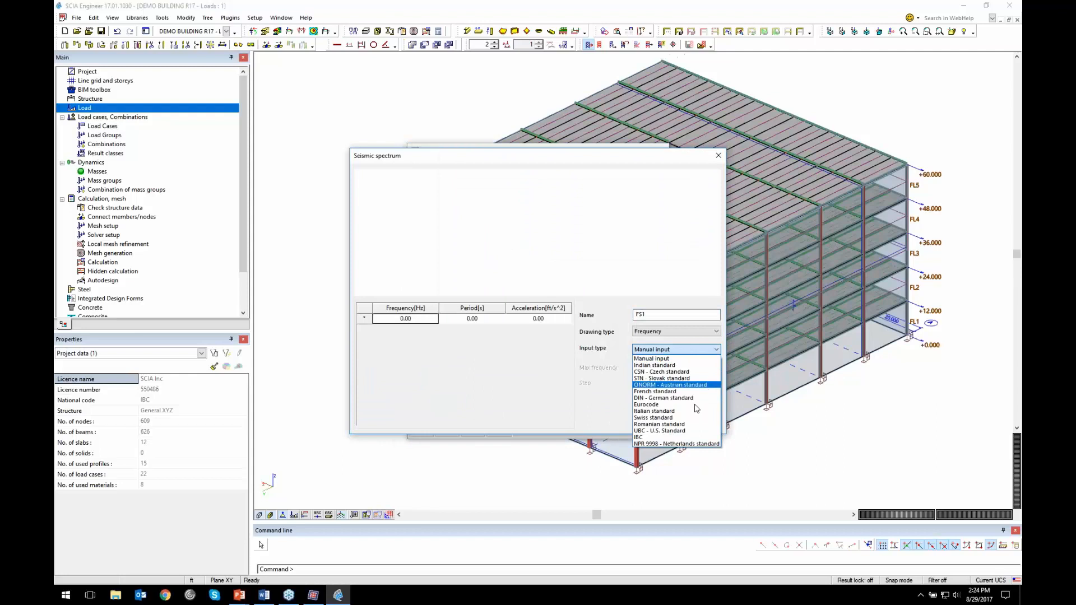
pyautogui.click(688, 437)
# In the spectrum's IBC code parameters, set Ss to 0.56 and S1 to 0.12
pyautogui.click(683, 400)
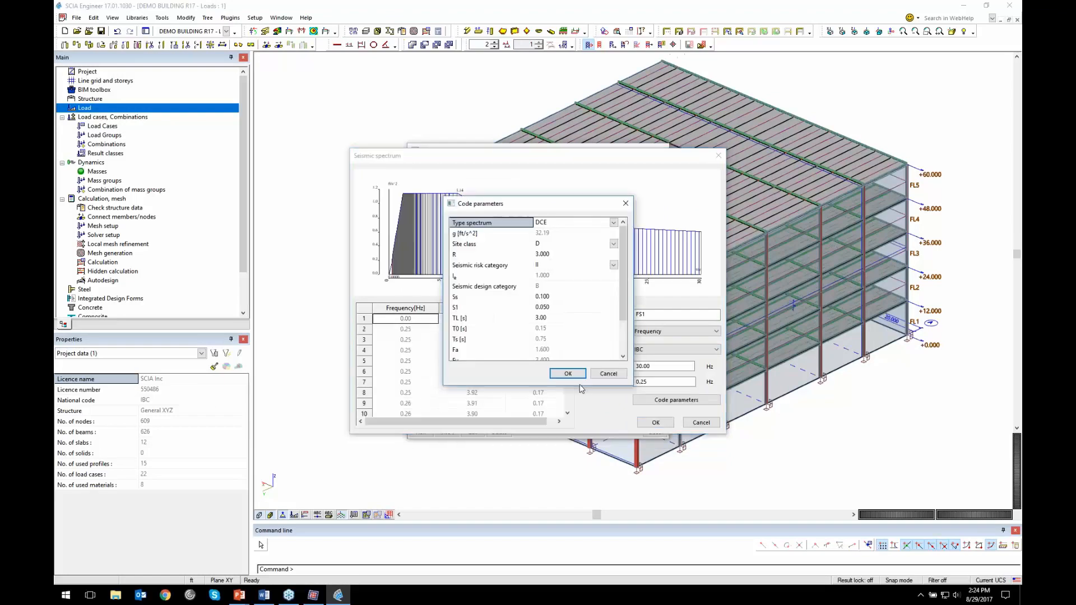
pyautogui.moveTo(580, 385); pyautogui.dragTo(581, 439)
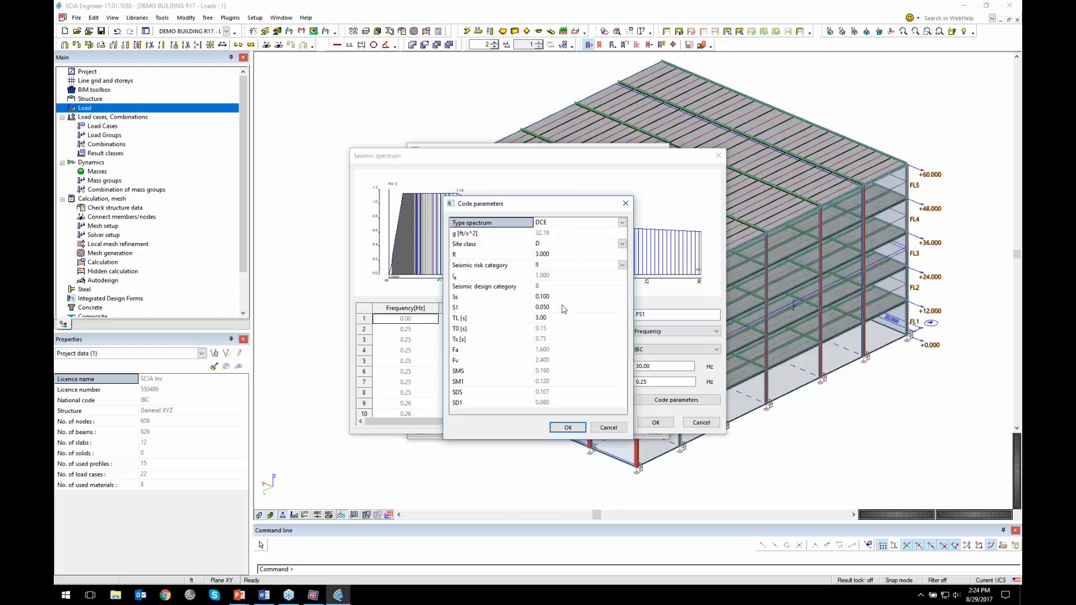
pyautogui.click(565, 245)
pyautogui.click(565, 247)
pyautogui.click(565, 254)
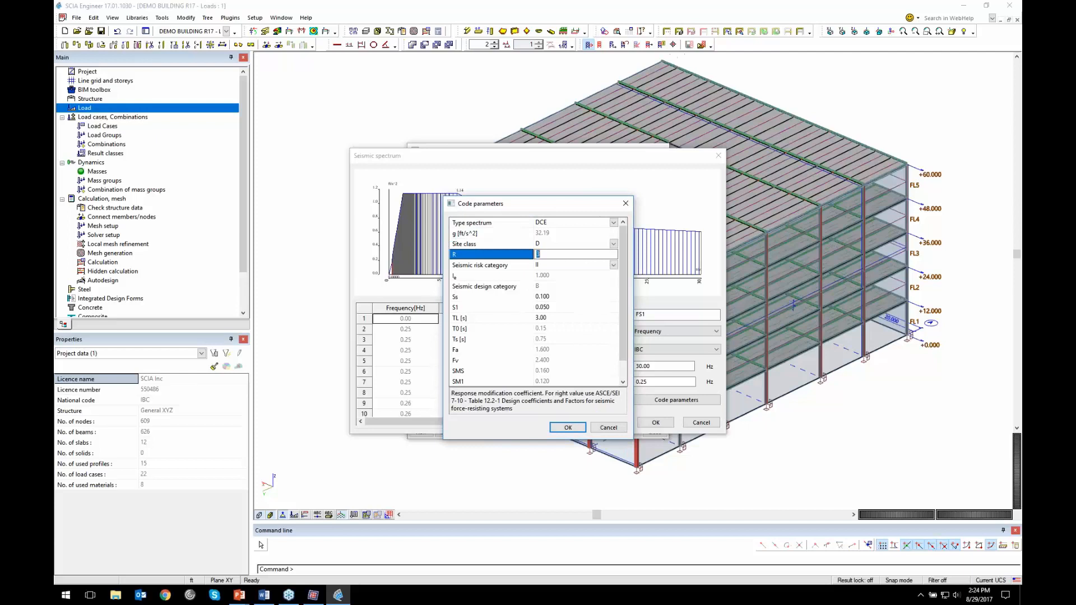
pyautogui.click(558, 268)
pyautogui.click(558, 297)
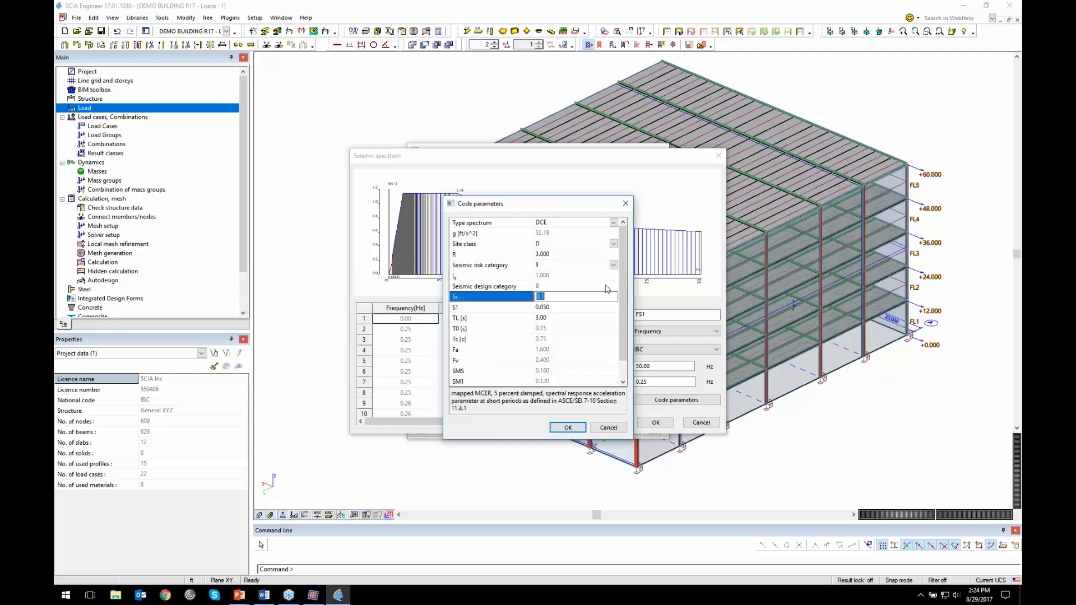
pyautogui.write('0.56')
pyautogui.press('Tab')
pyautogui.write('1')
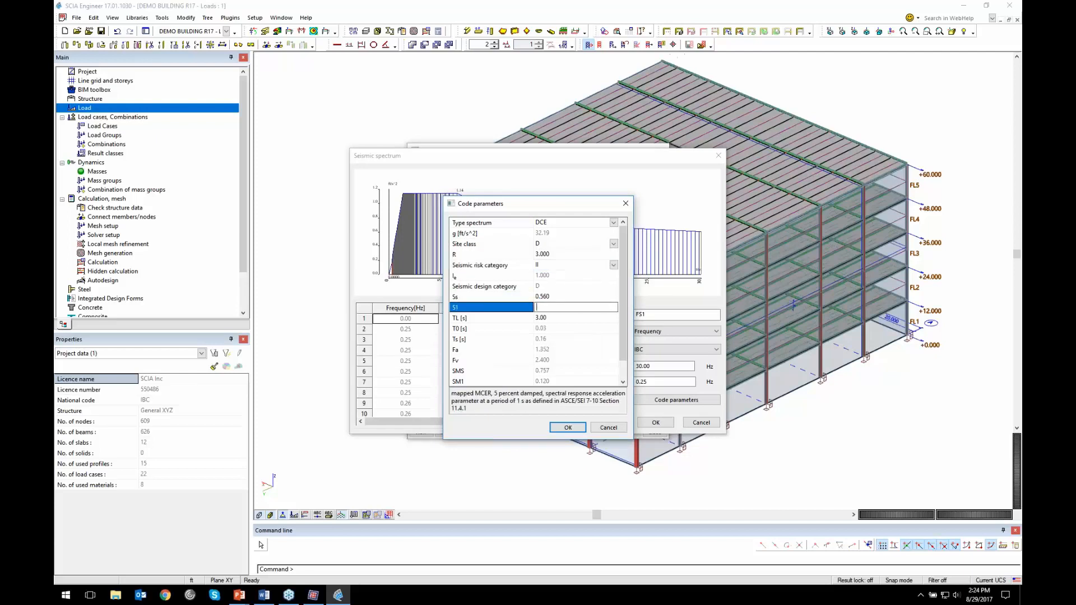
pyautogui.write('2')
pyautogui.press('Tab')
# Set TL to 12 s, confirm the code parameters and save the seismic spectrum, leaving the spectrum library
pyautogui.write('12')
pyautogui.press('Tab')
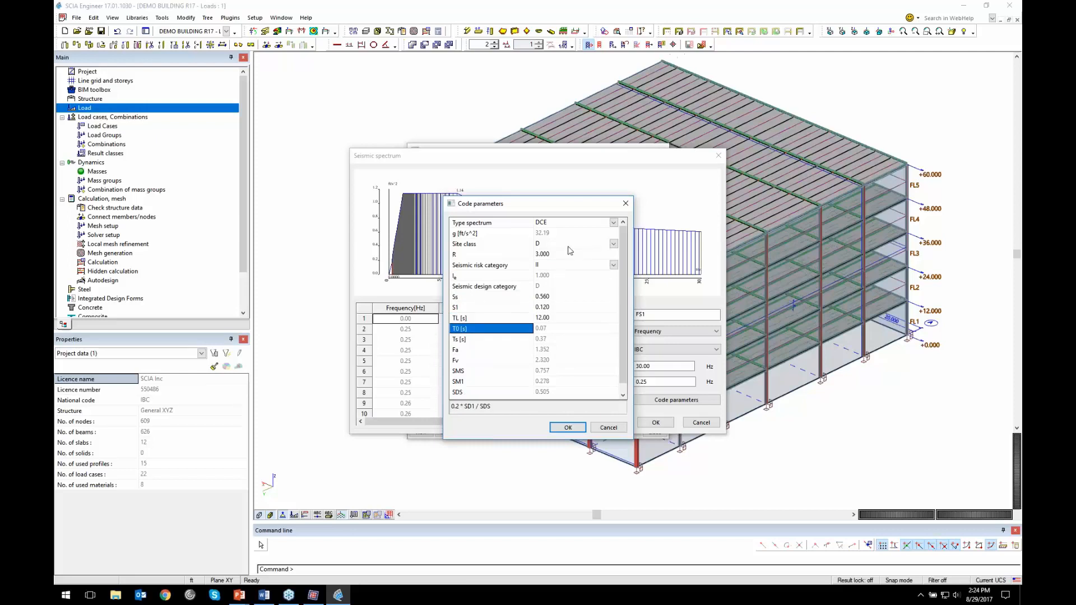
pyautogui.click(568, 428)
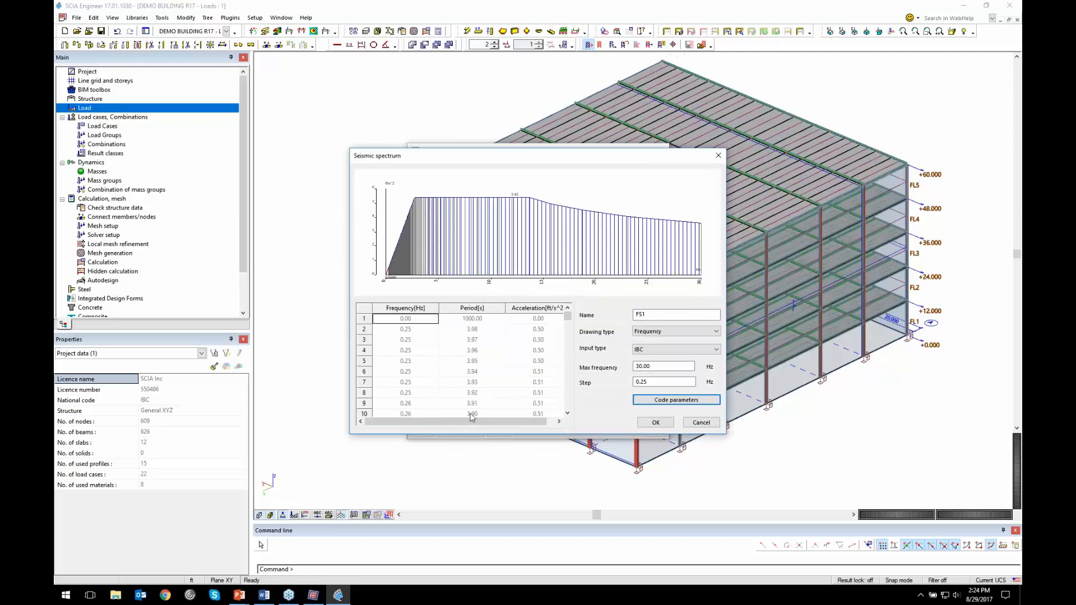
pyautogui.click(656, 422)
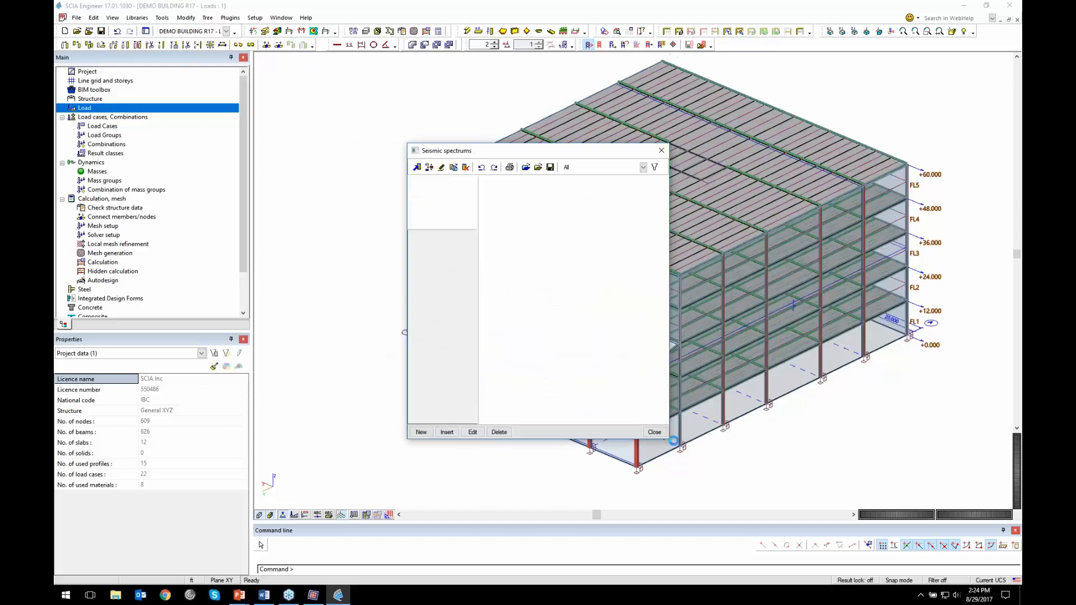
pyautogui.click(662, 431)
# Enable seismic action in Direction X for load case Ex
pyautogui.doubleClick(103, 126)
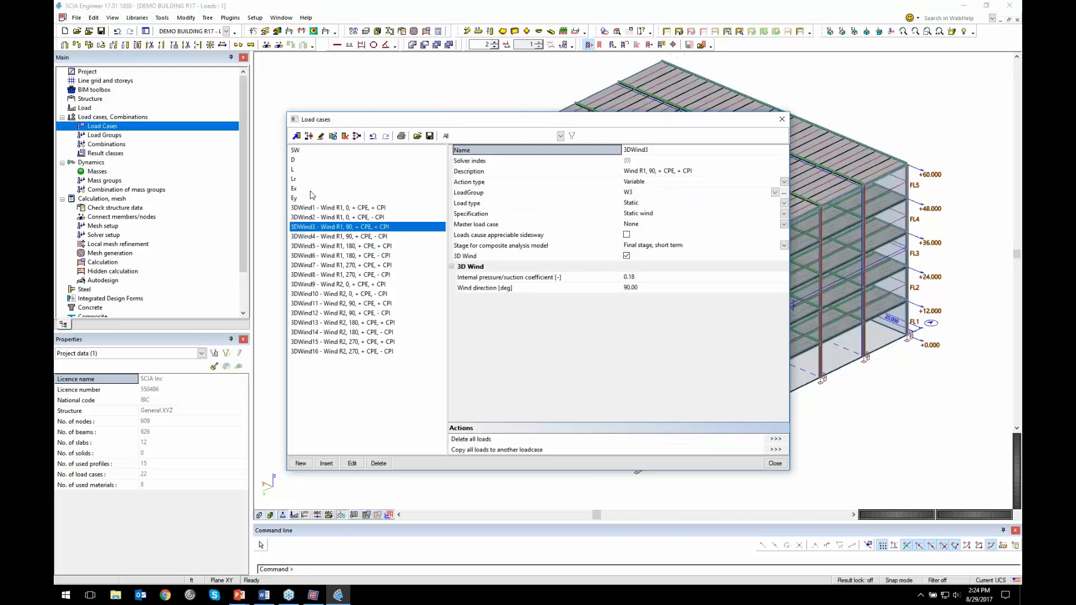
pyautogui.click(310, 189)
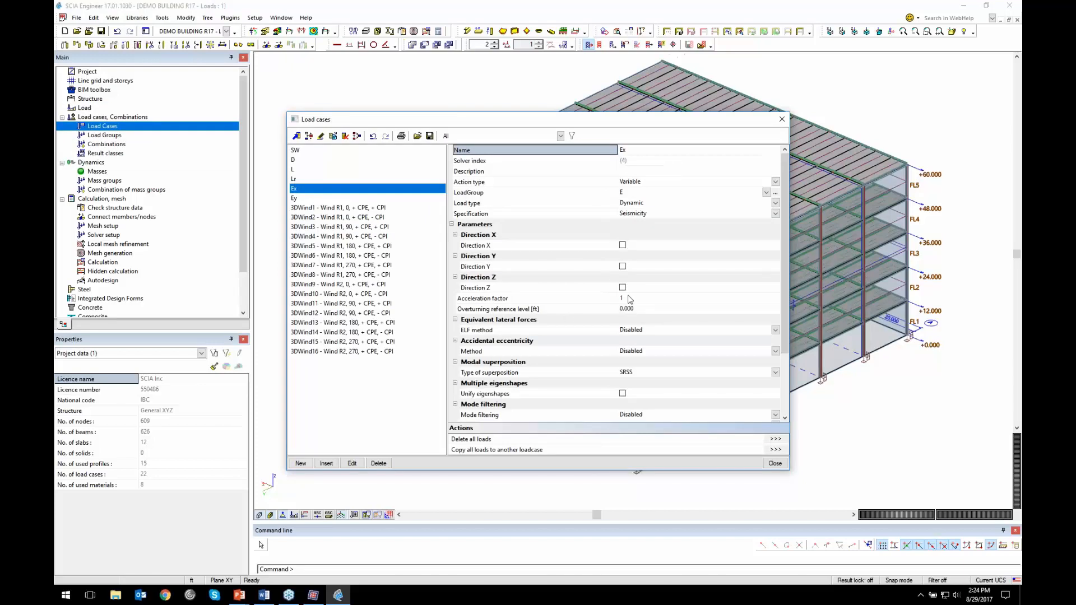
pyautogui.click(622, 244)
pyautogui.scroll(-1, 680, 303)
pyautogui.scroll(-1, 634, 336)
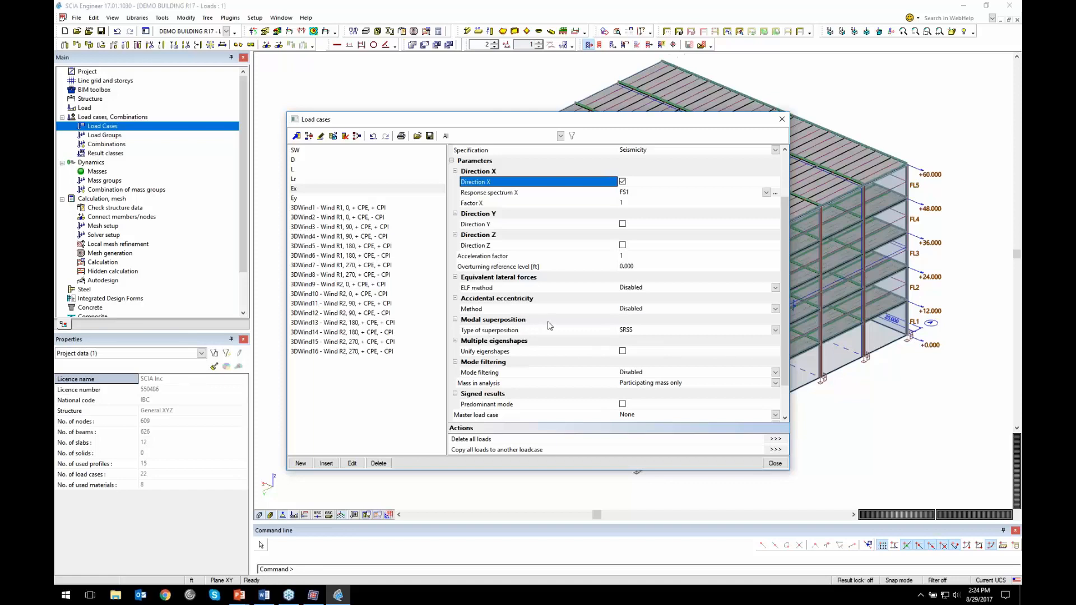
# Set load case Ex to the ASCE 7-10 polynomial ELF method, with the seismic force taken from the approximate fundamental period
pyautogui.click(666, 288)
pyautogui.click(666, 289)
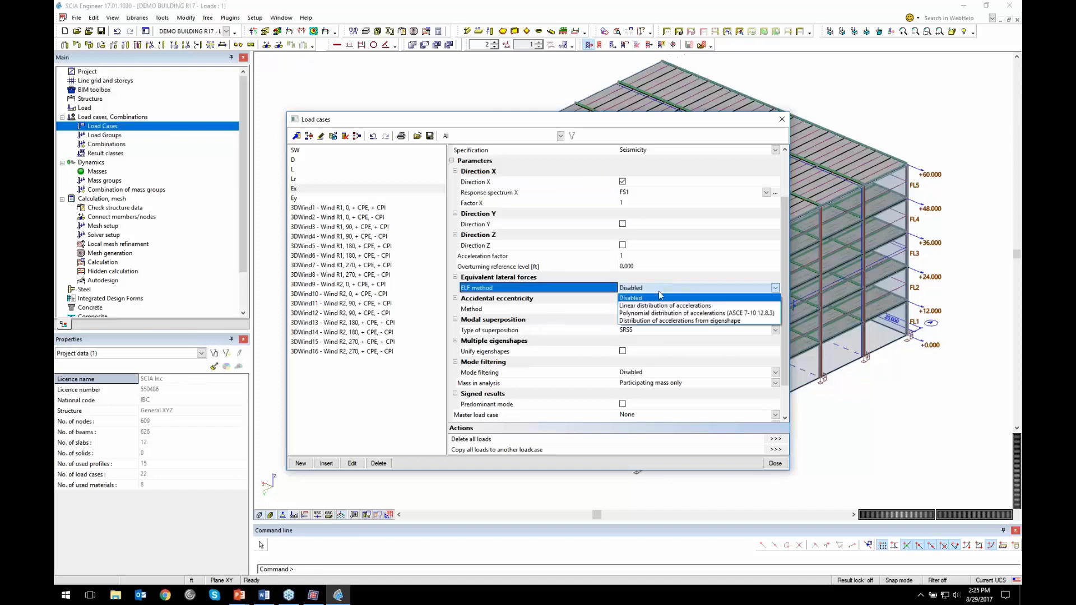
pyautogui.click(655, 314)
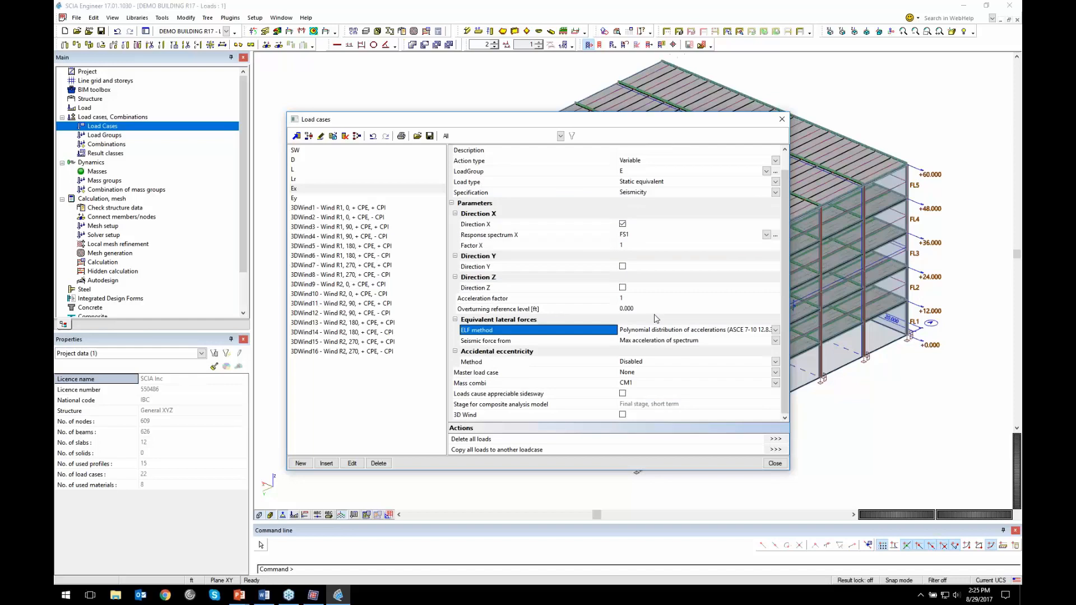
pyautogui.click(644, 342)
pyautogui.click(644, 375)
pyautogui.scroll(-2, 675, 325)
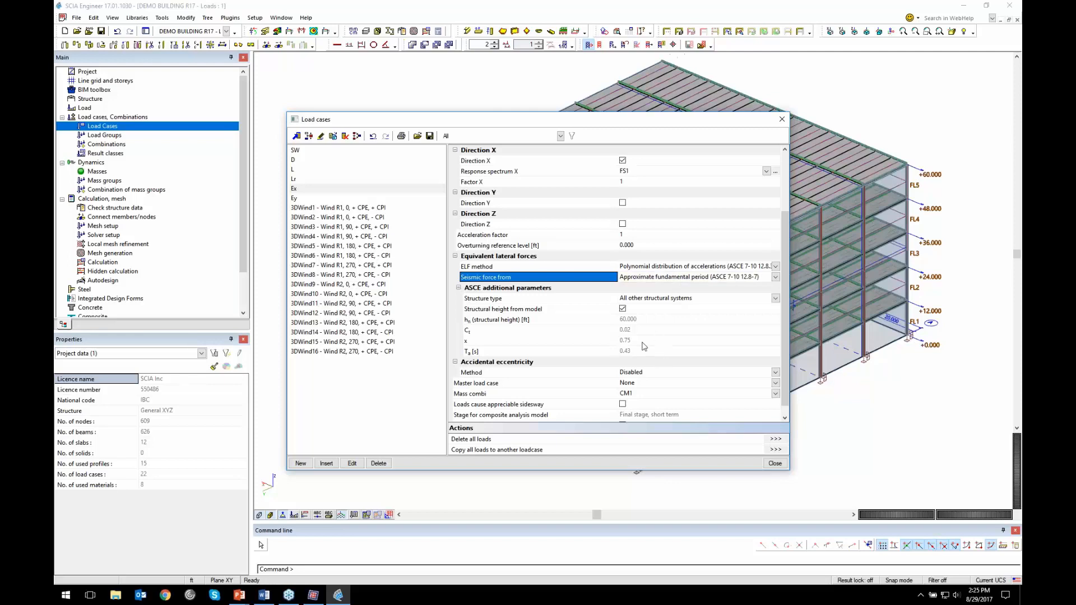
# Review the ASCE structure types offered for load case Ex, keep All other structural systems, and leave the load cases
pyautogui.click(668, 300)
pyautogui.click(668, 299)
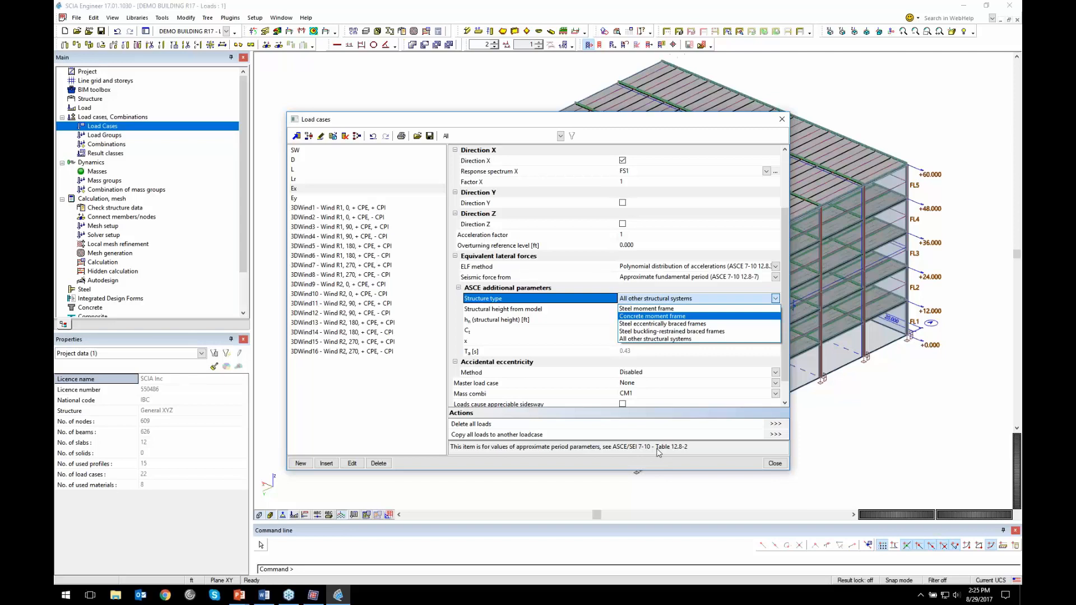
pyautogui.click(552, 365)
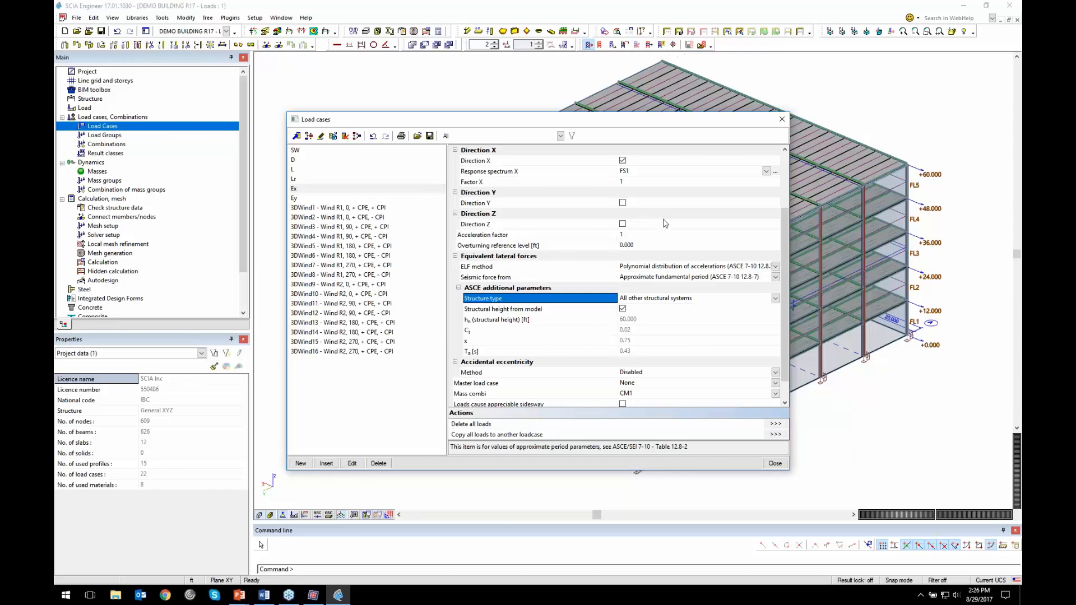
pyautogui.click(775, 463)
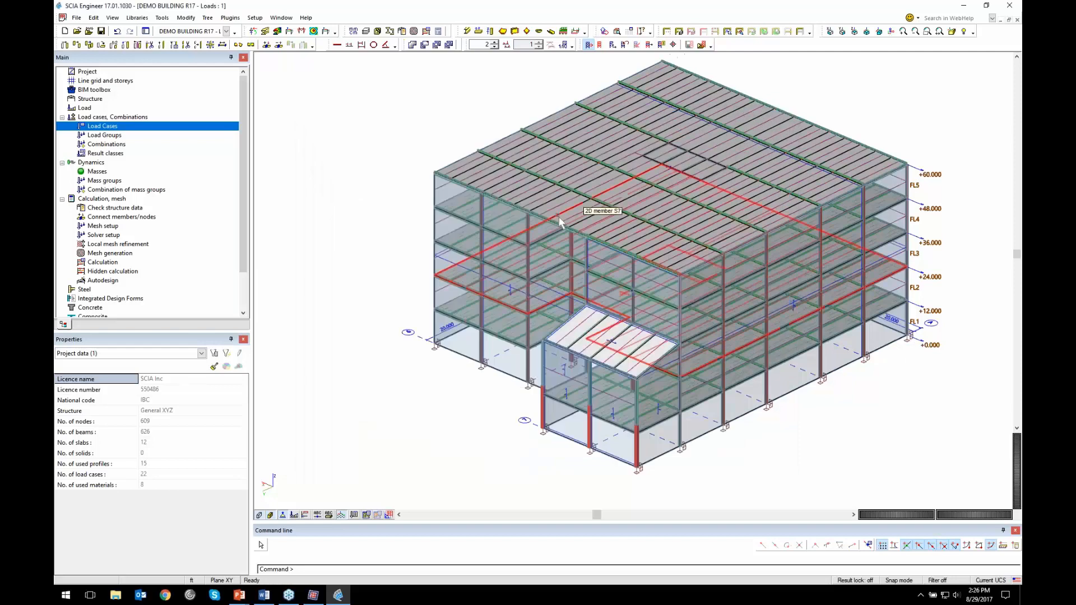
# Open the load service and display roof live load case Lr on the building
pyautogui.keyDown('ctrl'); pyautogui.moveTo(498, 317); pyautogui.dragTo(564, 238, button='right'); pyautogui.keyUp('ctrl')
pyautogui.scroll(-2, 563, 237)
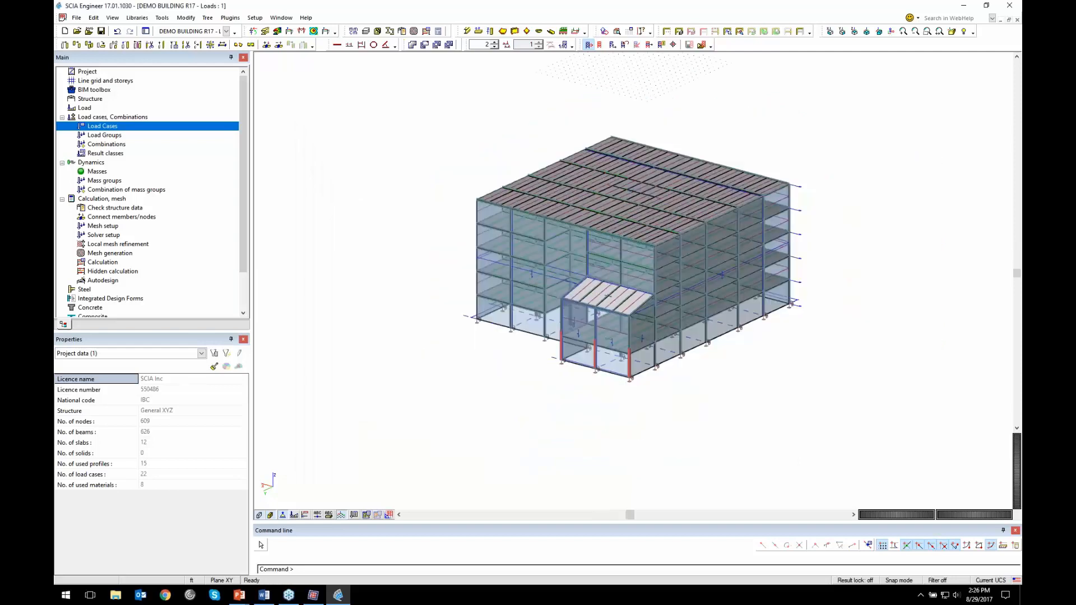
pyautogui.moveTo(580, 232); pyautogui.dragTo(524, 281, button='middle')
pyautogui.rightClick(195, 112)
pyautogui.click(207, 125)
pyautogui.click(170, 74)
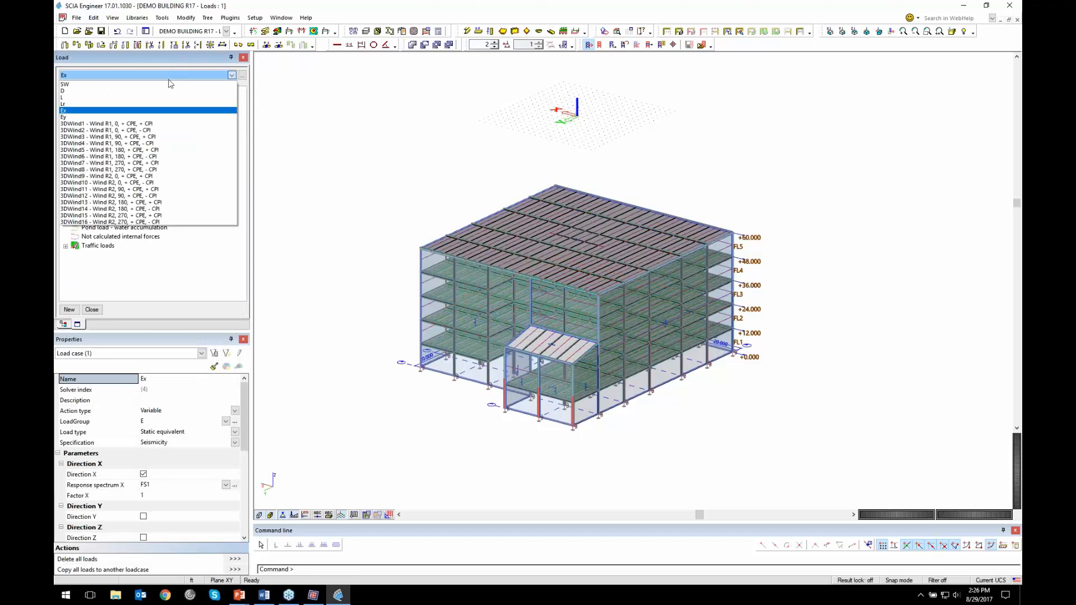
pyautogui.click(141, 103)
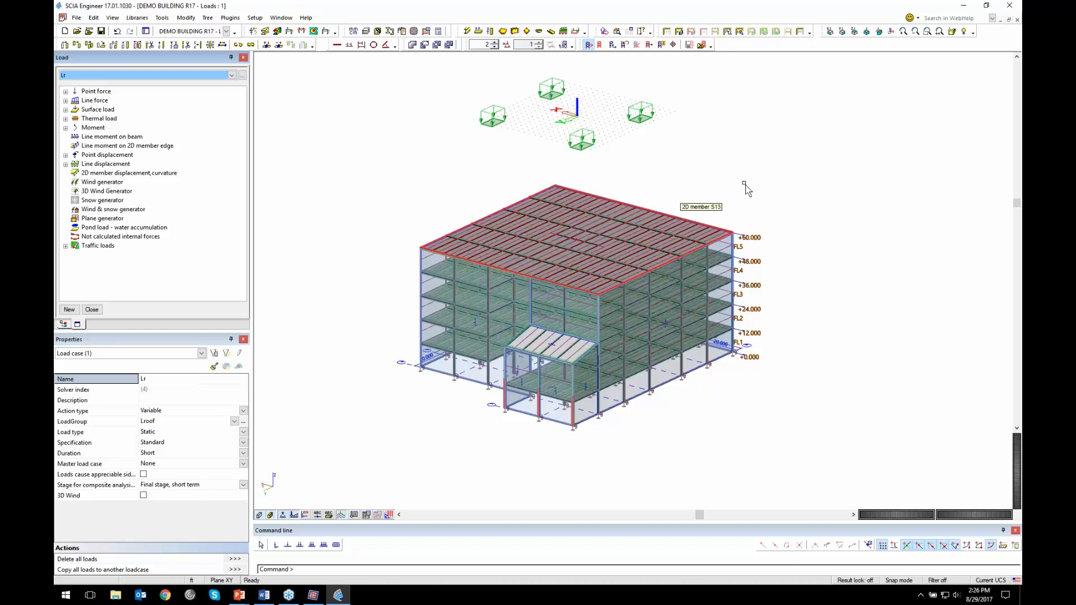
# Select the nearest free surface load above the roof and review its distribution options, keeping Uniform
pyautogui.keyDown('ctrl'); pyautogui.moveTo(626, 203); pyautogui.dragTo(649, 211, button='right'); pyautogui.keyUp('ctrl')
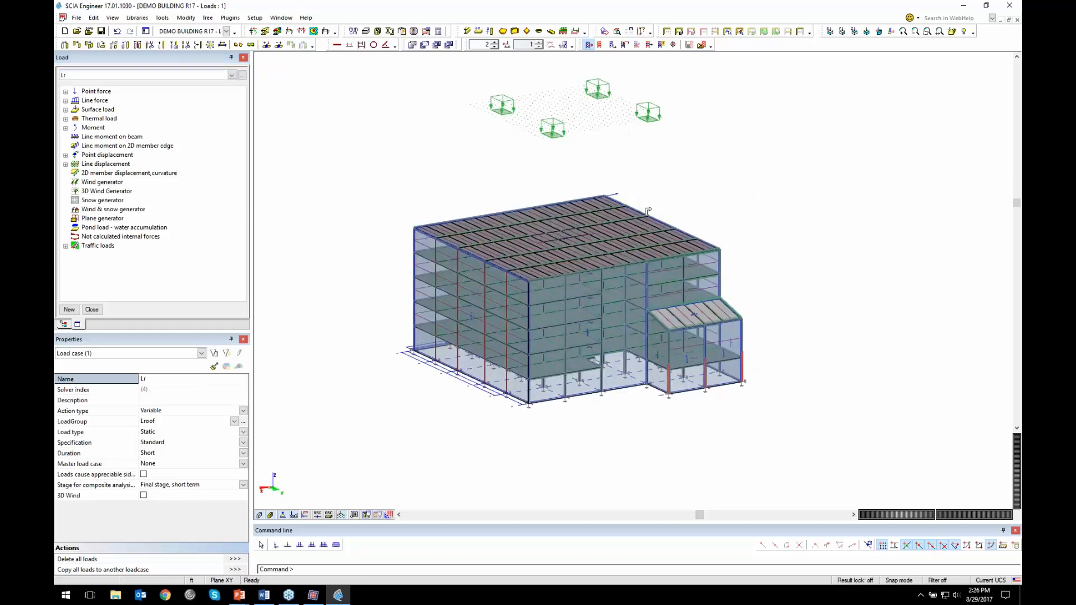
pyautogui.click(616, 195)
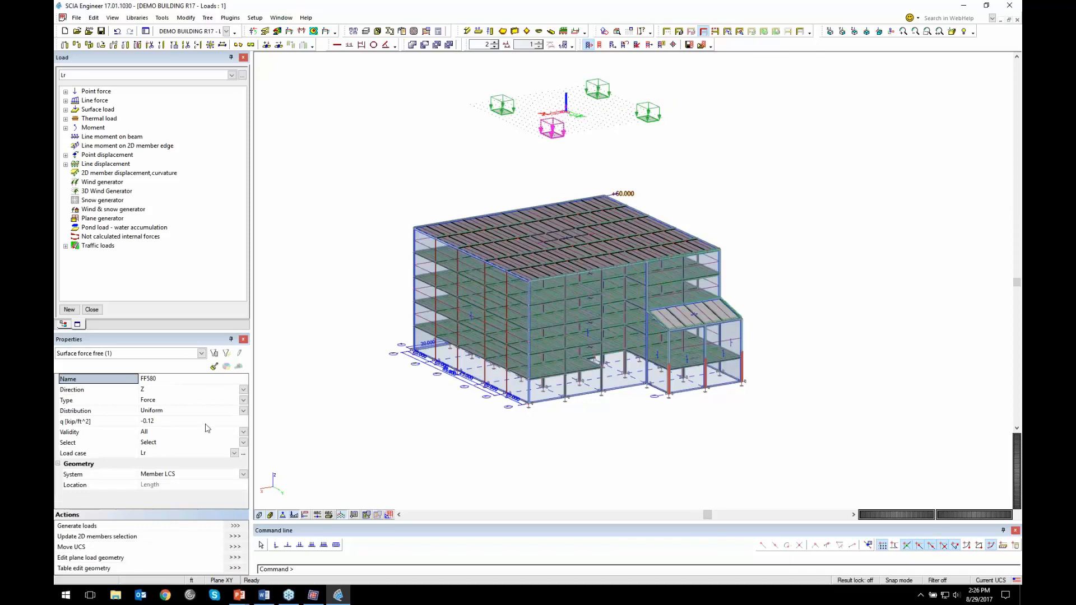
pyautogui.click(167, 412)
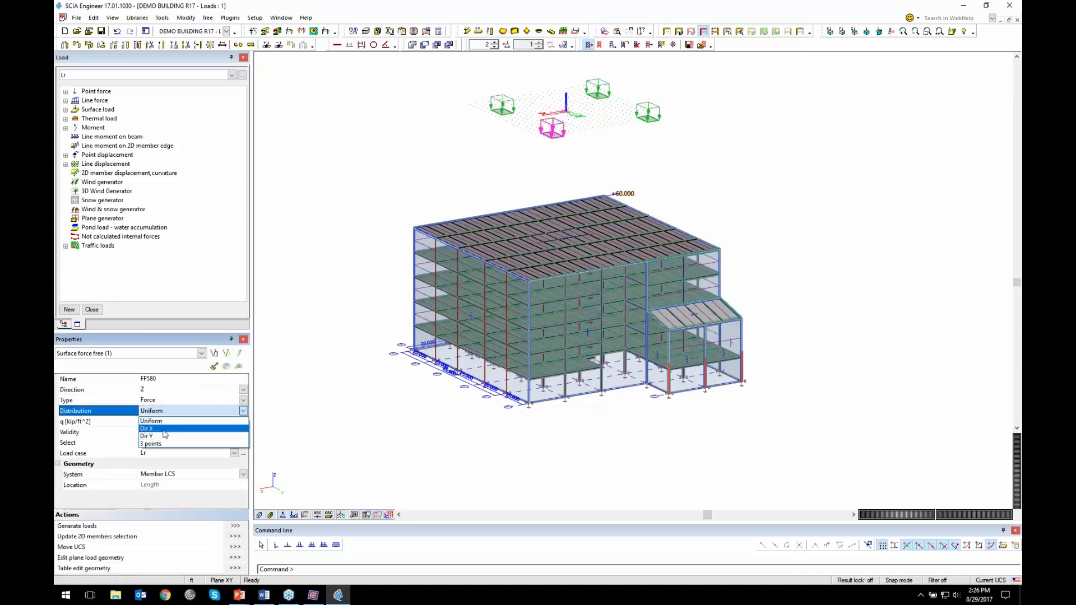
pyautogui.click(172, 420)
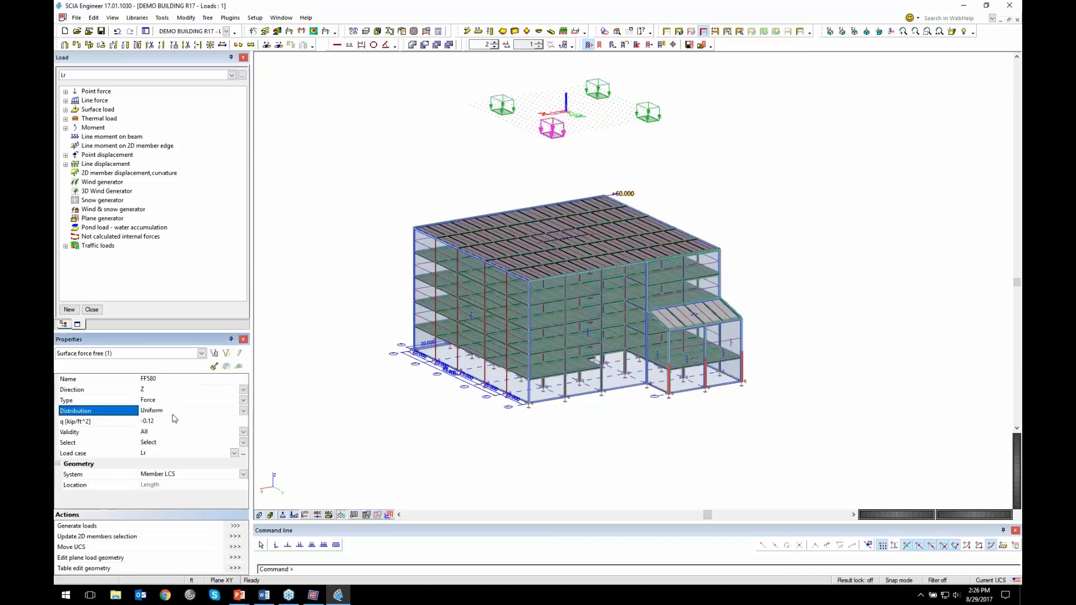
# Update the selected free surface load's 2D member selection, picking floor slab S7, and end the selection
pyautogui.click(239, 537)
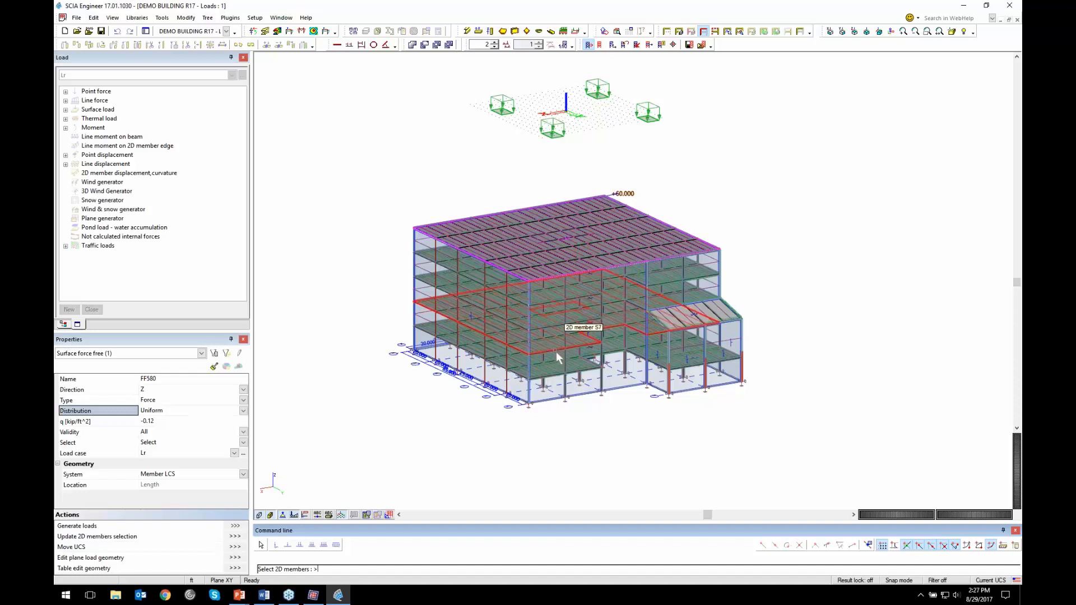
pyautogui.click(556, 351)
pyautogui.rightClick(335, 259)
pyautogui.click(353, 264)
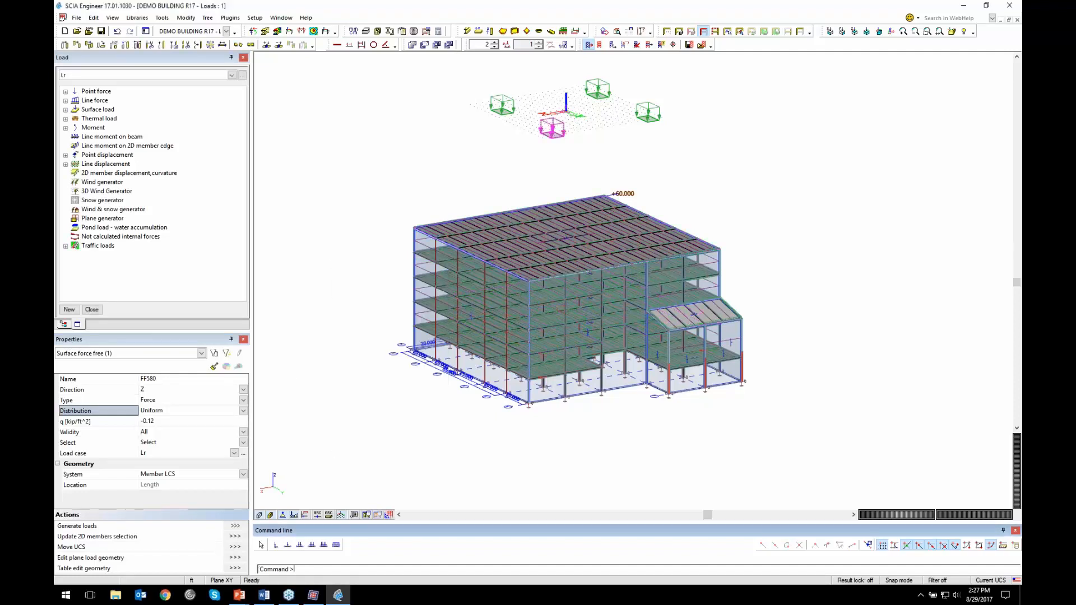
# Generate loads from the selected free surface load and inspect them on the roof
pyautogui.click(234, 529)
pyautogui.keyDown('ctrl'); pyautogui.moveTo(755, 269); pyautogui.dragTo(758, 275, button='right'); pyautogui.keyUp('ctrl')
pyautogui.scroll(2, 570, 252)
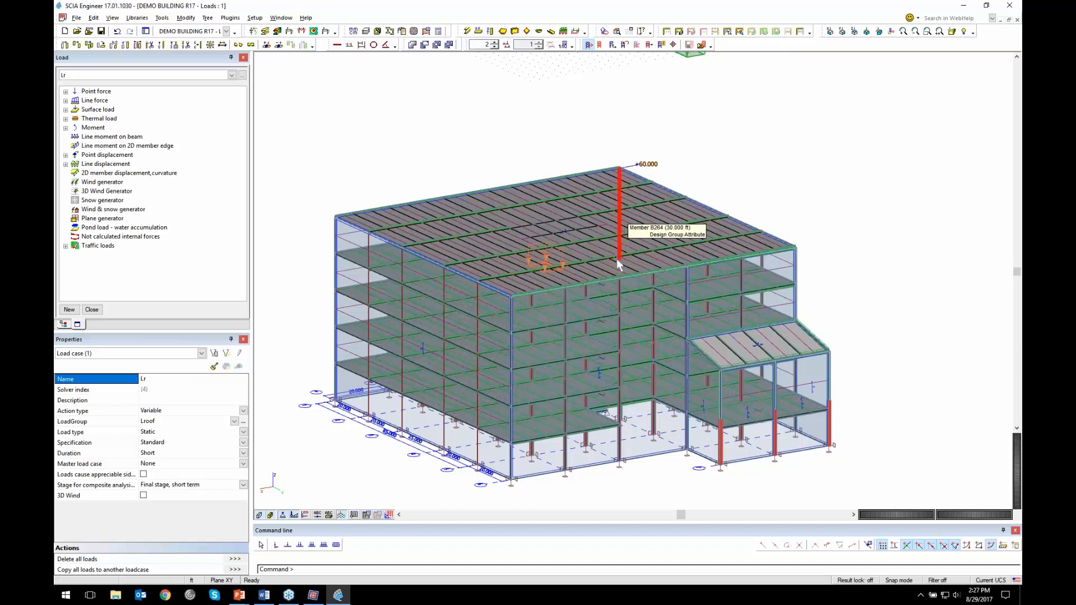
pyautogui.scroll(-3, 543, 234)
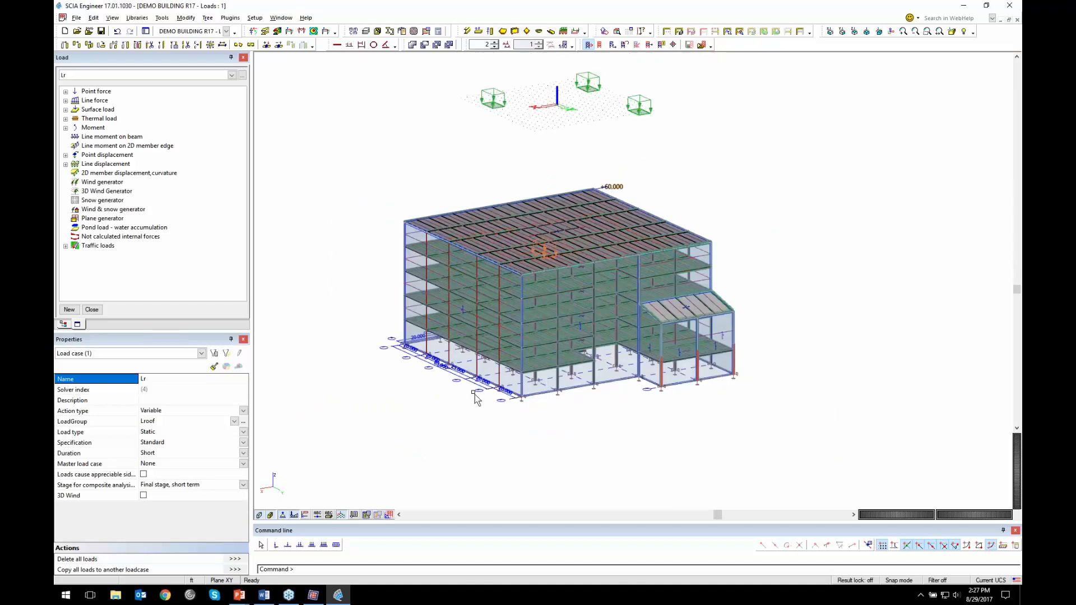
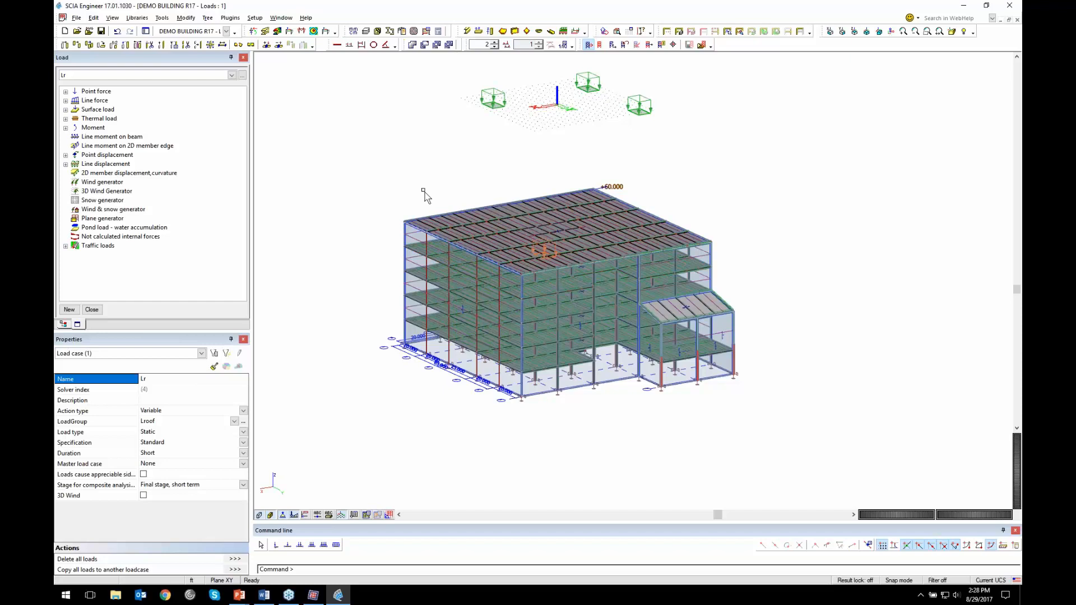
# Leave the load service and switch to the Design version of the demo building project
pyautogui.keyDown('ctrl'); pyautogui.moveTo(611, 193); pyautogui.dragTo(760, 243, button='right'); pyautogui.keyUp('ctrl')
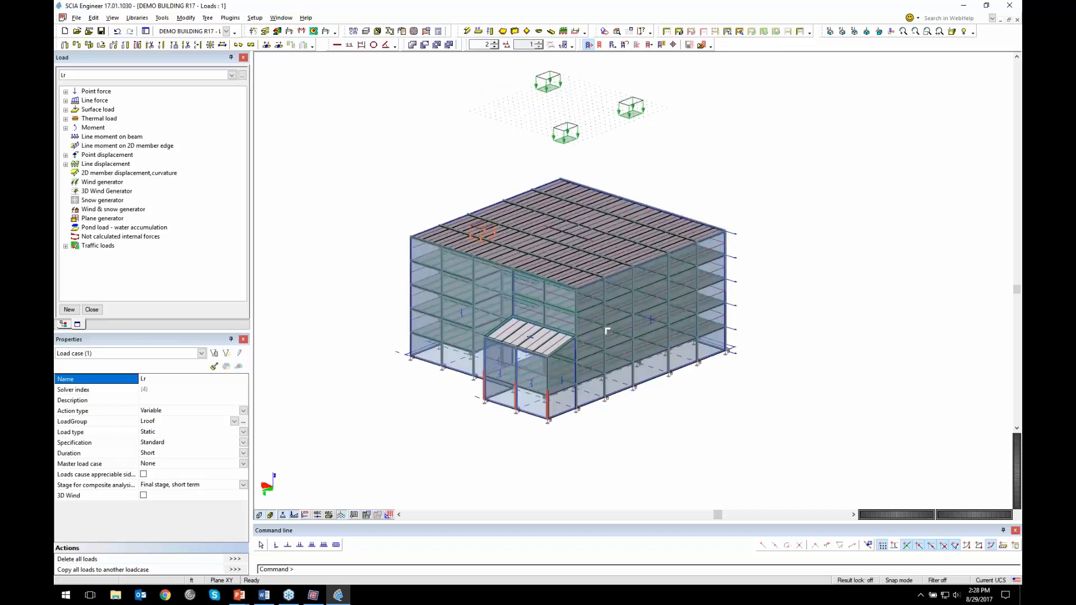
pyautogui.click(94, 312)
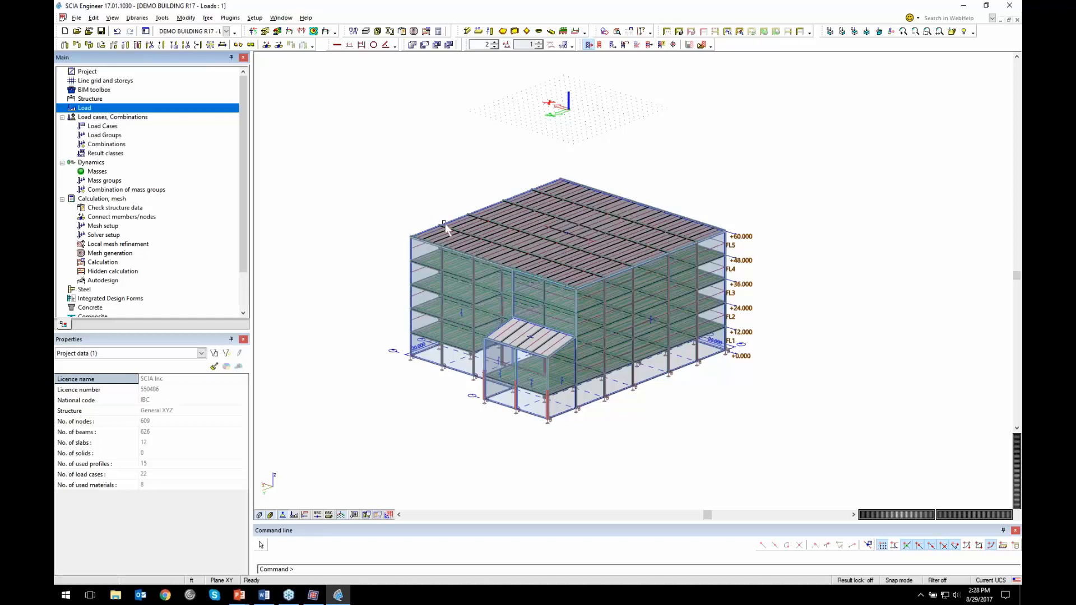
pyautogui.click(226, 31)
pyautogui.click(220, 62)
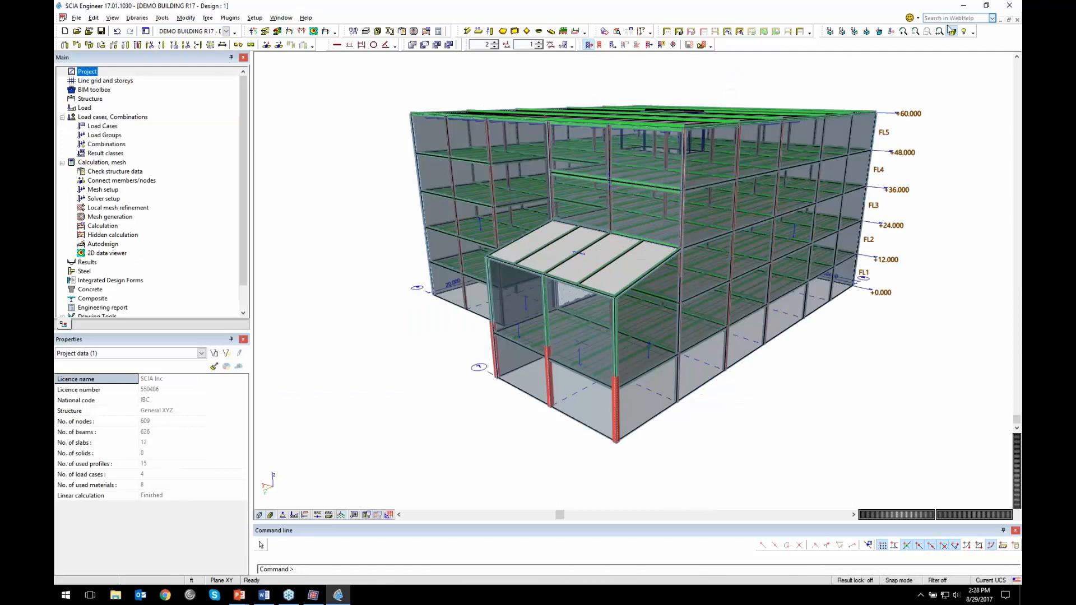
# Show the building without perspective and set the antialiasing quality to Super in the advanced graphic setup
pyautogui.click(964, 32)
pyautogui.click(533, 353)
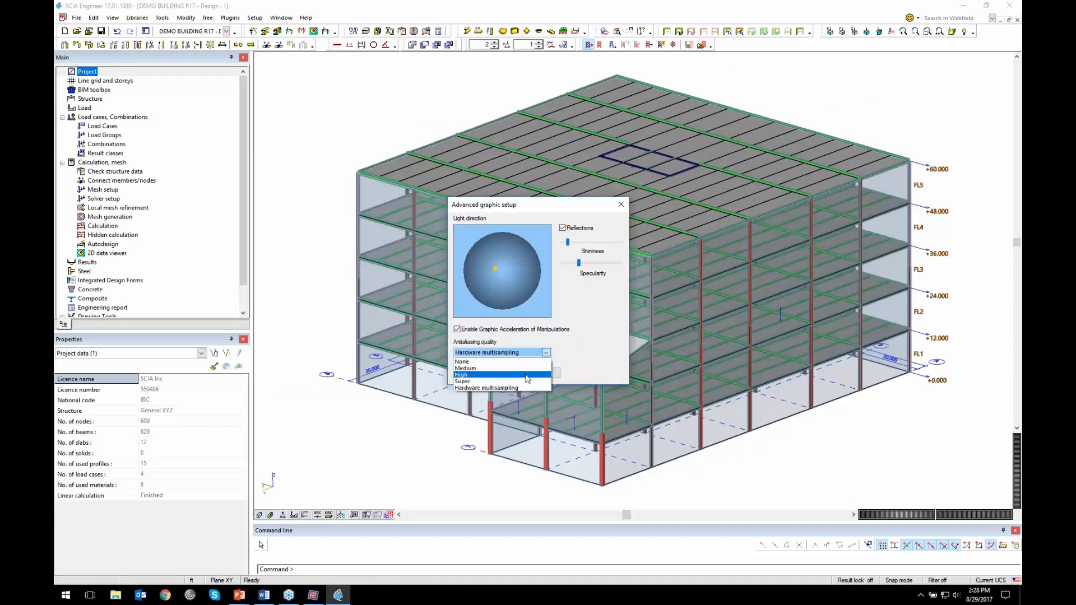
pyautogui.click(540, 380)
pyautogui.click(542, 374)
pyautogui.scroll(-2, 393, 252)
pyautogui.scroll(3, 347, 331)
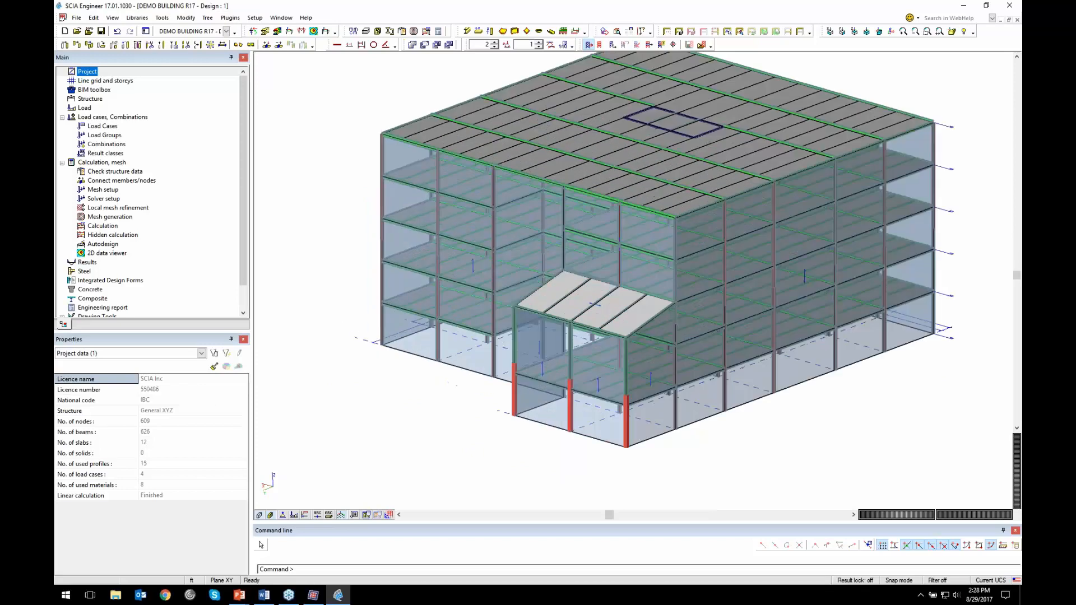
pyautogui.moveTo(510, 253); pyautogui.dragTo(496, 286, button='middle')
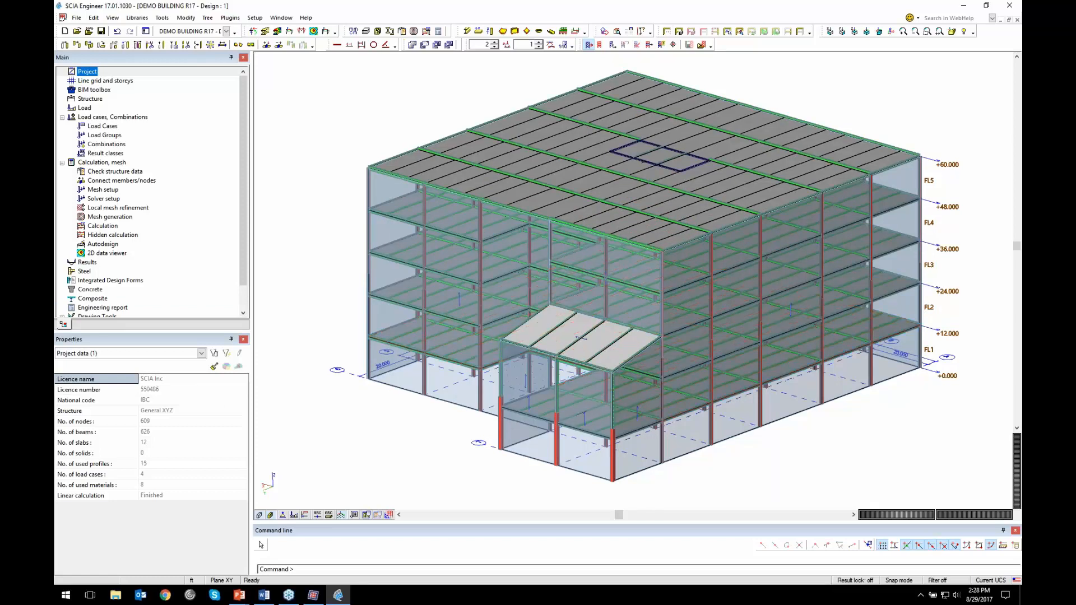
# Undock the Activity toolbar and activate only the layers of the saved Core layer activity set
pyautogui.moveTo(659, 31); pyautogui.dragTo(381, 104)
pyautogui.moveTo(301, 96); pyautogui.dragTo(270, 88)
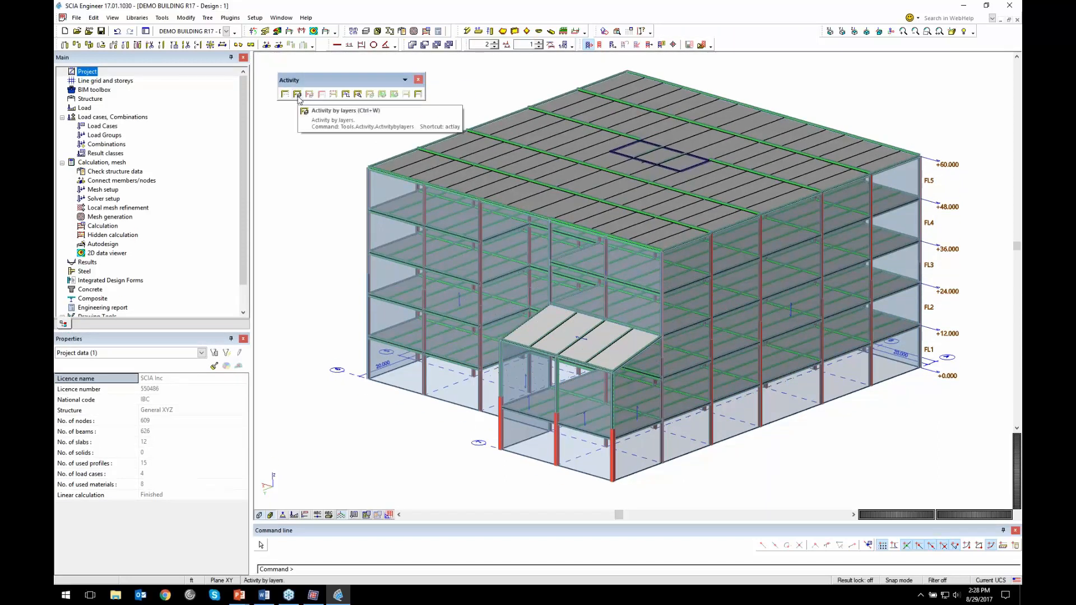
pyautogui.click(298, 95)
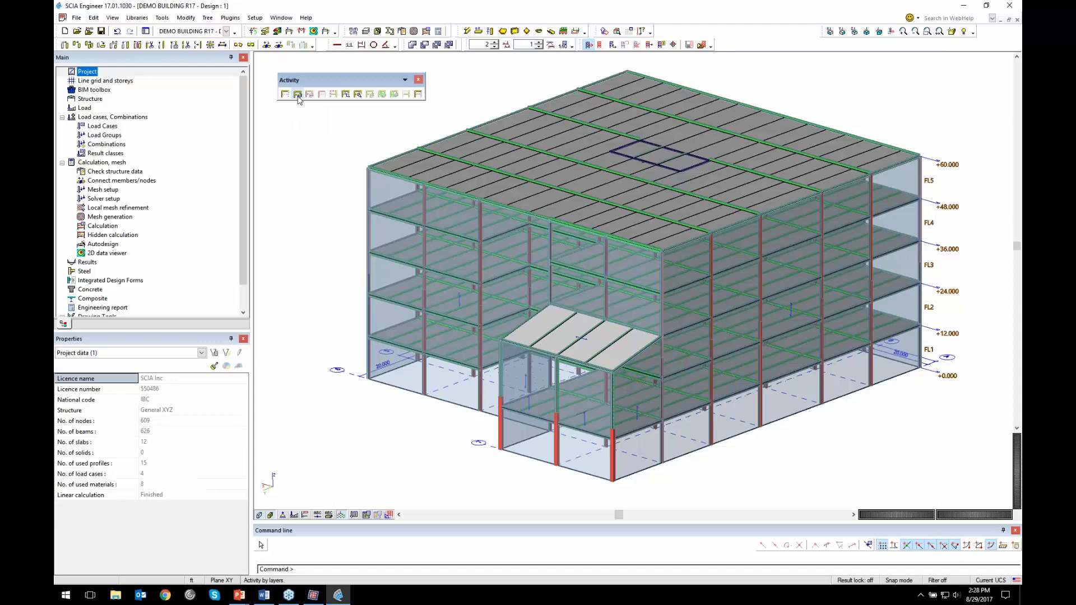
pyautogui.click(539, 333)
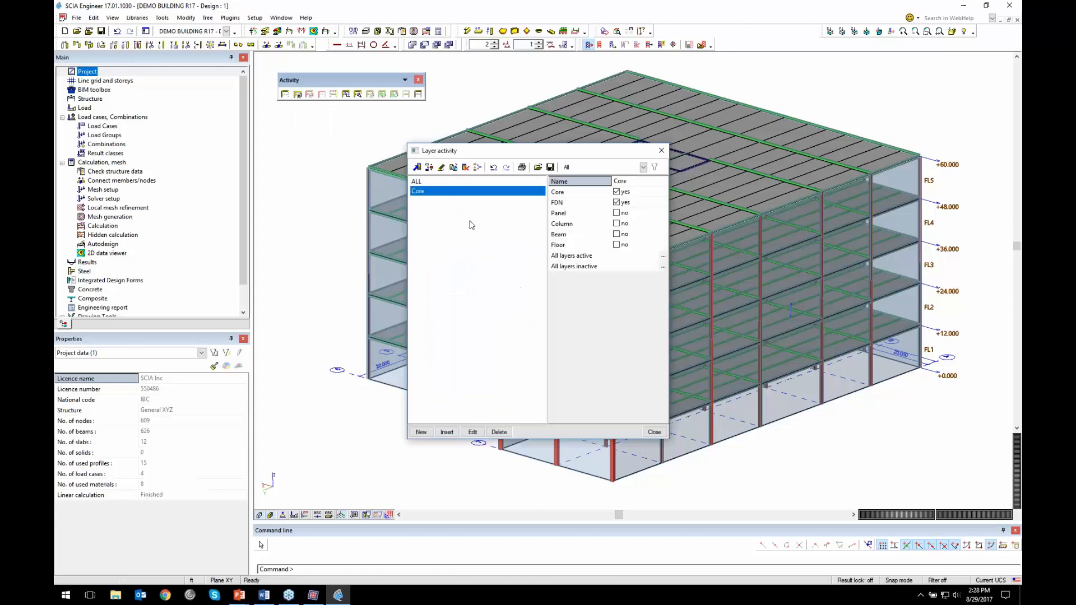
pyautogui.click(651, 431)
# Show the core walls and their foundation plate as filled surfaces
pyautogui.moveTo(732, 275)
pyautogui.keyDown('ctrl'); pyautogui.mouseDown(button='right')
pyautogui.moveTo(723, 279)
pyautogui.moveTo(732, 284)
pyautogui.mouseUp(button='right'); pyautogui.keyUp('ctrl')
pyautogui.click(259, 516)
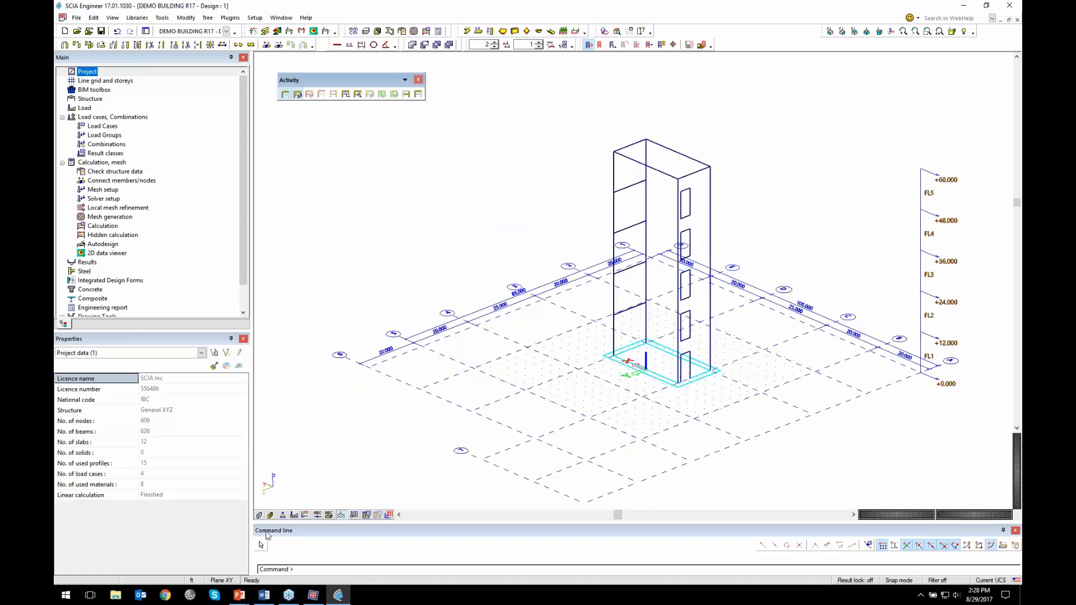
pyautogui.click(272, 515)
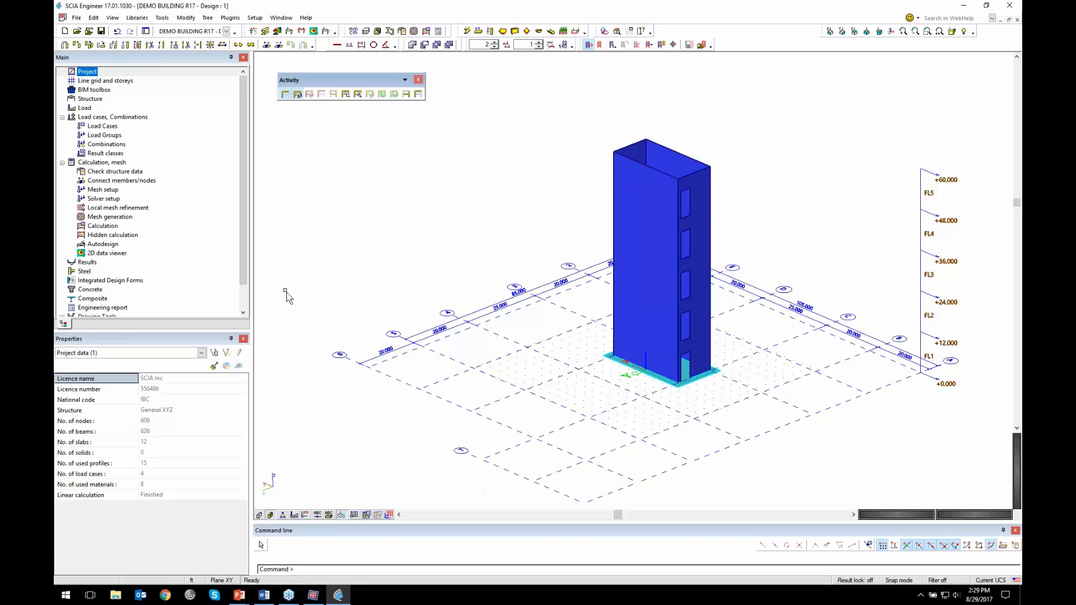
# Open the results and display the total 3D displacement of the core, viewing it from another side
pyautogui.click(88, 262)
pyautogui.click(164, 134)
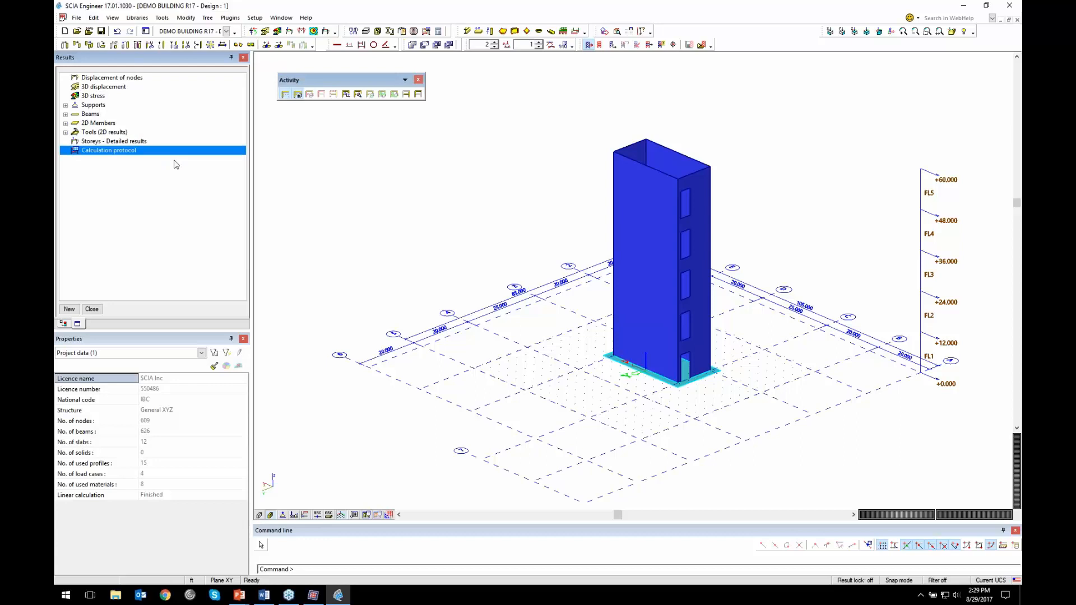
pyautogui.click(131, 87)
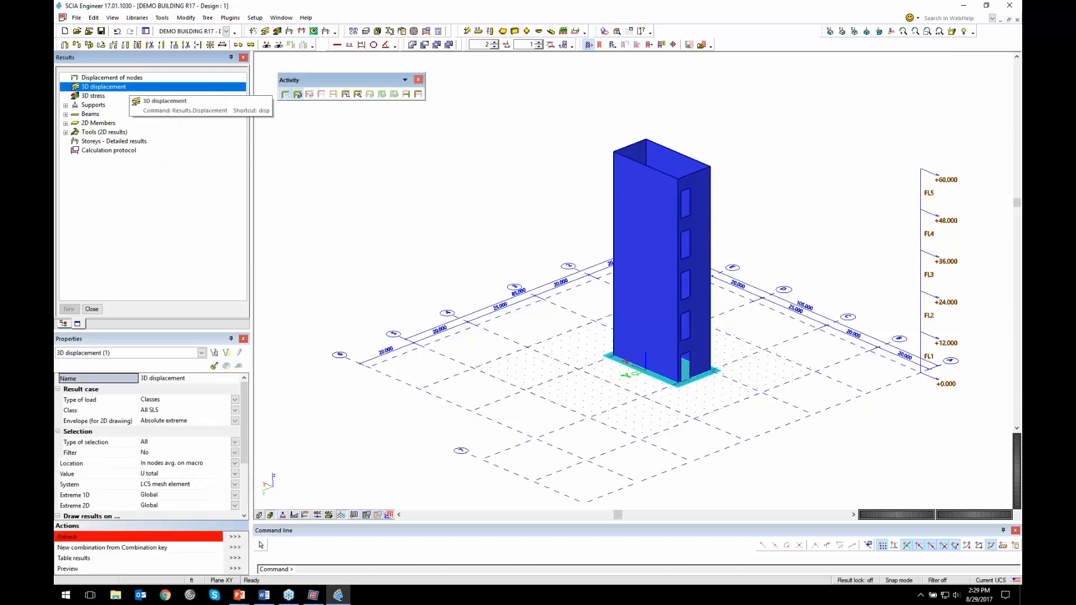
pyautogui.click(237, 536)
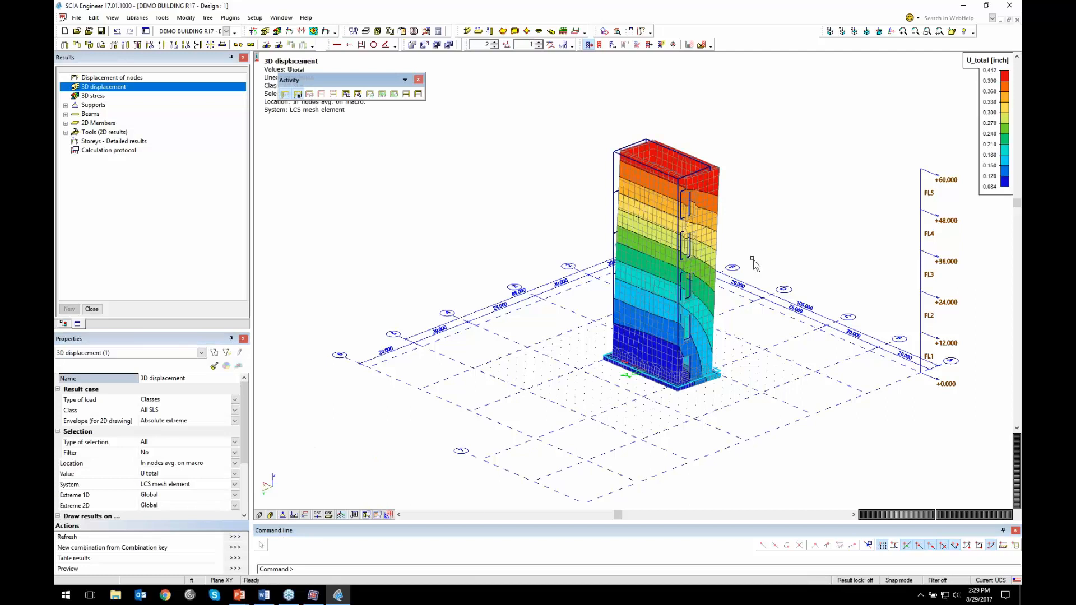
pyautogui.keyDown('ctrl'); pyautogui.moveTo(605, 434); pyautogui.dragTo(561, 429, button='right'); pyautogui.keyUp('ctrl')
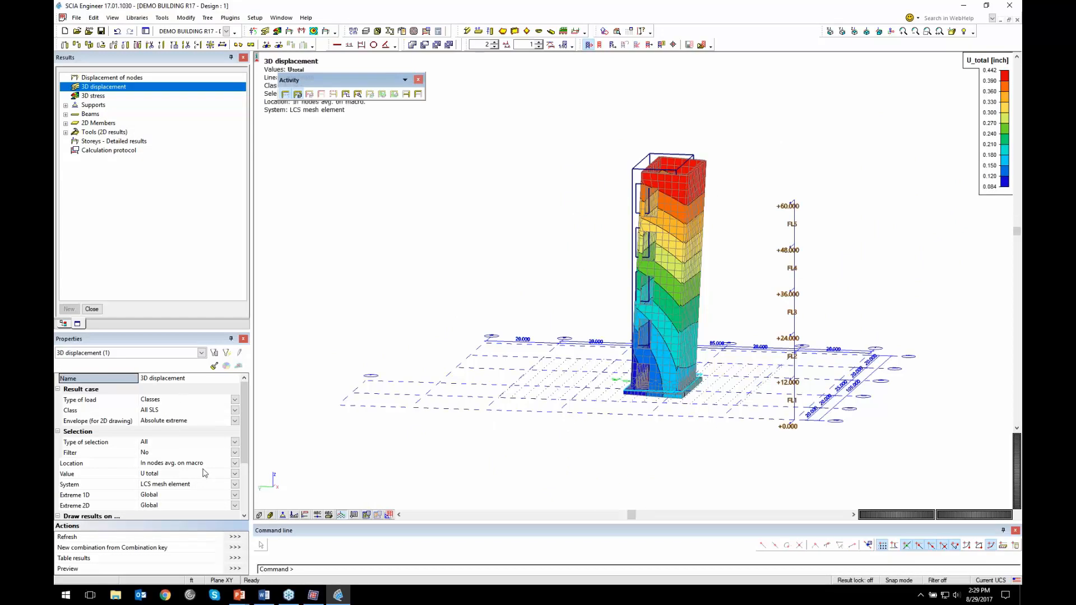
# Display the 2D internal forces n_y on the core walls and examine them around the wall openings
pyautogui.doubleClick(107, 122)
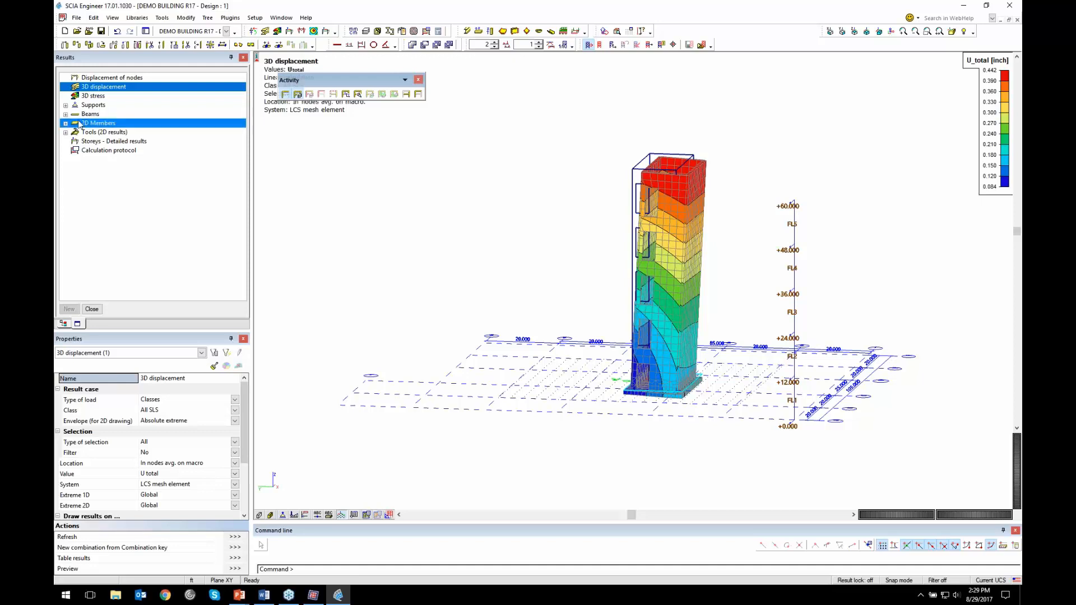
pyautogui.click(115, 142)
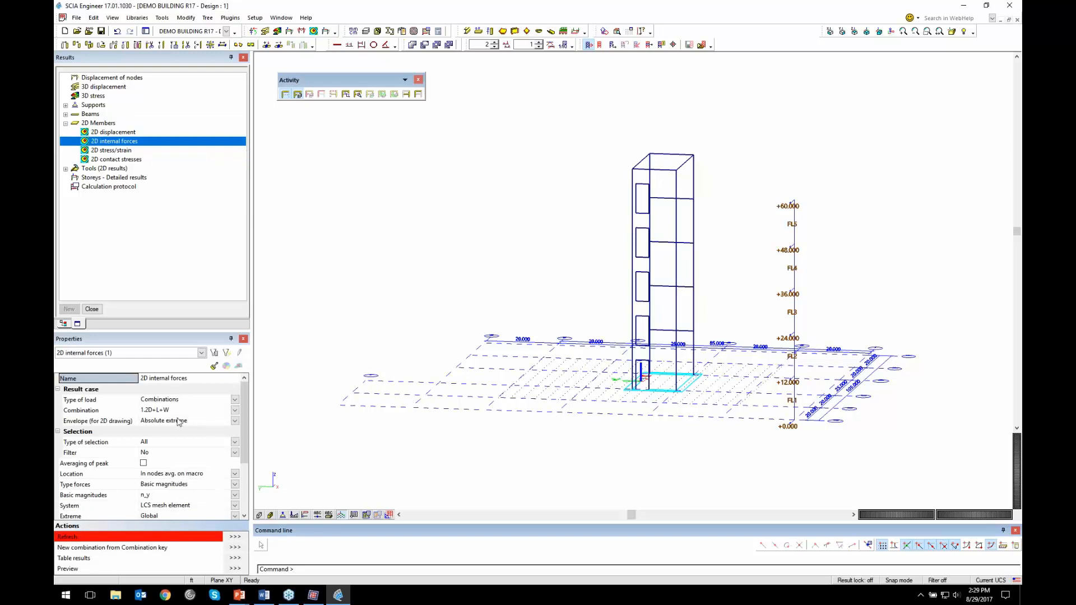
pyautogui.click(233, 539)
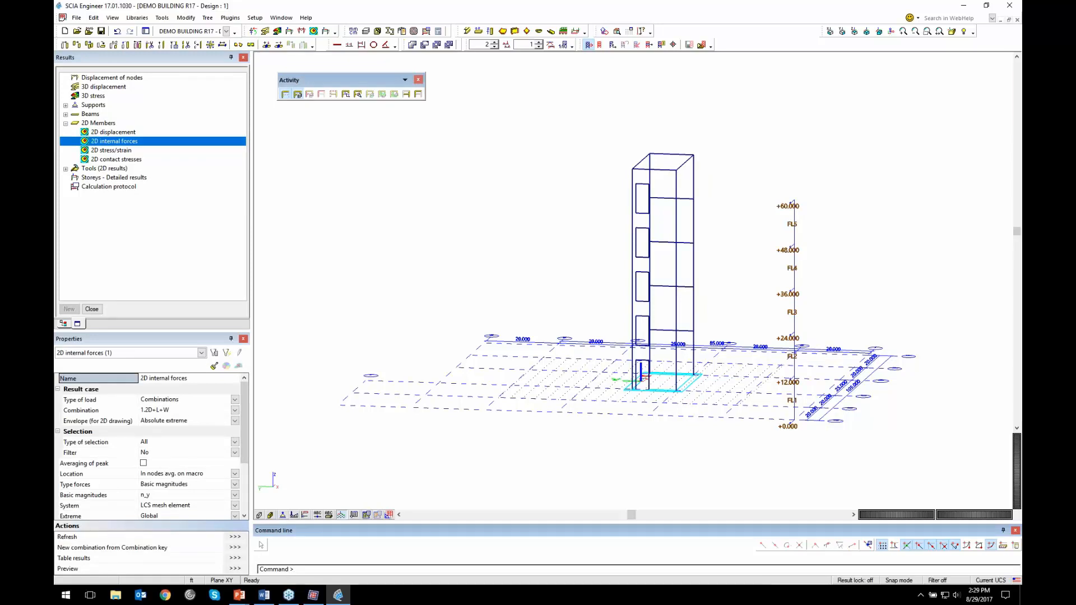
pyautogui.keyDown('ctrl'); pyautogui.moveTo(614, 335); pyautogui.dragTo(624, 375, button='right'); pyautogui.keyUp('ctrl')
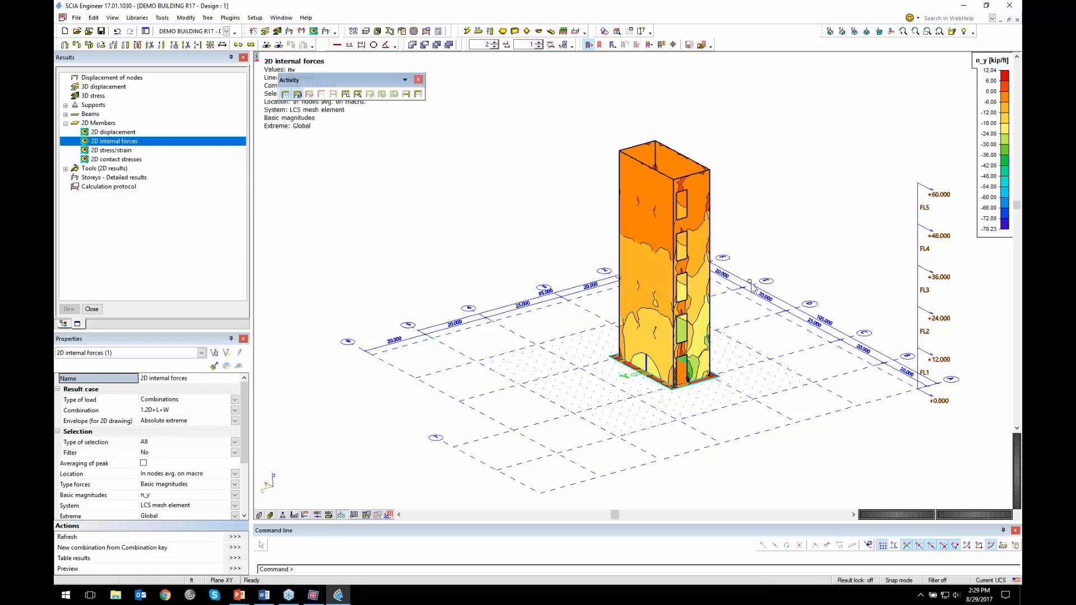
pyautogui.keyDown('ctrl'); pyautogui.moveTo(692, 264); pyautogui.dragTo(692, 265, button='right'); pyautogui.keyUp('ctrl')
pyautogui.scroll(3, 692, 263)
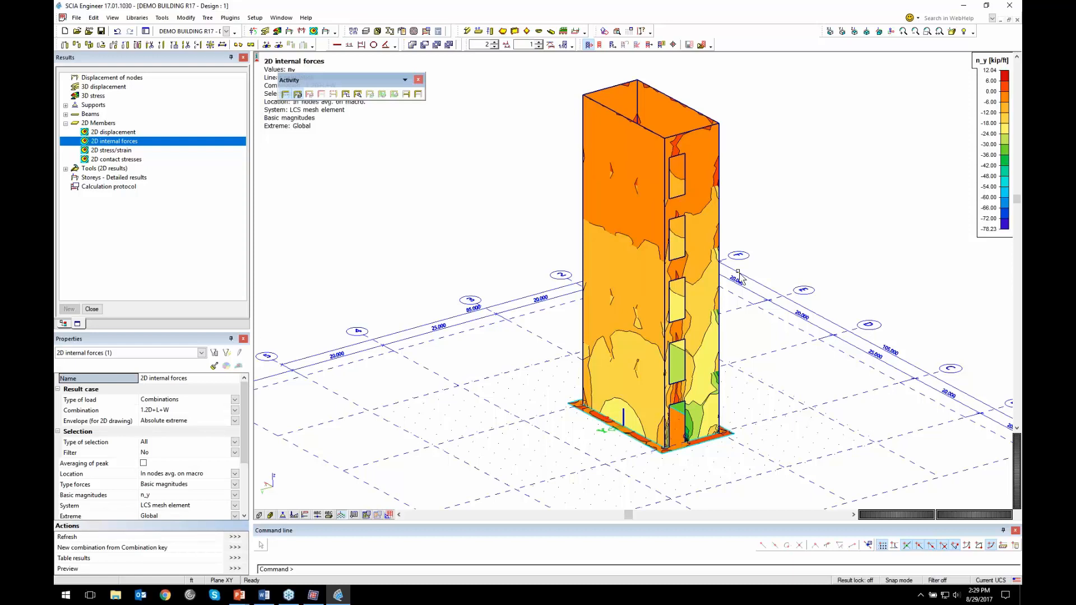
pyautogui.keyDown('ctrl'); pyautogui.moveTo(514, 335); pyautogui.dragTo(514, 355, button='right'); pyautogui.keyUp('ctrl')
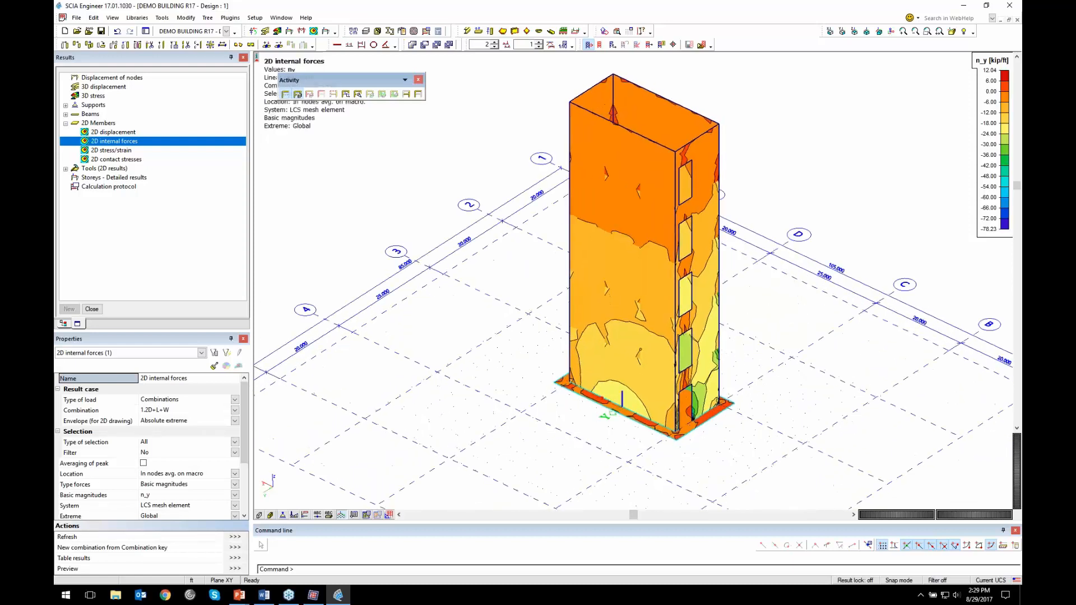
# Display the 2D contact stresses σ_z of the foundation plate in plan view and dock the Activity toolbar
pyautogui.click(182, 159)
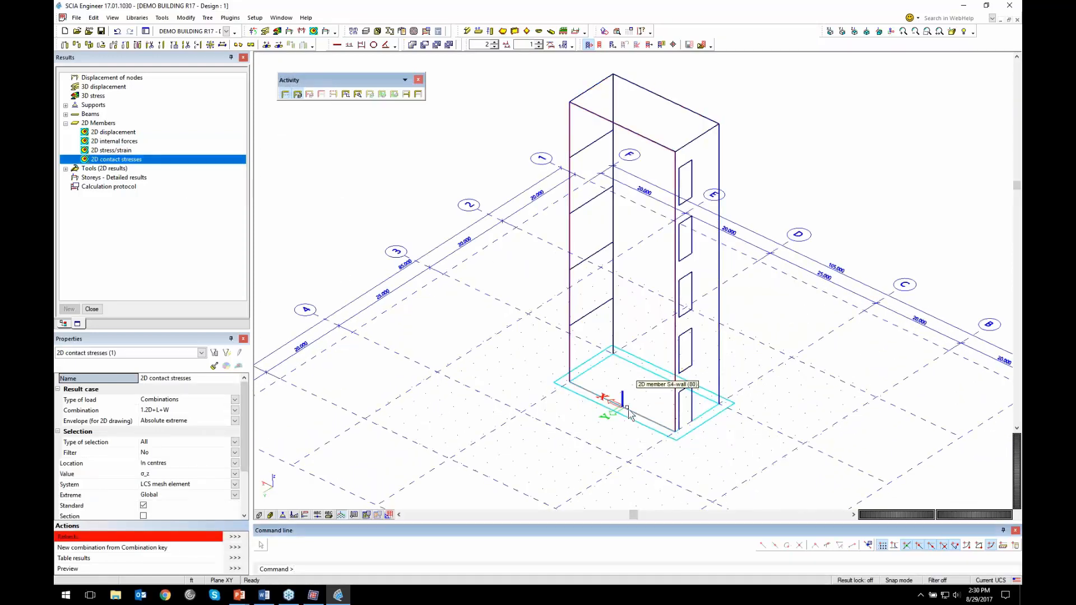
pyautogui.click(854, 31)
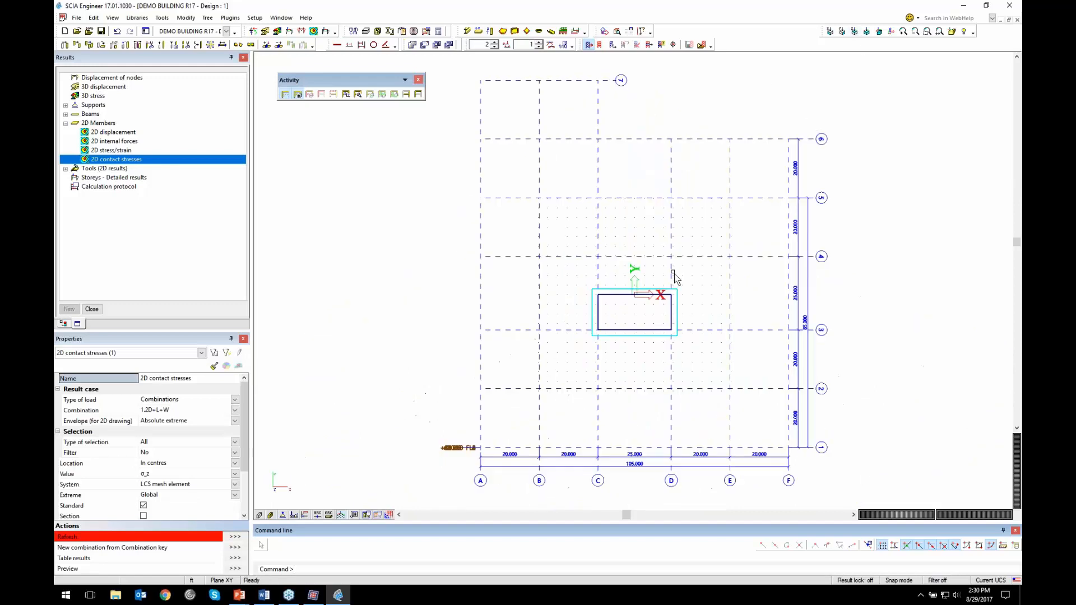
pyautogui.scroll(3, 651, 297)
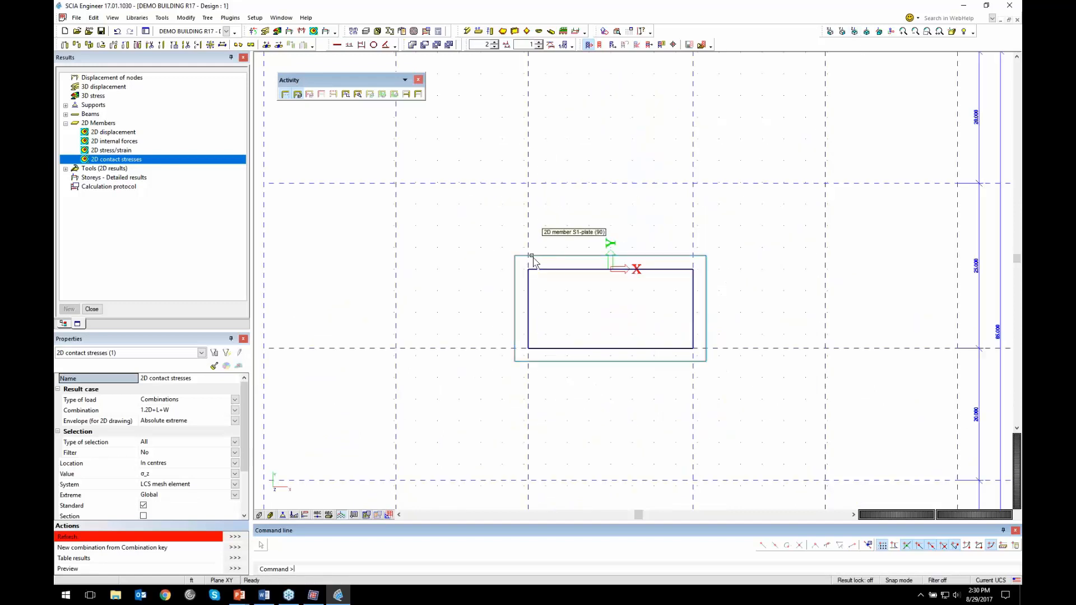
pyautogui.click(234, 537)
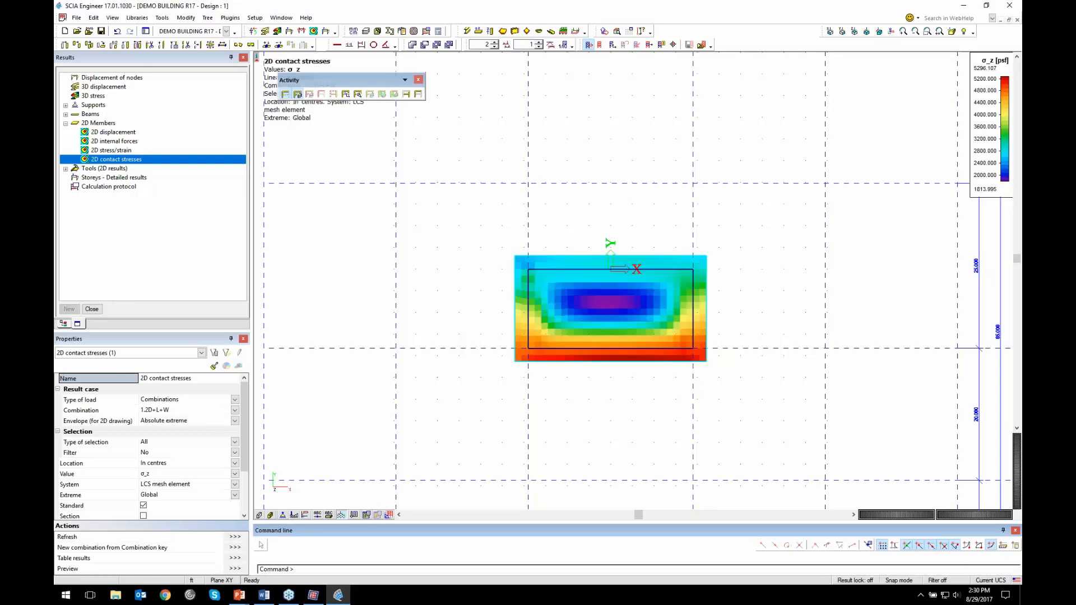
pyautogui.scroll(2, 589, 361)
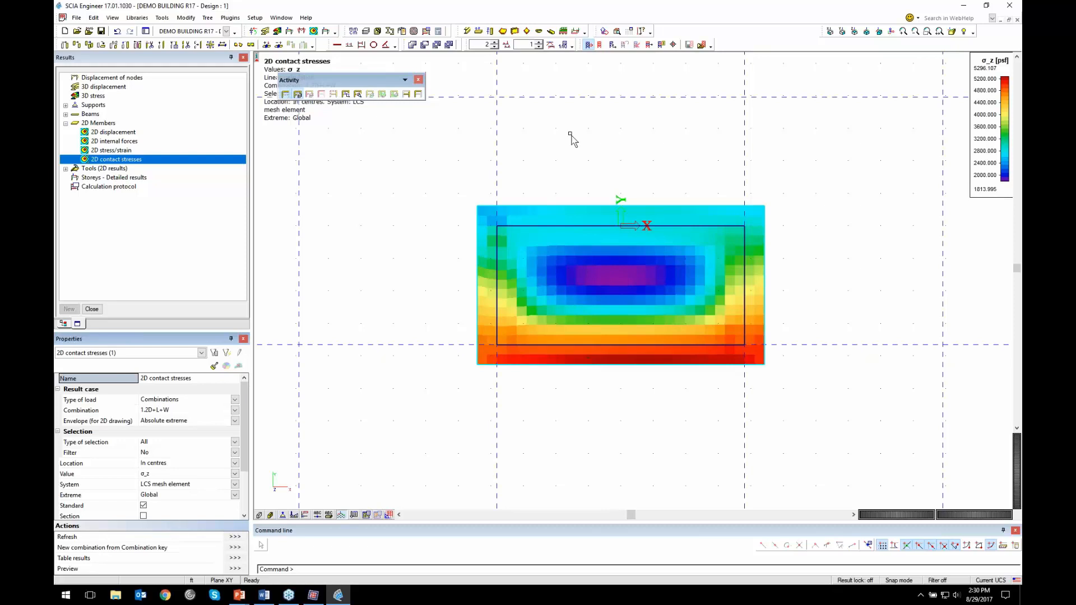
pyautogui.moveTo(342, 79); pyautogui.dragTo(722, 32)
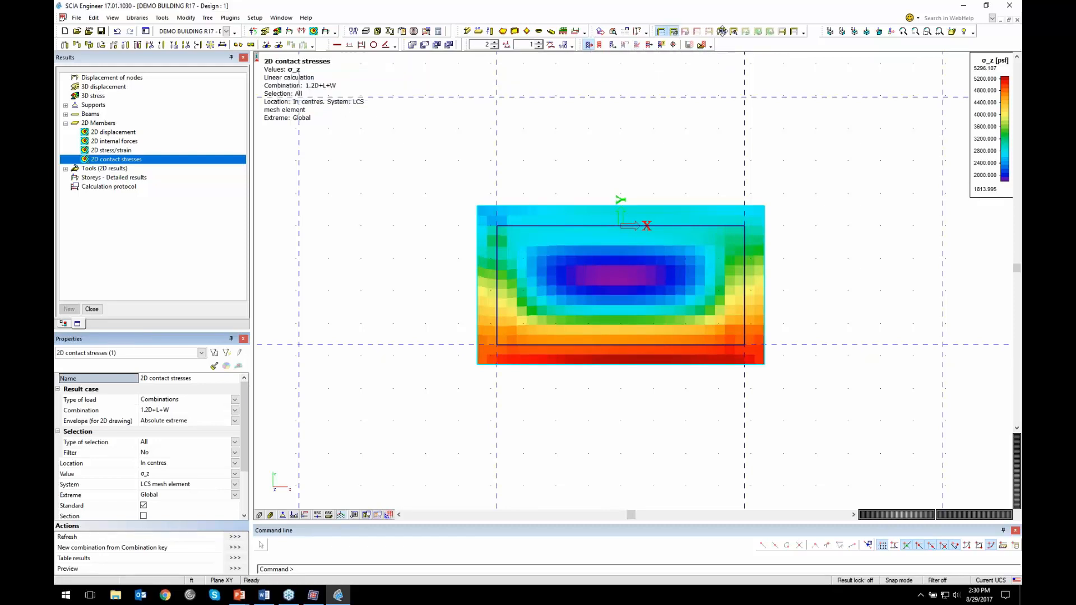
# Insert a live picture in scale of the contact stresses, fitted to page width, into the Engineering report inbox
pyautogui.scroll(2, 630, 353)
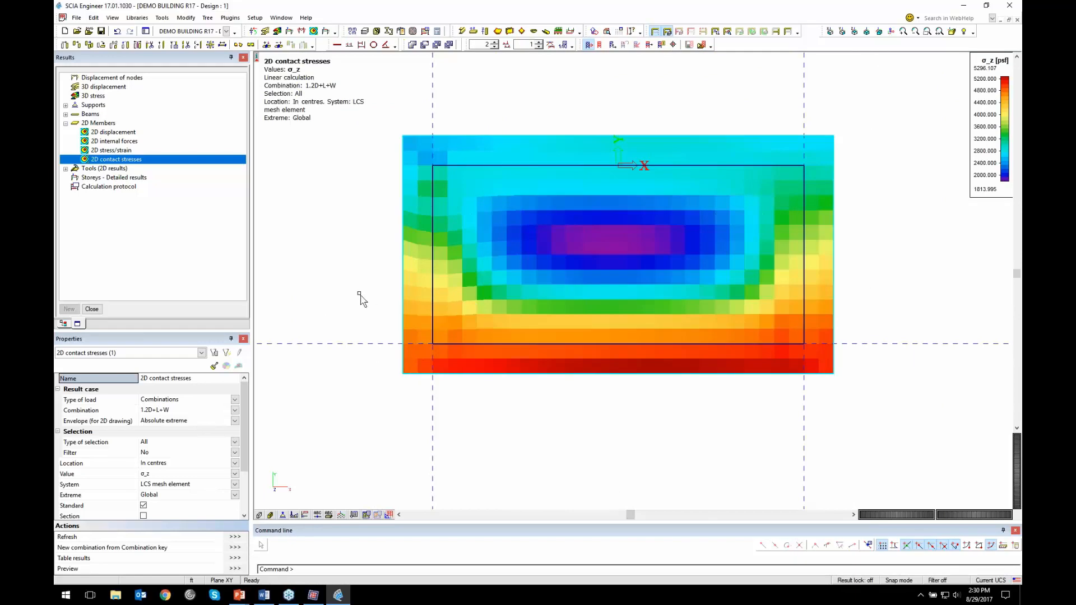
pyautogui.scroll(-2, 371, 271)
pyautogui.moveTo(370, 277); pyautogui.dragTo(427, 288, button='middle')
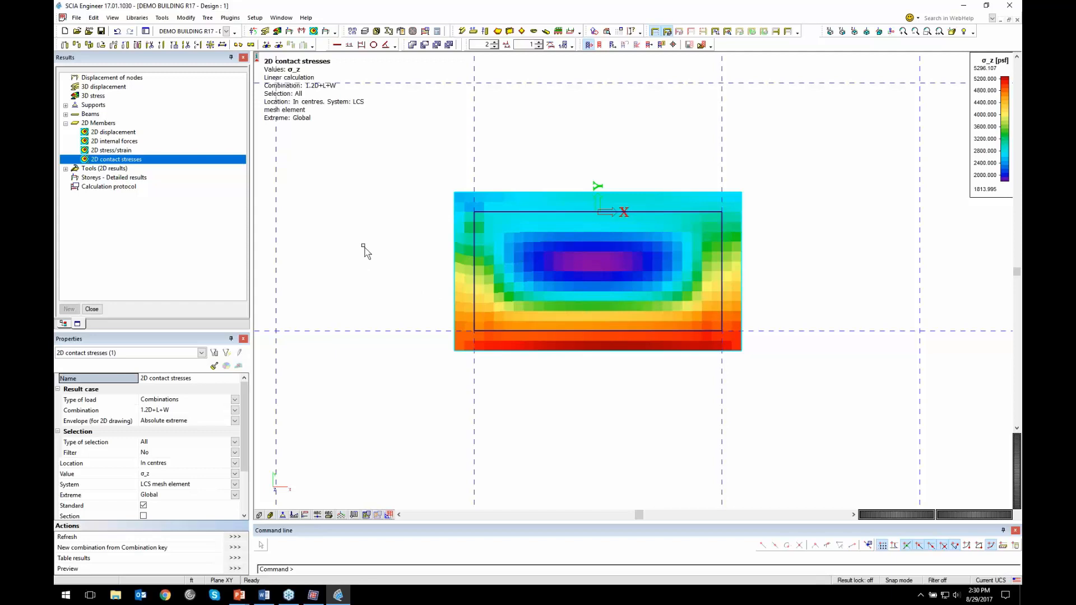
pyautogui.rightClick(357, 222)
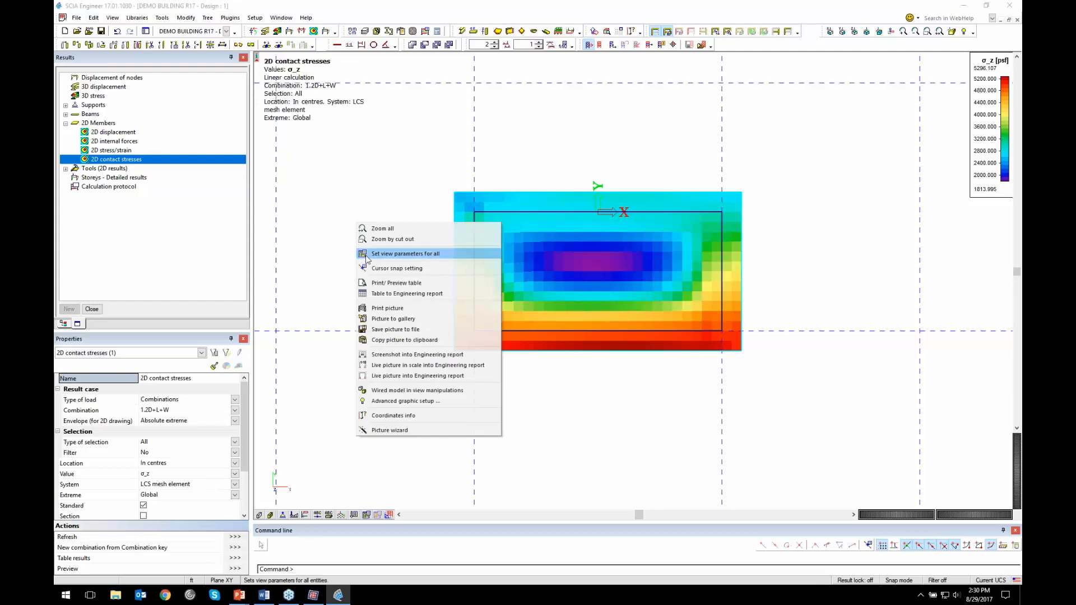
pyautogui.click(400, 367)
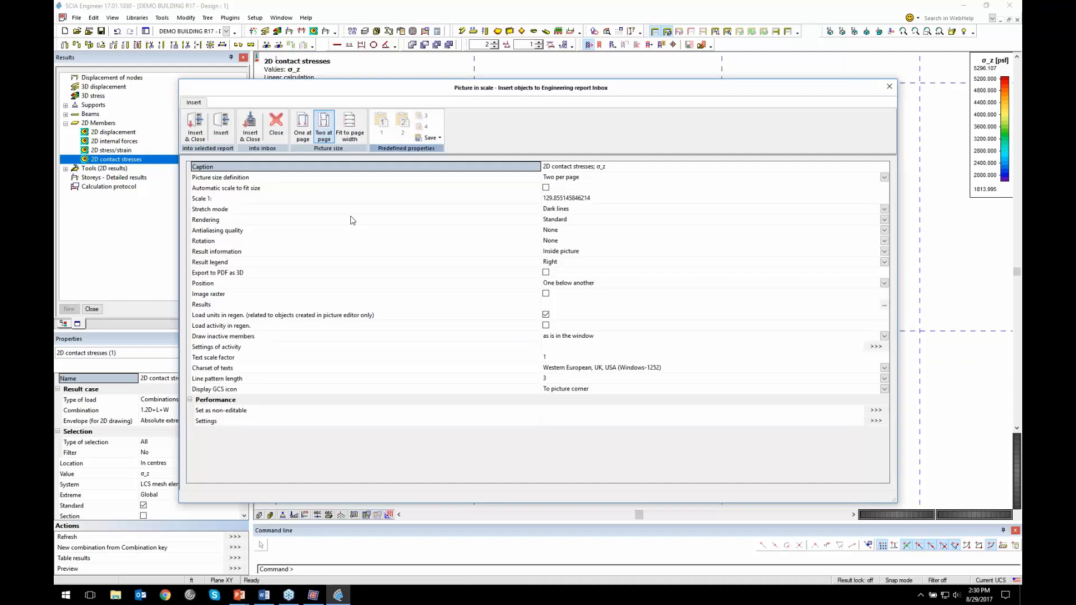
pyautogui.click(351, 140)
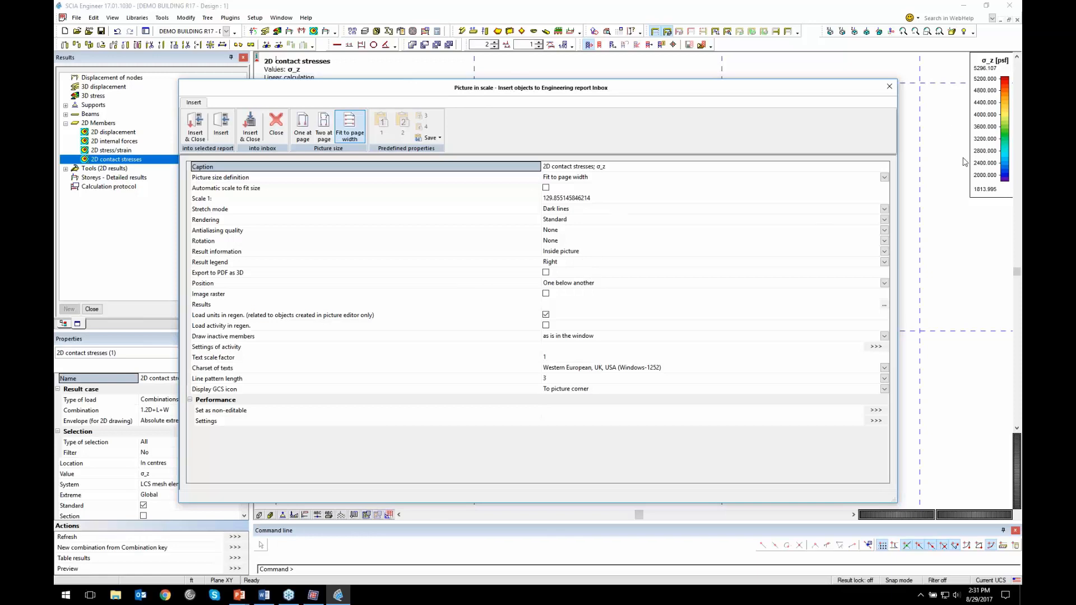
pyautogui.click(260, 138)
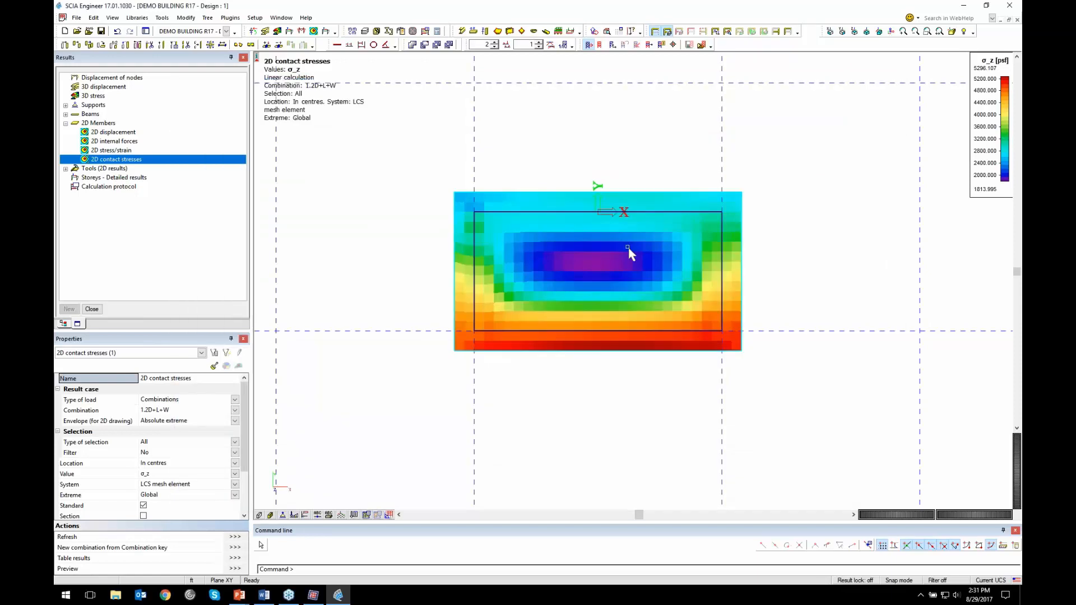
# Insert the 2D contact stresses results table into the Engineering report inbox
pyautogui.rightClick(382, 228)
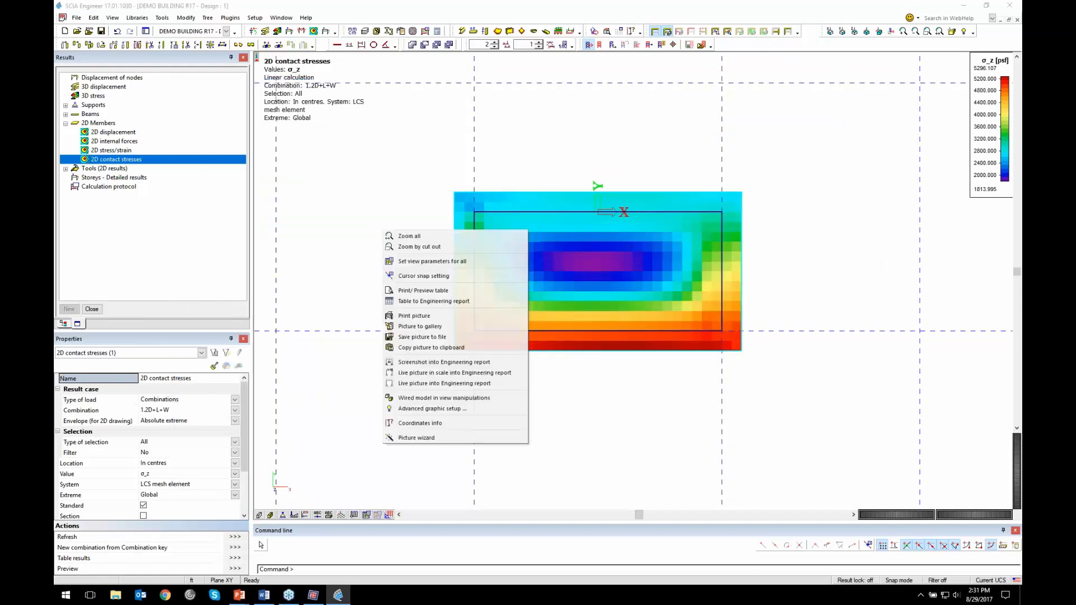
pyautogui.click(418, 303)
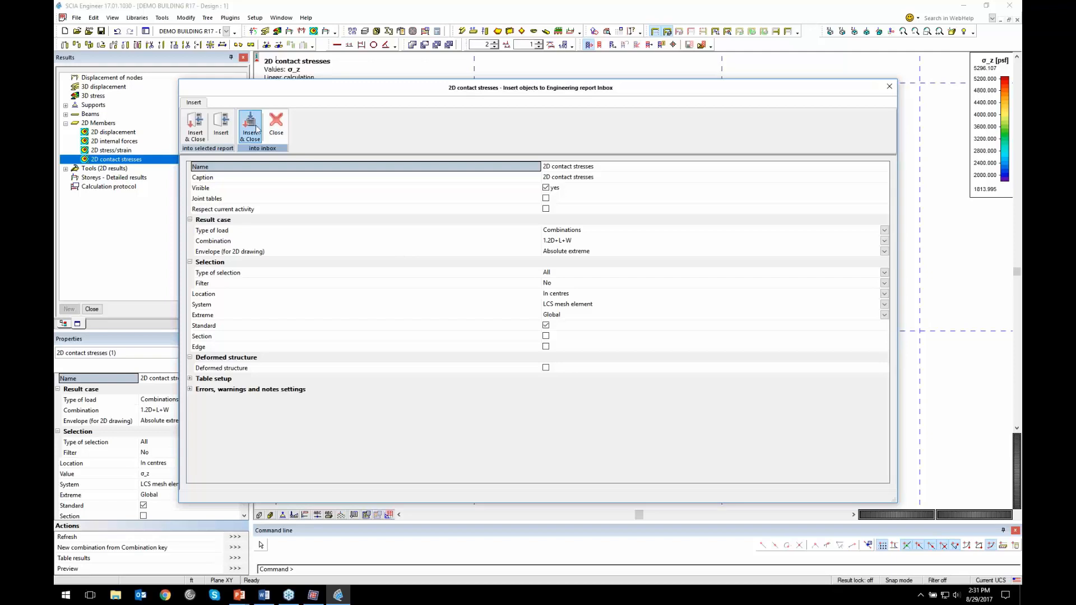
pyautogui.click(248, 136)
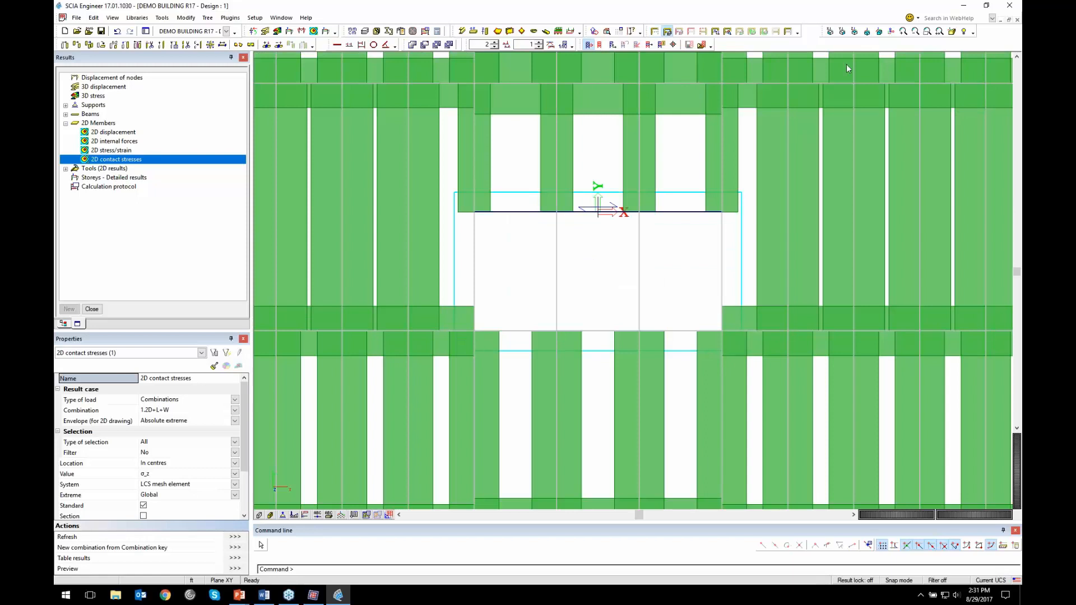
# Select the outermost frame along the building's edge in side view and make only the selected members active
pyautogui.click(867, 32)
pyautogui.keyDown('ctrl'); pyautogui.moveTo(440, 367); pyautogui.dragTo(418, 304, button='right'); pyautogui.keyUp('ctrl')
pyautogui.moveTo(456, 112); pyautogui.dragTo(505, 480)
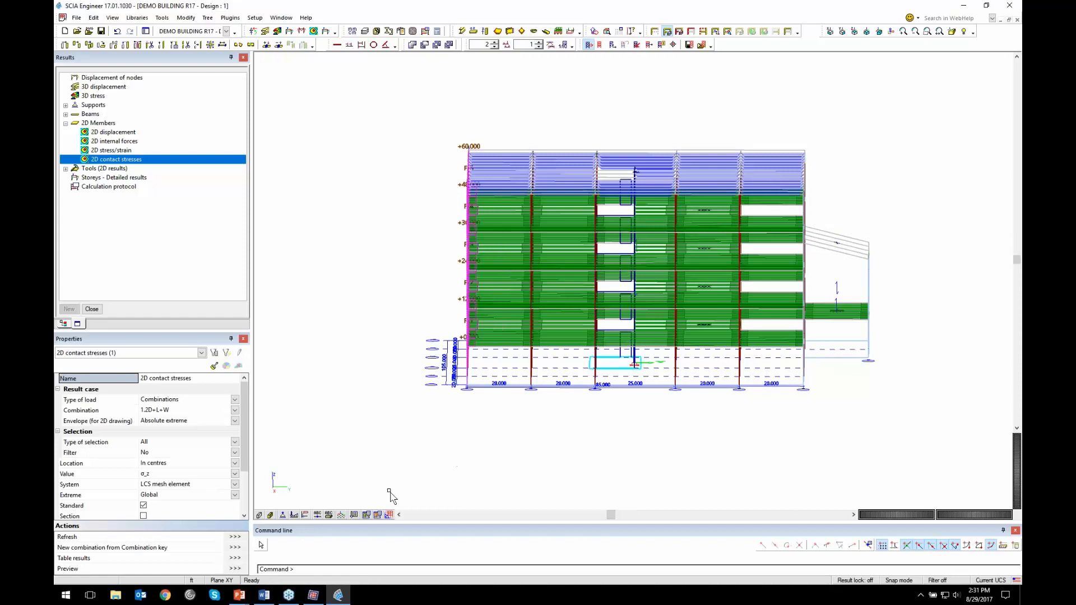
pyautogui.click(691, 32)
pyautogui.click(569, 341)
# Display the total 3D displacement of the isolated frame in an oblique view
pyautogui.keyDown('ctrl'); pyautogui.moveTo(564, 364); pyautogui.dragTo(583, 368, button='right'); pyautogui.keyUp('ctrl')
pyautogui.scroll(4, 386, 255)
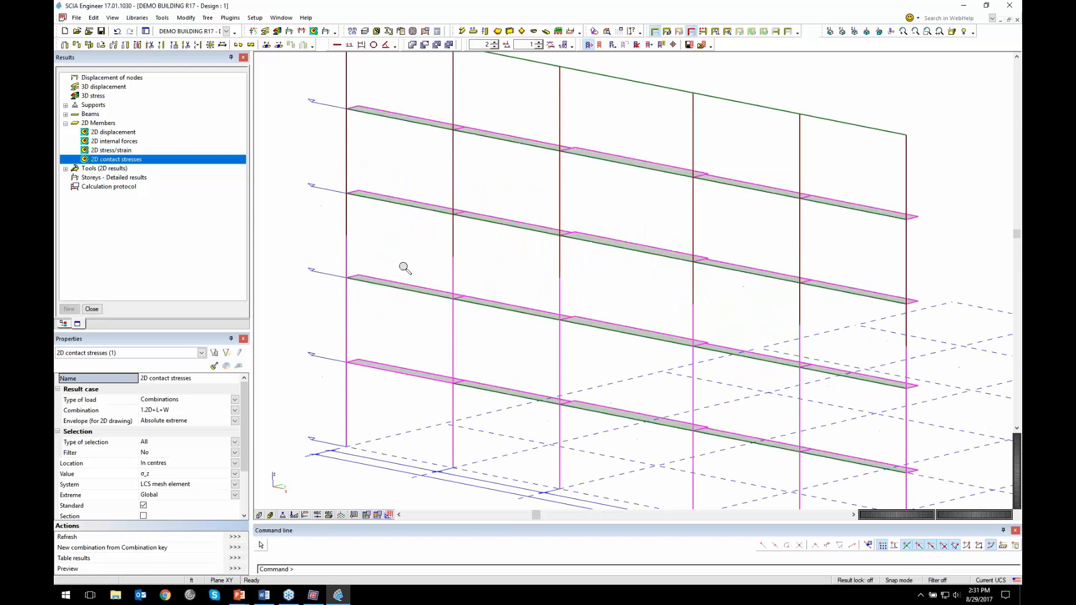
pyautogui.scroll(-4, 397, 267)
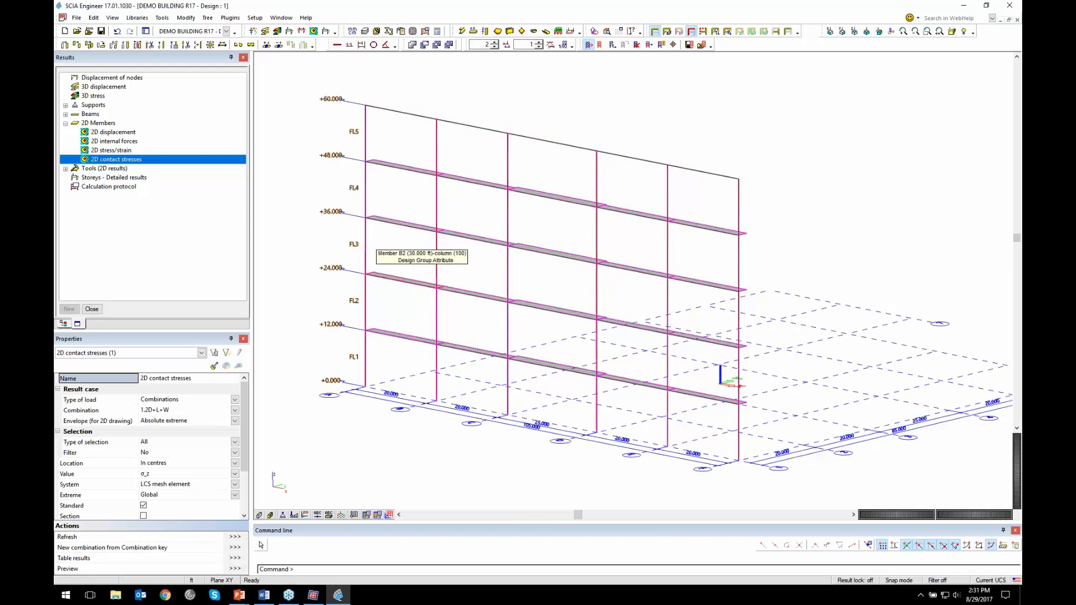
pyautogui.click(168, 87)
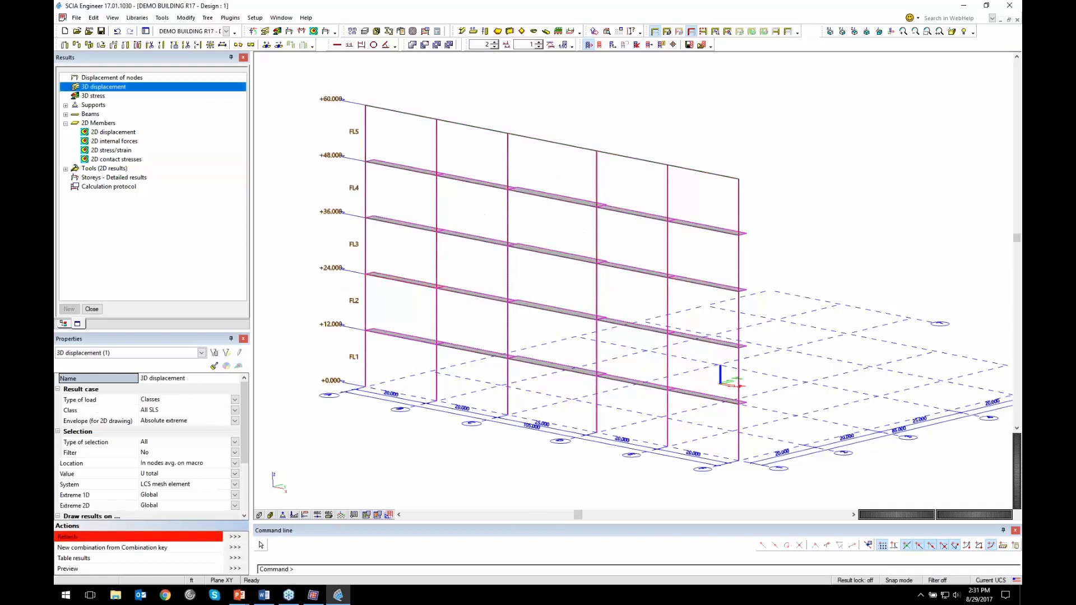
pyautogui.click(241, 539)
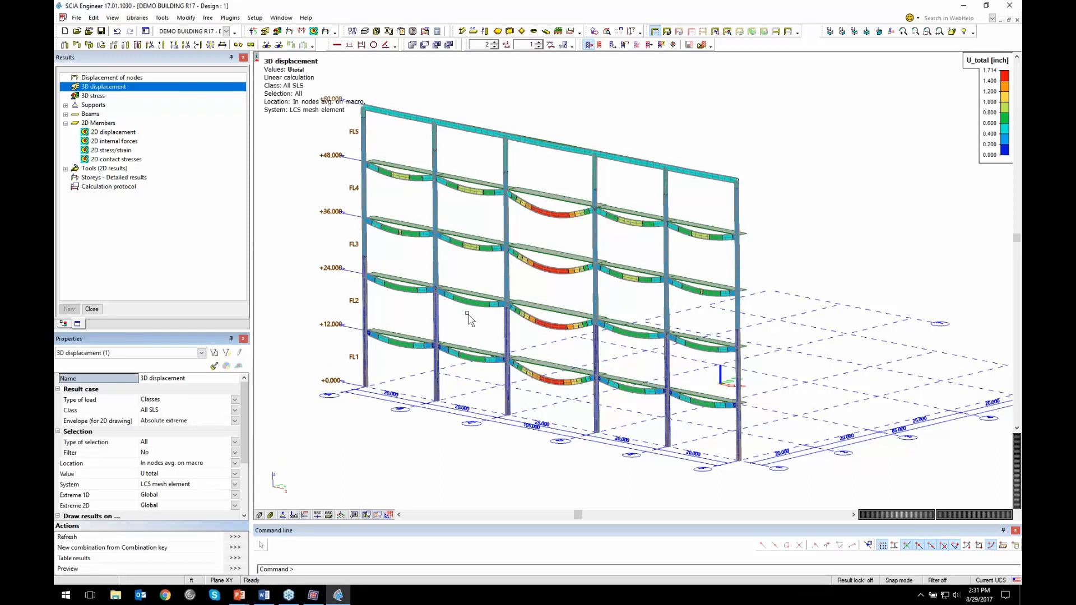
# Display the M_y 1D internal forces on all members of the isolated frame for the Composite design class
pyautogui.doubleClick(90, 114)
pyautogui.click(142, 126)
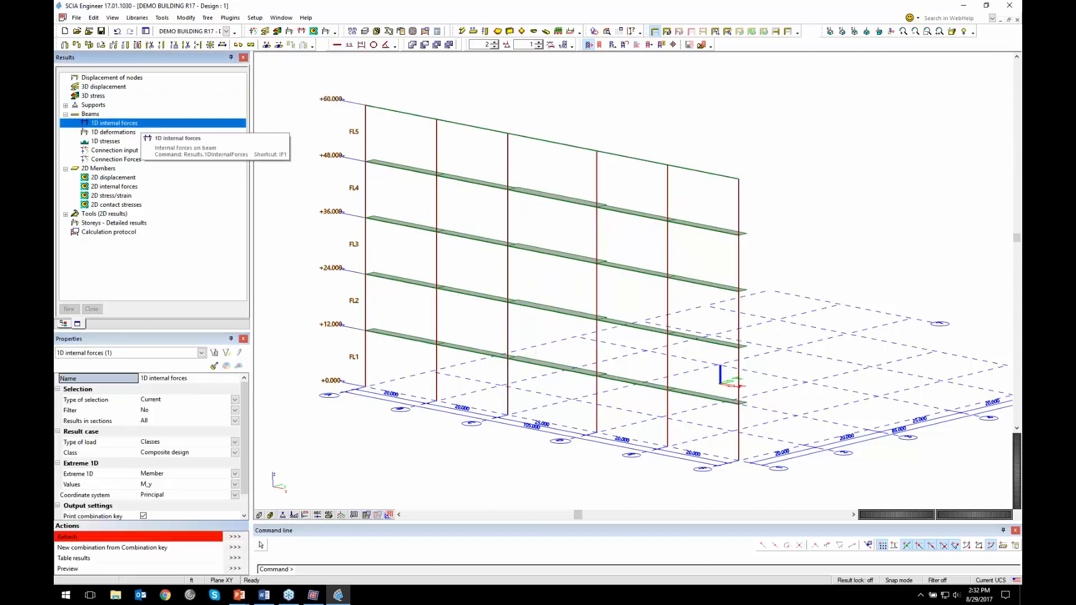
pyautogui.click(236, 538)
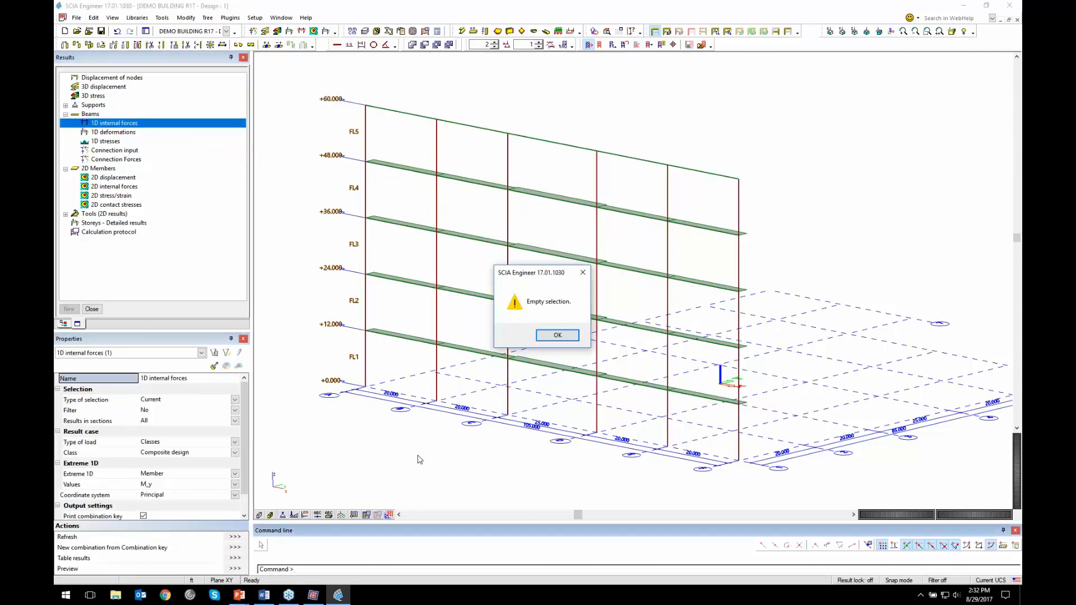
pyautogui.click(552, 337)
pyautogui.click(190, 399)
pyautogui.click(186, 412)
pyautogui.click(234, 537)
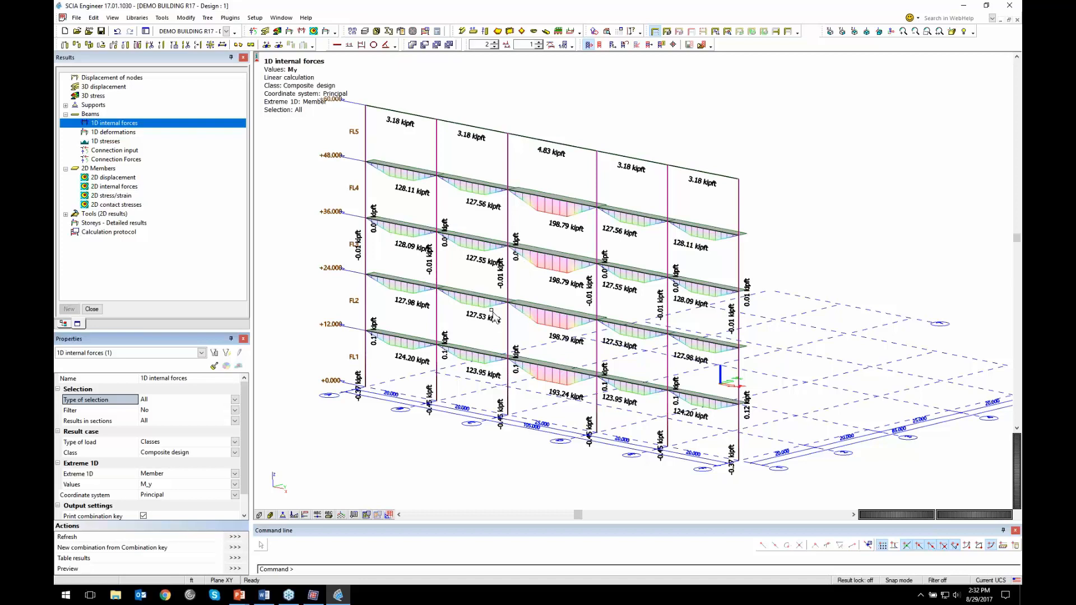
# Turn on the drawing of inactive members and refresh the frame's M_y diagrams
pyautogui.click(788, 32)
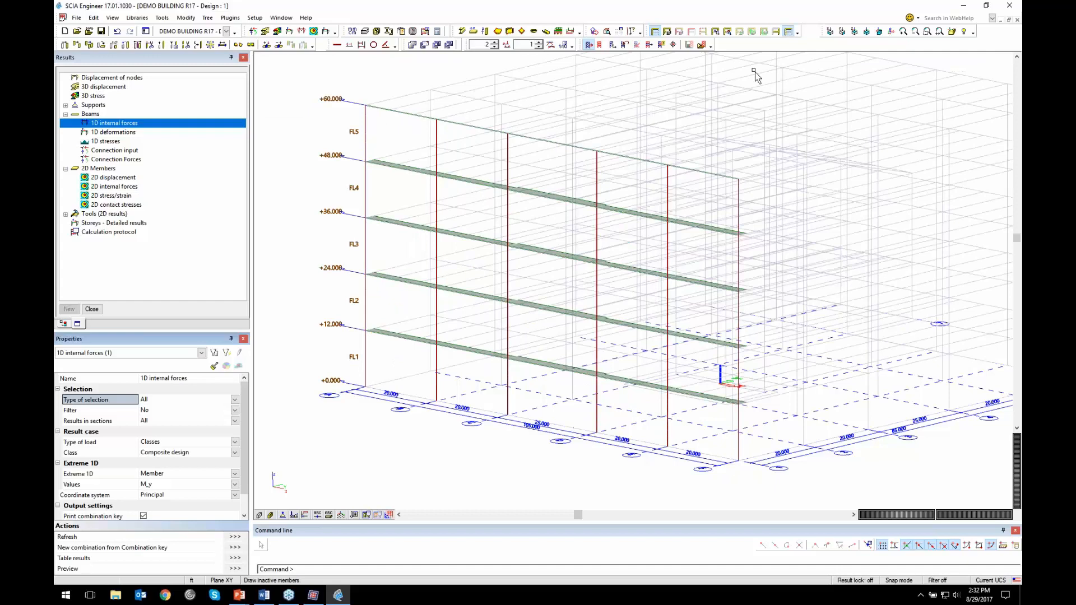
pyautogui.click(231, 537)
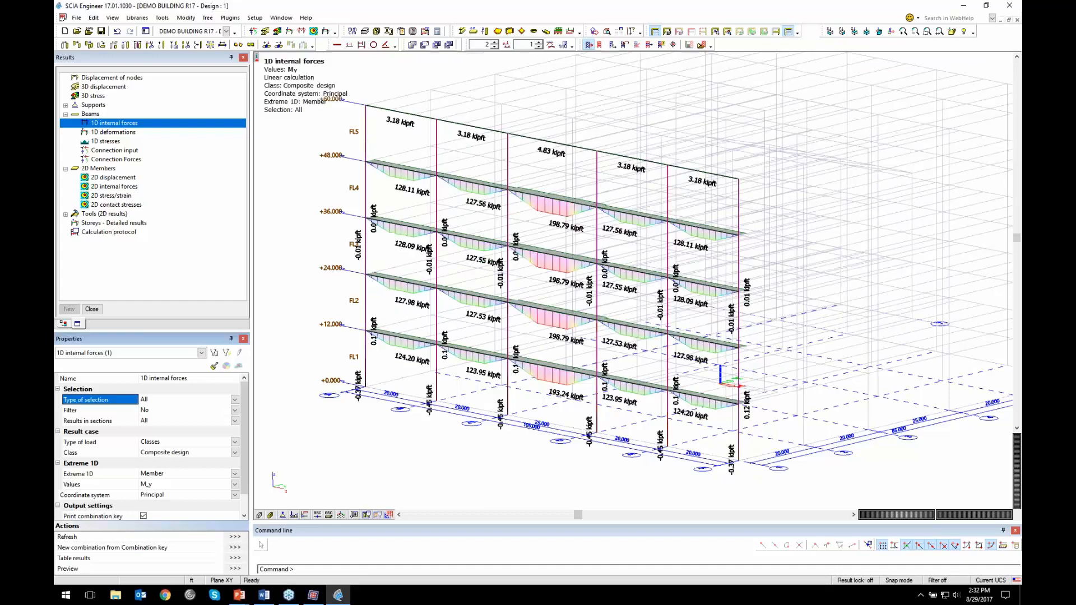
pyautogui.scroll(4, 647, 272)
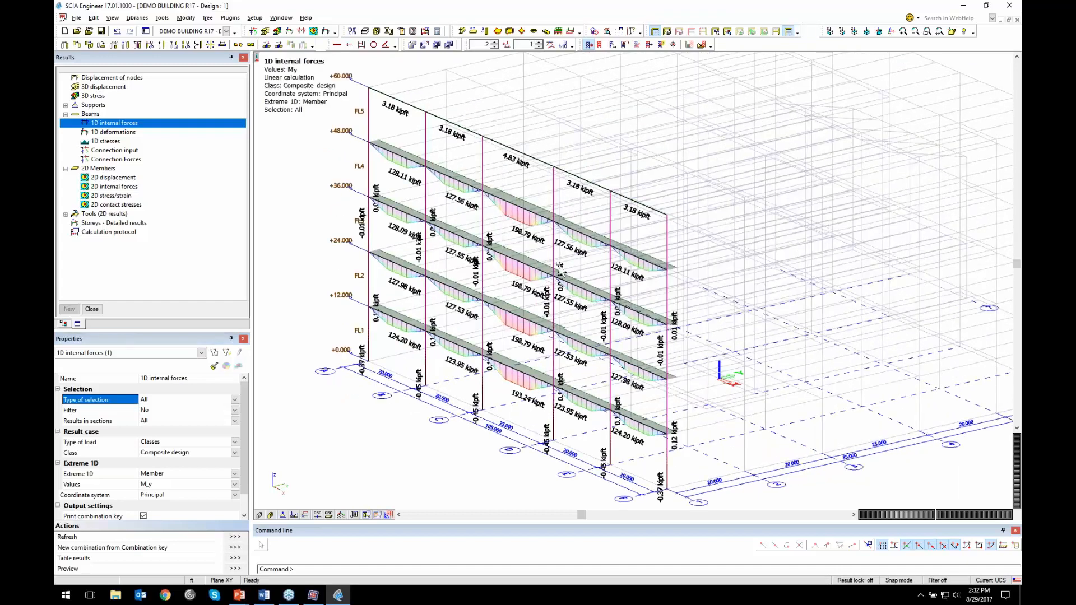
pyautogui.keyDown('ctrl'); pyautogui.moveTo(586, 303); pyautogui.dragTo(606, 287, button='right'); pyautogui.keyUp('ctrl')
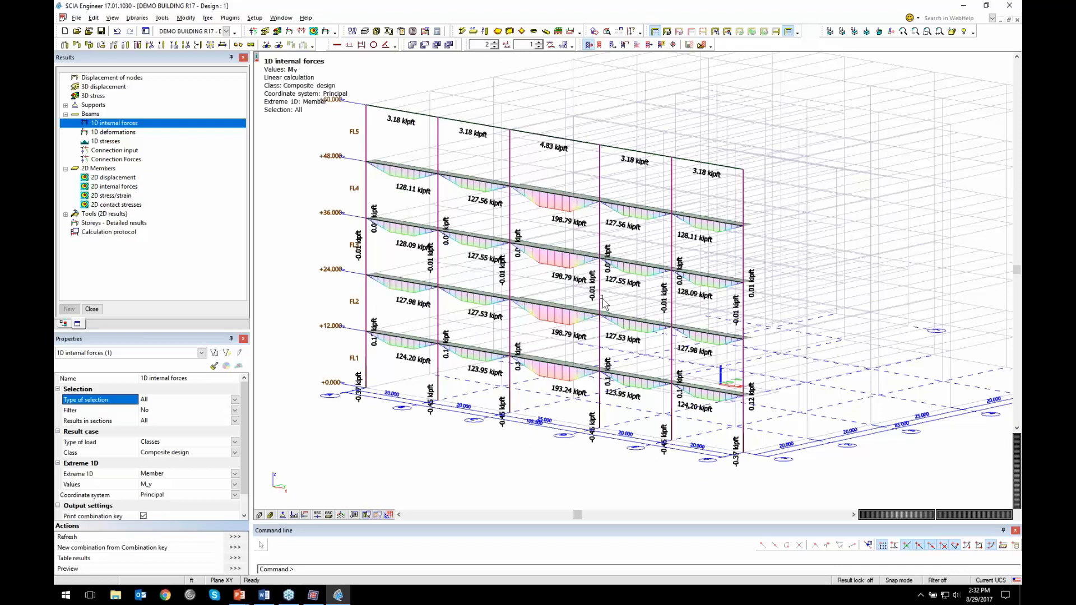
# Set the 1D extreme to Global and refresh the internal force diagrams
pyautogui.click(212, 475)
pyautogui.click(212, 475)
pyautogui.click(195, 519)
pyautogui.click(196, 537)
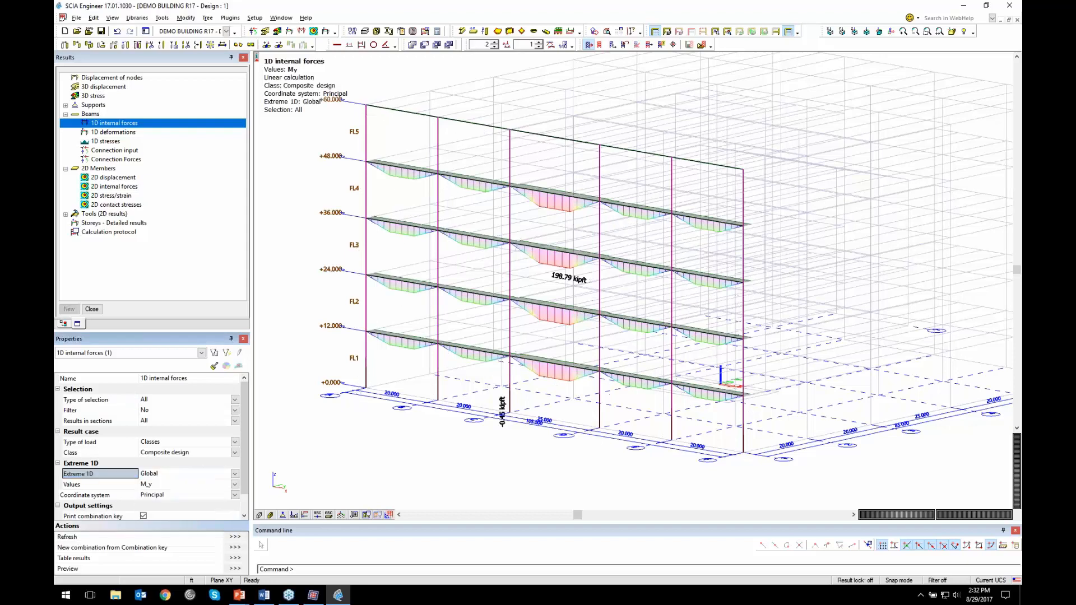
# View the global extreme 1D internal forces as a results table and check its Excel export options
pyautogui.click(236, 559)
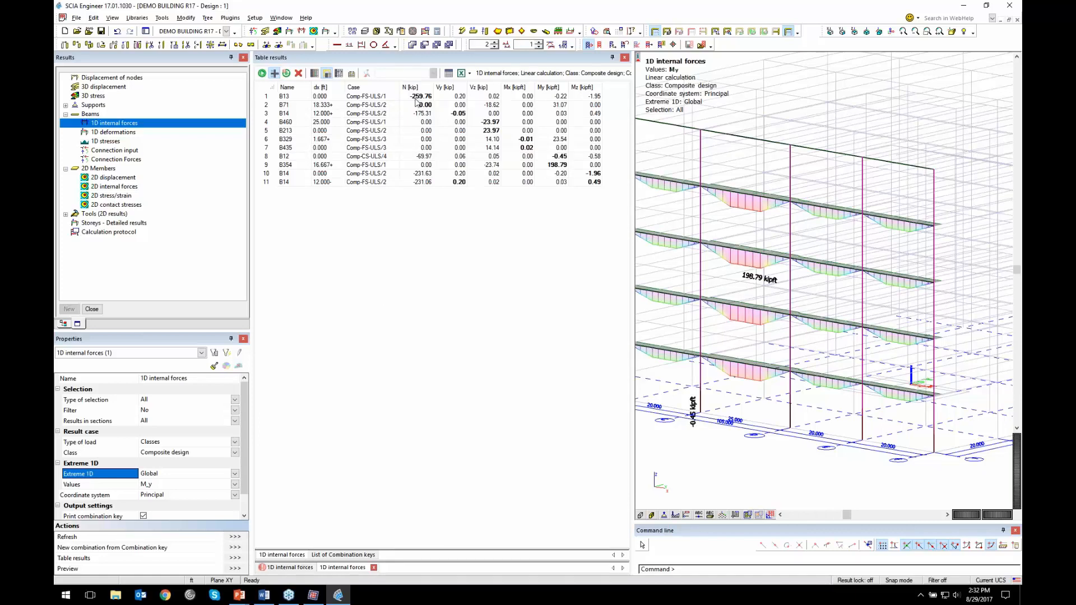
pyautogui.click(469, 73)
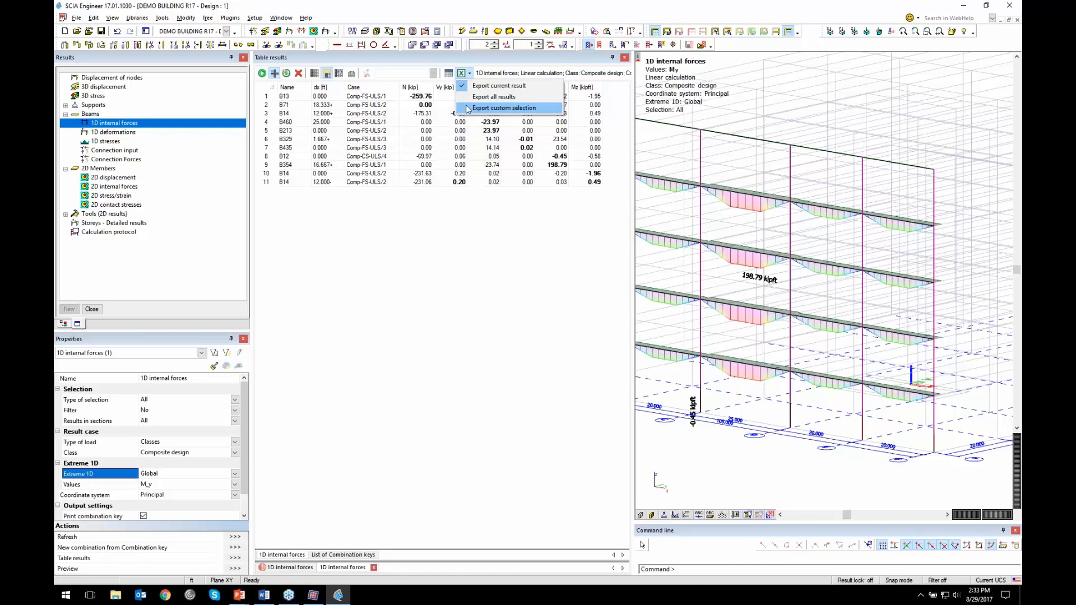
pyautogui.click(486, 419)
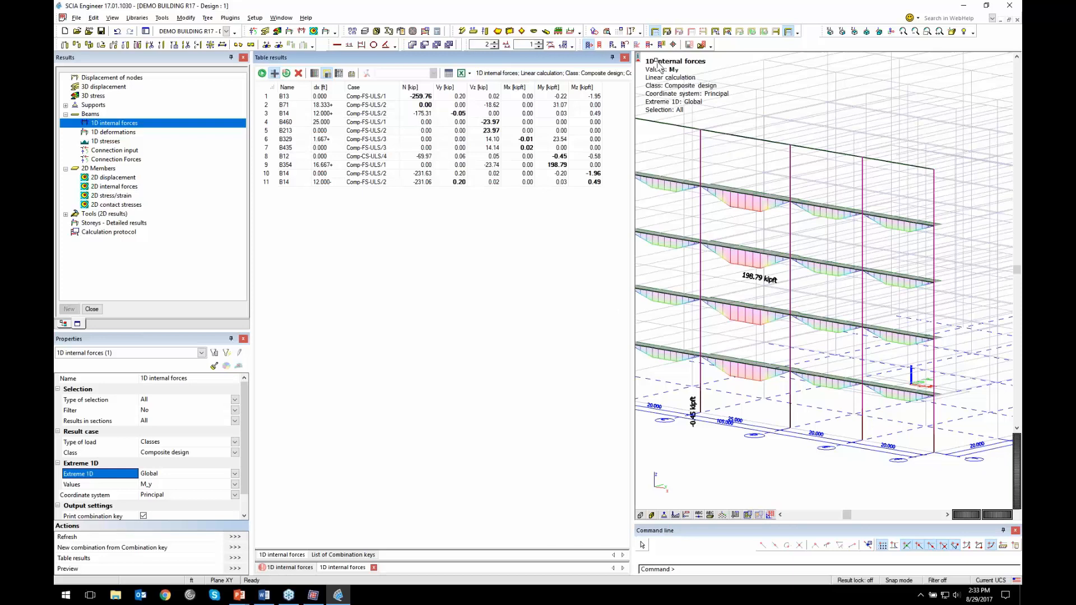
pyautogui.click(625, 57)
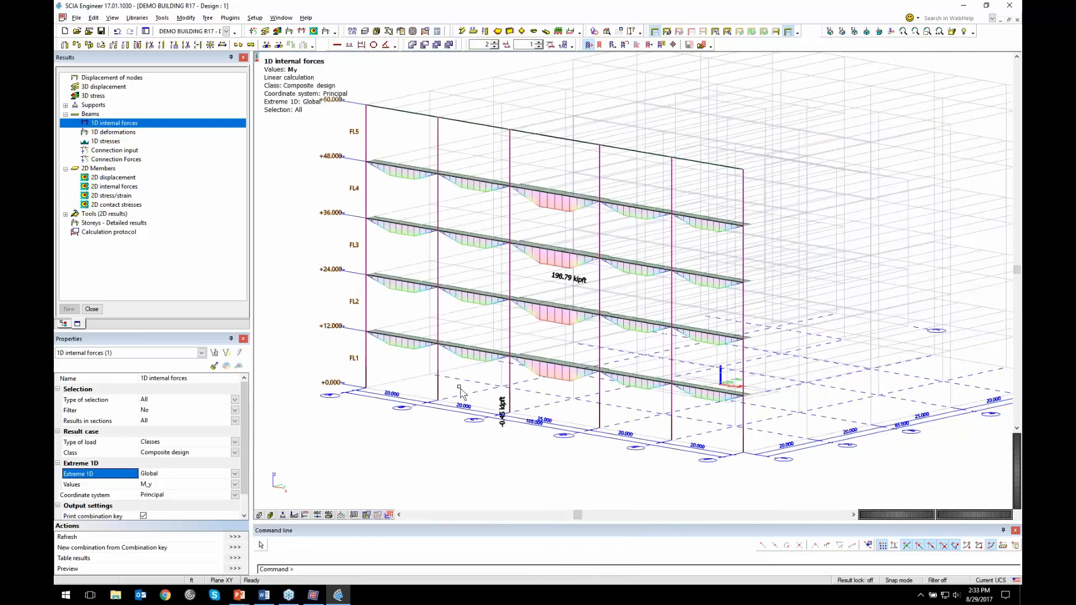
# Display the R_z support reactions with selection All for the load combination 1.2D+1.6L
pyautogui.doubleClick(103, 108)
pyautogui.click(105, 114)
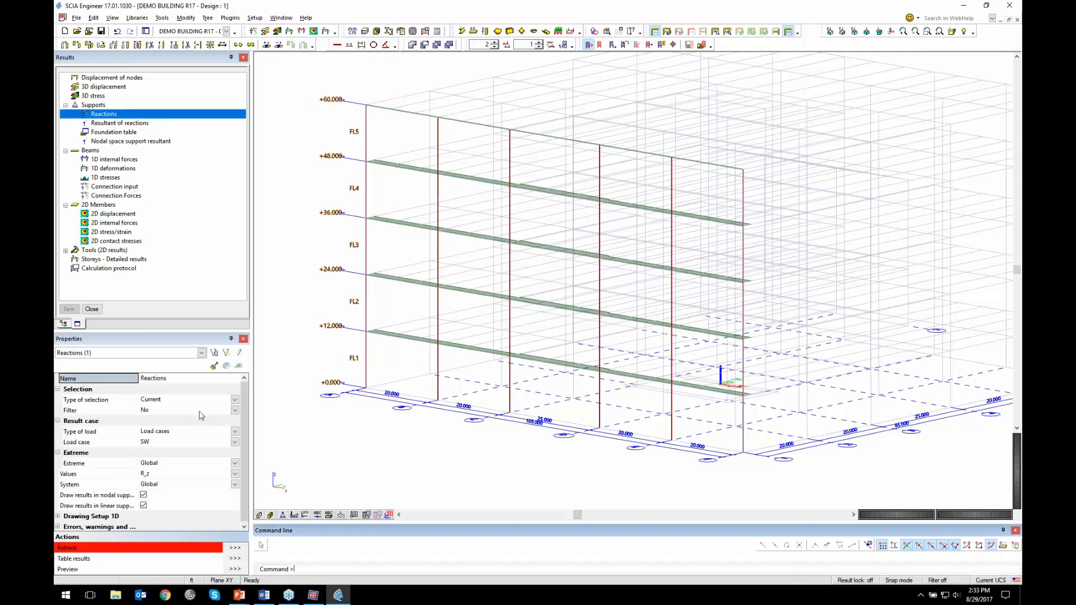
pyautogui.click(196, 399)
pyautogui.click(197, 416)
pyautogui.click(205, 433)
pyautogui.click(168, 450)
pyautogui.click(235, 537)
# Set the reaction extreme to Member and refresh the values at the frame's column bases
pyautogui.moveTo(536, 424); pyautogui.dragTo(553, 377, button='middle')
pyautogui.click(224, 463)
pyautogui.click(168, 486)
pyautogui.click(235, 537)
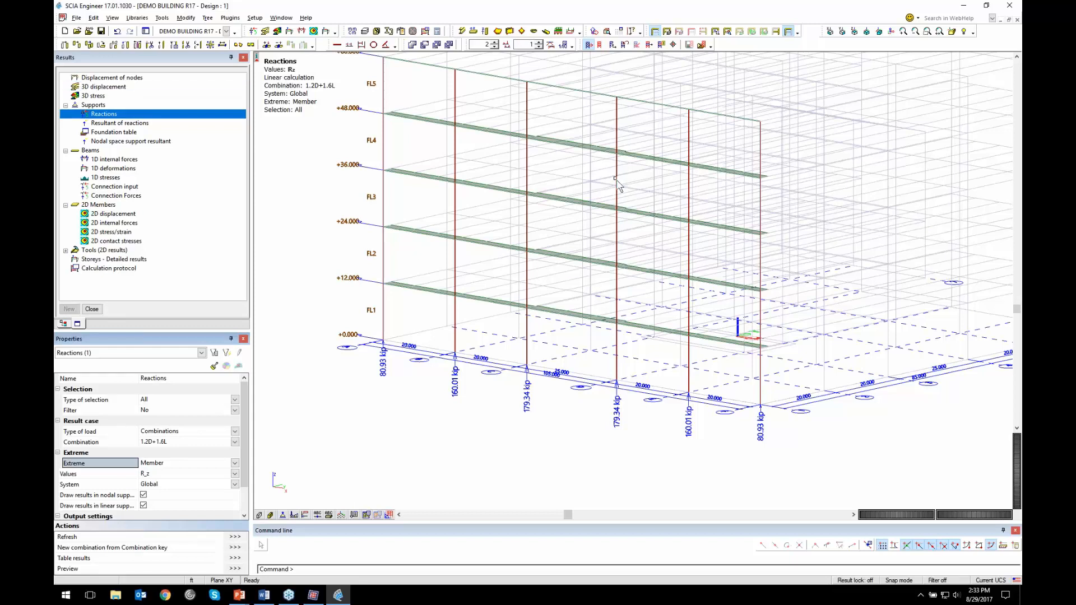
pyautogui.moveTo(654, 292); pyautogui.dragTo(667, 330, button='middle')
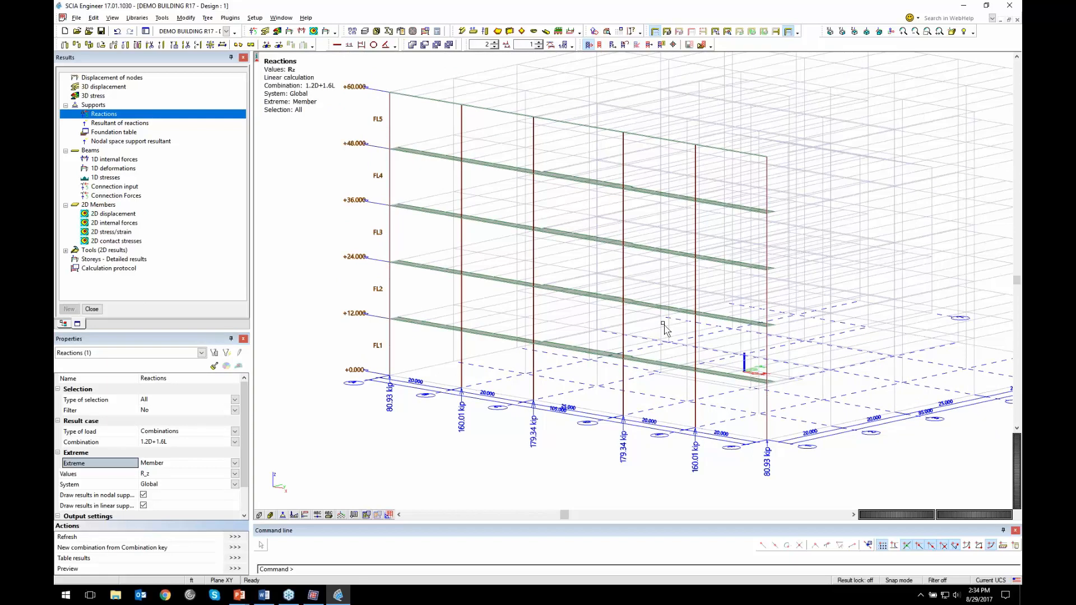
# Leave the results, make the whole building active again and expand Beams and Joists in the Steel service
pyautogui.click(91, 309)
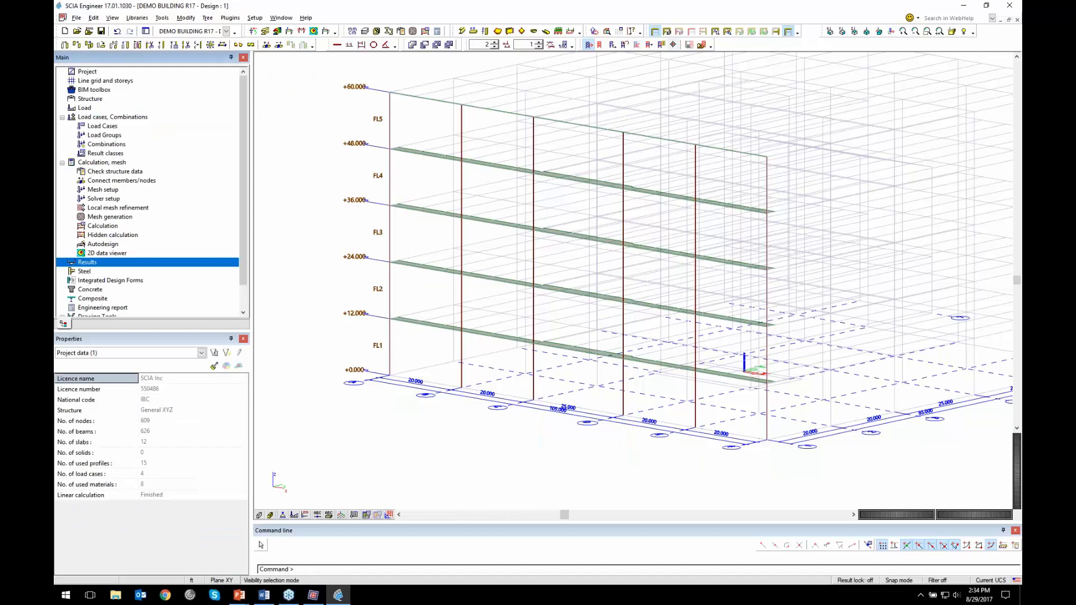
pyautogui.click(655, 33)
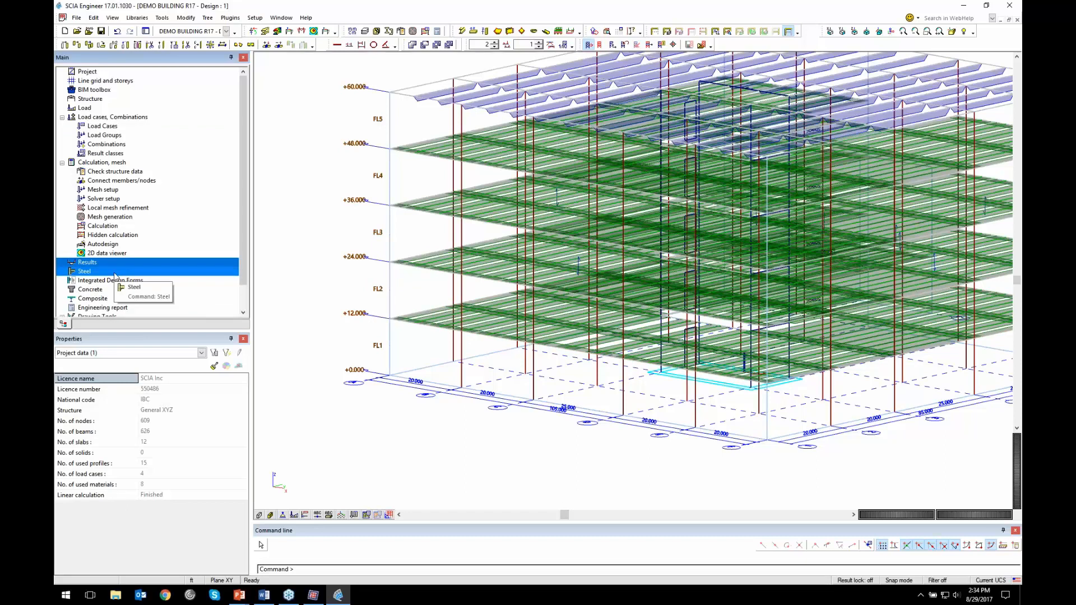
pyautogui.scroll(-1, 117, 270)
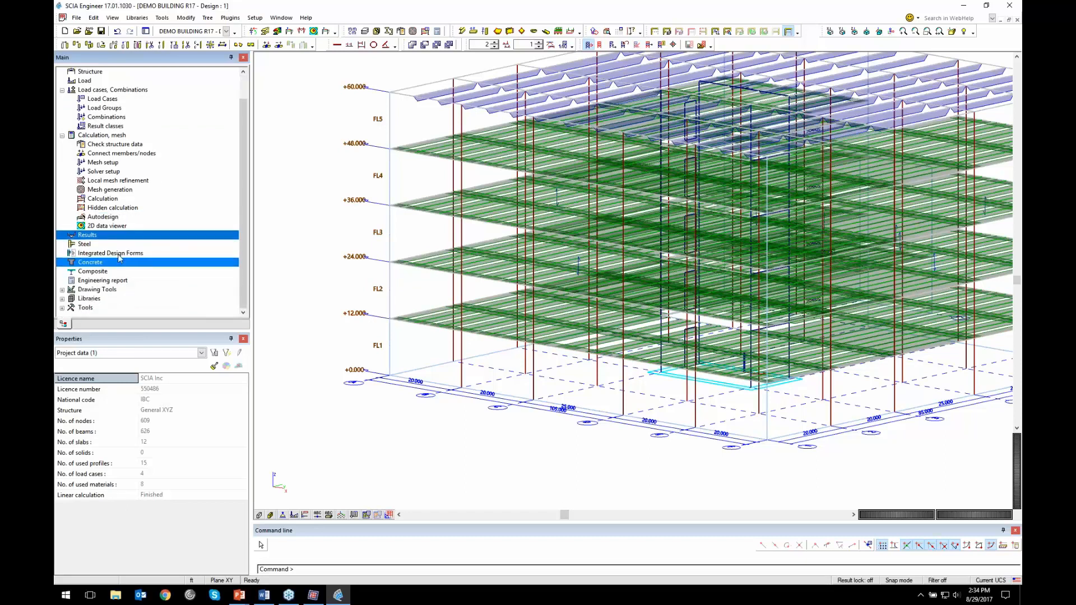
pyautogui.doubleClick(89, 245)
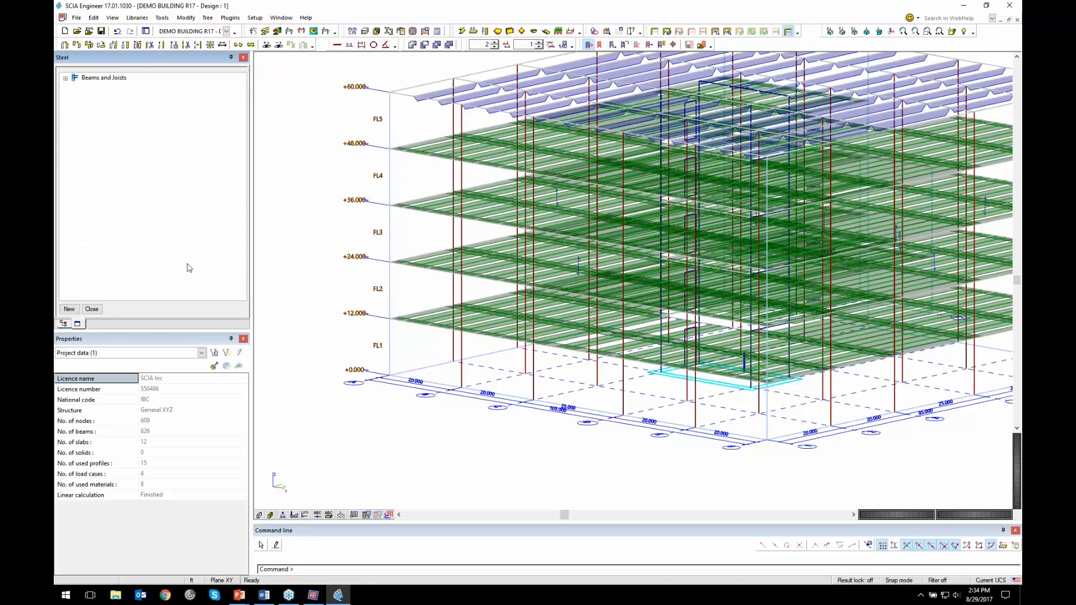
pyautogui.moveTo(589, 368)
pyautogui.keyDown('ctrl'); pyautogui.mouseDown(button='right')
pyautogui.moveTo(549, 370)
pyautogui.moveTo(562, 363)
pyautogui.moveTo(578, 374)
pyautogui.mouseUp(button='right'); pyautogui.keyUp('ctrl')
pyautogui.keyDown('shift'); pyautogui.moveTo(510, 158); pyautogui.dragTo(457, 232, button='right'); pyautogui.keyUp('shift')
pyautogui.click(65, 79)
# Select the lower W10X30 corner column of the building
pyautogui.keyDown('shift'); pyautogui.moveTo(377, 361); pyautogui.dragTo(375, 293, button='right'); pyautogui.keyUp('shift')
pyautogui.scroll(-4, 375, 293)
pyautogui.click(387, 300)
pyautogui.keyDown('ctrl'); pyautogui.moveTo(394, 339); pyautogui.dragTo(401, 267, button='right'); pyautogui.keyUp('ctrl')
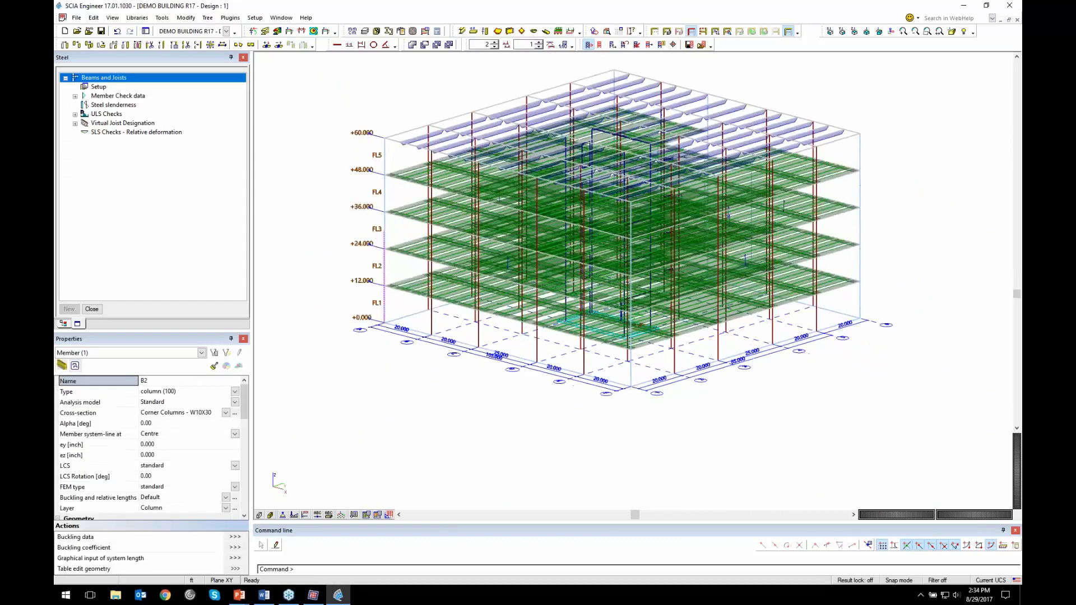
pyautogui.scroll(2, 352, 266)
pyautogui.moveTo(400, 248); pyautogui.dragTo(405, 286, button='middle')
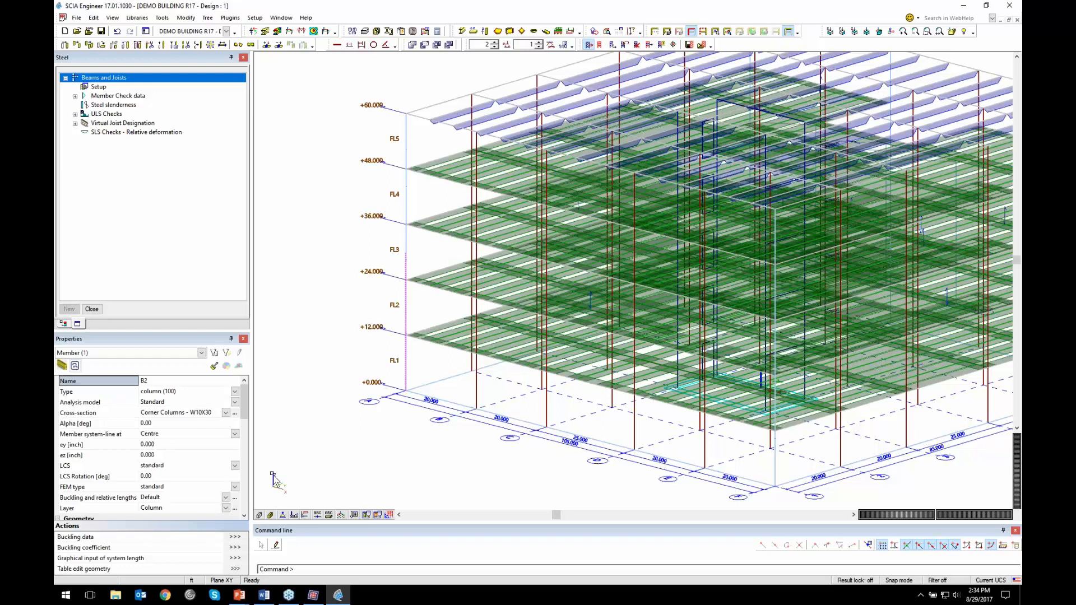
# Review the base settings of buckling data BC1 and assign it to the selected corner column
pyautogui.click(235, 498)
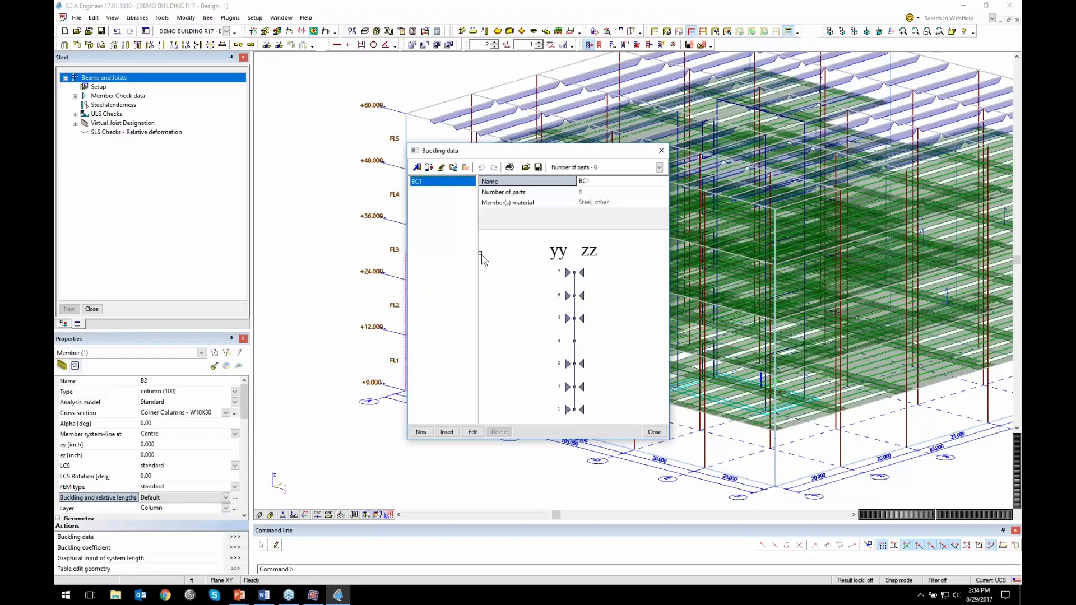
pyautogui.moveTo(575, 154); pyautogui.dragTo(646, 125)
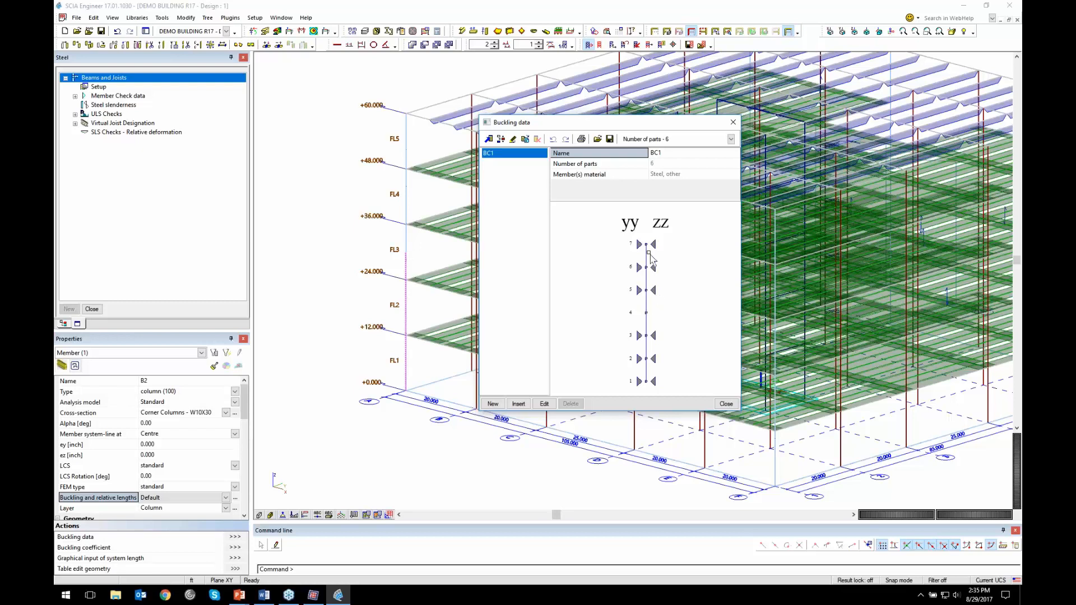
pyautogui.click(543, 404)
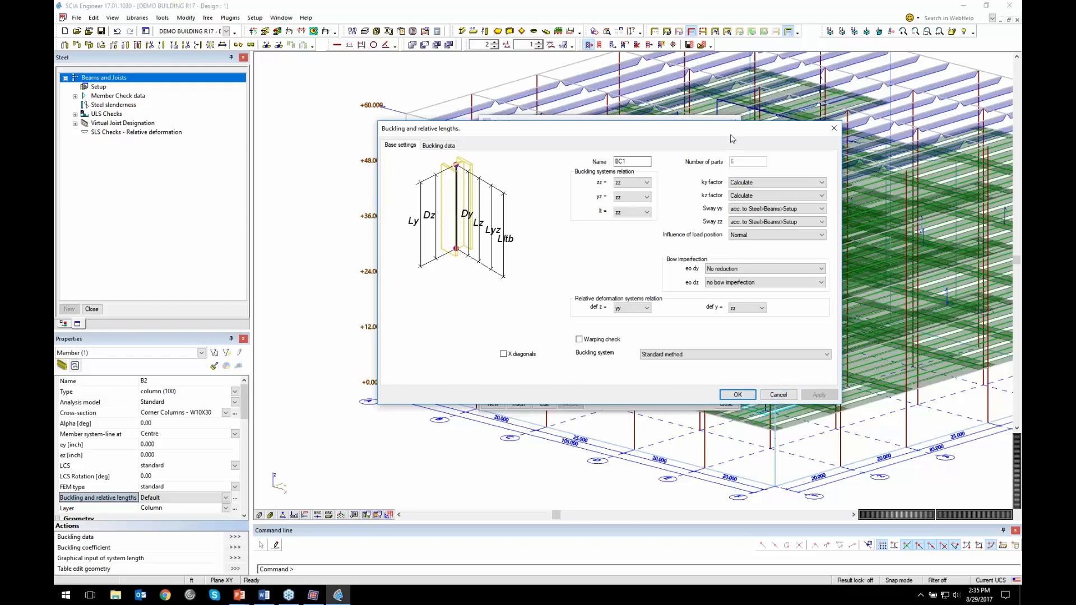
pyautogui.click(738, 395)
pyautogui.click(726, 404)
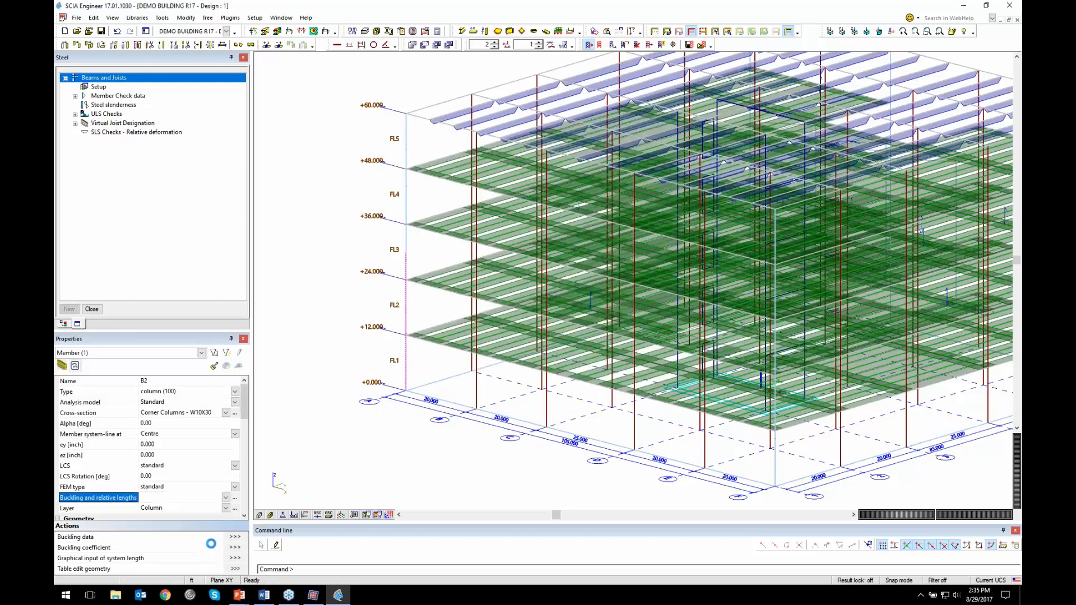
# Examine the corner column's system lengths for yy and zz in the graphical input, then cancel it
pyautogui.click(236, 558)
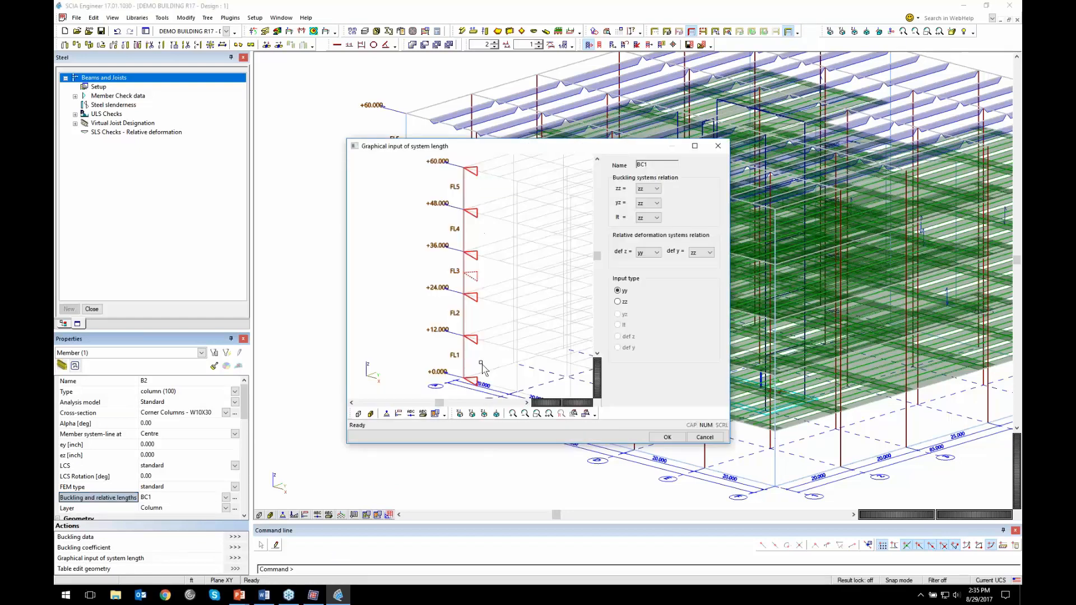
pyautogui.click(622, 302)
pyautogui.click(623, 291)
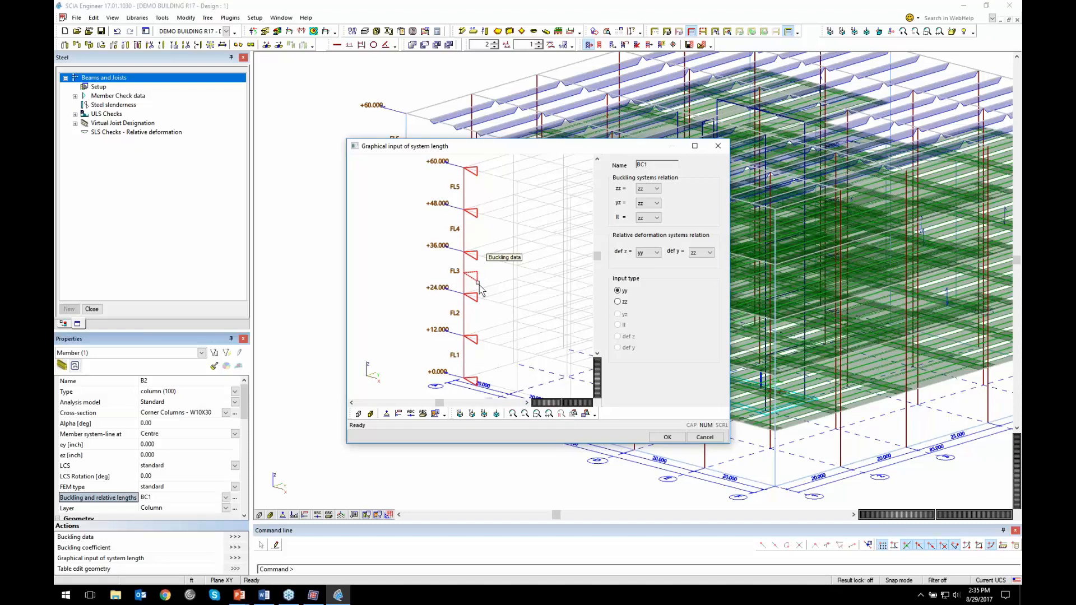
pyautogui.click(705, 438)
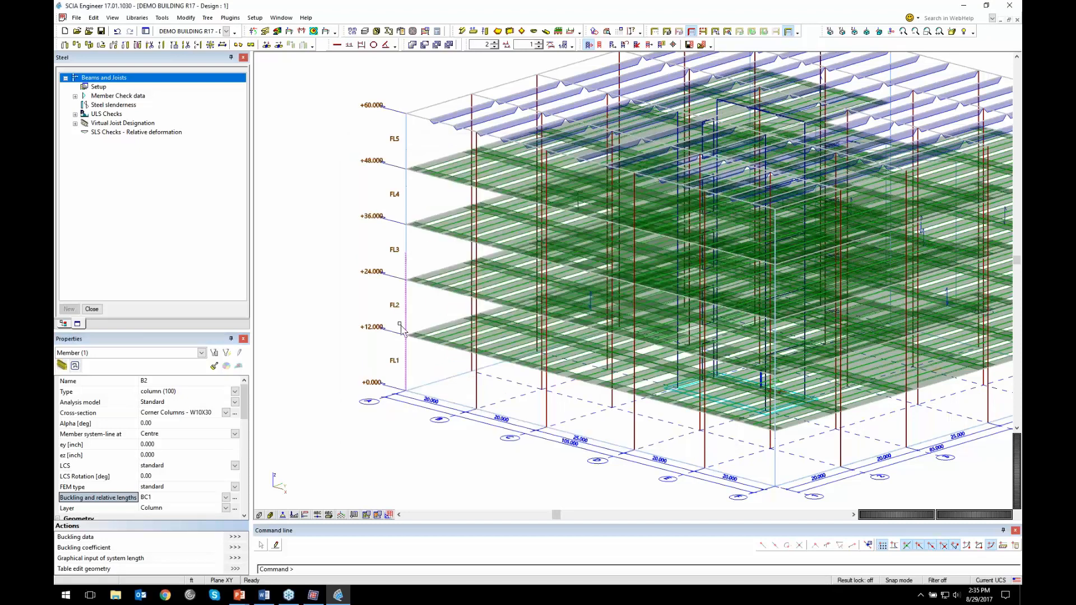
# Open the LRFD check among the steel ULS checks
pyautogui.click(84, 114)
pyautogui.click(75, 114)
pyautogui.click(116, 132)
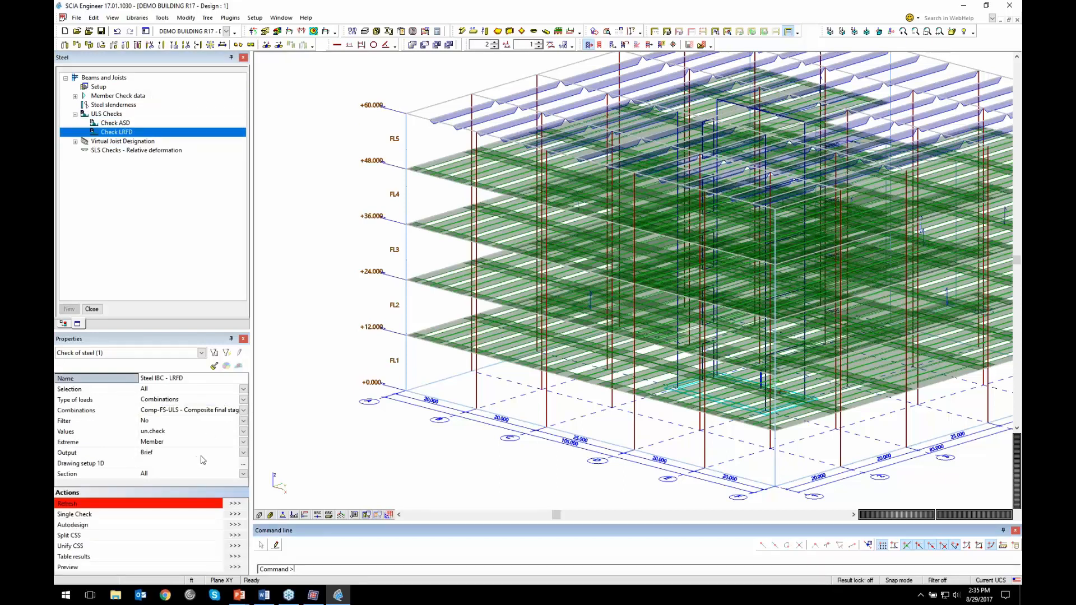
# Review the selection, load type, combination and filter options of the LRFD check
pyautogui.click(172, 423)
pyautogui.click(173, 423)
pyautogui.click(173, 389)
pyautogui.click(176, 422)
pyautogui.click(179, 400)
pyautogui.click(169, 410)
pyautogui.click(180, 401)
pyautogui.click(179, 399)
pyautogui.click(179, 390)
pyautogui.click(147, 399)
# Select all members that share the corner column's layer, Column
pyautogui.click(406, 367)
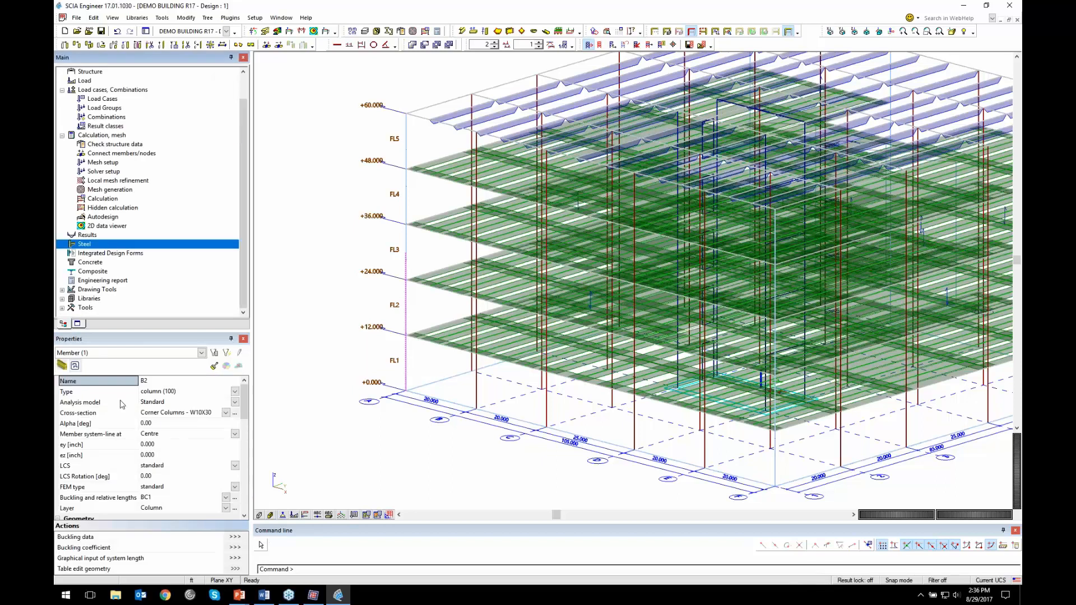
pyautogui.click(116, 508)
pyautogui.click(227, 353)
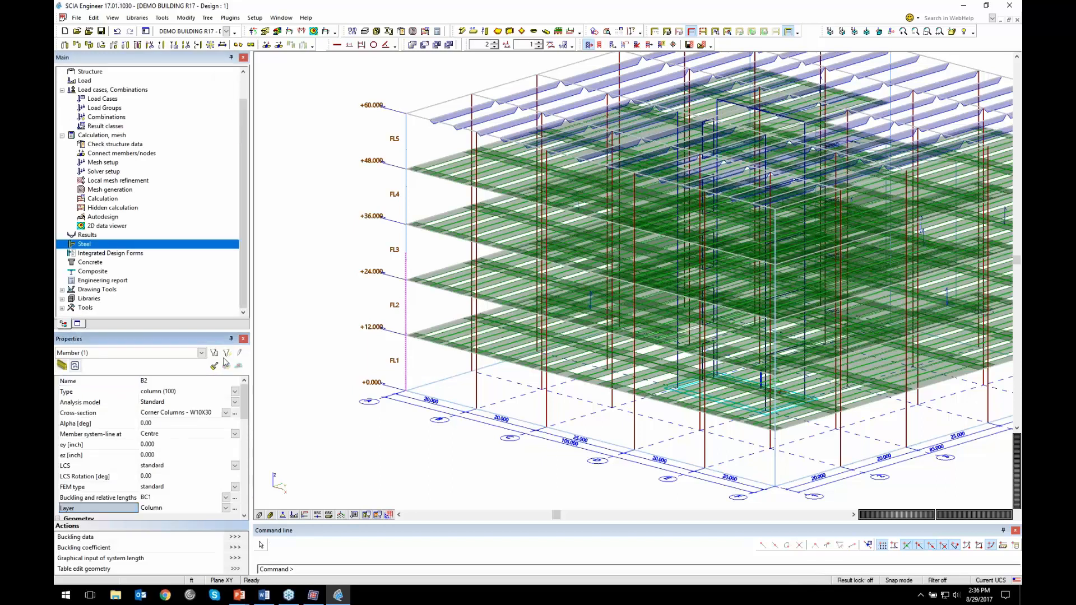
# Restrict the LRFD check to the current selection, refresh it and inspect the unity checks on the columns
pyautogui.click(78, 324)
pyautogui.click(191, 388)
pyautogui.click(183, 409)
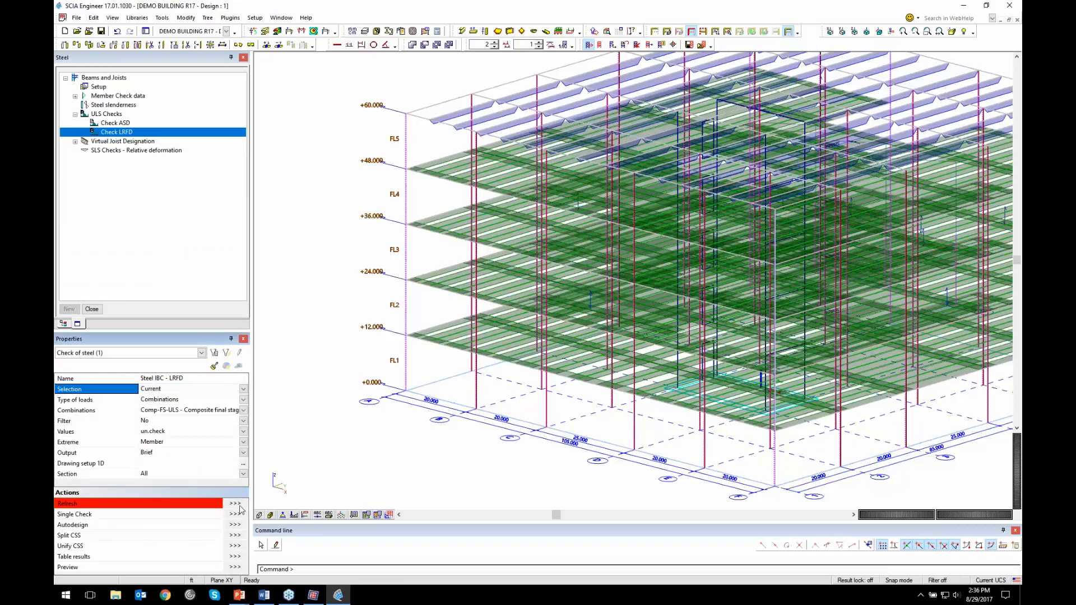
pyautogui.click(237, 505)
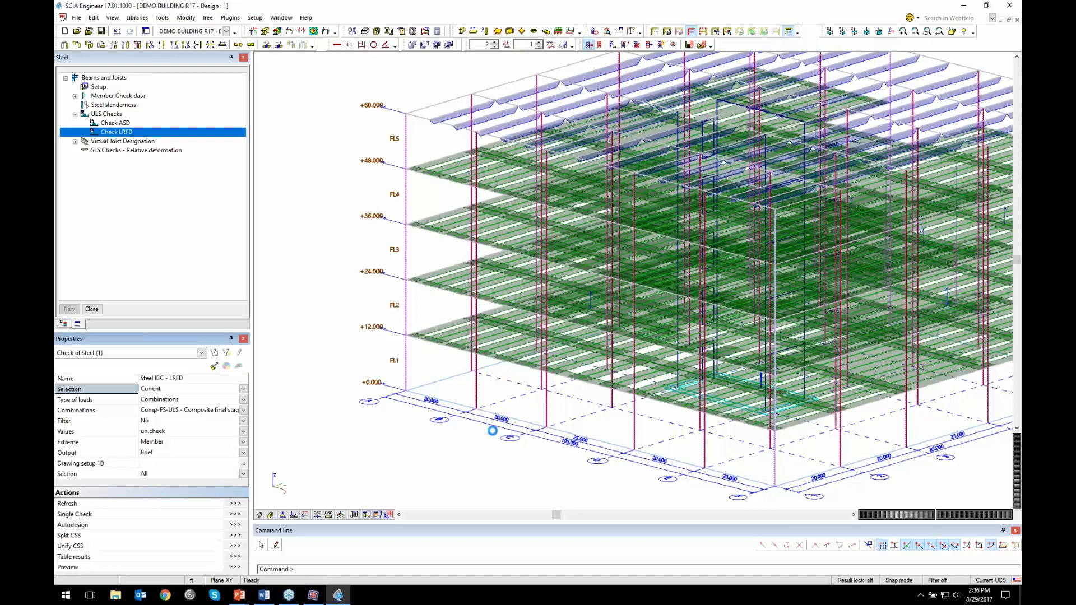
pyautogui.keyDown('ctrl'); pyautogui.keyDown('shift'); pyautogui.moveTo(484, 404); pyautogui.dragTo(623, 414, button='right'); pyautogui.keyUp('shift'); pyautogui.keyUp('ctrl')
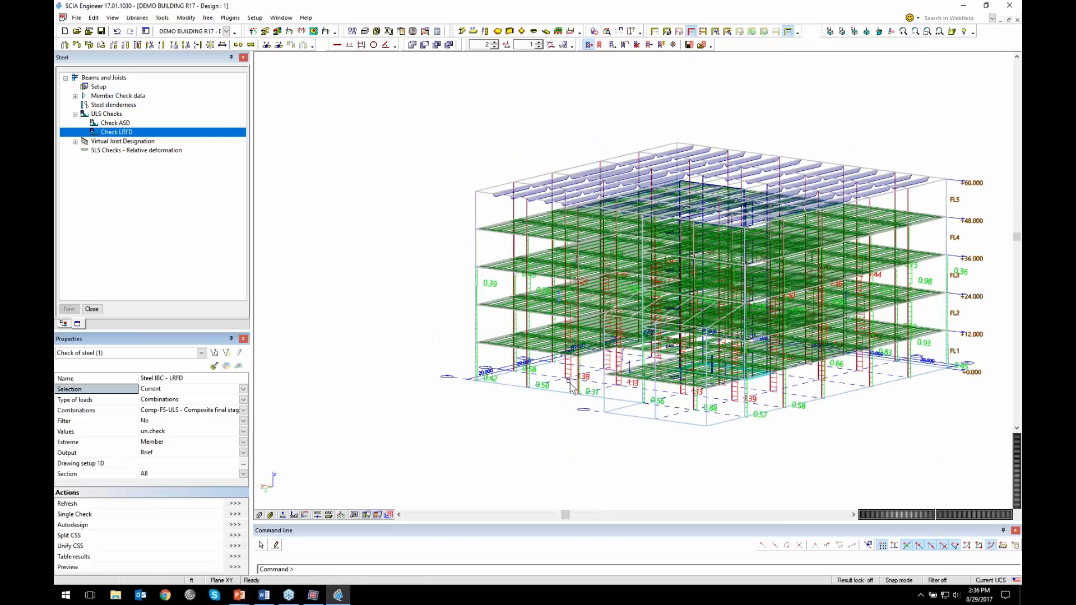
pyautogui.scroll(2, 572, 382)
pyautogui.scroll(2, 571, 375)
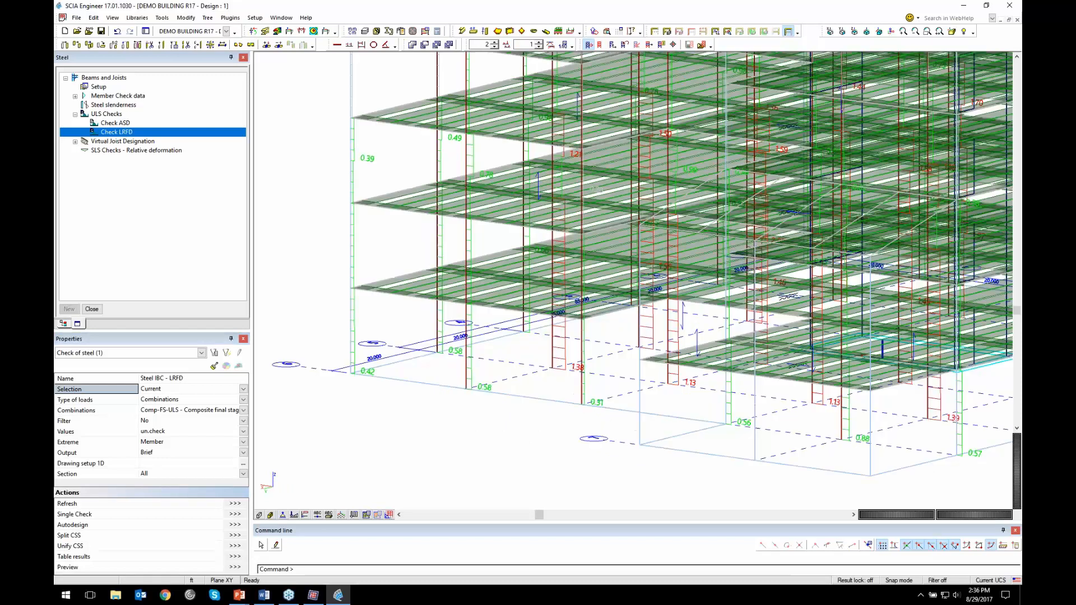
# Filter the LRFD check by cross-section to Interior Columns - W10X33 and refresh it
pyautogui.scroll(2, 477, 415)
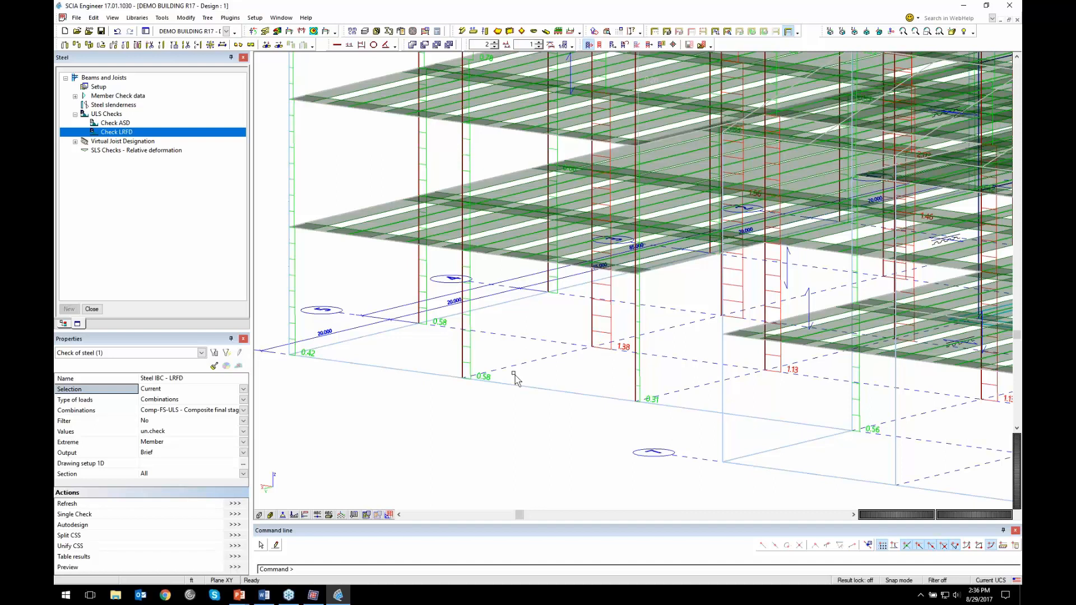
pyautogui.click(242, 527)
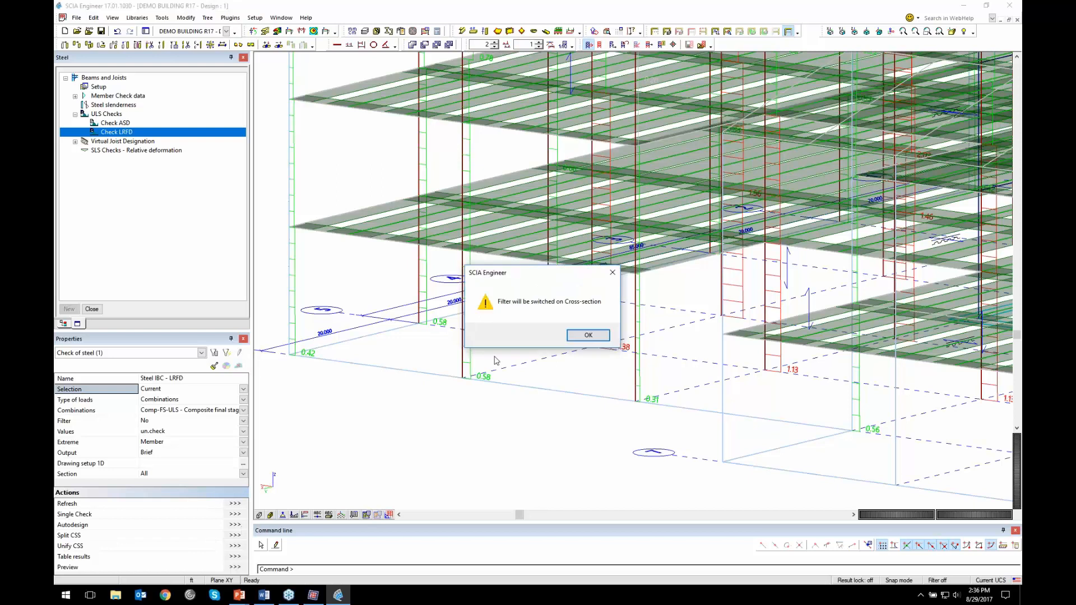
pyautogui.click(583, 335)
pyautogui.click(212, 433)
pyautogui.click(212, 433)
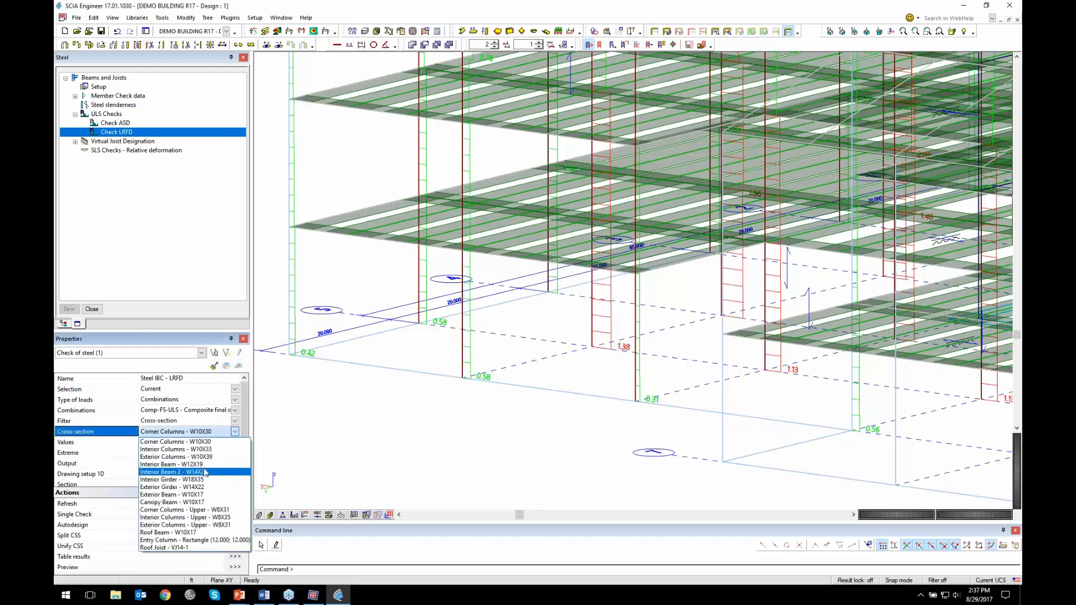
pyautogui.click(206, 450)
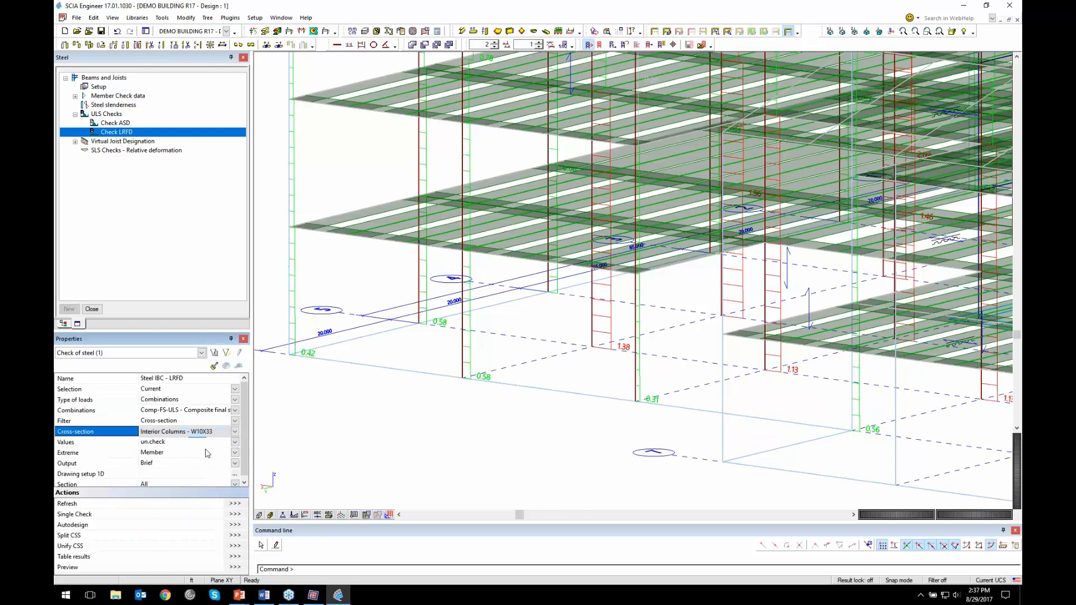
pyautogui.click(235, 504)
pyautogui.click(618, 334)
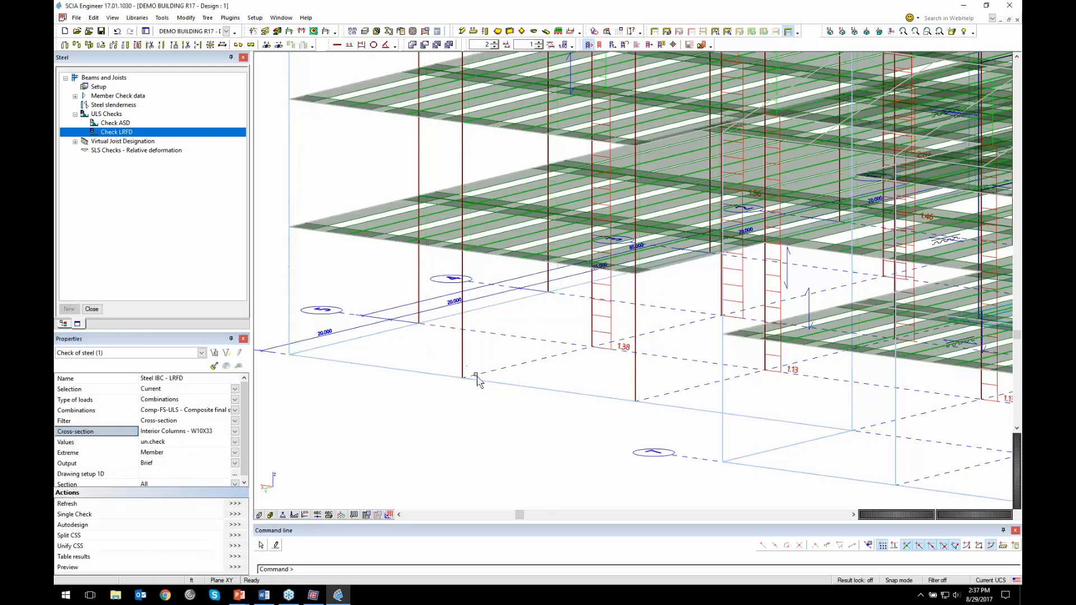
# Start autodesign of the interior columns' cross-section, sort the sections by A and search for the optimal one
pyautogui.click(236, 525)
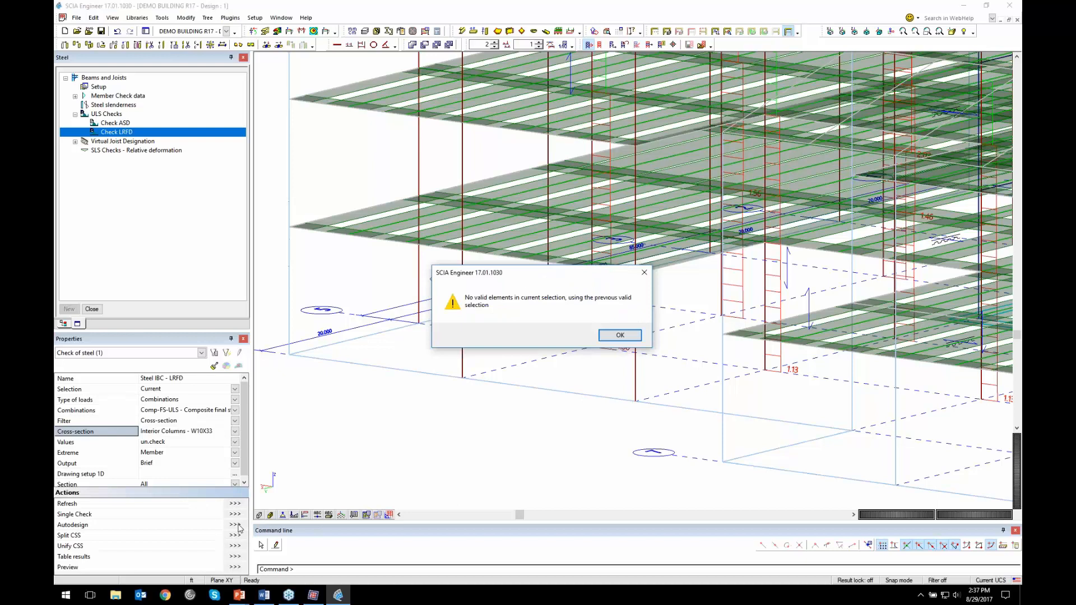
pyautogui.click(619, 336)
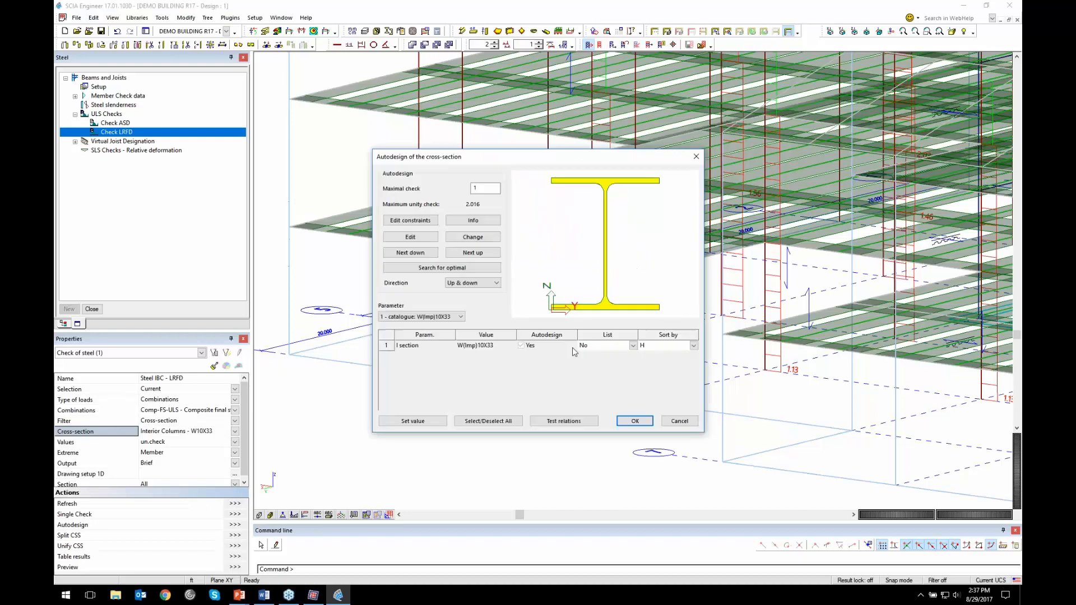
pyautogui.click(665, 347)
pyautogui.click(666, 348)
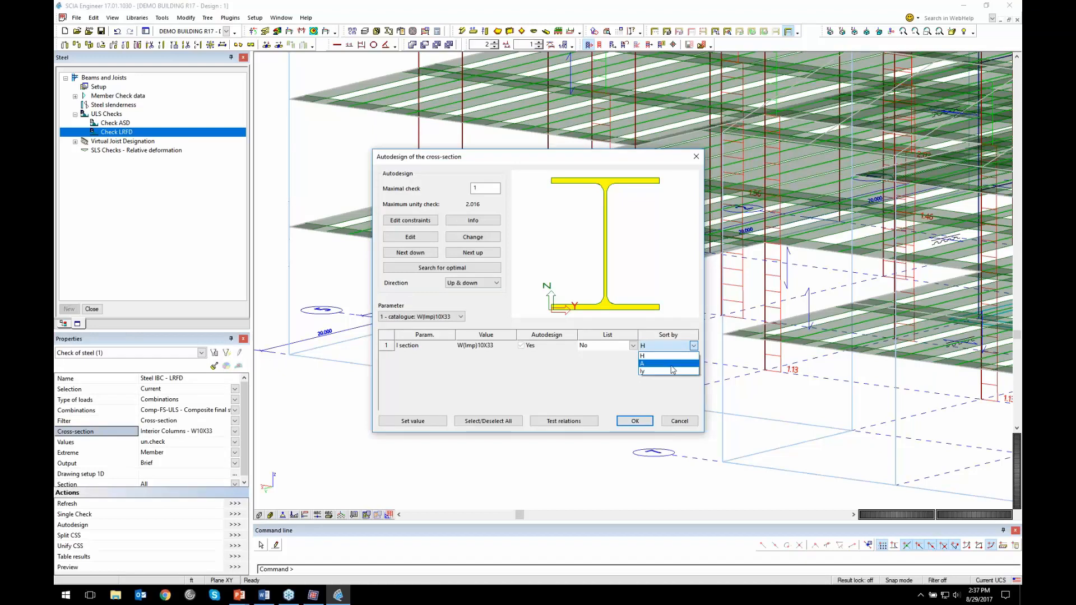
pyautogui.click(672, 364)
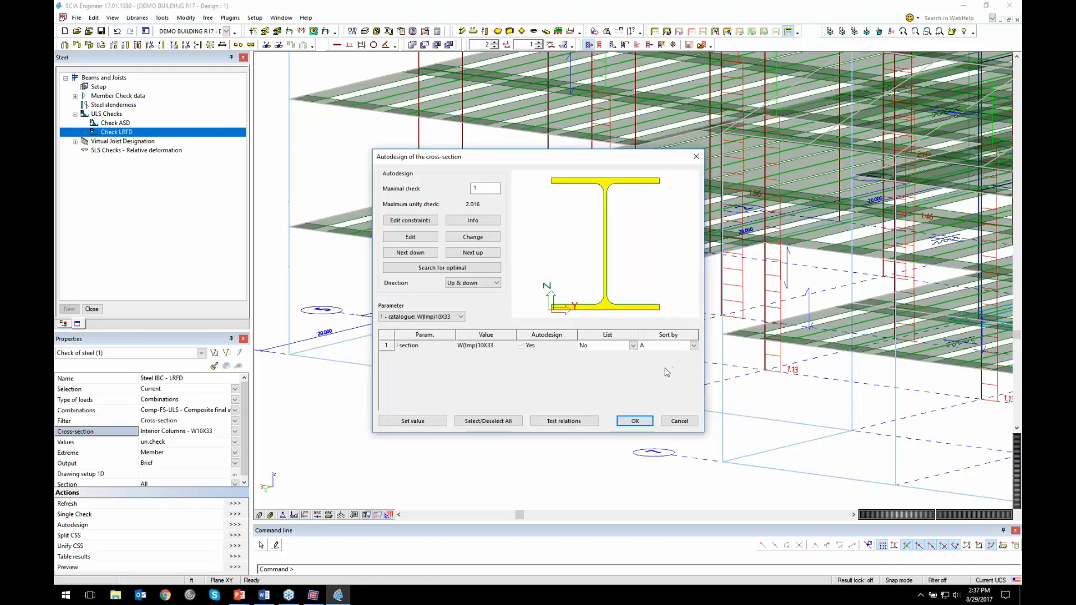
pyautogui.click(485, 269)
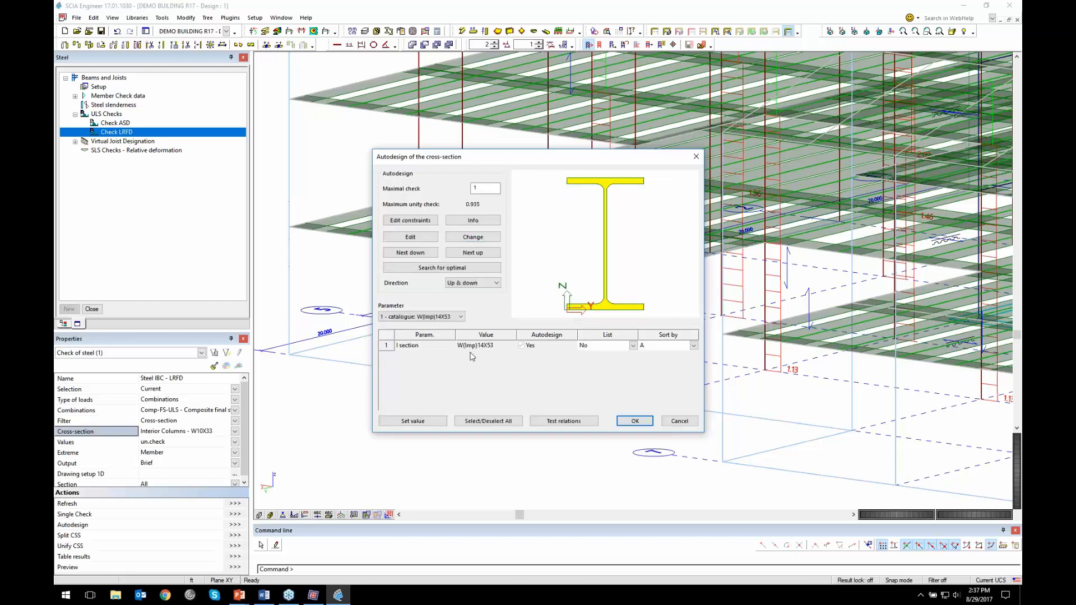
# Replace the proposed interior column section with profile W(Imp)12X53 and accept the autodesign
pyautogui.click(417, 421)
pyautogui.click(574, 354)
pyautogui.click(573, 354)
pyautogui.click(574, 354)
pyautogui.click(547, 328)
pyautogui.click(543, 340)
pyautogui.click(574, 354)
pyautogui.click(574, 355)
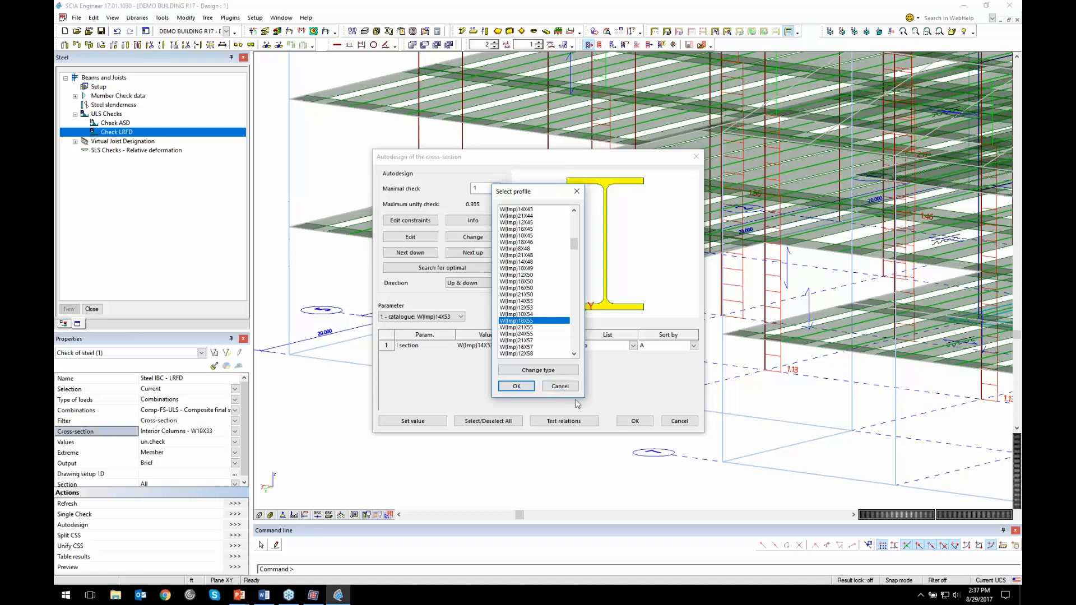
pyautogui.click(541, 308)
pyautogui.click(523, 386)
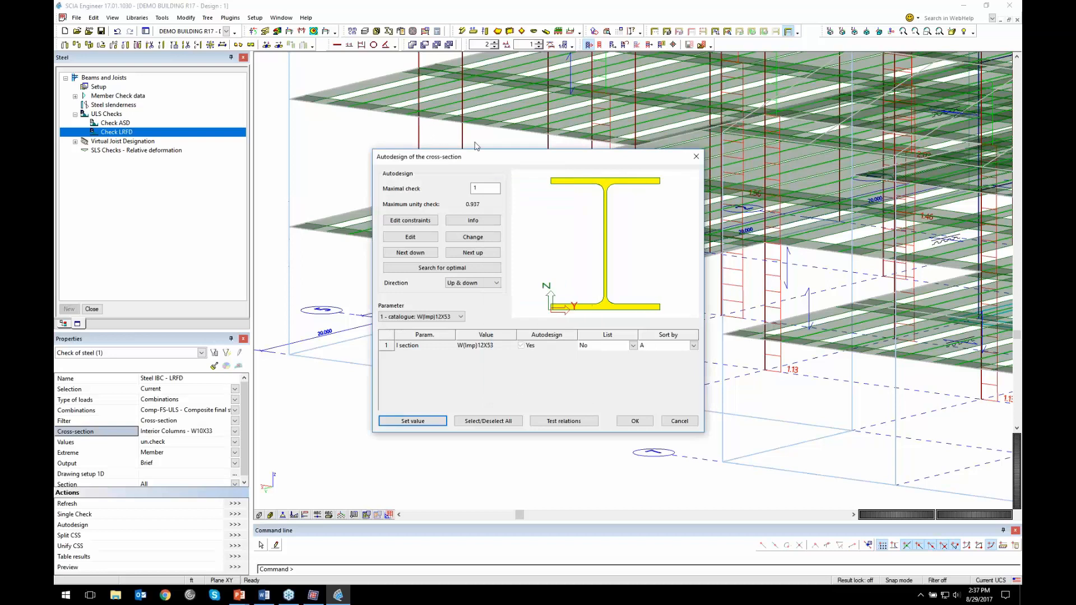
pyautogui.click(635, 421)
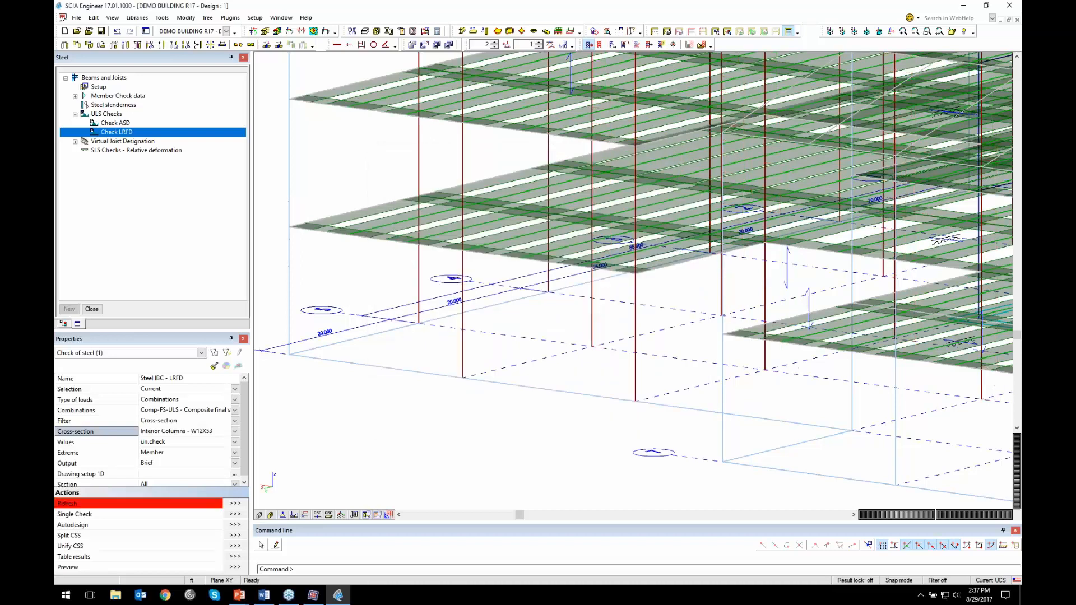
# Turn the result lock on, refresh the LRFD check and inspect the unity checks on the interior columns
pyautogui.click(855, 580)
pyautogui.click(236, 503)
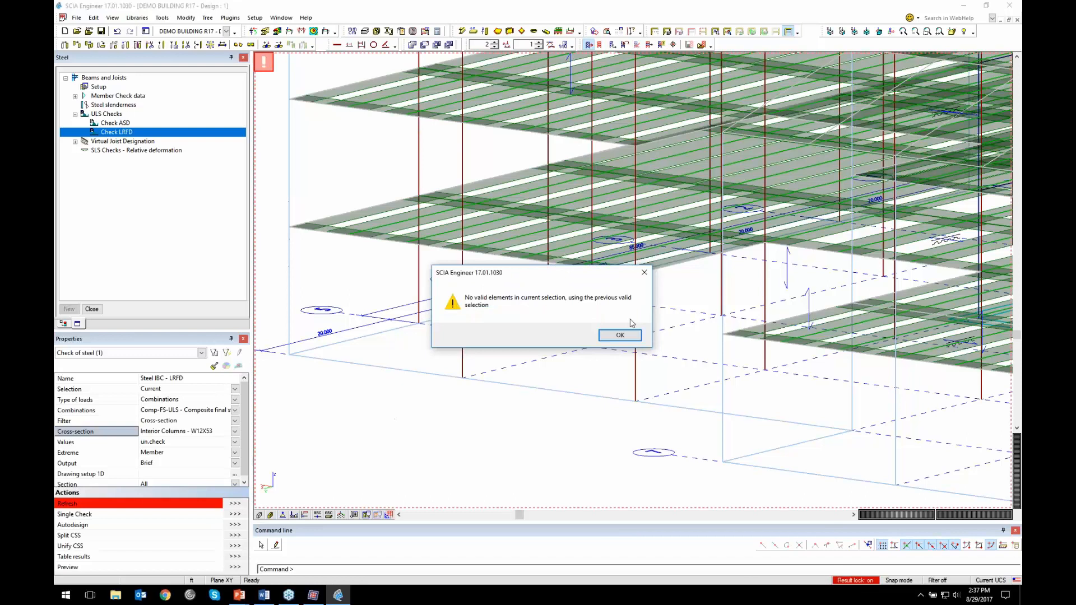
pyautogui.click(621, 335)
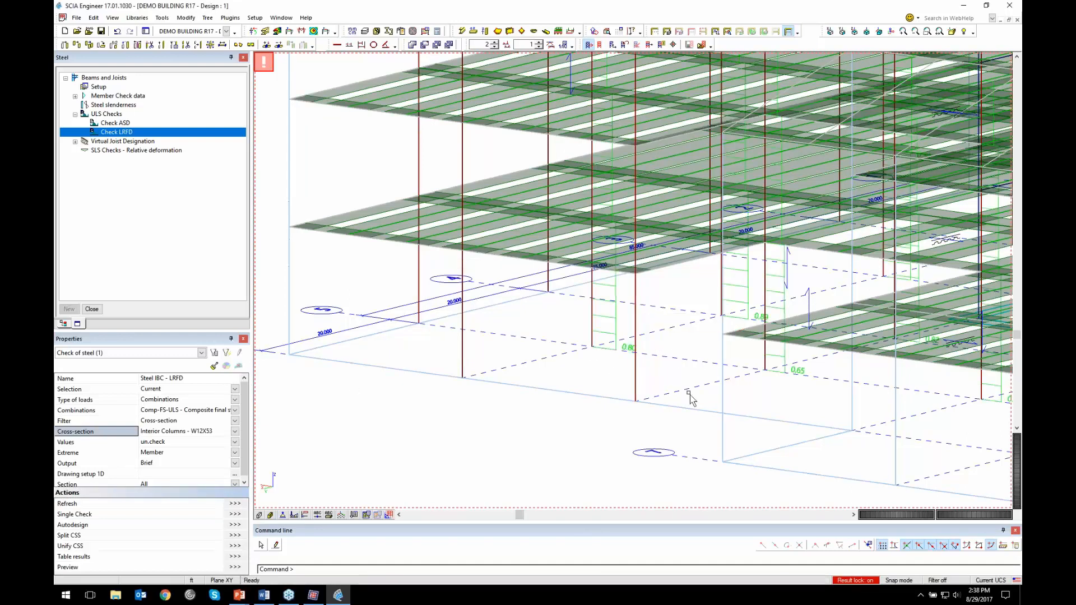
pyautogui.keyDown('ctrl'); pyautogui.moveTo(693, 392); pyautogui.dragTo(600, 397, button='right'); pyautogui.keyUp('ctrl')
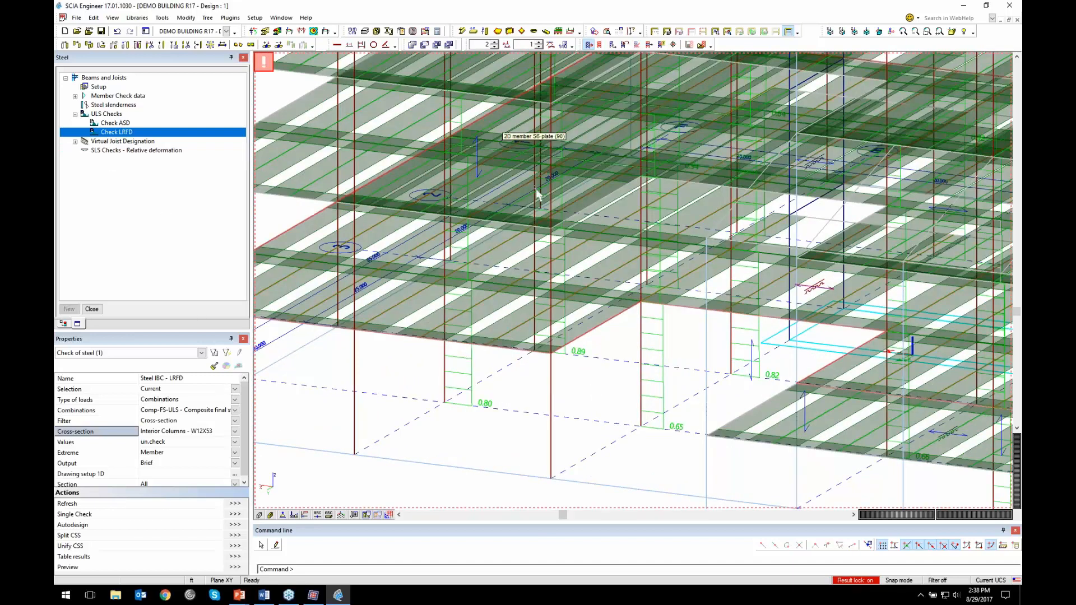
pyautogui.scroll(-3, 601, 223)
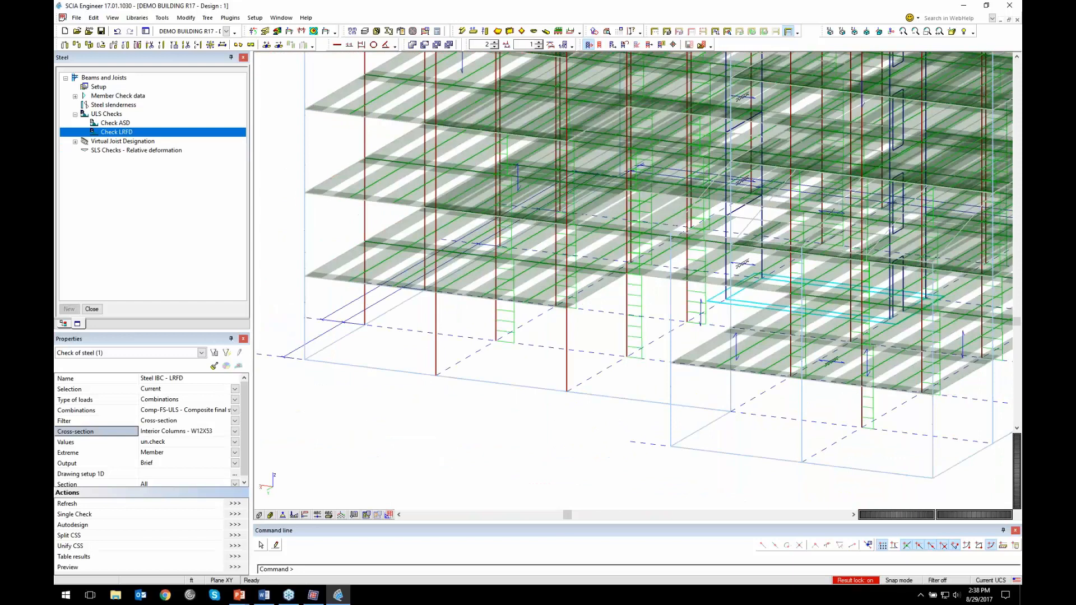
pyautogui.scroll(-5, 525, 147)
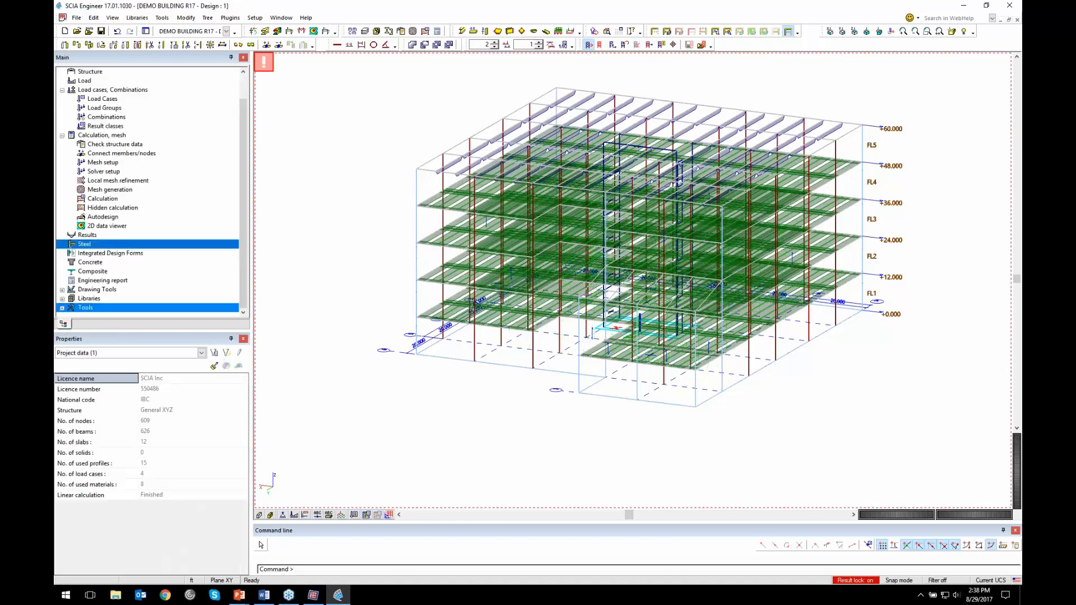
# Open the Composite service, load the saved Floor Design selection and isolate that floor in a rotated 3D view
pyautogui.doubleClick(106, 271)
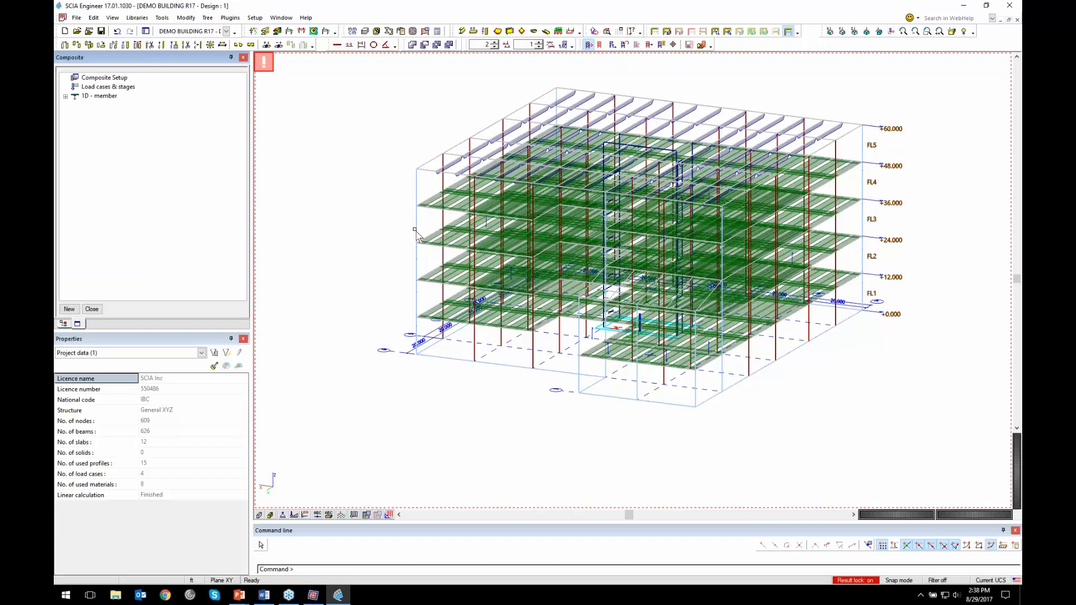
pyautogui.click(702, 45)
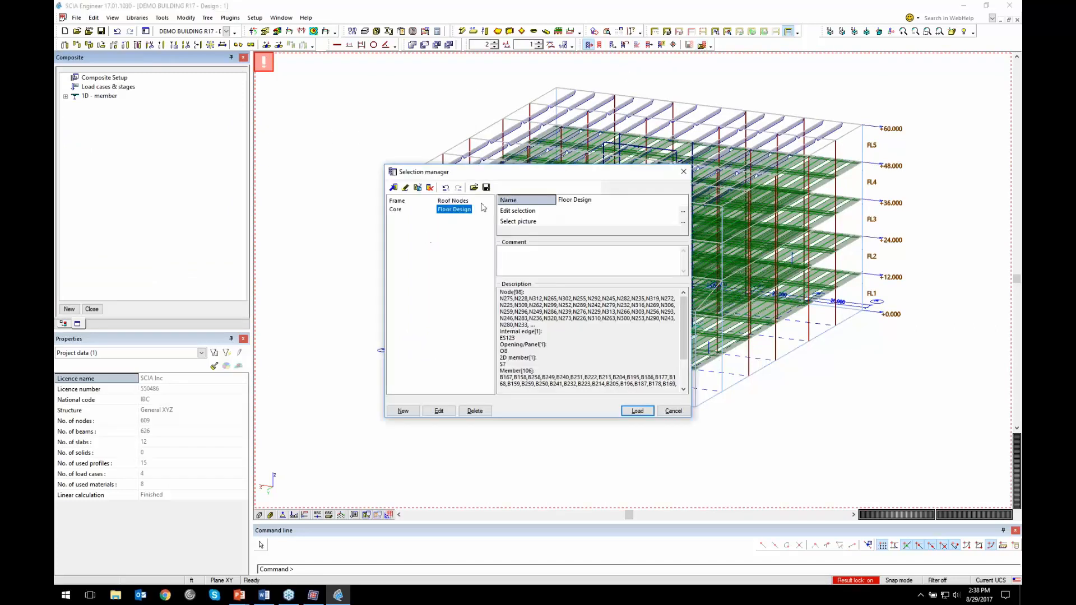
pyautogui.click(638, 411)
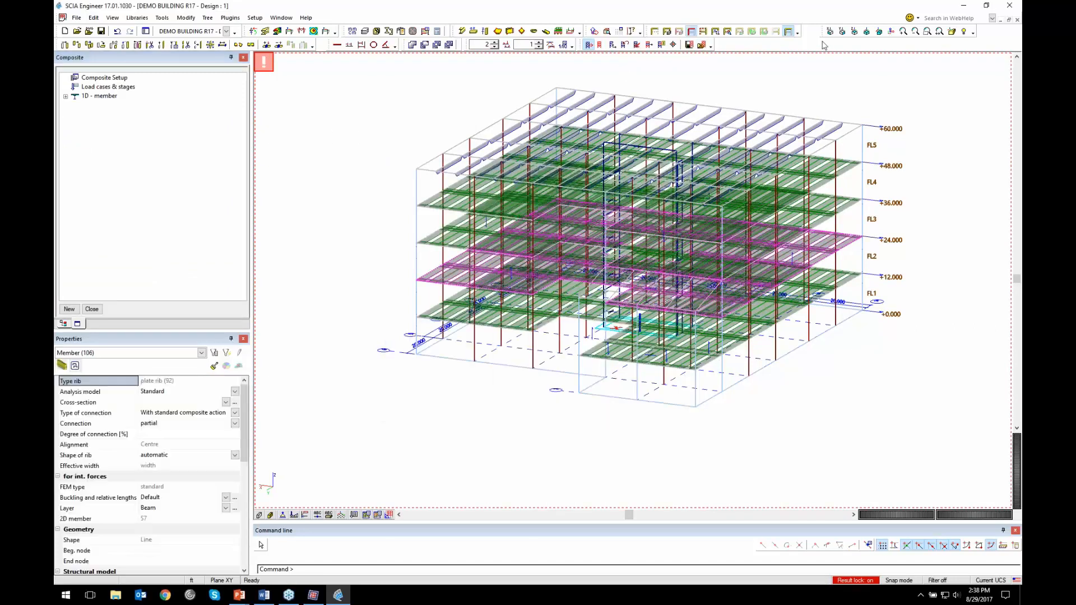
pyautogui.keyDown('ctrl'); pyautogui.moveTo(553, 330); pyautogui.dragTo(602, 331, button='right'); pyautogui.keyUp('ctrl')
# Review the composite setup, including the design approach, shear connector and deflection control settings, and leave it without changes
pyautogui.click(135, 87)
pyautogui.doubleClick(135, 83)
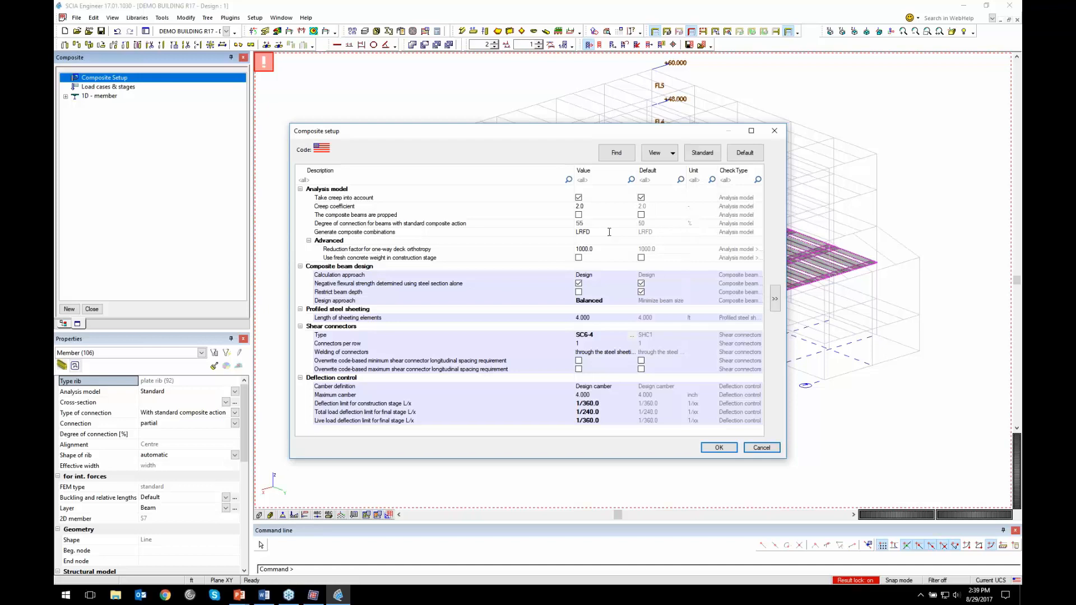
pyautogui.click(630, 301)
pyautogui.click(777, 450)
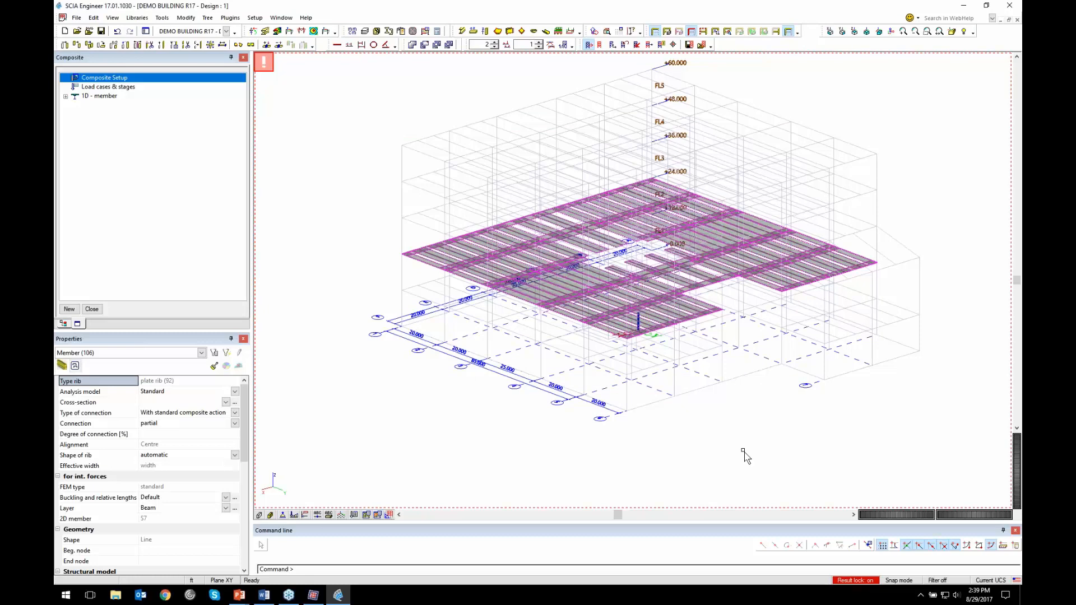
# Open Composite beam design (AISC 360-10) for the 1D members
pyautogui.click(66, 96)
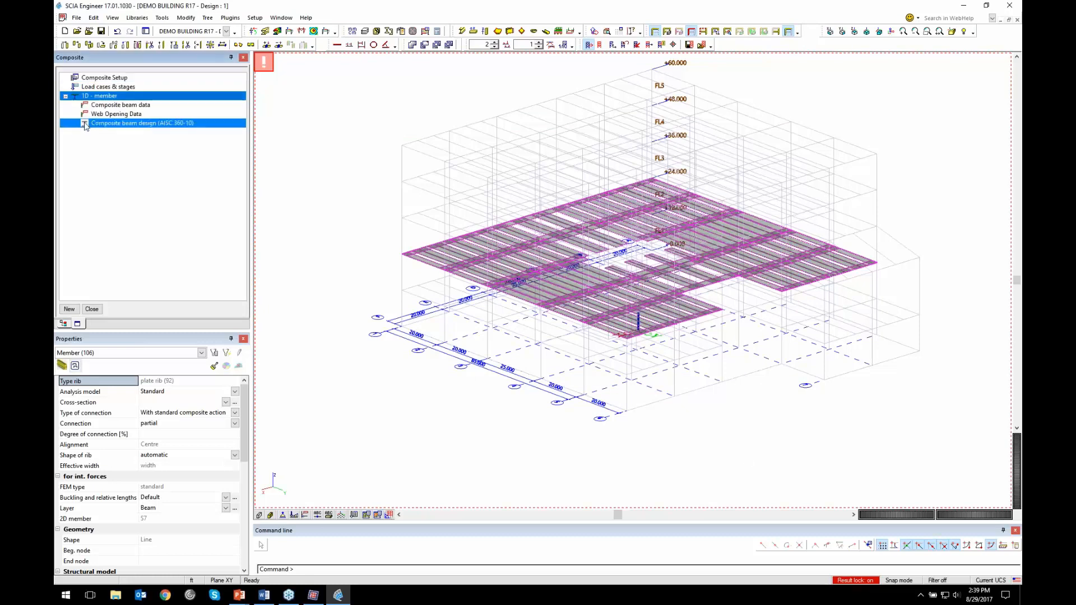
pyautogui.click(146, 124)
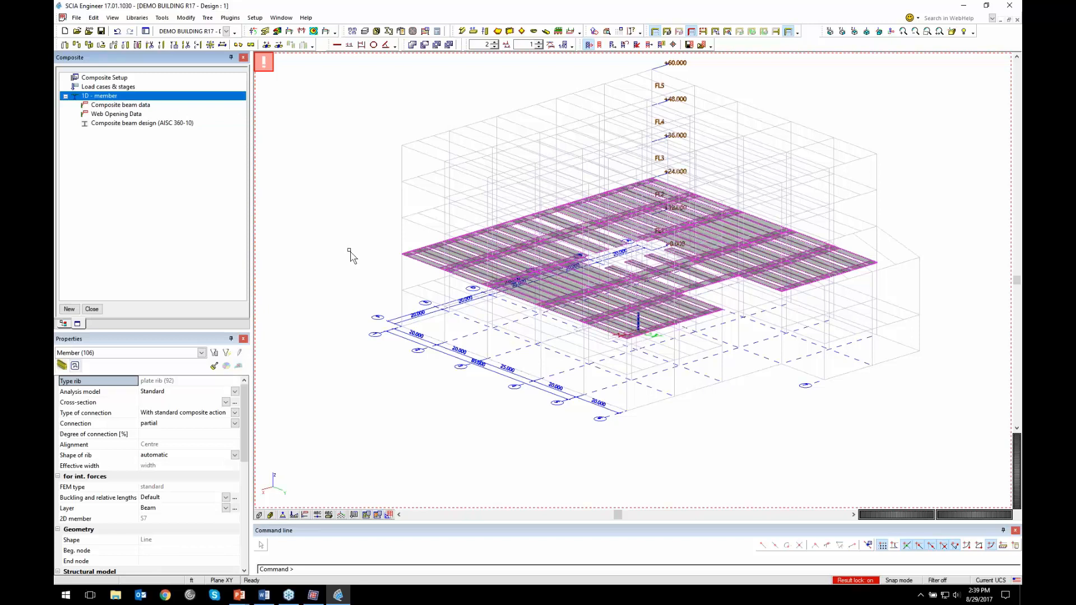
pyautogui.click(135, 123)
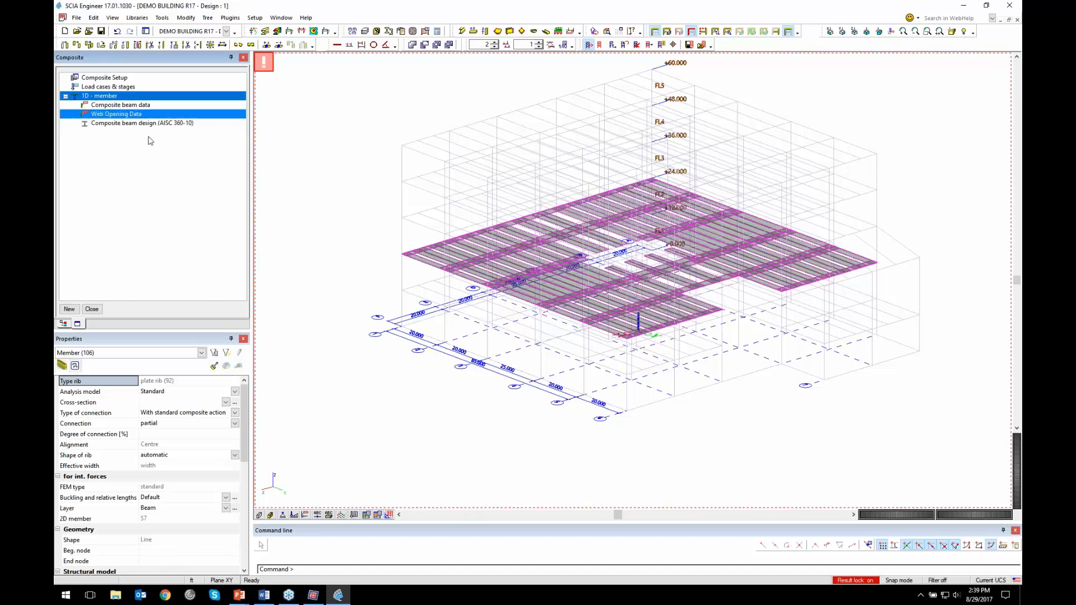
pyautogui.click(157, 123)
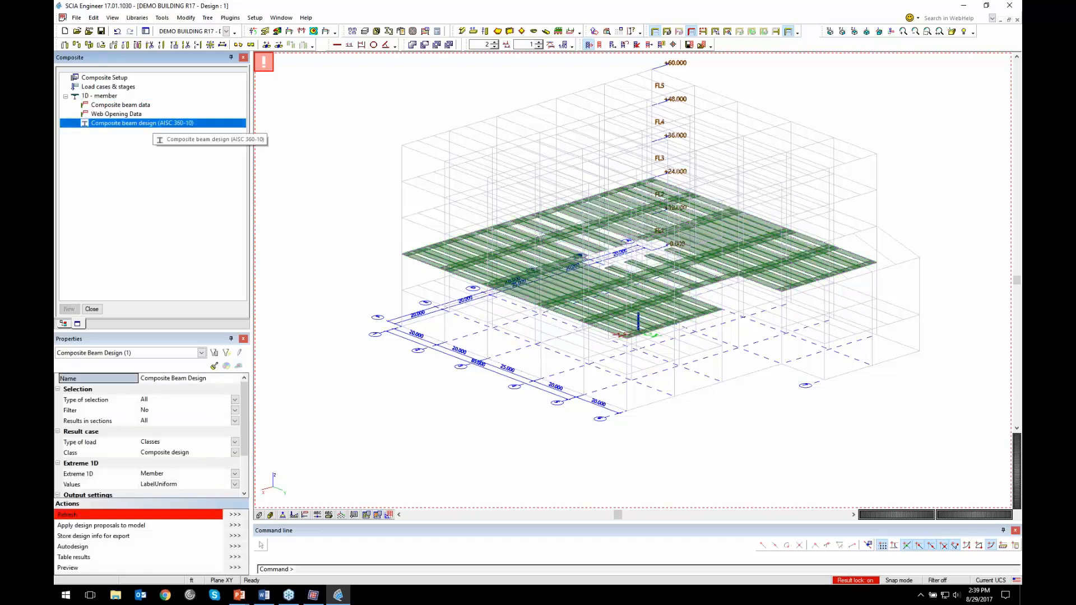
# Limit the composite beam design to the current selection, refresh it and examine the beam labels in plan view
pyautogui.click(192, 402)
pyautogui.click(168, 420)
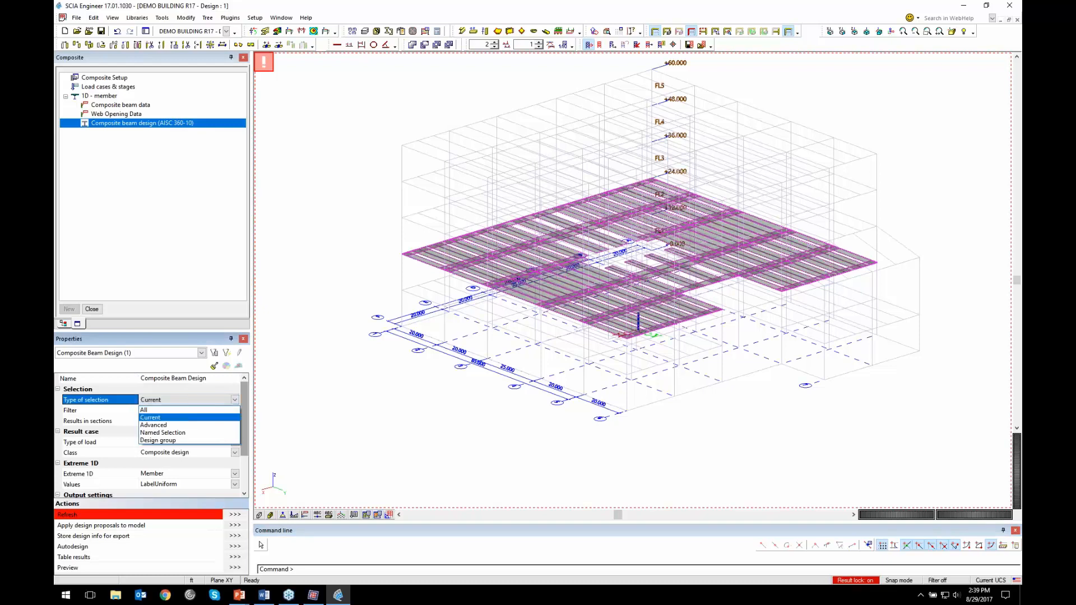
pyautogui.scroll(-1, 224, 445)
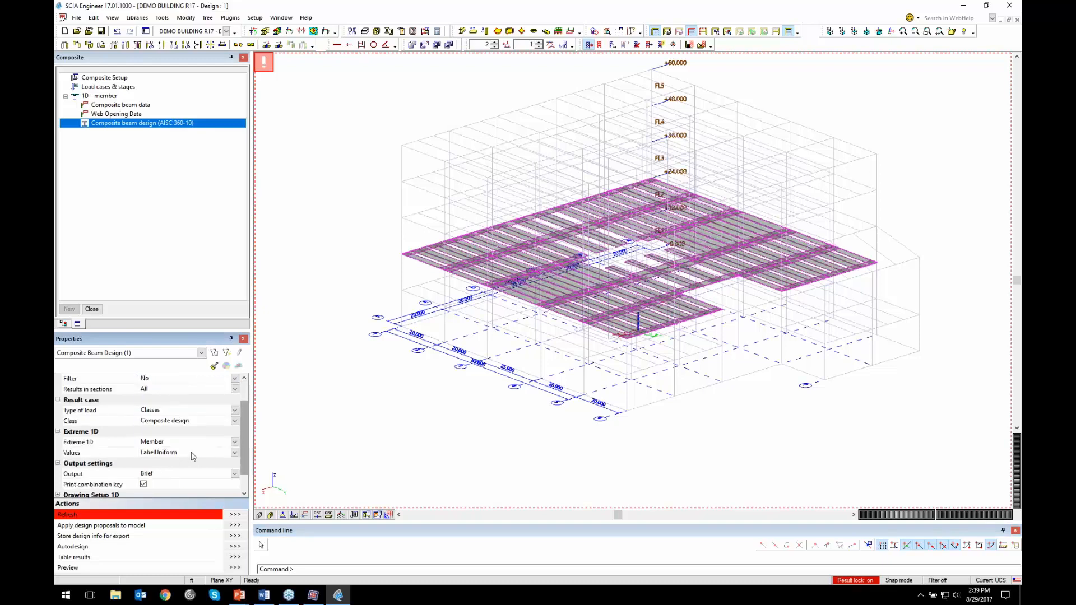
pyautogui.scroll(-1, 176, 475)
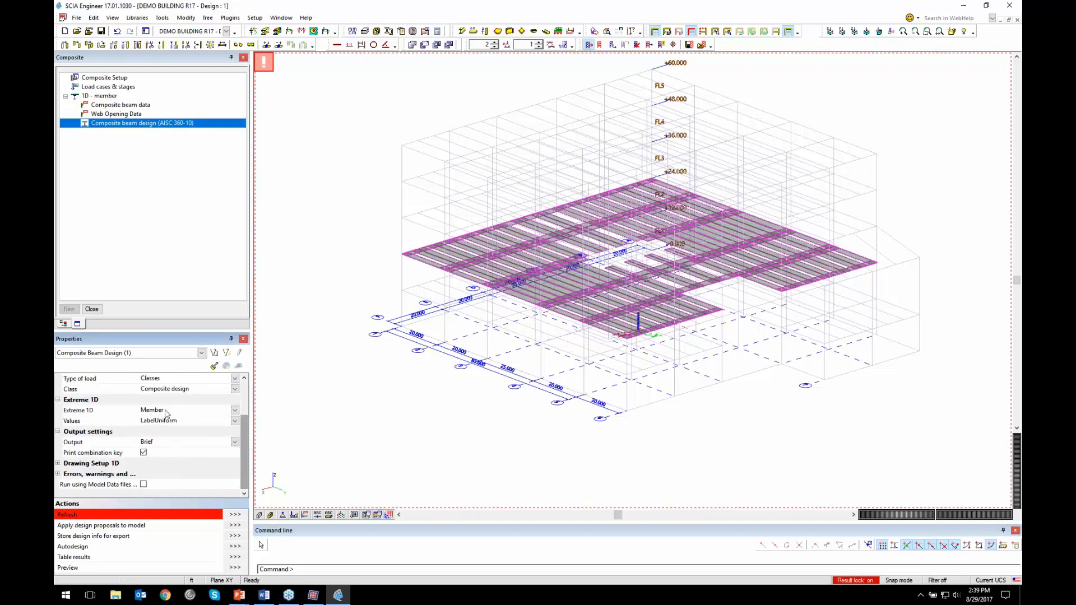
pyautogui.click(234, 515)
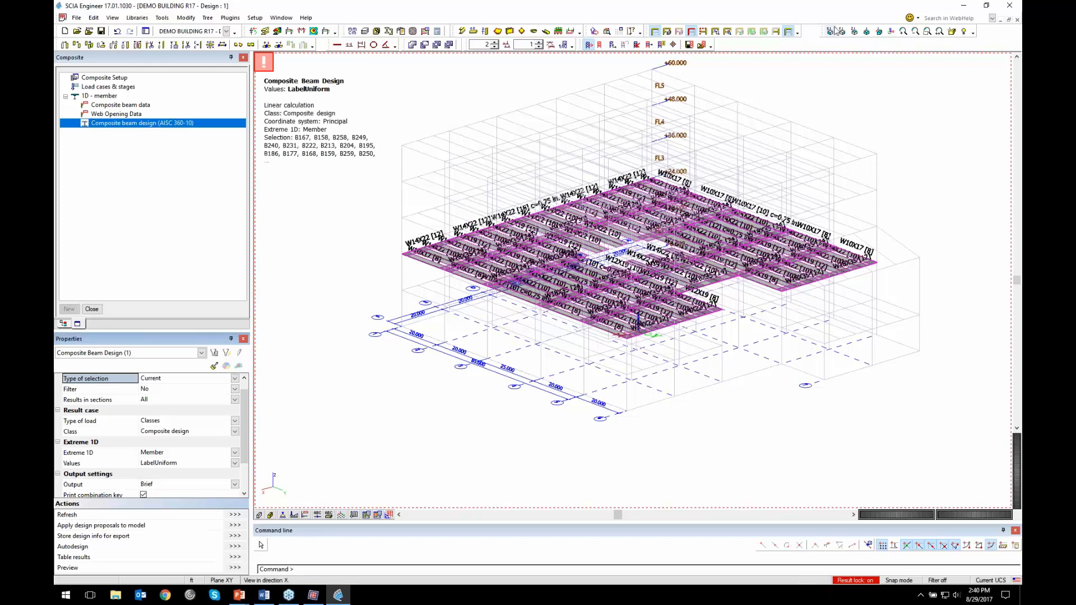
pyautogui.click(855, 31)
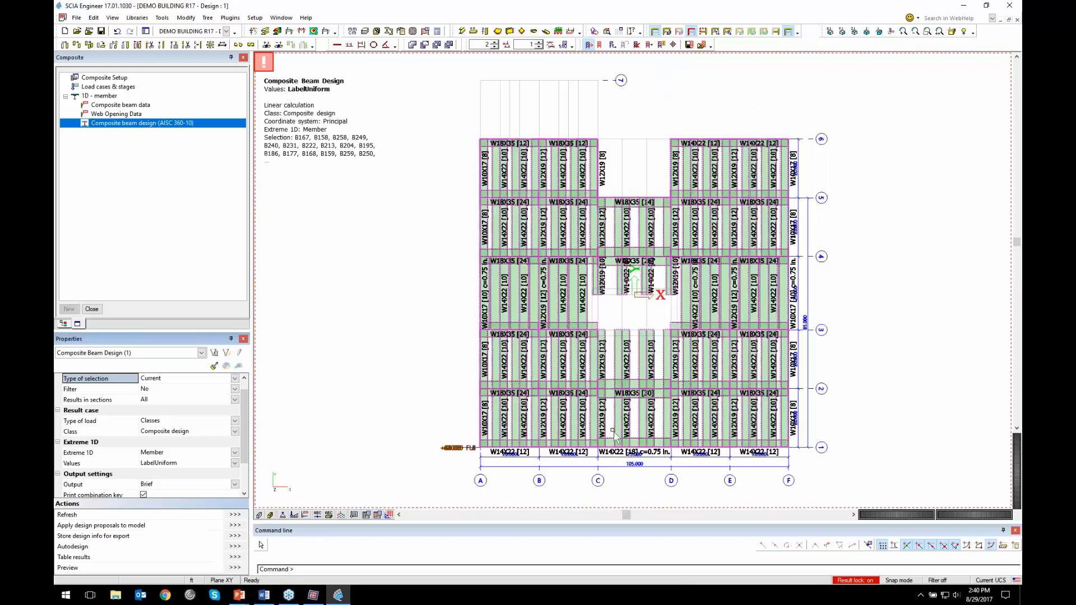
pyautogui.scroll(2, 837, 365)
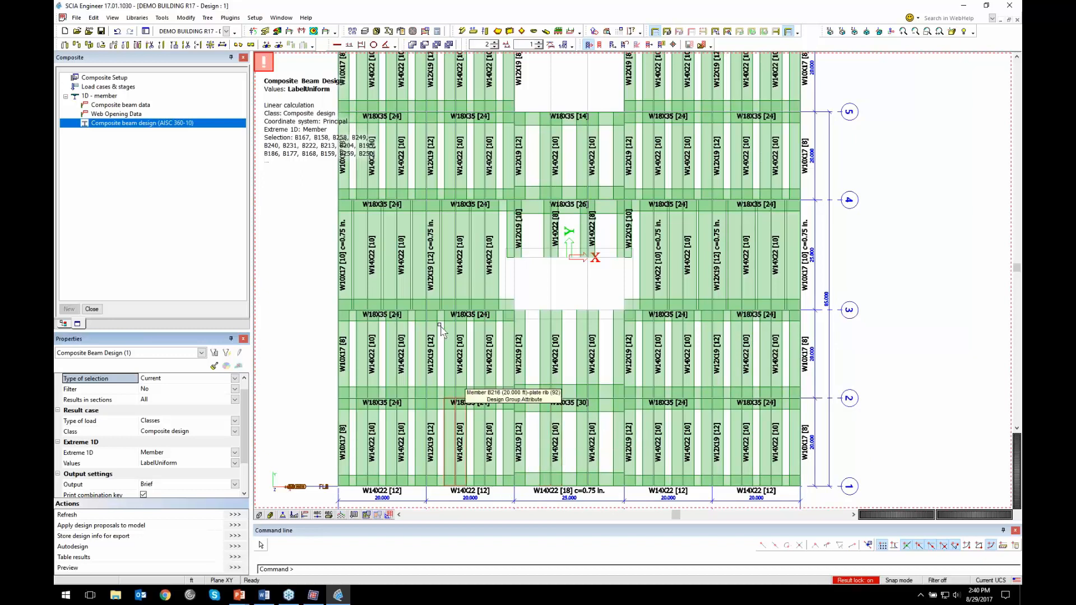
# Select the cambered W12X19 beam between gridlines 3 and 4, set its output to Detailed Check + Stud Layout and refresh the design
pyautogui.click(430, 246)
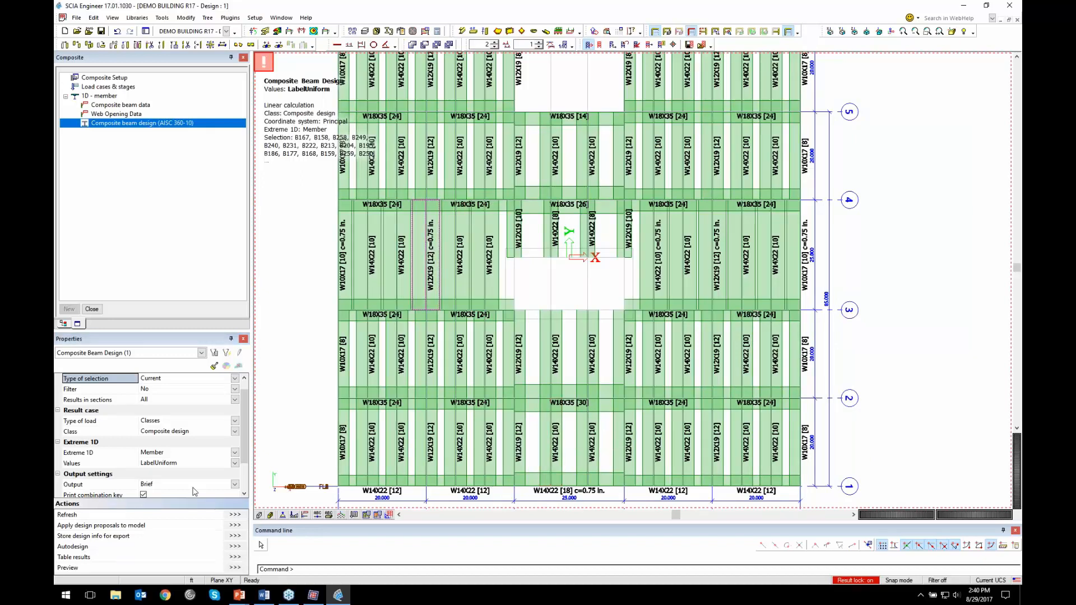
pyautogui.scroll(-3, 201, 477)
pyautogui.click(176, 443)
pyautogui.click(176, 443)
pyautogui.click(164, 476)
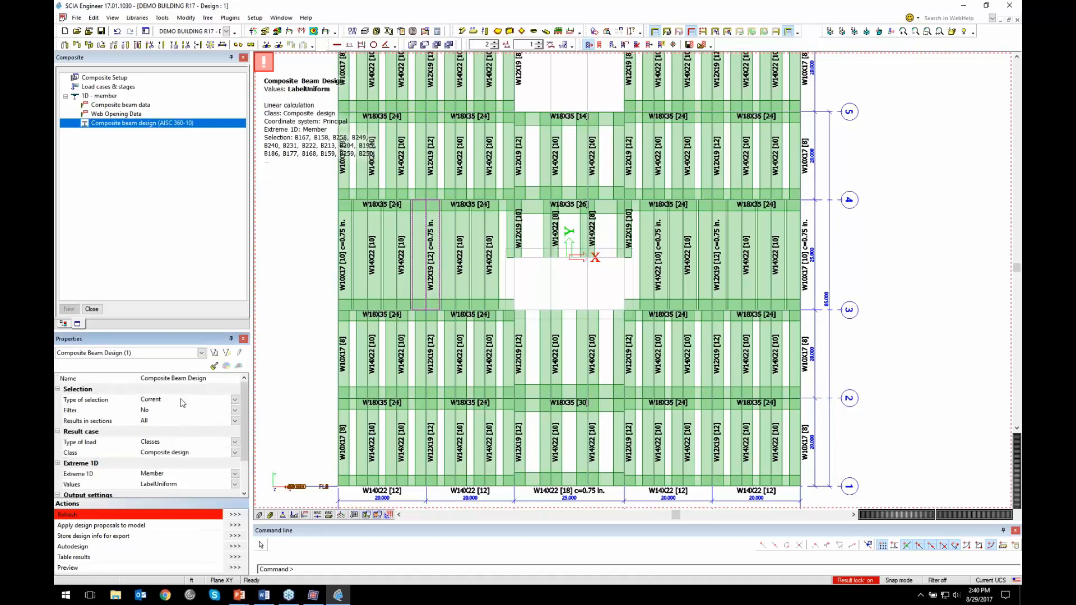
pyautogui.click(236, 515)
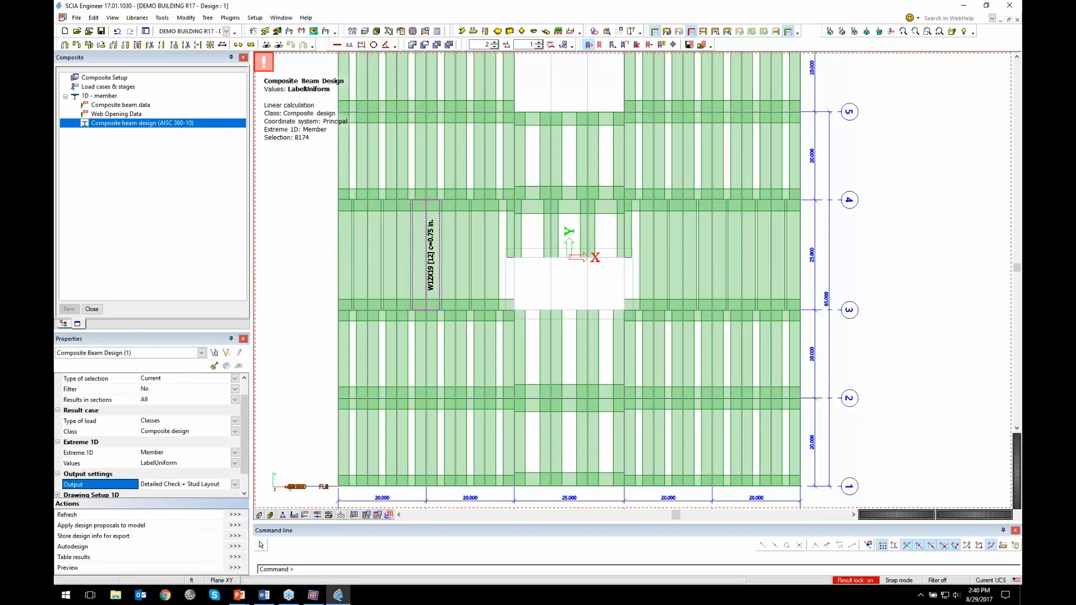
# Bring up the composite beam's report preview, move and enlarge its window, and zoom the report to 130%
pyautogui.moveTo(306, 114); pyautogui.dragTo(516, 79)
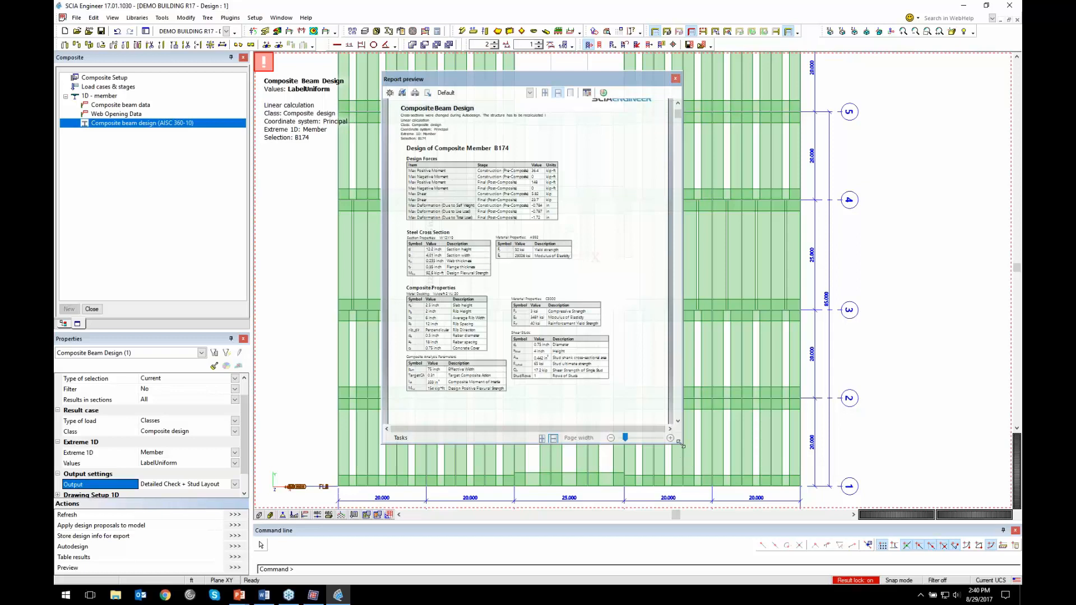
pyautogui.moveTo(682, 454); pyautogui.dragTo(898, 507)
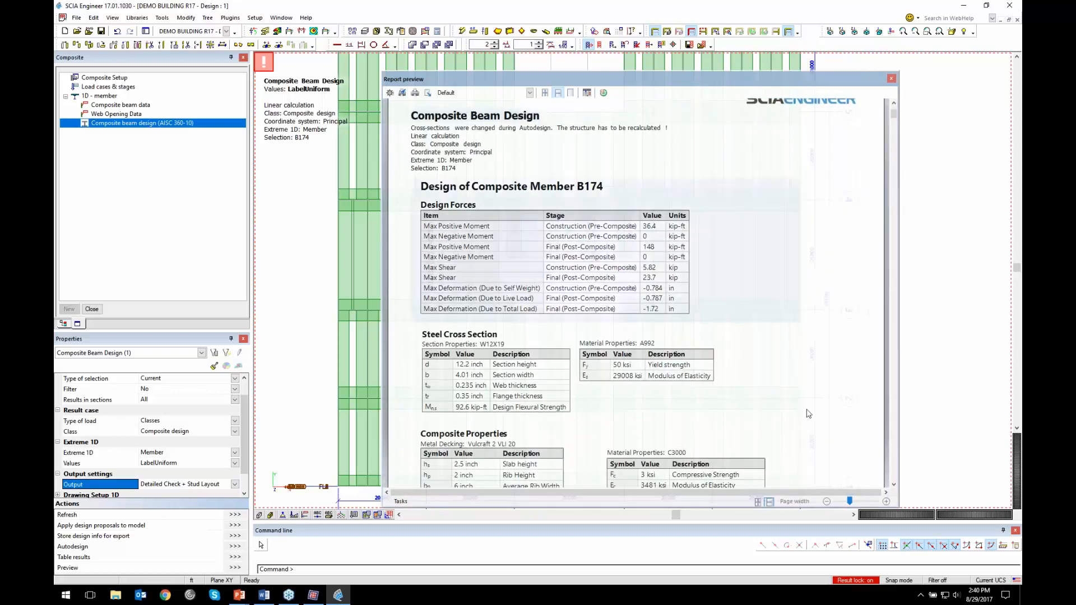
pyautogui.click(886, 501)
# Examine the beam report's design forces, steel and composite properties, connection diagram, moment diagram and stud layout
pyautogui.scroll(-3, 795, 262)
pyautogui.scroll(1, 796, 262)
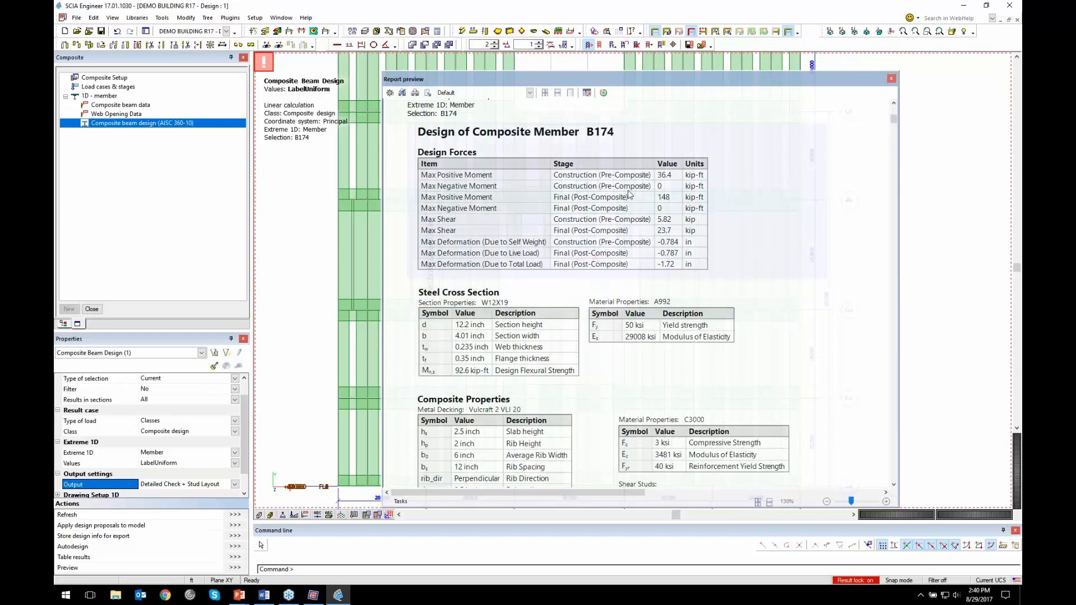
pyautogui.scroll(-3, 676, 290)
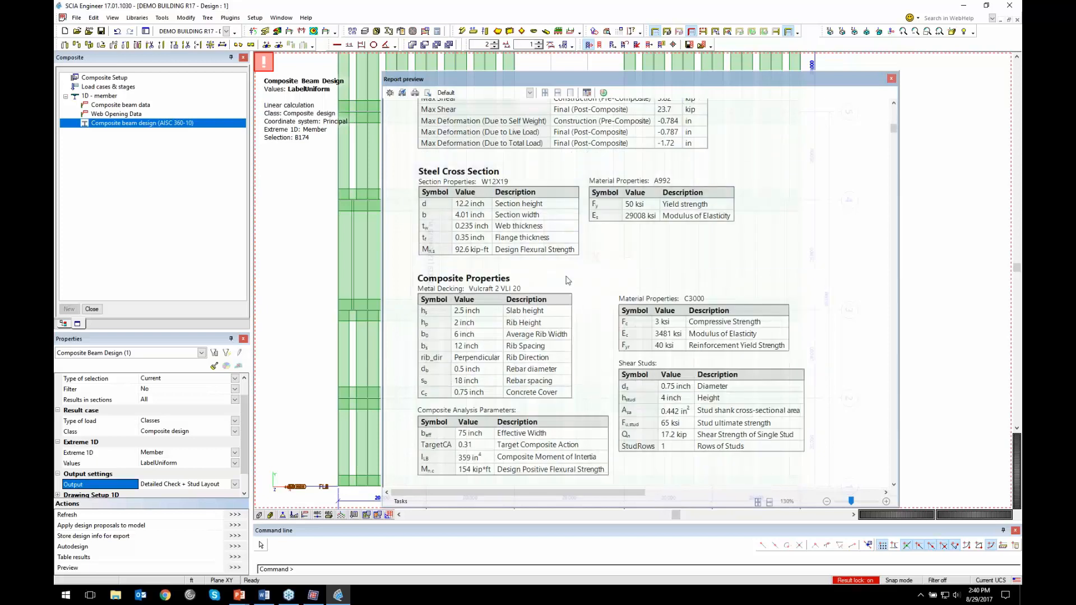
pyautogui.scroll(-3, 544, 272)
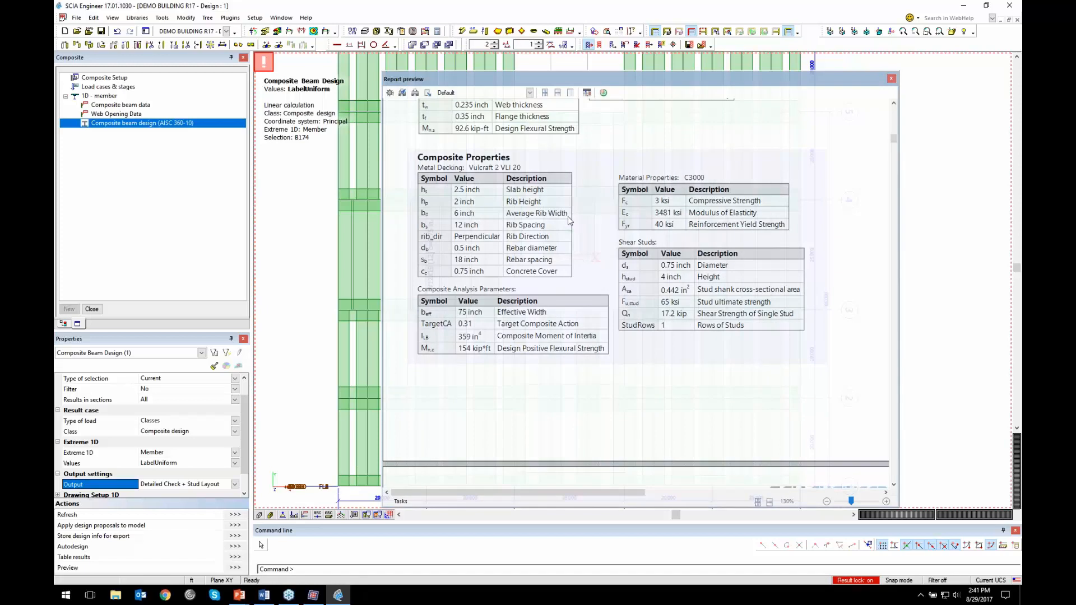
pyautogui.scroll(-2, 571, 225)
pyautogui.scroll(-7, 545, 263)
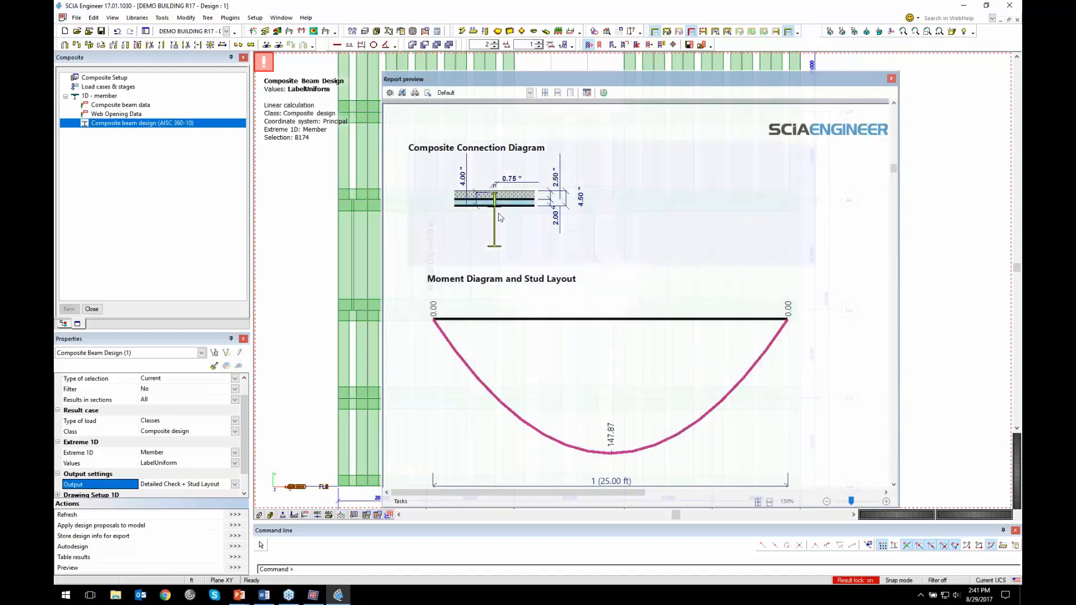
pyautogui.scroll(-3, 672, 202)
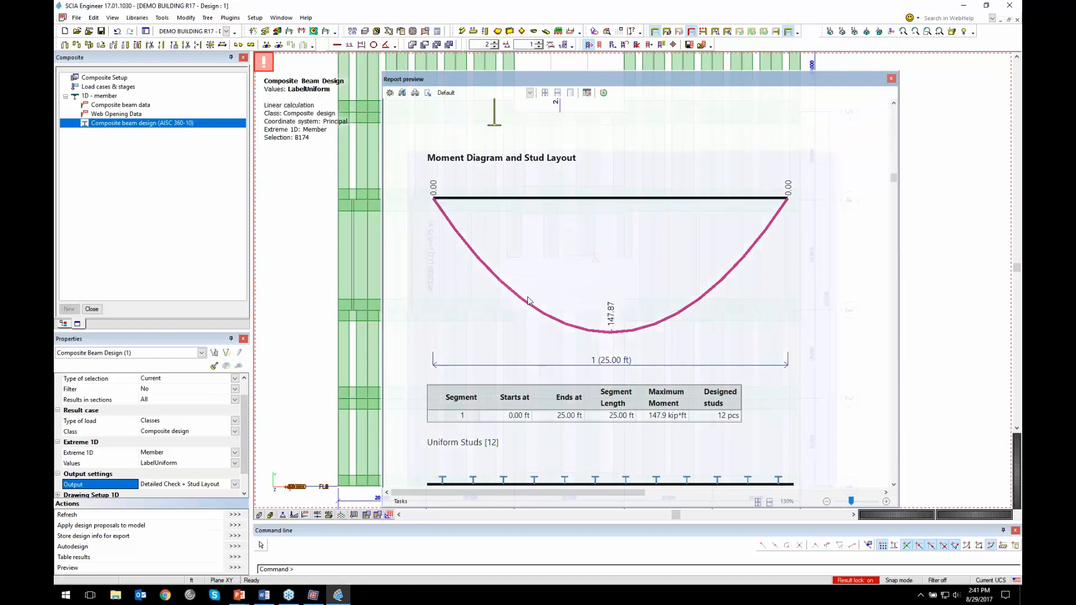
pyautogui.scroll(-3, 535, 255)
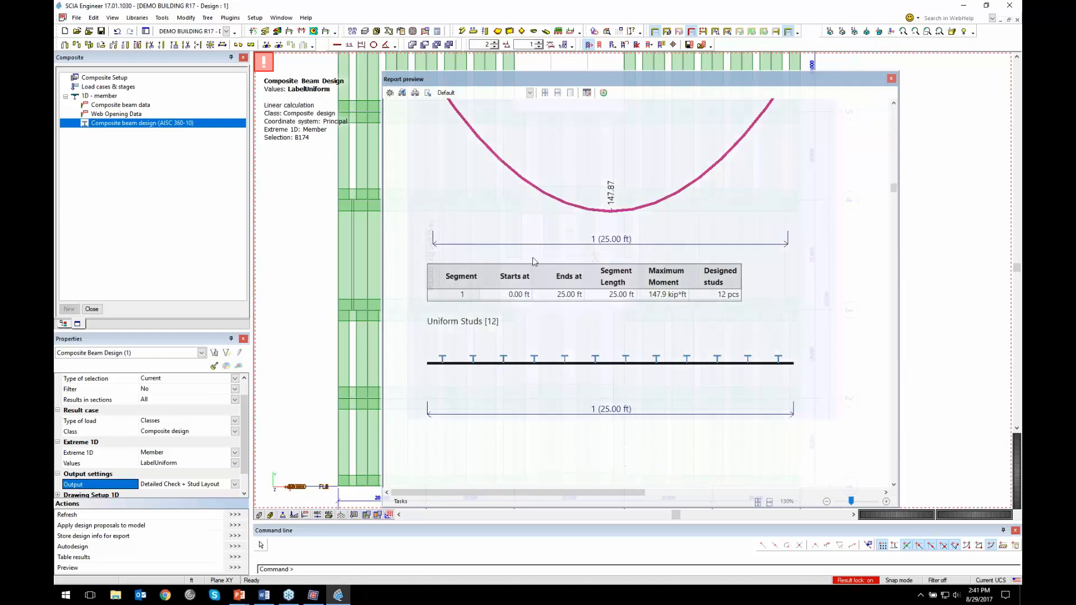
# Review the report's detailing checks and the construction-stage and final-stage strength checks
pyautogui.scroll(-10, 613, 342)
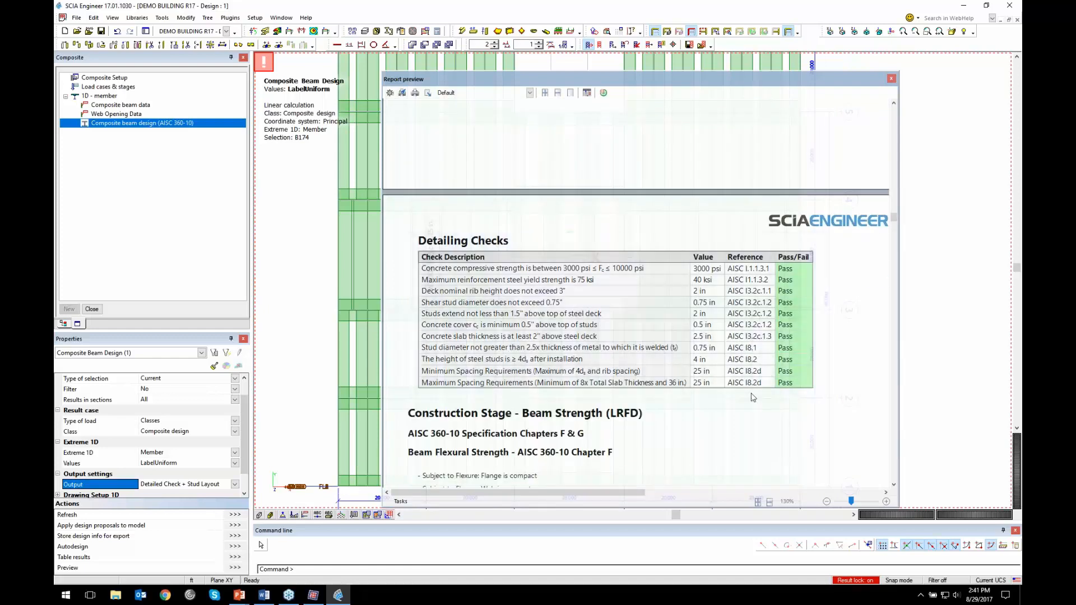
pyautogui.scroll(-2, 749, 372)
pyautogui.scroll(-4, 748, 373)
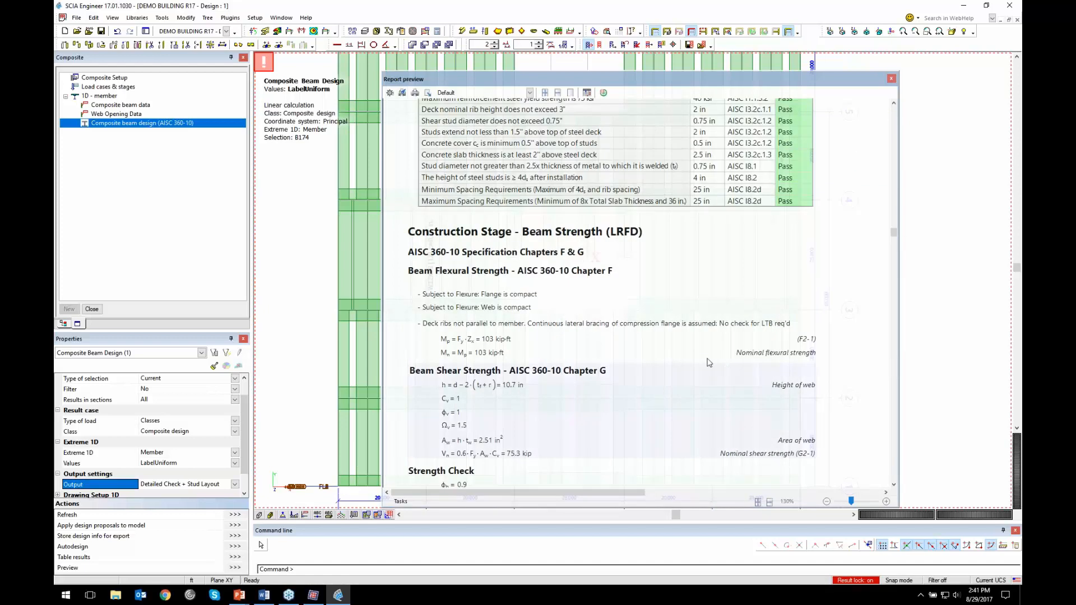
pyautogui.scroll(-2, 583, 271)
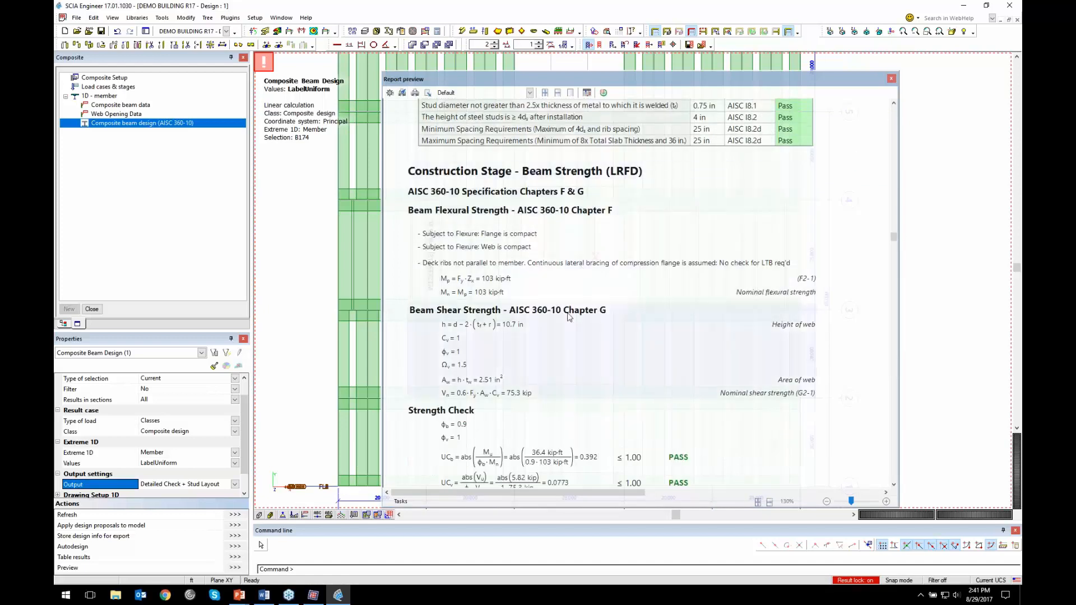
pyautogui.scroll(-6, 647, 296)
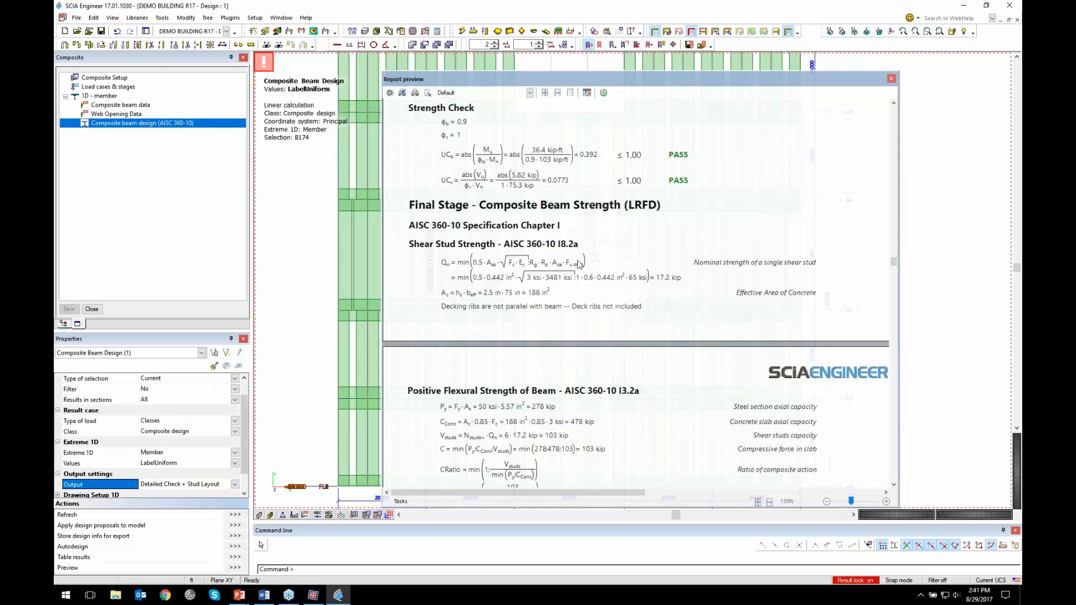
pyautogui.scroll(-10, 577, 336)
pyautogui.scroll(-10, 566, 315)
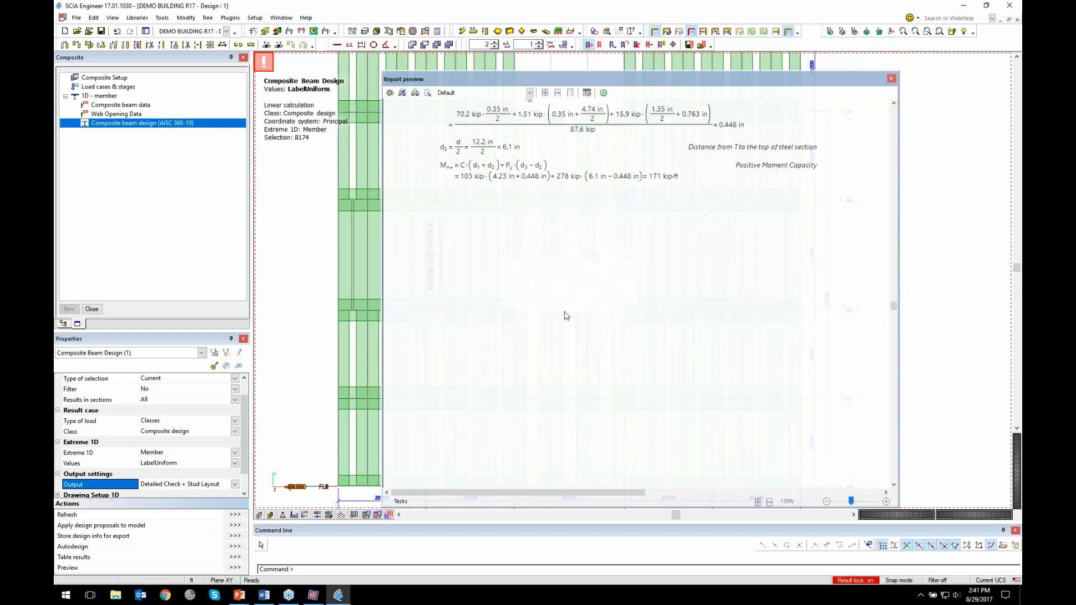
pyautogui.scroll(-4, 532, 252)
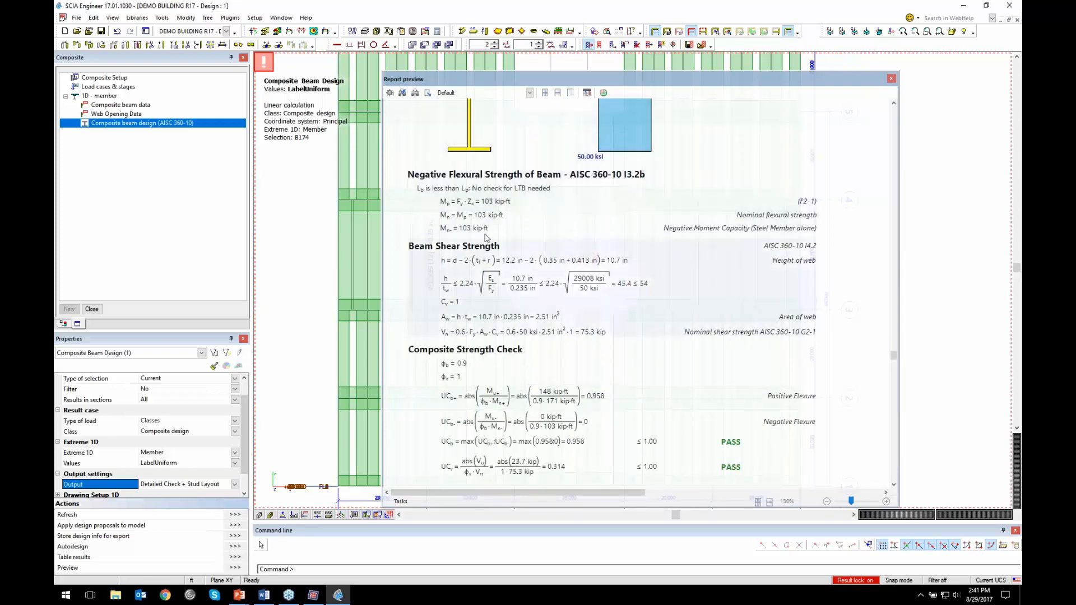
pyautogui.scroll(-8, 561, 224)
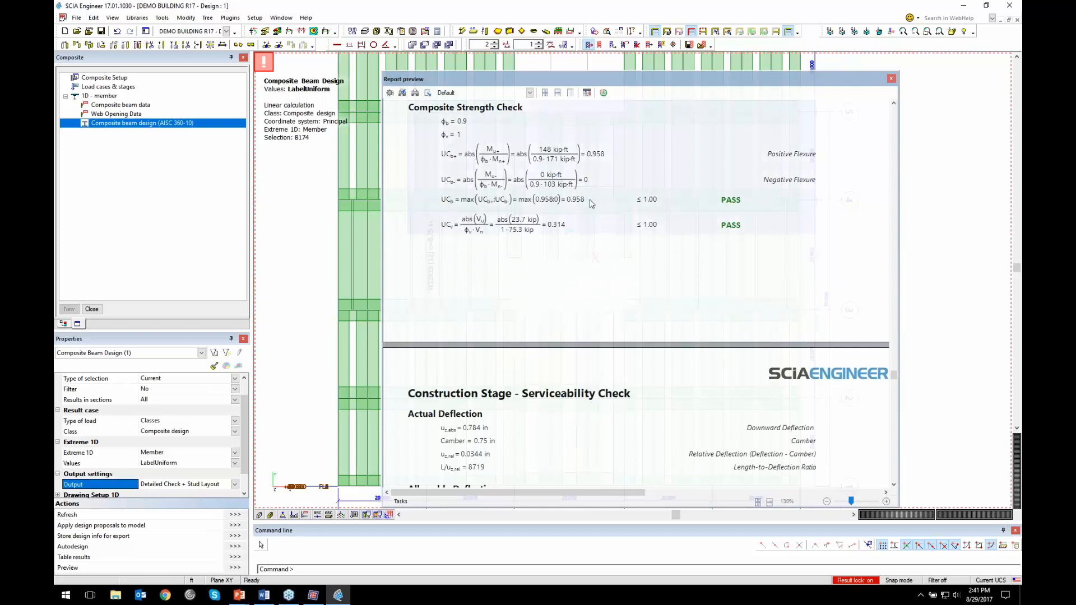
# Review the construction and final stage serviceability checks and the summary of results, and close the report preview
pyautogui.scroll(-6, 603, 224)
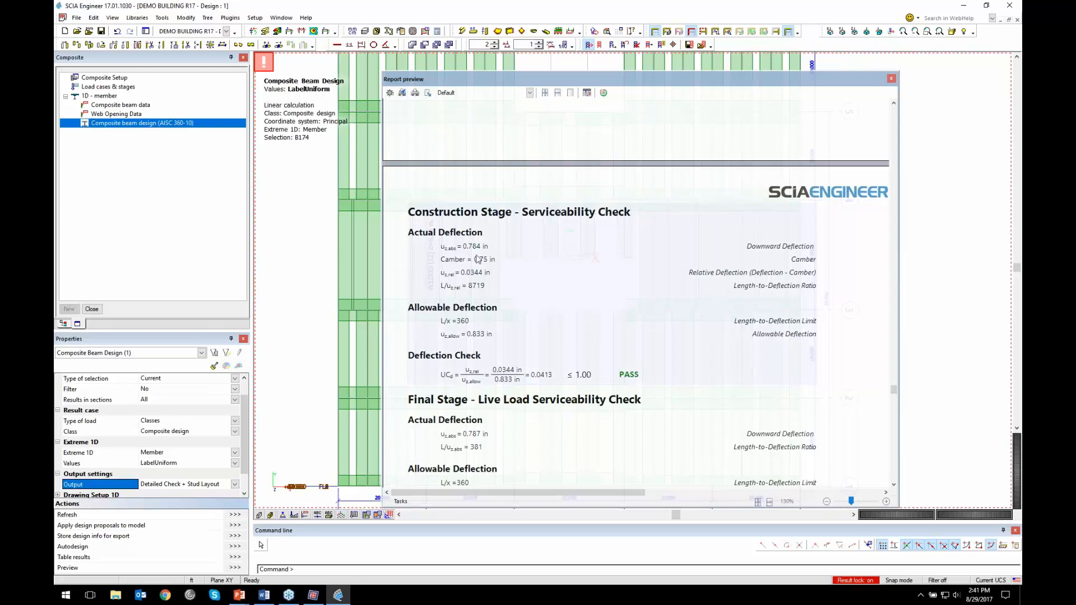
pyautogui.scroll(-2, 487, 283)
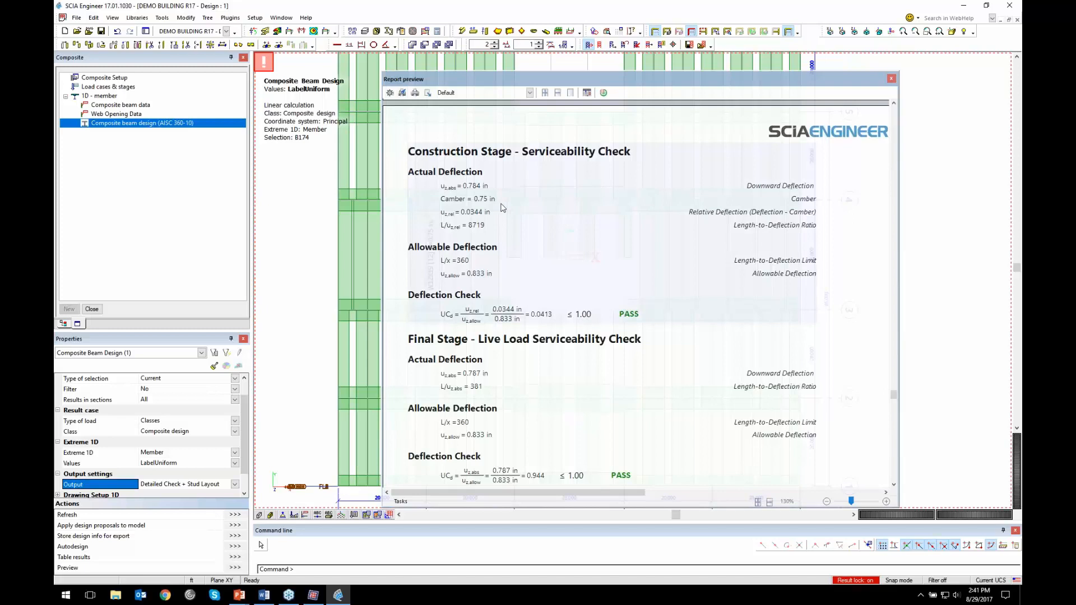
pyautogui.scroll(-4, 503, 208)
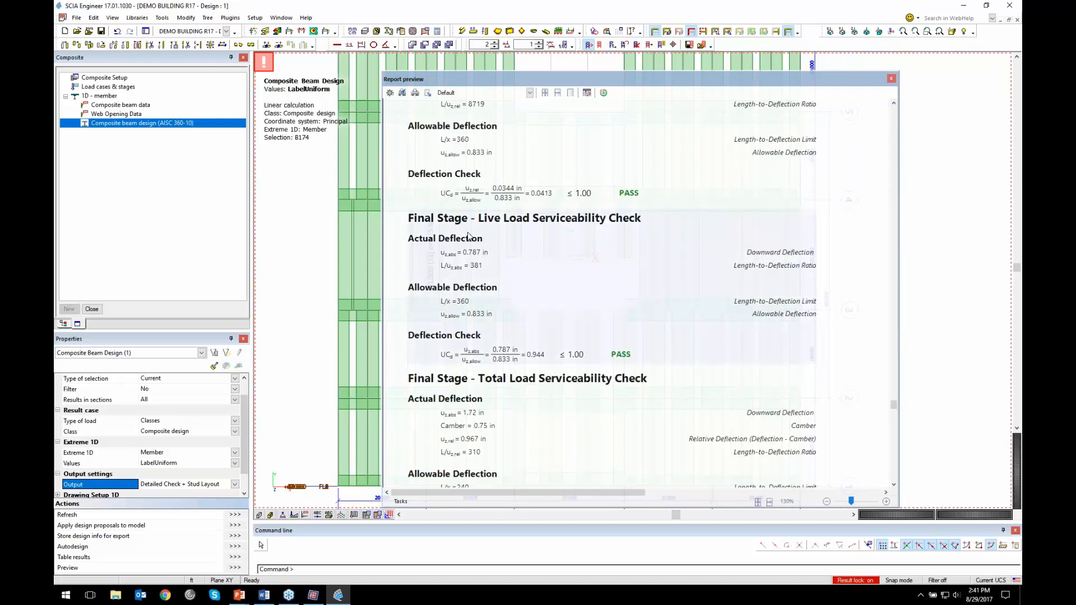
pyautogui.scroll(-2, 580, 281)
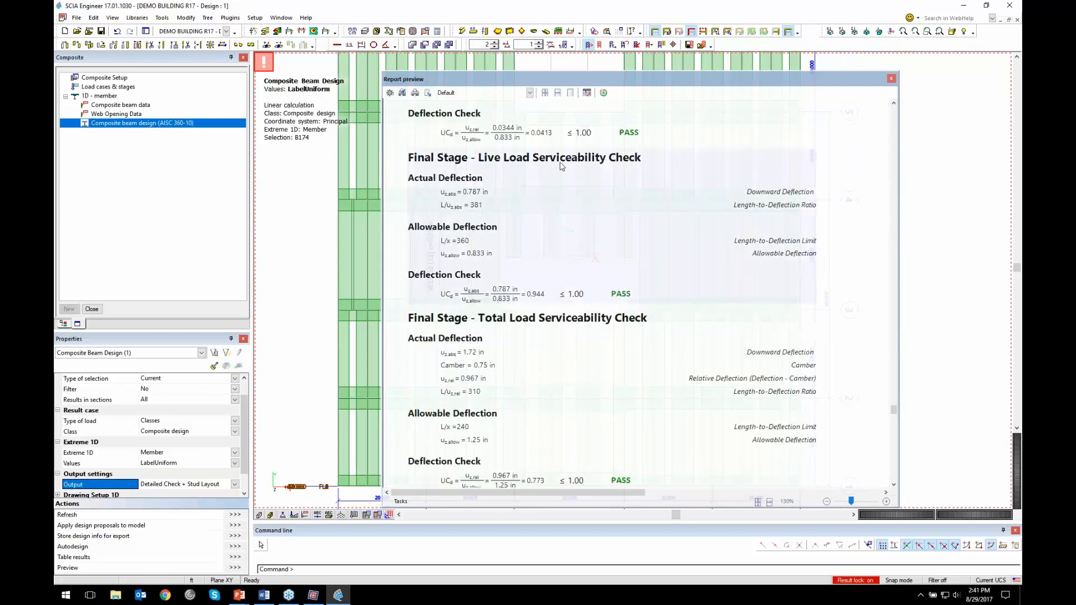
pyautogui.scroll(-4, 515, 343)
pyautogui.scroll(-5, 502, 300)
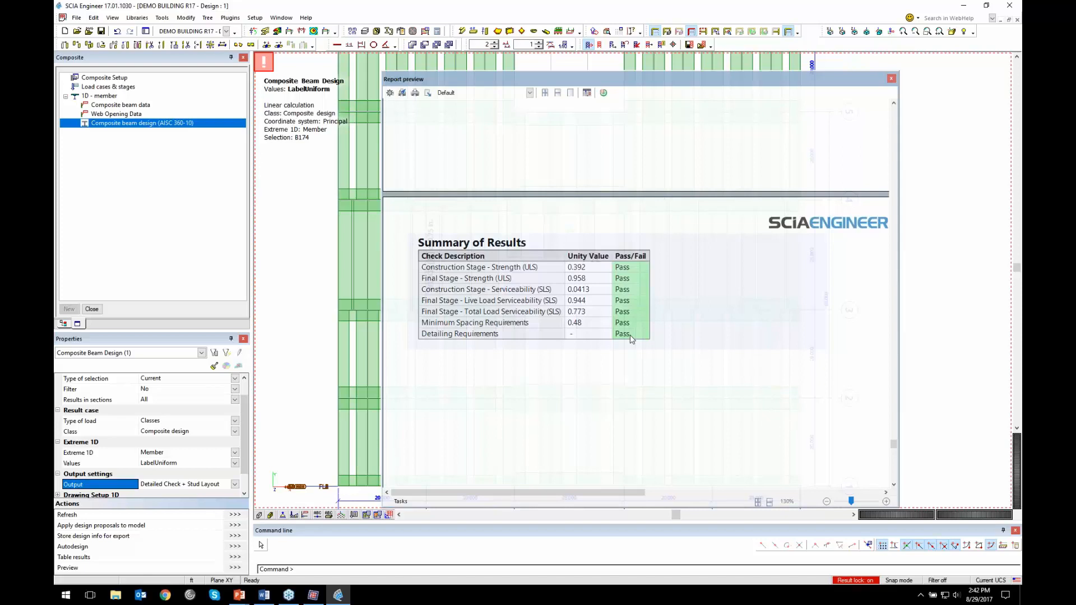
pyautogui.click(891, 79)
# Close the Composite service and switch to the open Glulam Timber Beam project
pyautogui.keyDown('ctrl'); pyautogui.moveTo(559, 377); pyautogui.dragTo(533, 353, button='right'); pyautogui.keyUp('ctrl')
pyautogui.moveTo(532, 343); pyautogui.dragTo(627, 312, button='middle')
pyautogui.scroll(-2, 626, 311)
pyautogui.keyDown('ctrl'); pyautogui.moveTo(627, 312); pyautogui.dragTo(610, 324, button='right'); pyautogui.keyUp('ctrl')
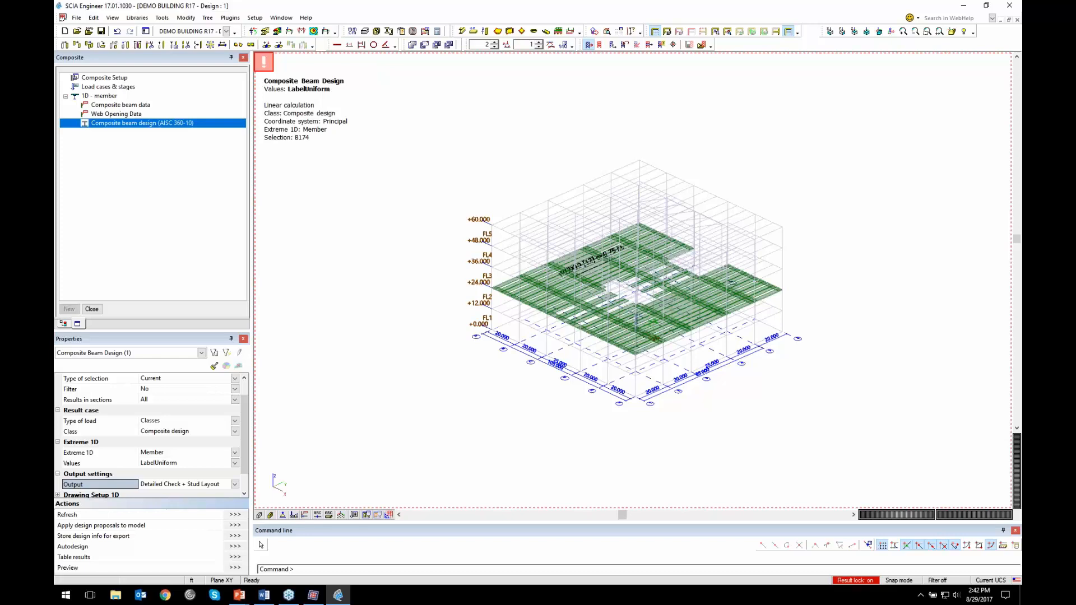
pyautogui.click(92, 310)
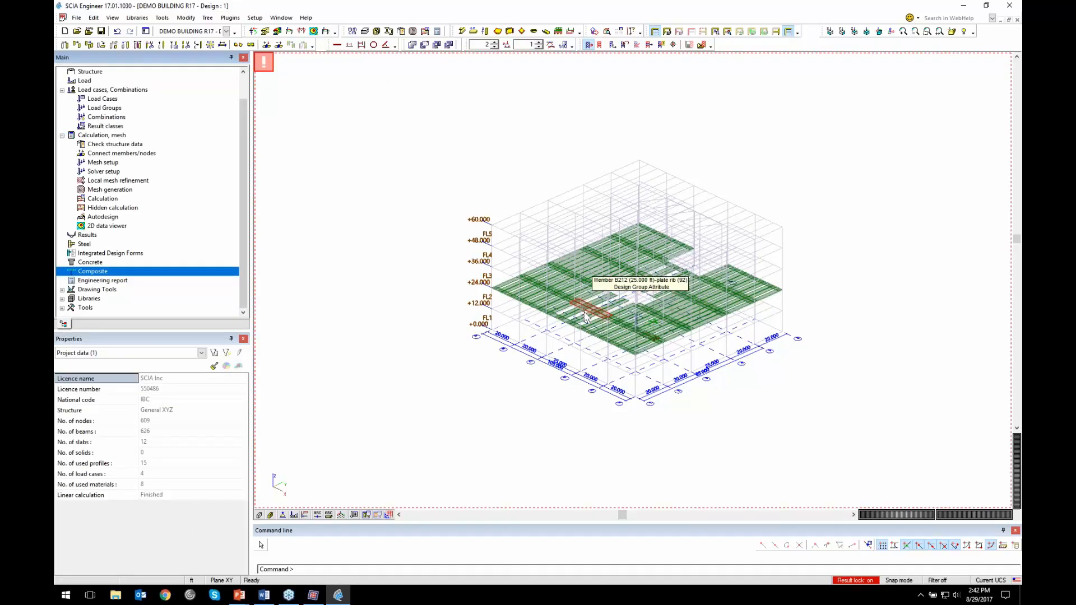
pyautogui.click(226, 32)
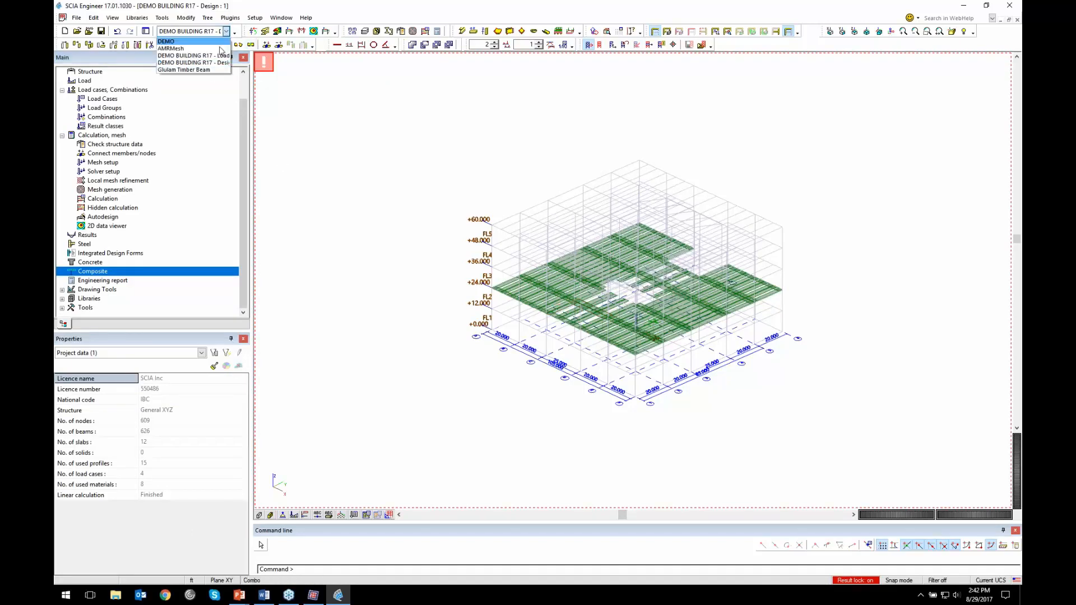
pyautogui.click(212, 70)
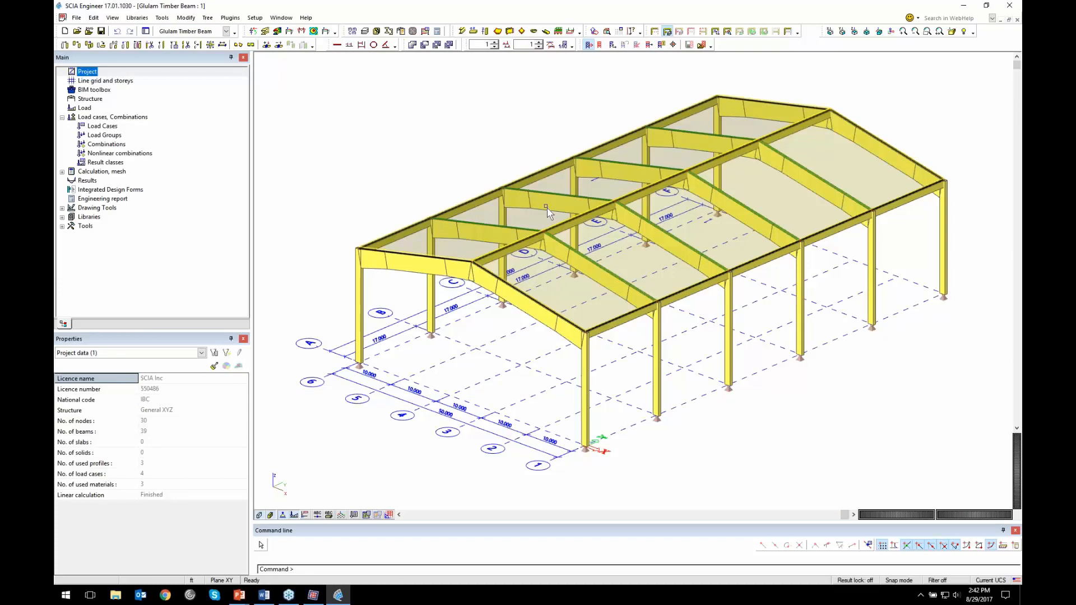
# Switch to Scia Design Forms Builder and locate the script line behind the volume factor formula in the glulam beam form
pyautogui.click(309, 602)
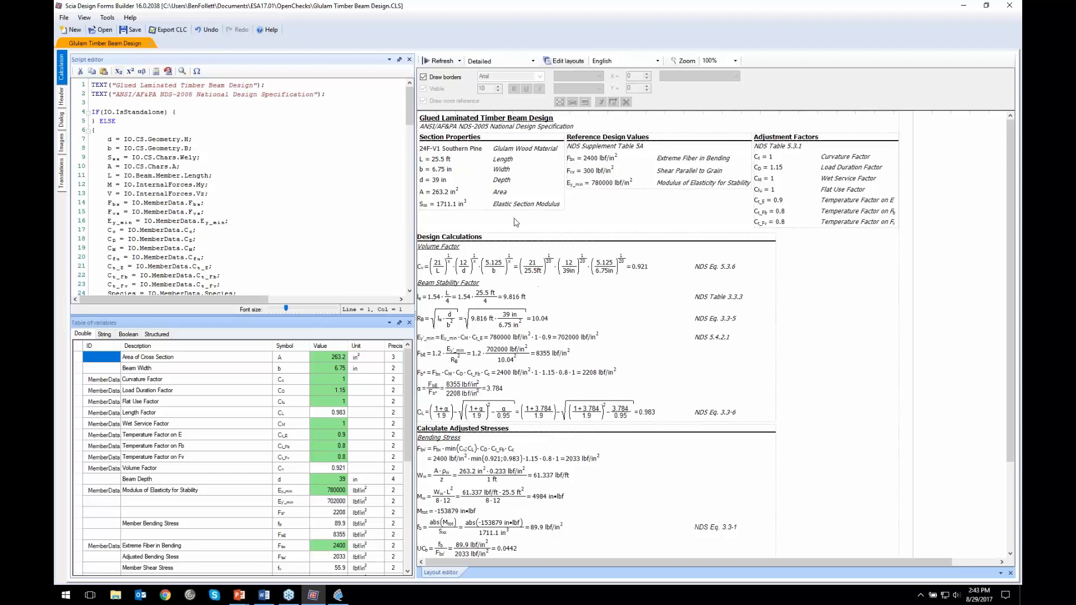
pyautogui.scroll(-20, 200, 185)
pyautogui.scroll(1, 200, 185)
pyautogui.click(460, 262)
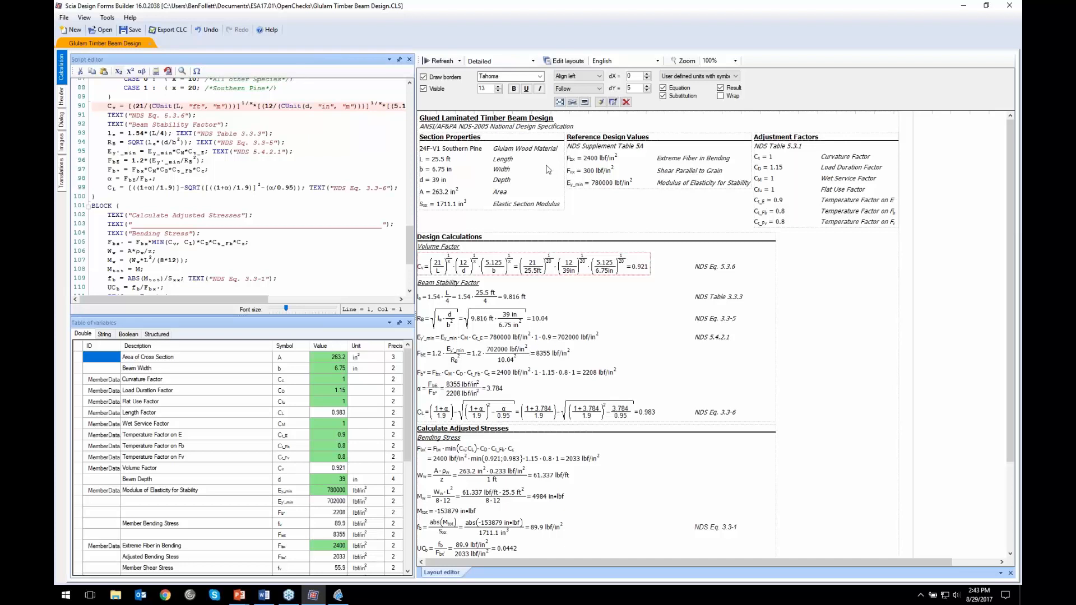
# Review the form header's general settings and result variables, and return to the calculation view
pyautogui.click(61, 97)
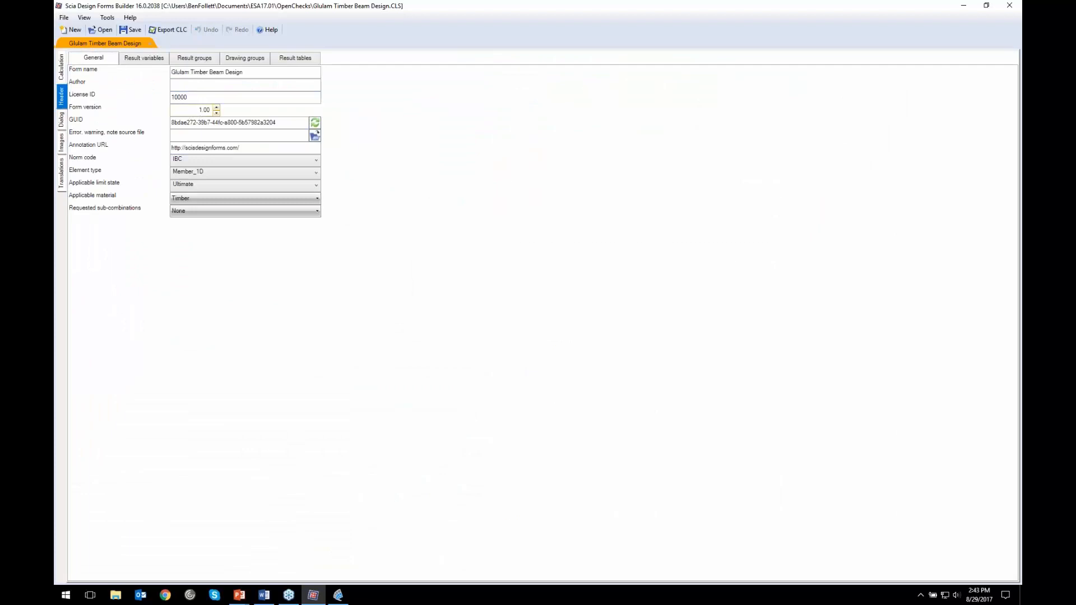
pyautogui.click(152, 58)
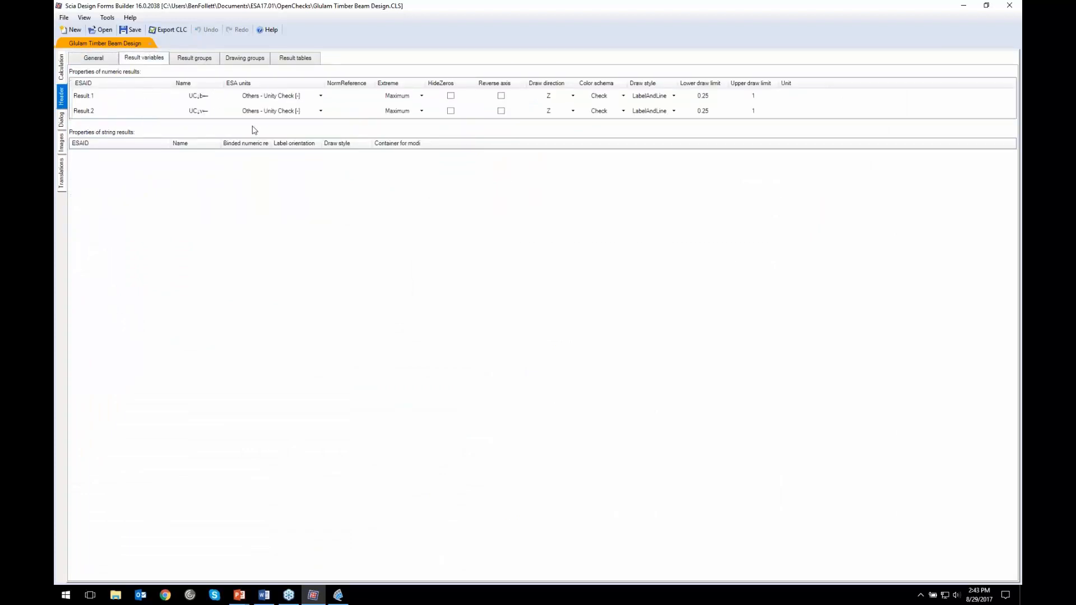
pyautogui.click(93, 59)
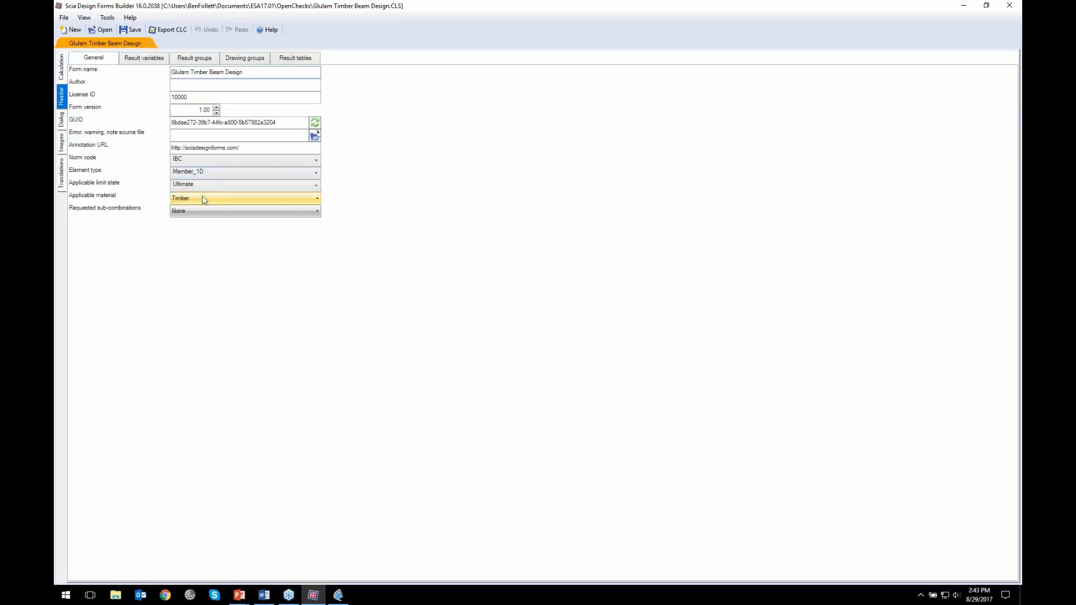
pyautogui.click(63, 63)
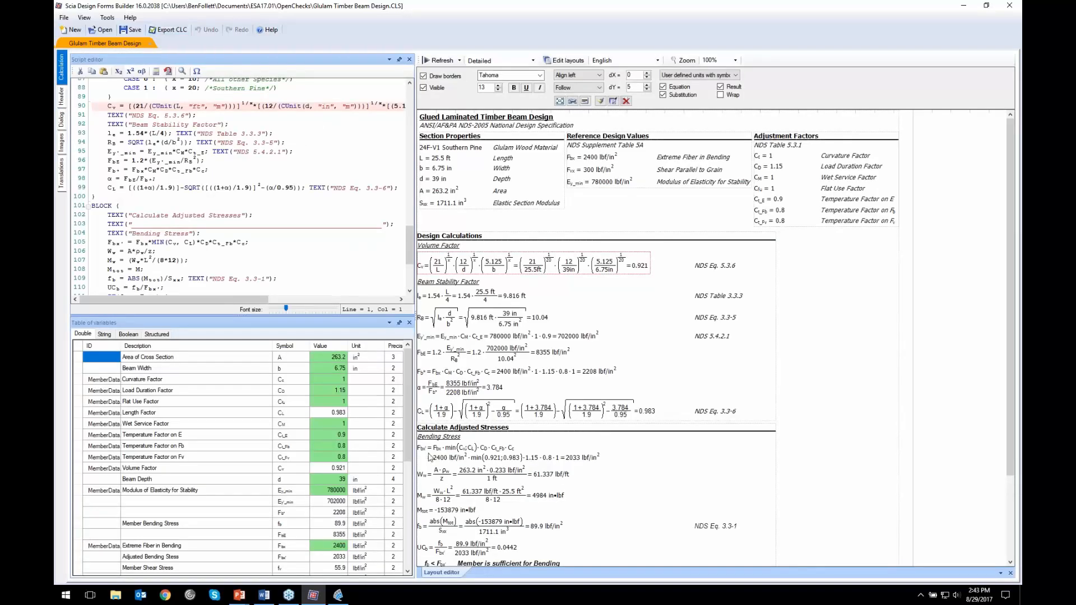
# Switch to SCIA Engineer and run the integrated Glulam Timber Beam Design check on the frame, showing UC_b values
pyautogui.click(338, 595)
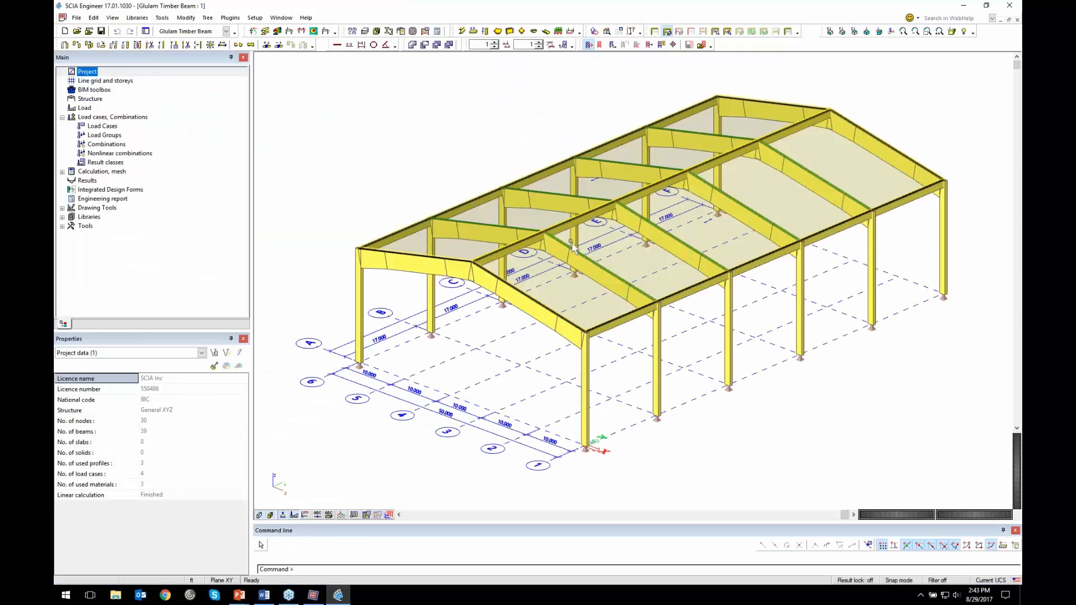
pyautogui.click(116, 191)
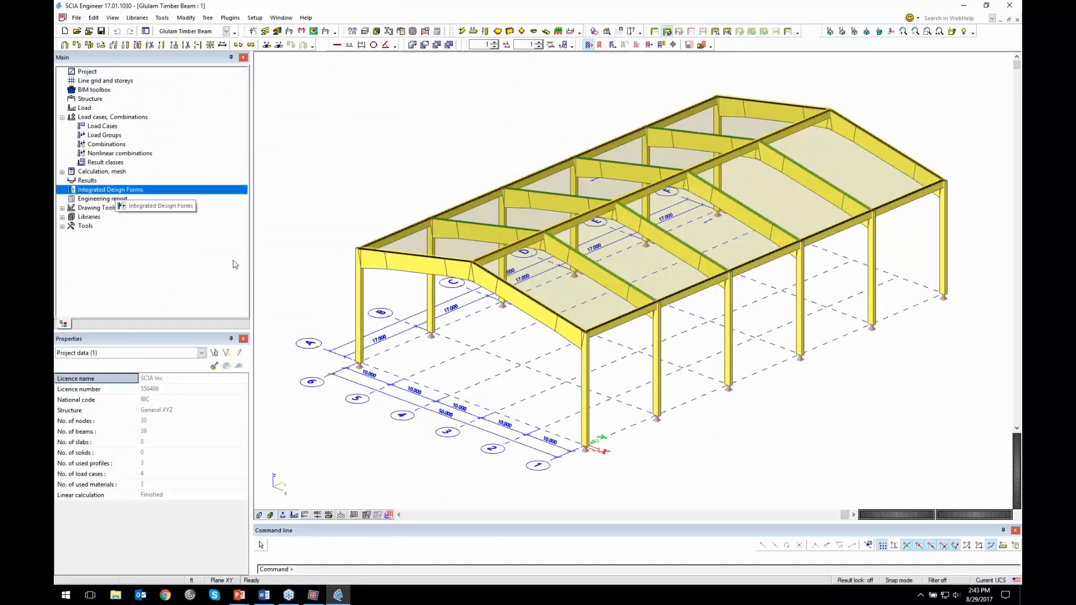
pyautogui.doubleClick(134, 96)
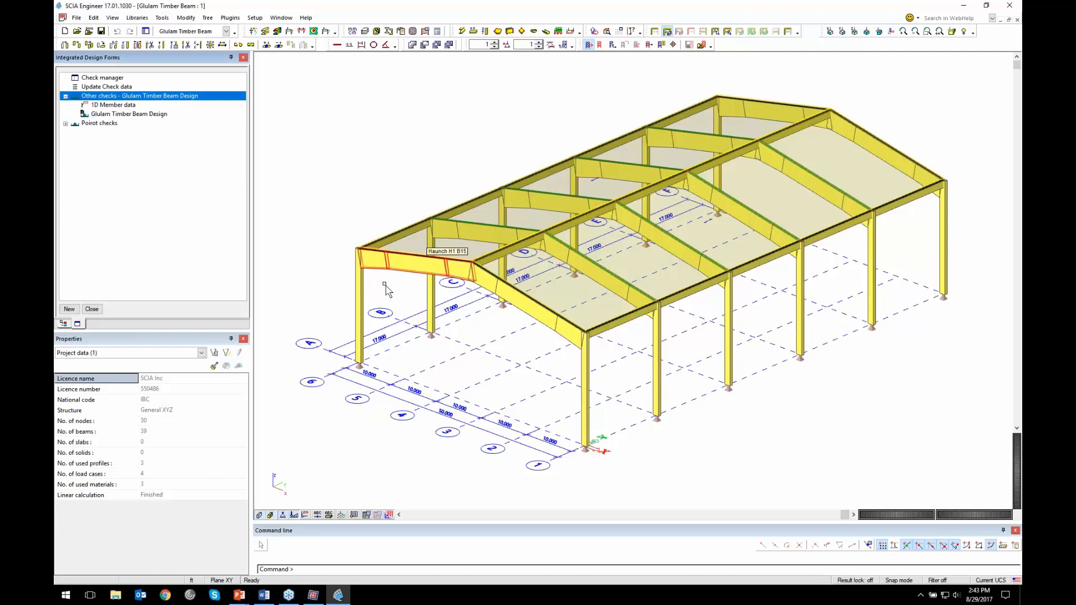
pyautogui.click(129, 114)
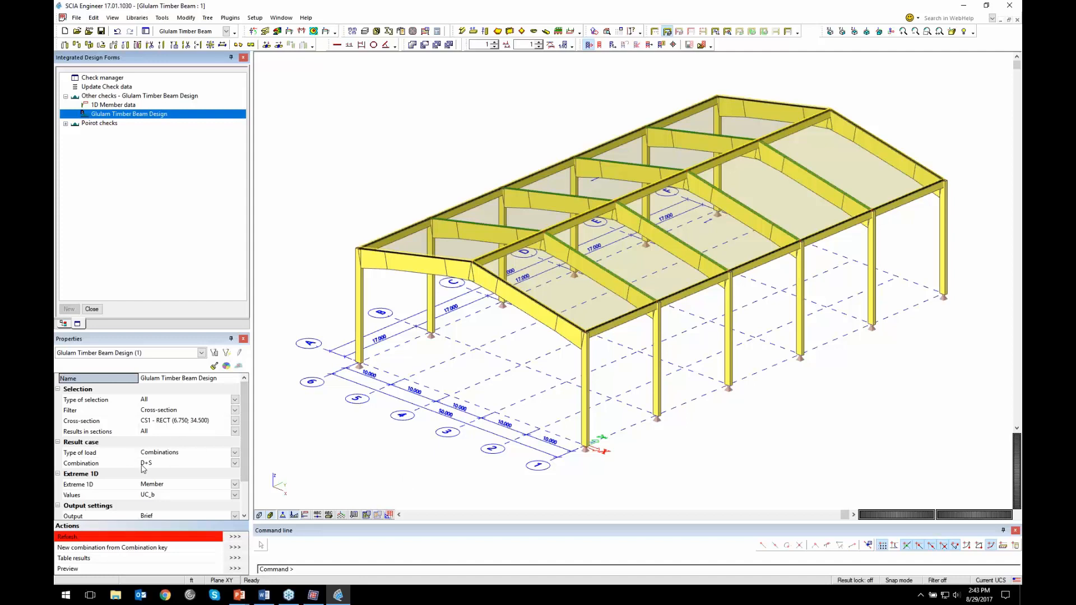
pyautogui.click(162, 496)
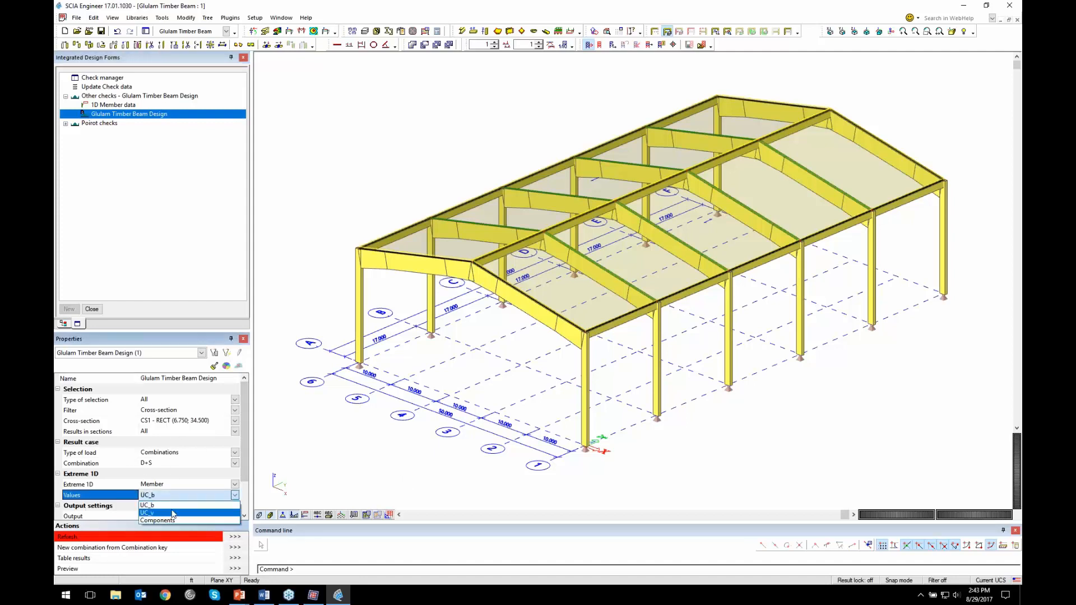
pyautogui.click(173, 507)
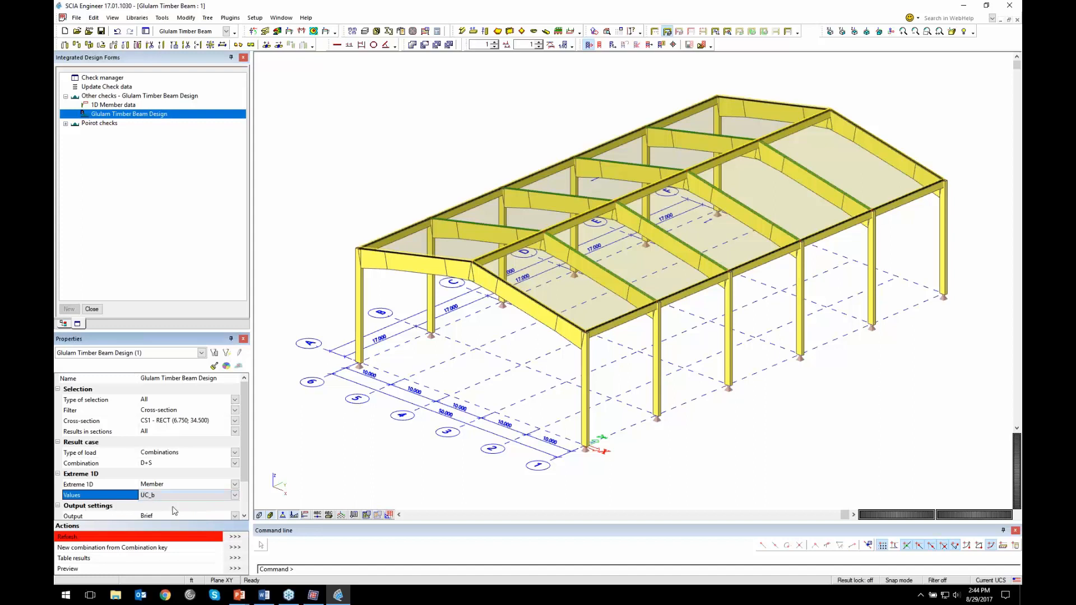
pyautogui.click(235, 537)
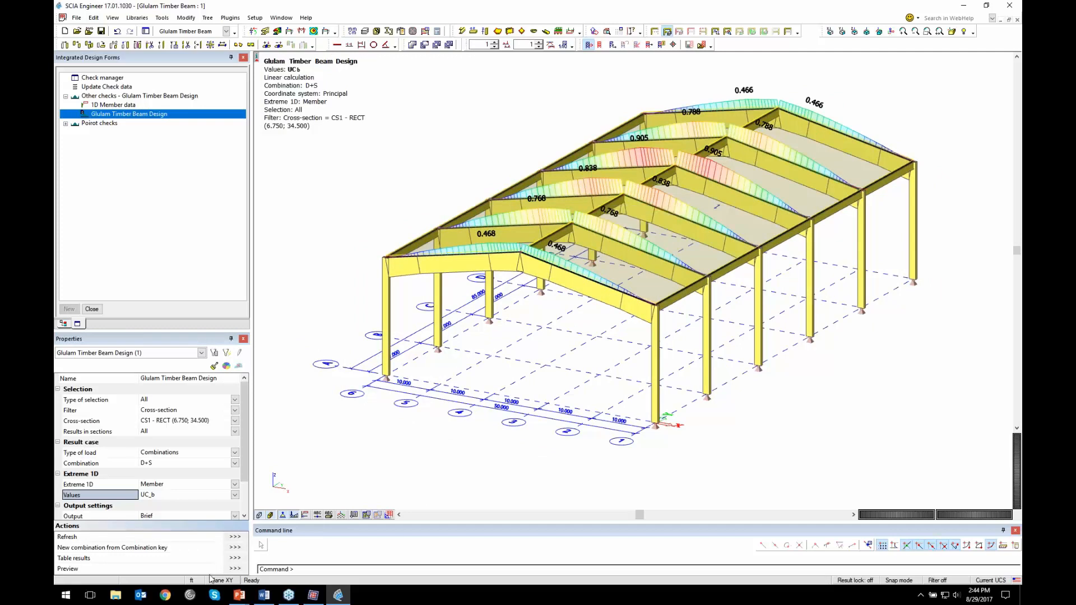
# Set the glulam check's Extreme 1D to Global and open the report preview of its results
pyautogui.click(203, 485)
pyautogui.click(185, 525)
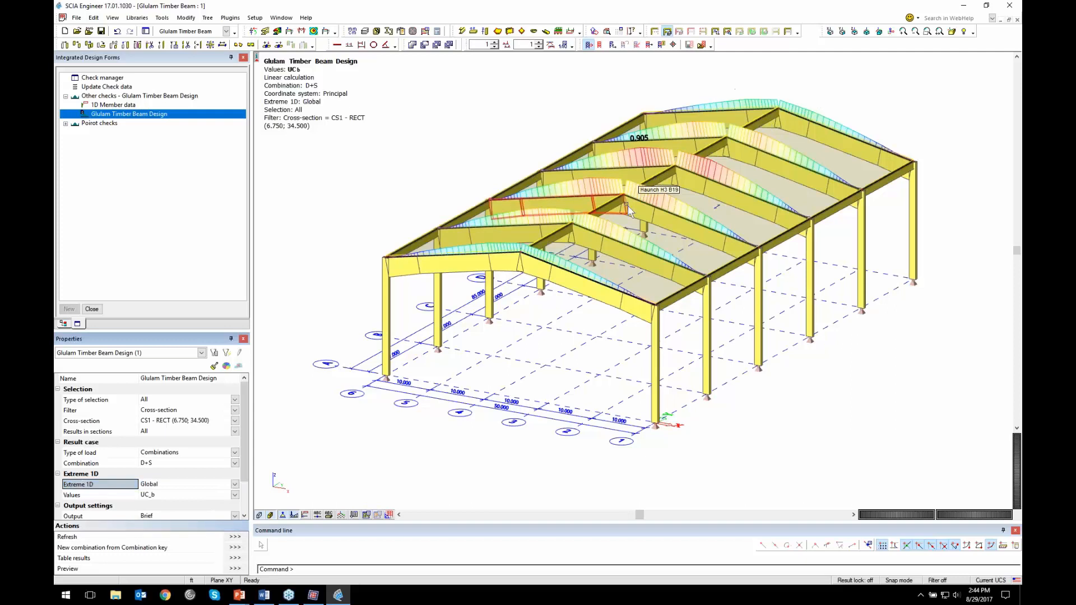
pyautogui.click(235, 569)
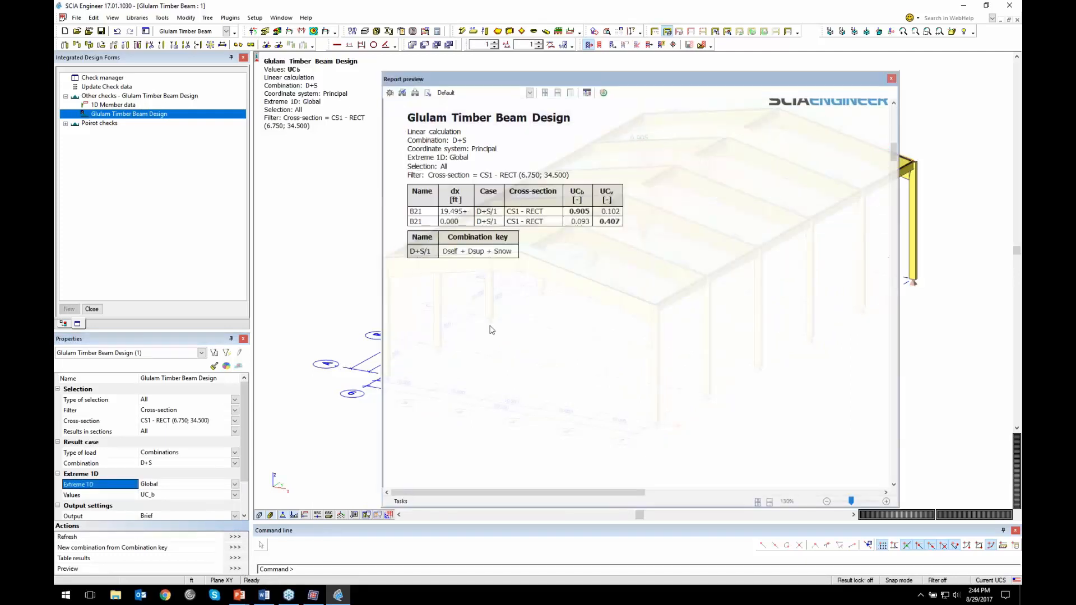
# Change the glulam check output to Detailed and refresh the report preview
pyautogui.scroll(-1, 199, 491)
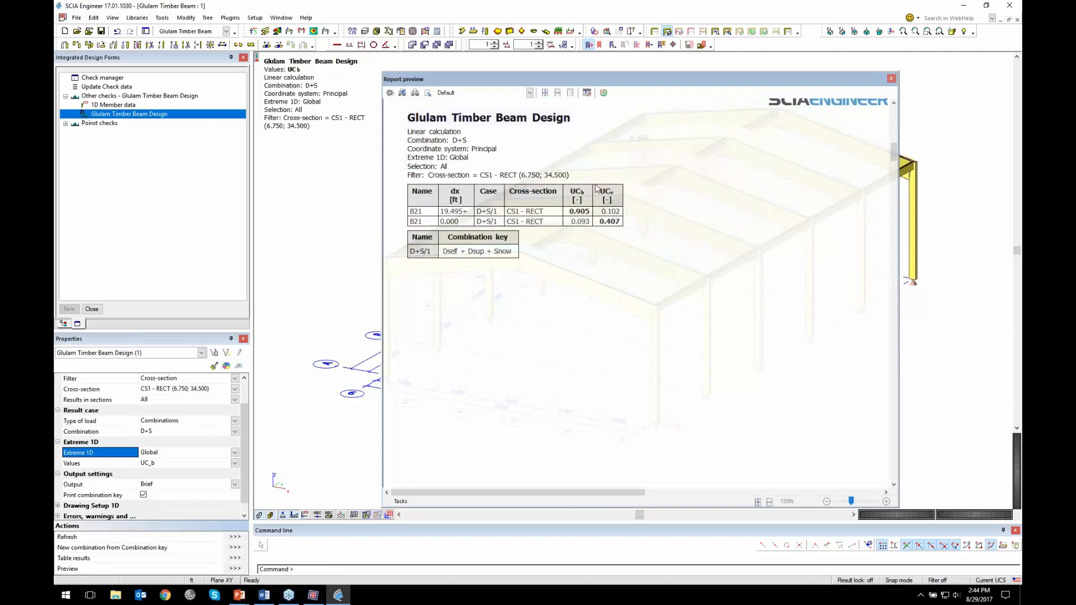
pyautogui.click(188, 486)
pyautogui.click(180, 502)
pyautogui.click(236, 537)
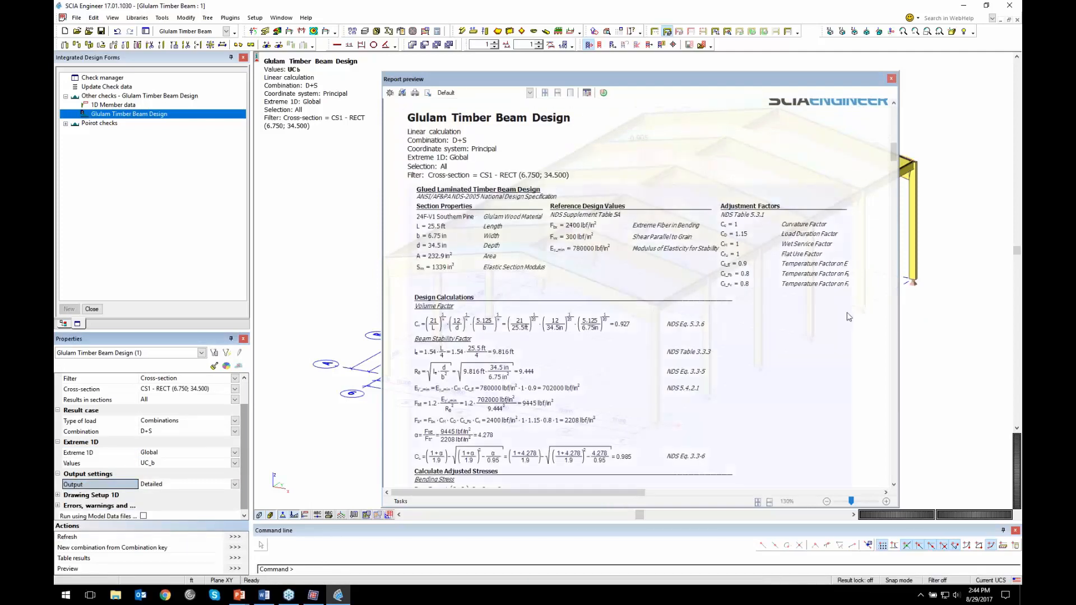
# Review the detailed glulam design calculations, from section properties through the bending and shear stress checks, and close the preview
pyautogui.moveTo(897, 259); pyautogui.dragTo(915, 259)
pyautogui.scroll(-3, 635, 274)
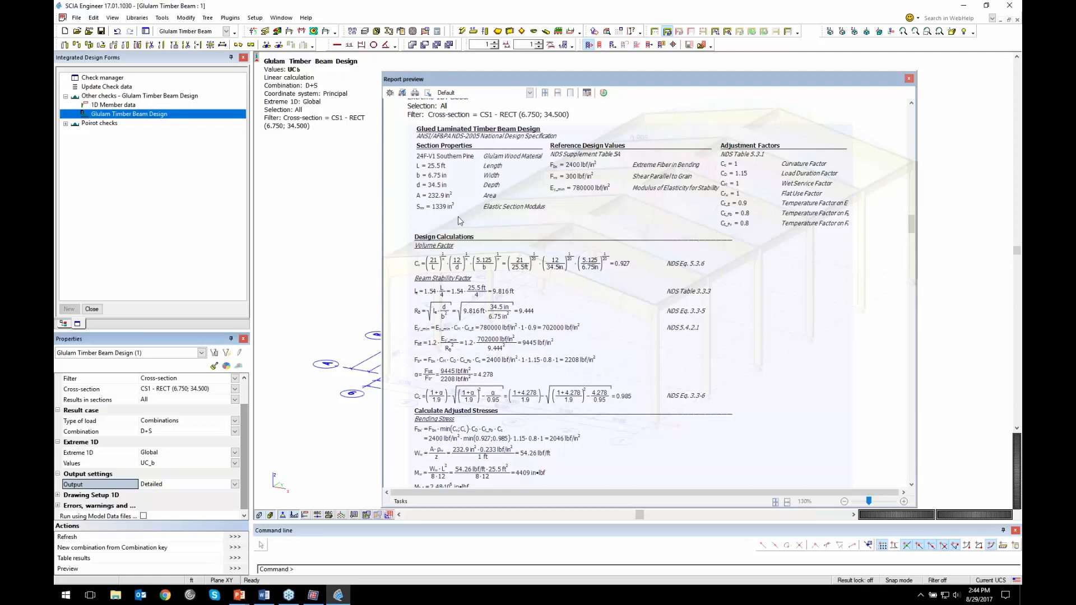
pyautogui.scroll(-5, 578, 352)
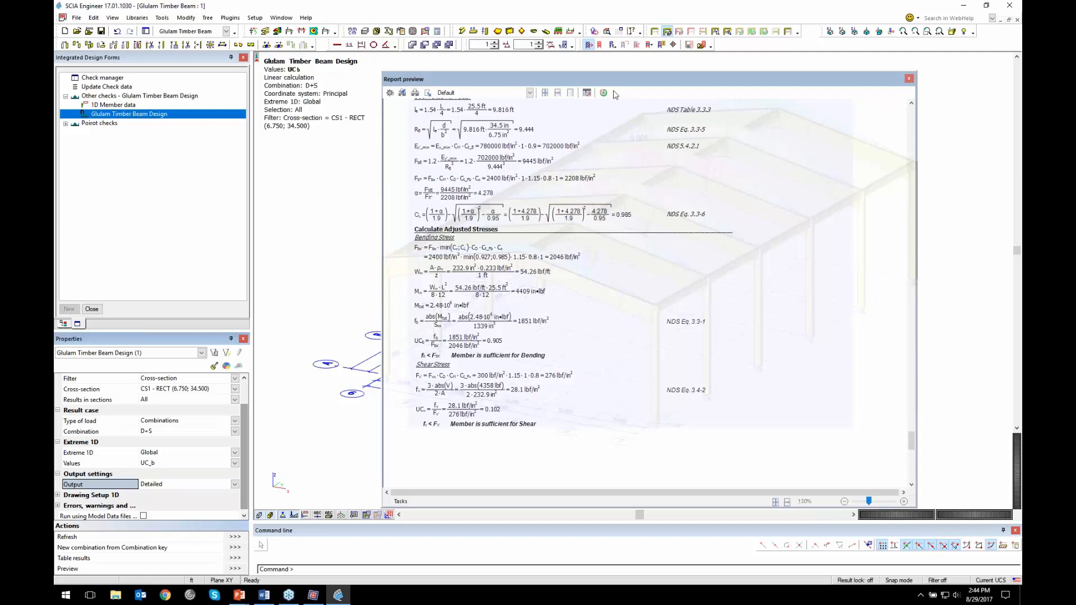
pyautogui.moveTo(622, 79); pyautogui.dragTo(578, 84)
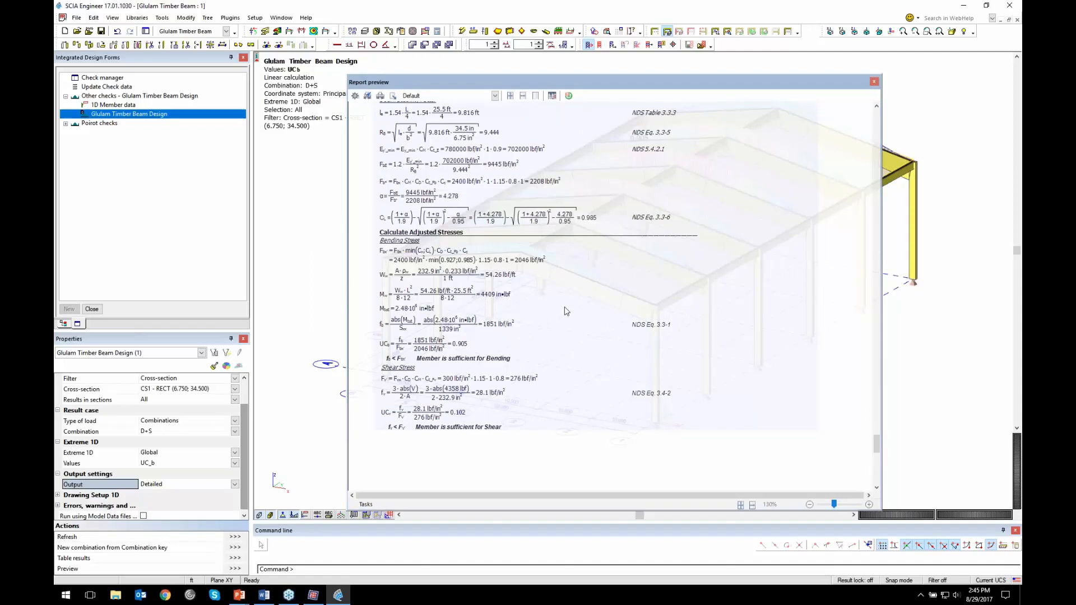
pyautogui.click(874, 81)
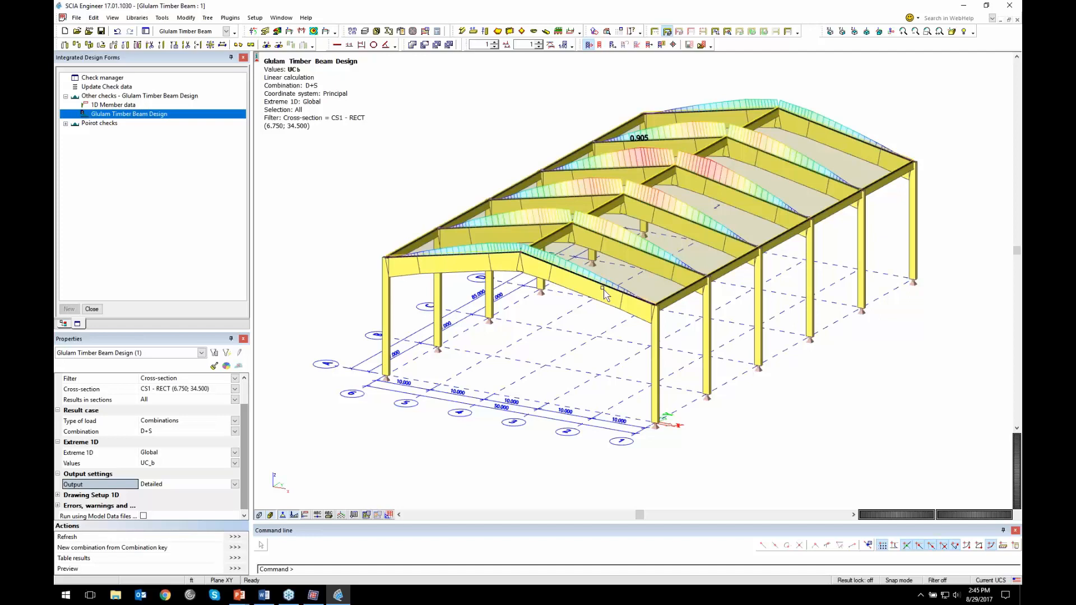
# Switch to the DEMO BUILDING R17 project and open Report_1 in the Engineering report
pyautogui.click(226, 32)
pyautogui.click(199, 62)
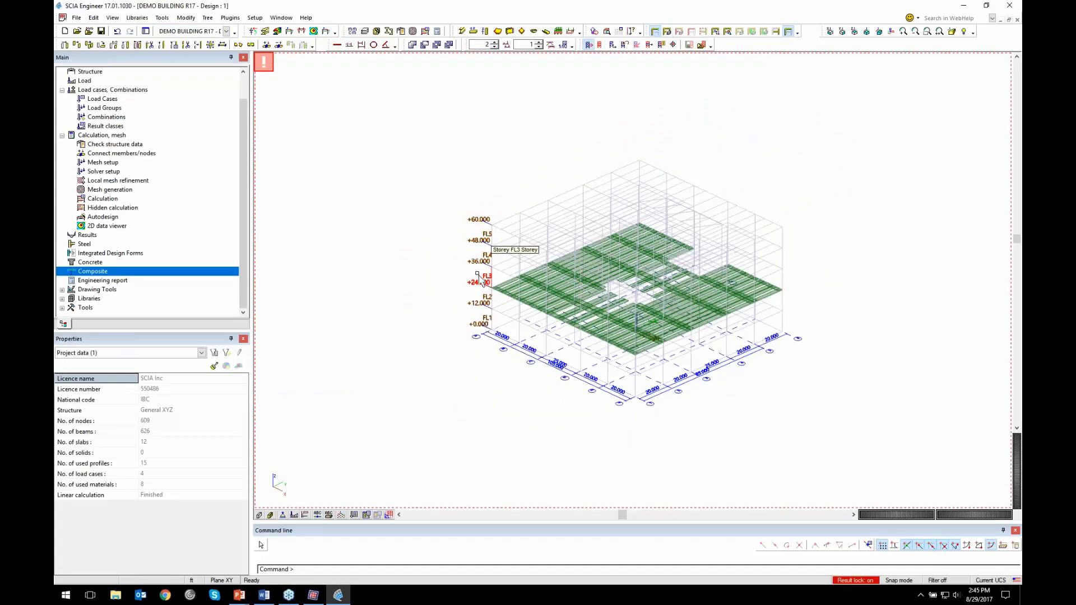
pyautogui.click(438, 32)
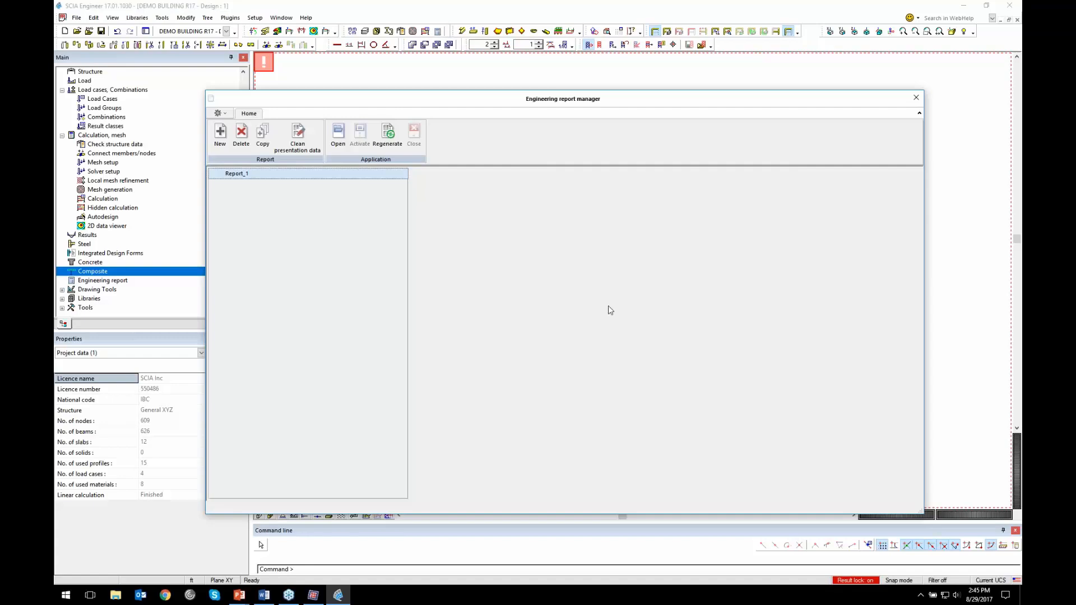
pyautogui.doubleClick(362, 179)
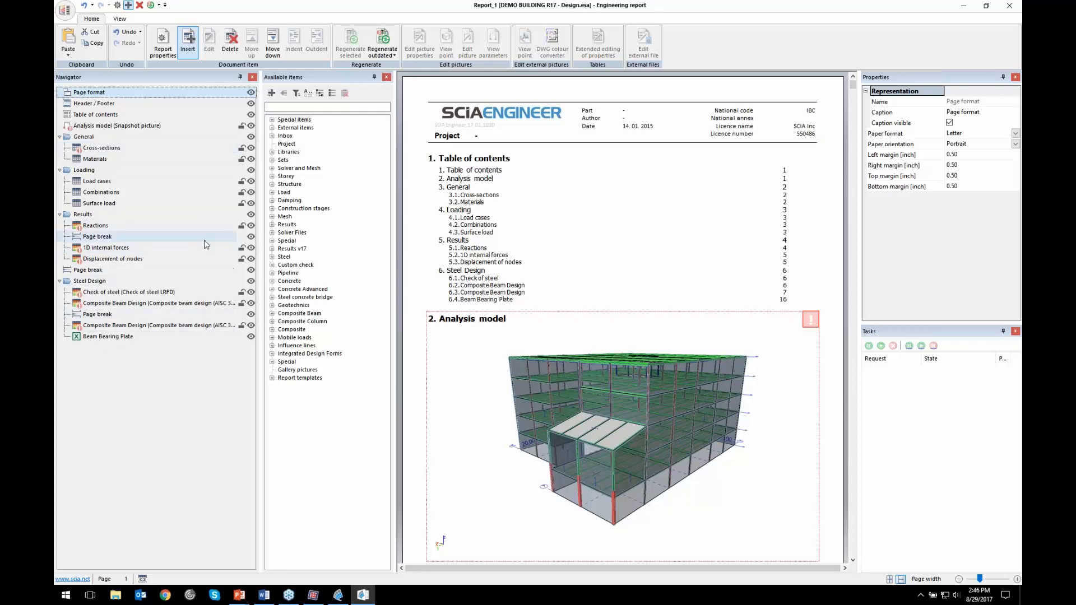
# Insert the 2D contact stresses picture and results table from the Inbox after Displacement of nodes in the report
pyautogui.click(383, 39)
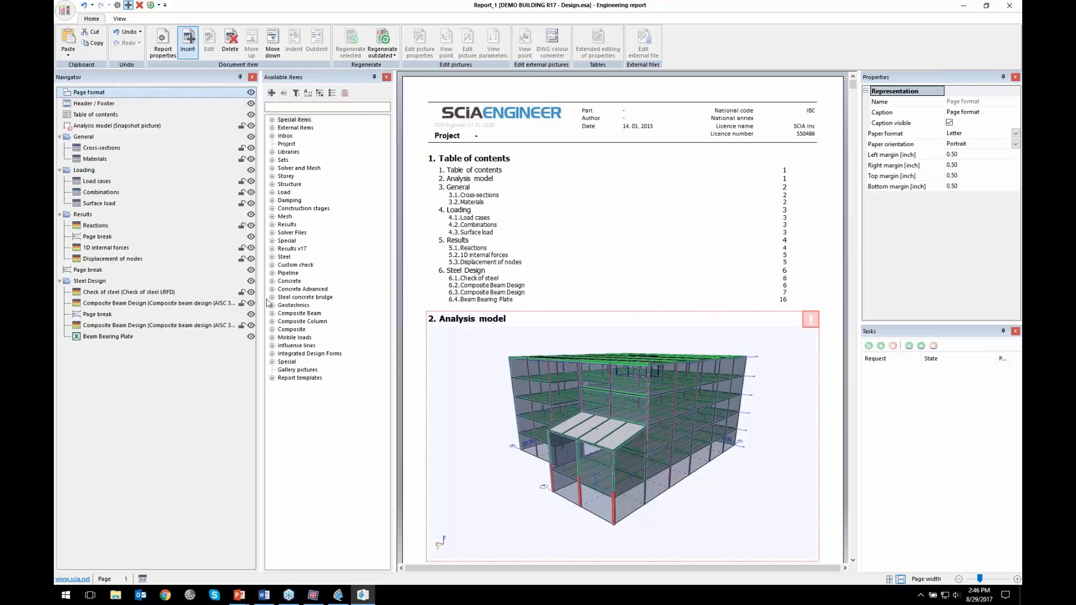
pyautogui.click(106, 247)
pyautogui.click(112, 259)
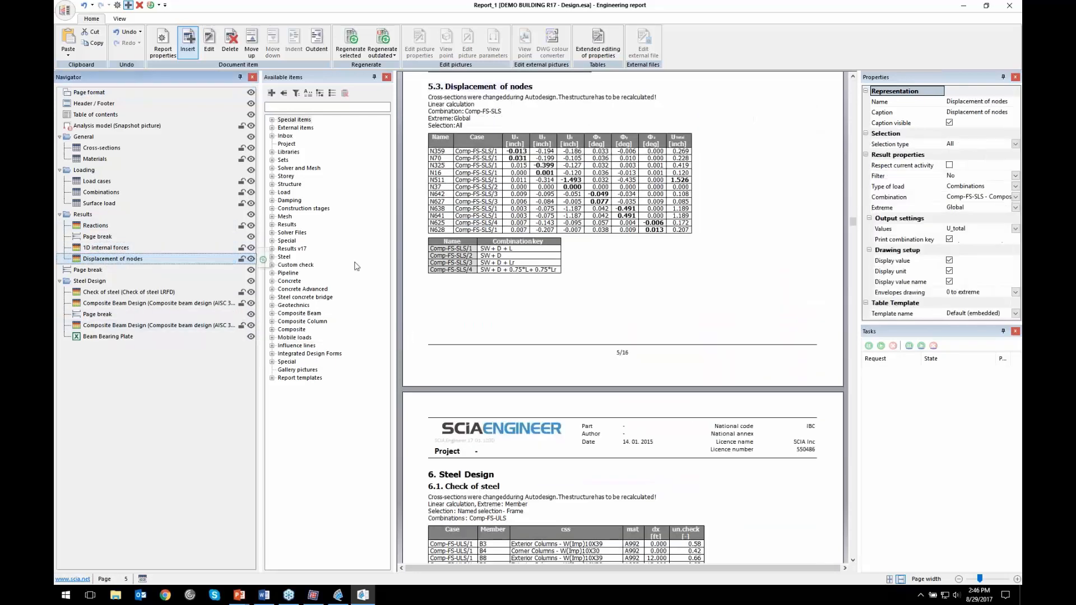
pyautogui.click(273, 136)
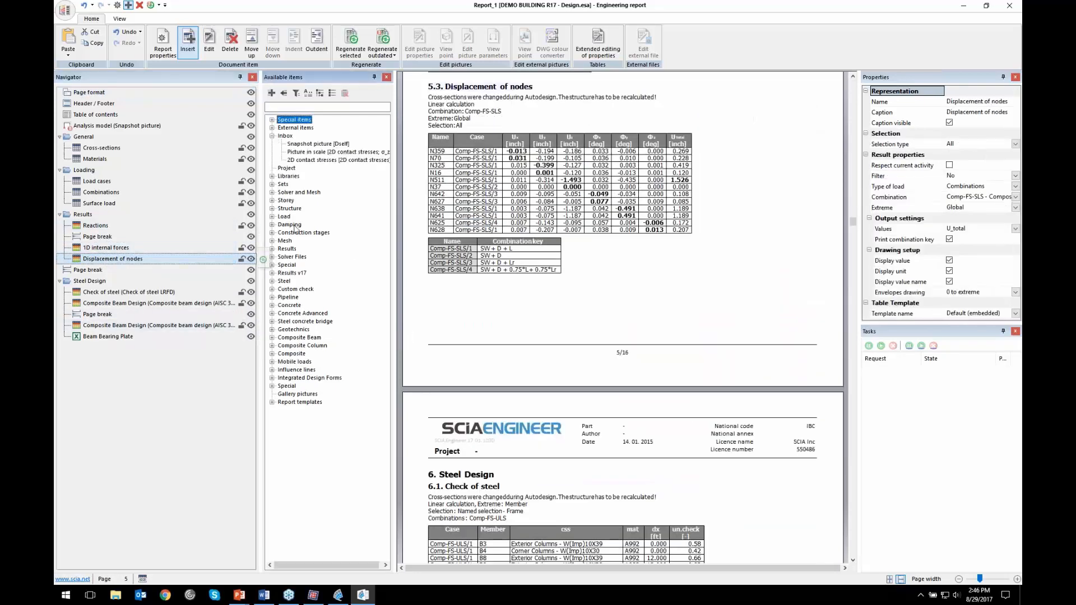
pyautogui.doubleClick(335, 153)
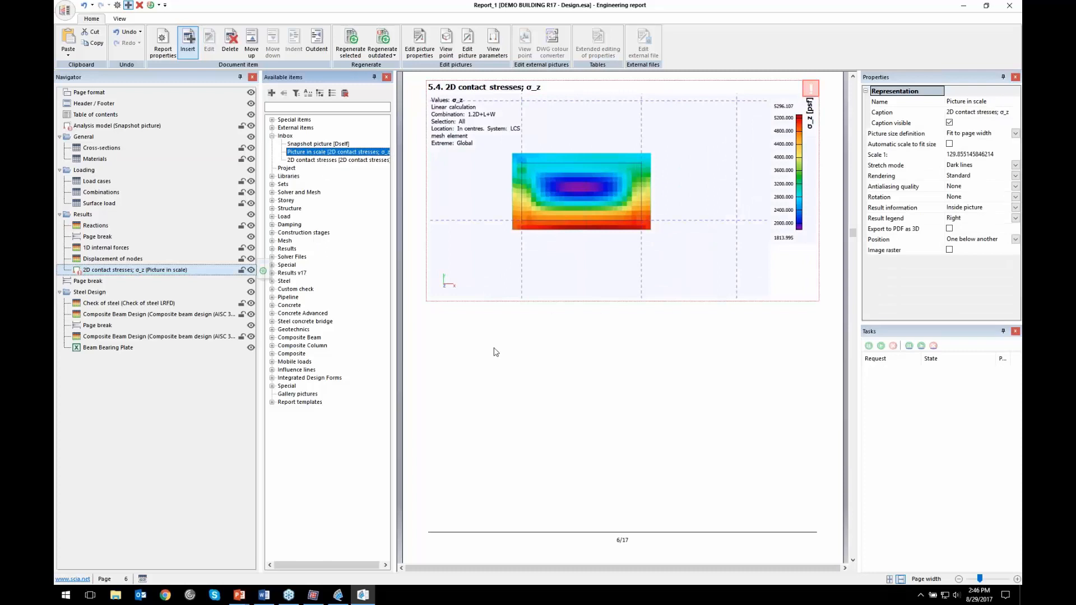
pyautogui.doubleClick(337, 160)
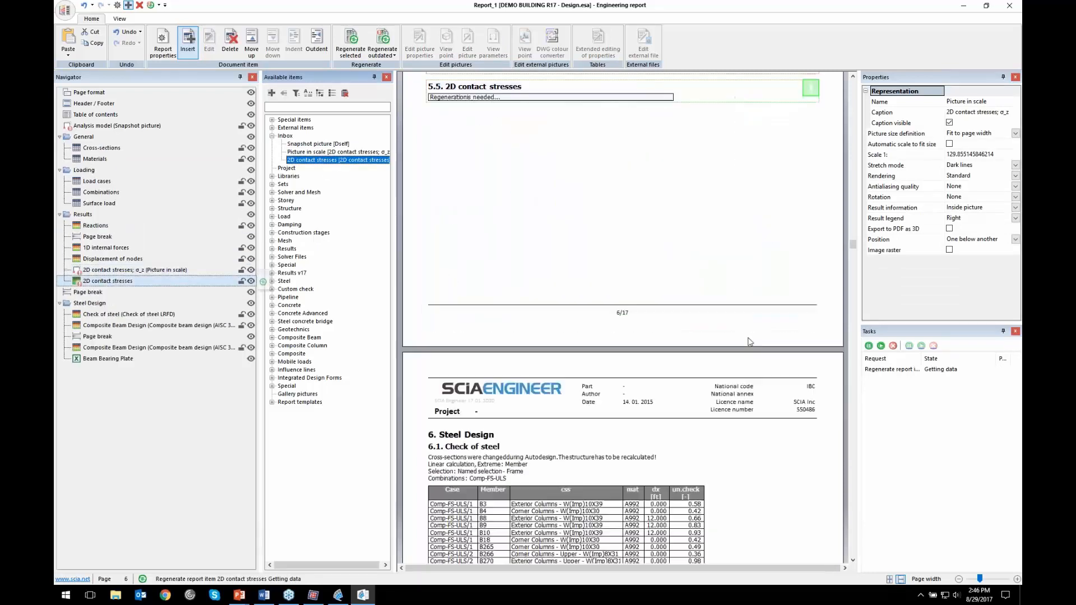
pyautogui.scroll(3, 624, 293)
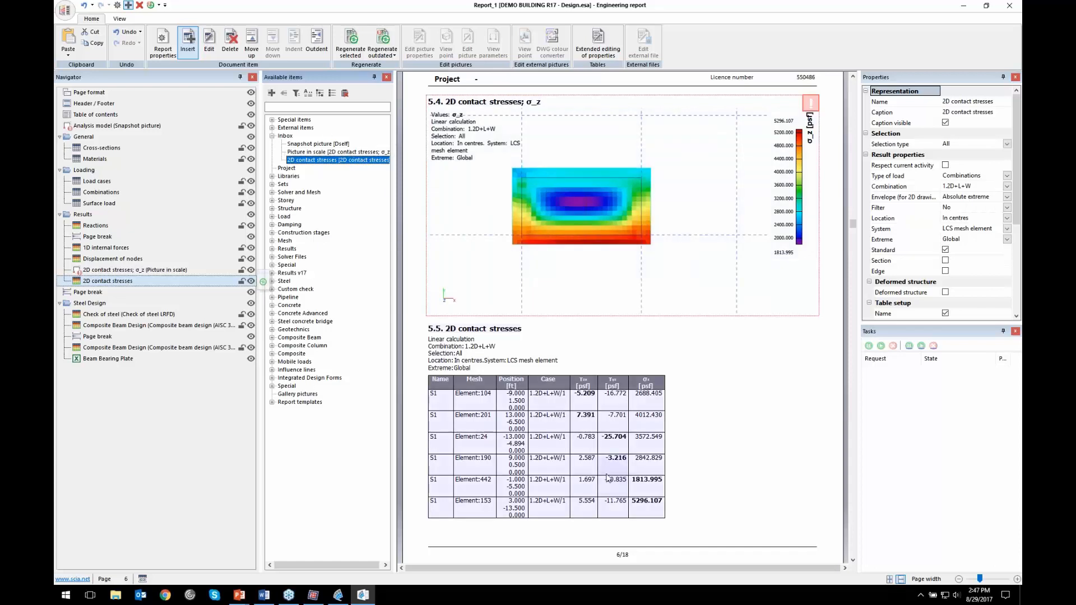
# Review the Steel Design chapter from the check of steel through the composite beam design to the Beam Bearing Plate sheet
pyautogui.click(224, 315)
pyautogui.scroll(-3, 573, 157)
pyautogui.scroll(-1, 566, 207)
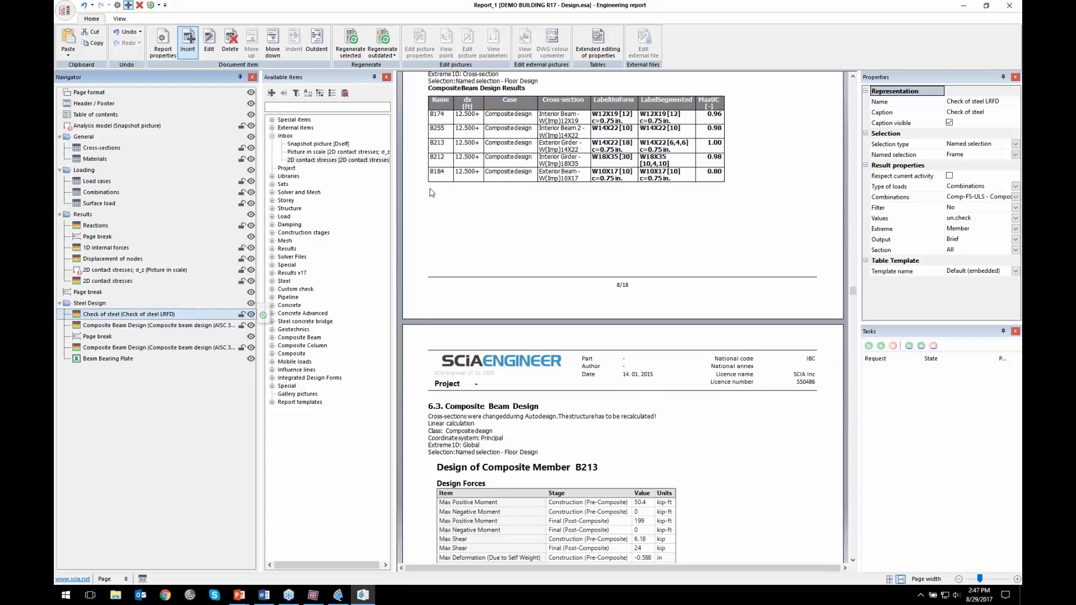
pyautogui.scroll(-1, 618, 187)
pyautogui.scroll(-19, 579, 231)
pyautogui.scroll(-8, 580, 231)
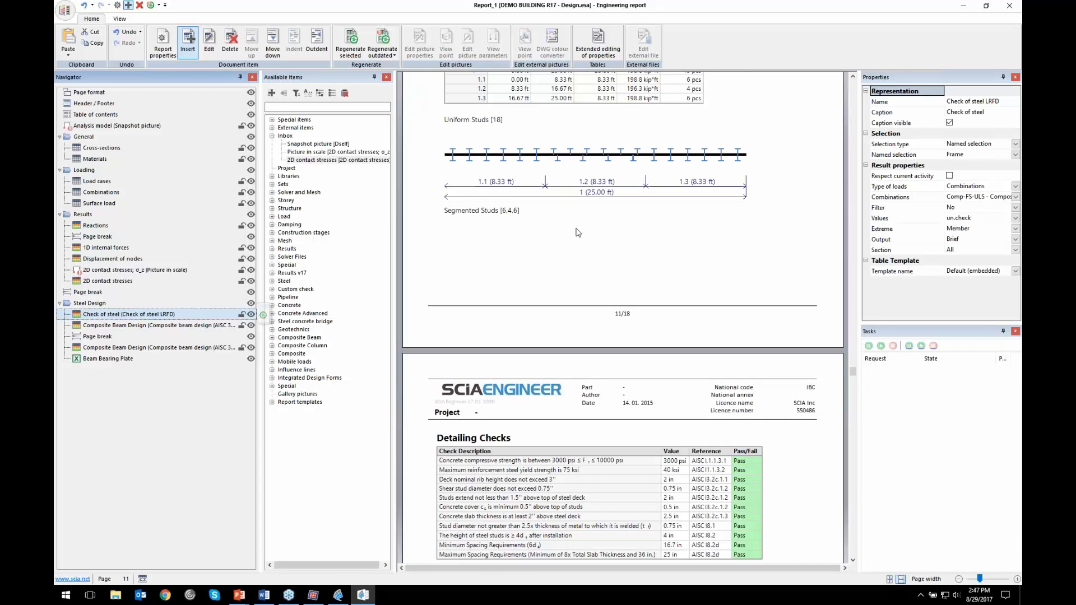
pyautogui.scroll(-20, 563, 248)
pyautogui.scroll(-20, 561, 253)
pyautogui.scroll(-10, 561, 253)
pyautogui.scroll(2, 595, 271)
pyautogui.scroll(-1, 582, 280)
pyautogui.scroll(-1, 577, 285)
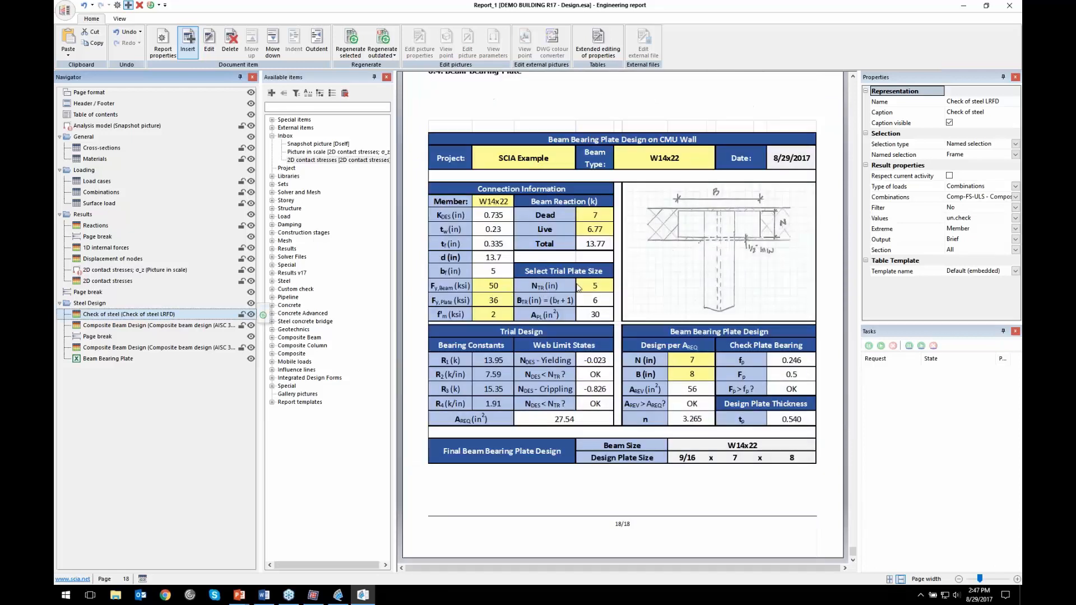
# Open the report's Beam Bearing Plate external file for editing in Excel
pyautogui.click(559, 276)
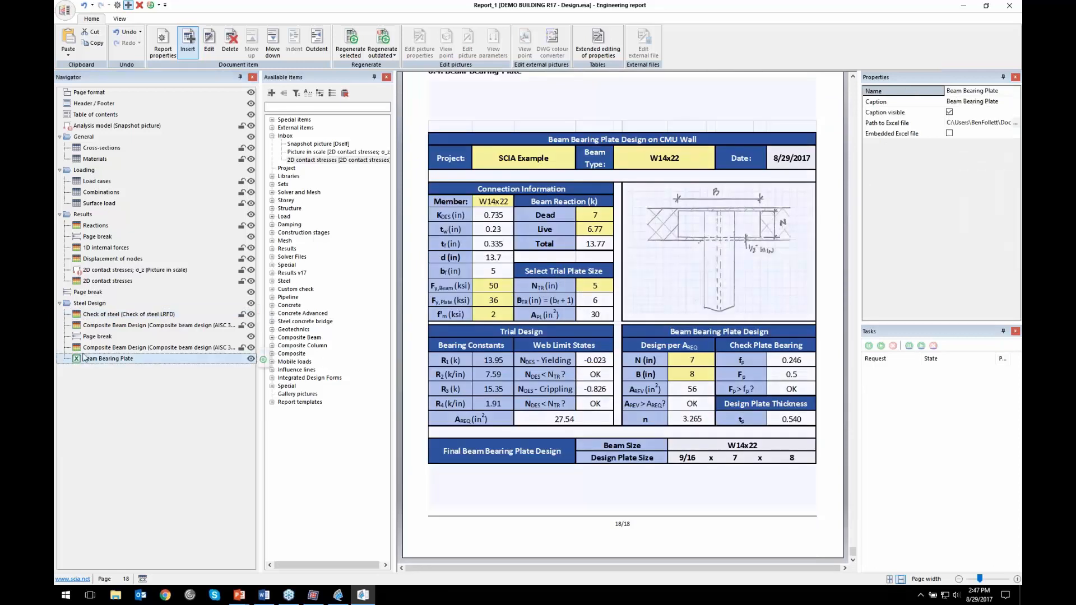
pyautogui.click(73, 379)
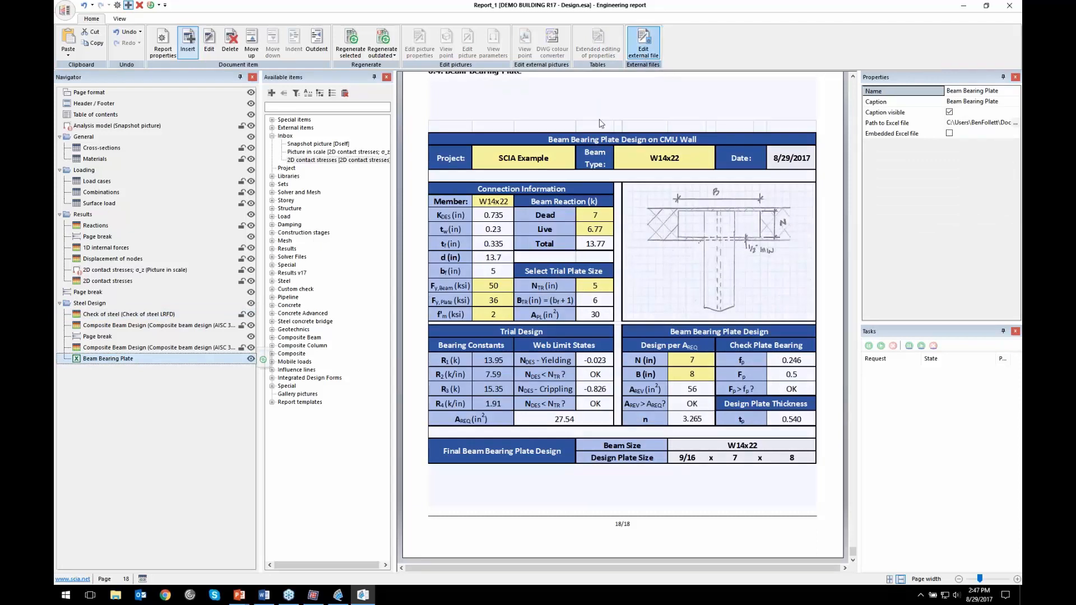
pyautogui.click(640, 51)
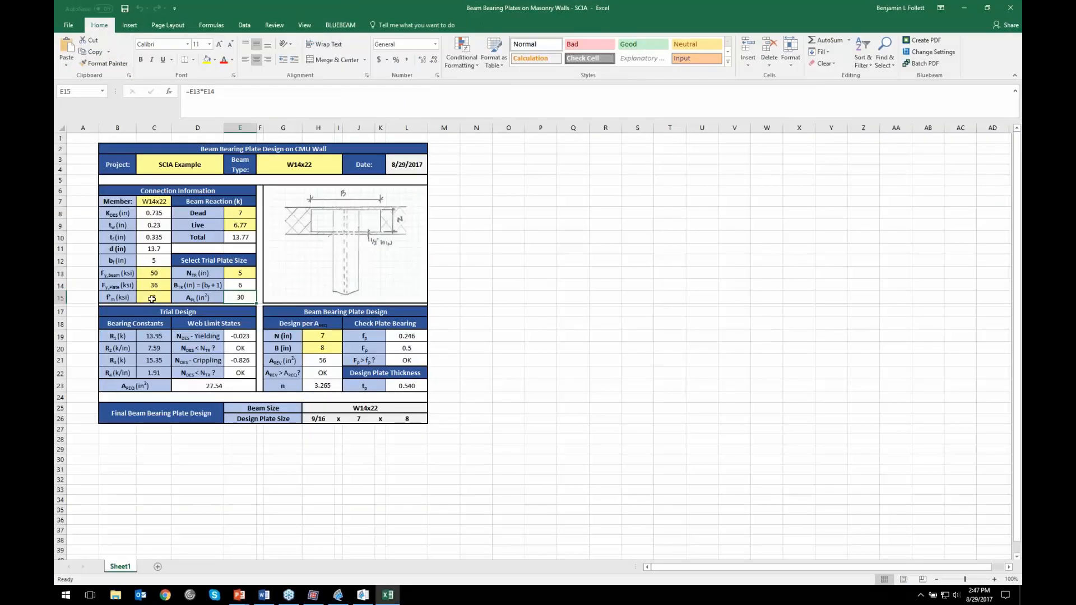
# Set the beam's K_DES to 0.8 in in the bearing plate spreadsheet, and close the workbook with the changes saved
pyautogui.click(166, 215)
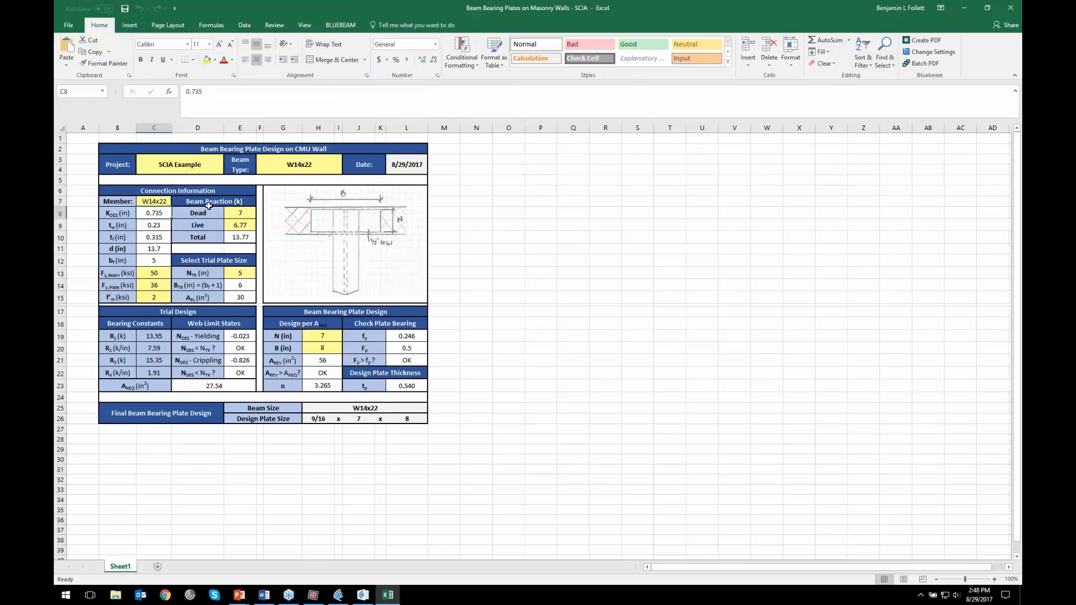
pyautogui.write('.8')
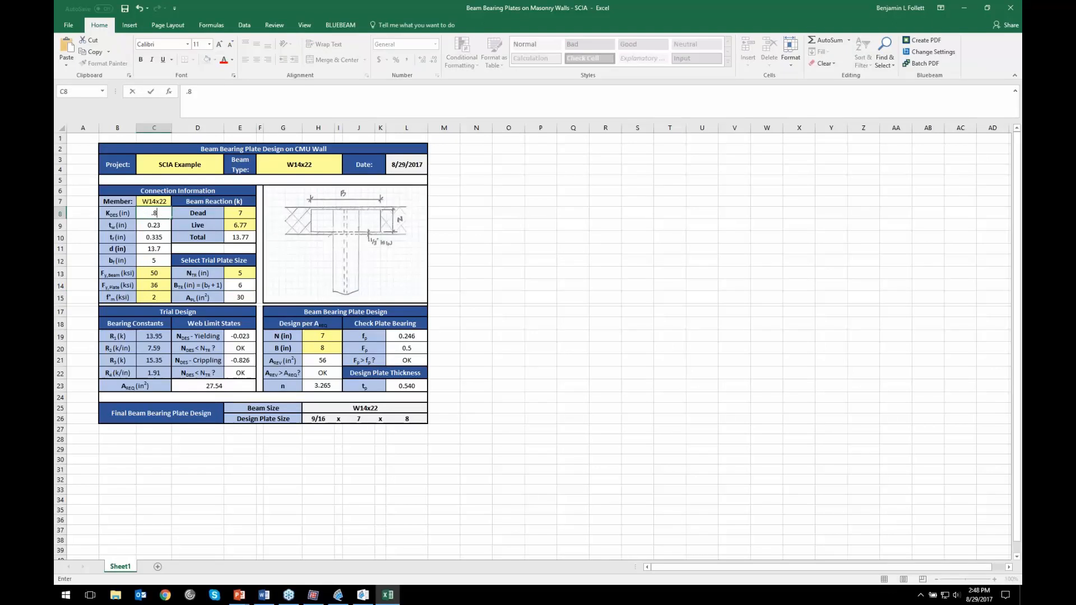
pyautogui.press('Tab')
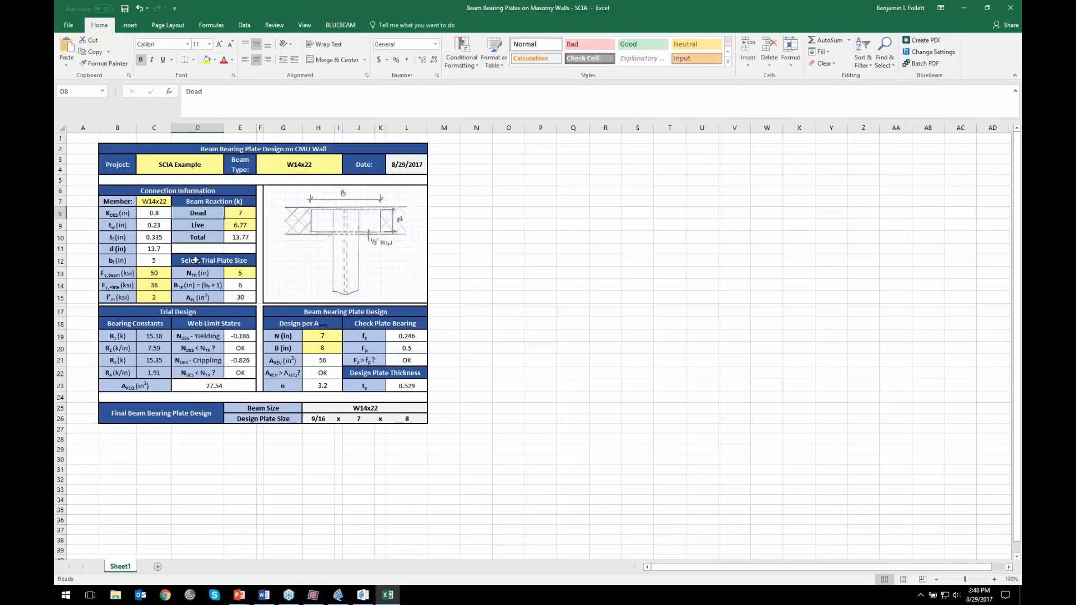
pyautogui.click(1012, 7)
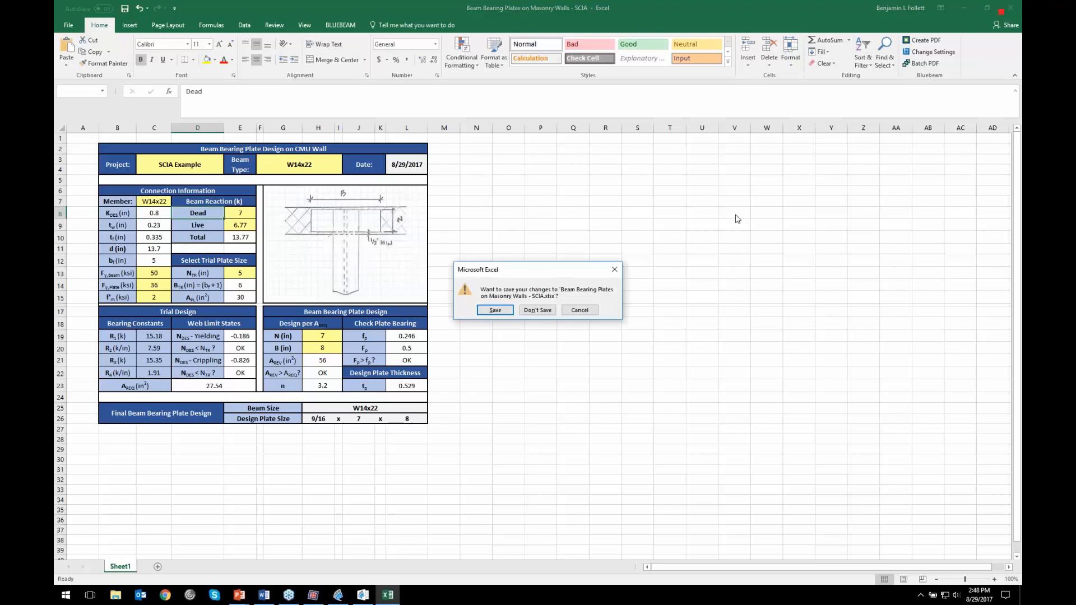
pyautogui.click(505, 313)
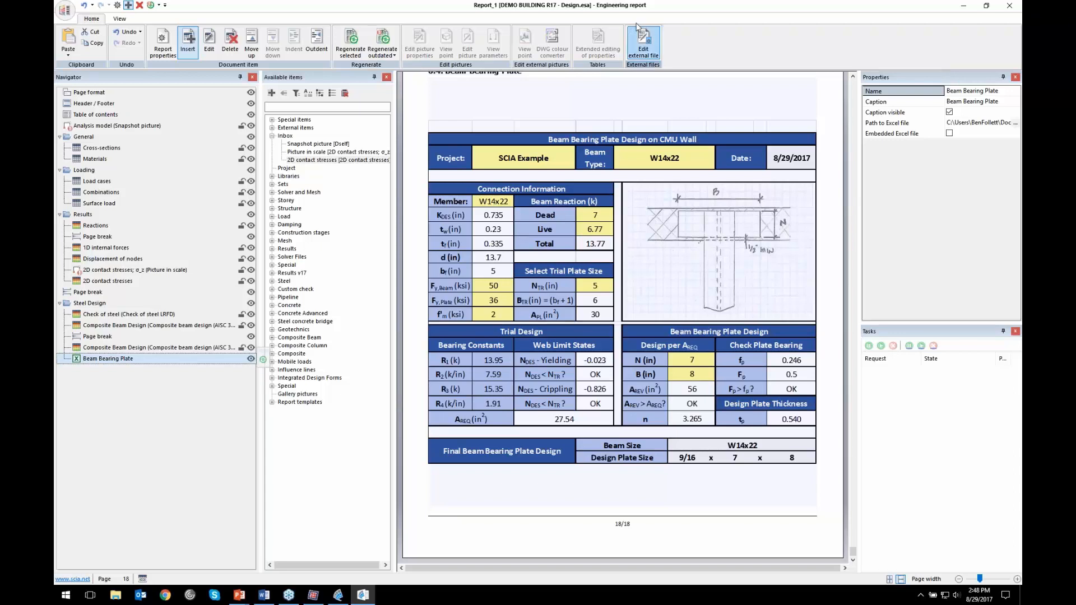
# Show the external item types that can be inserted in the report, and view the report's print and export options
pyautogui.scroll(3, 513, 293)
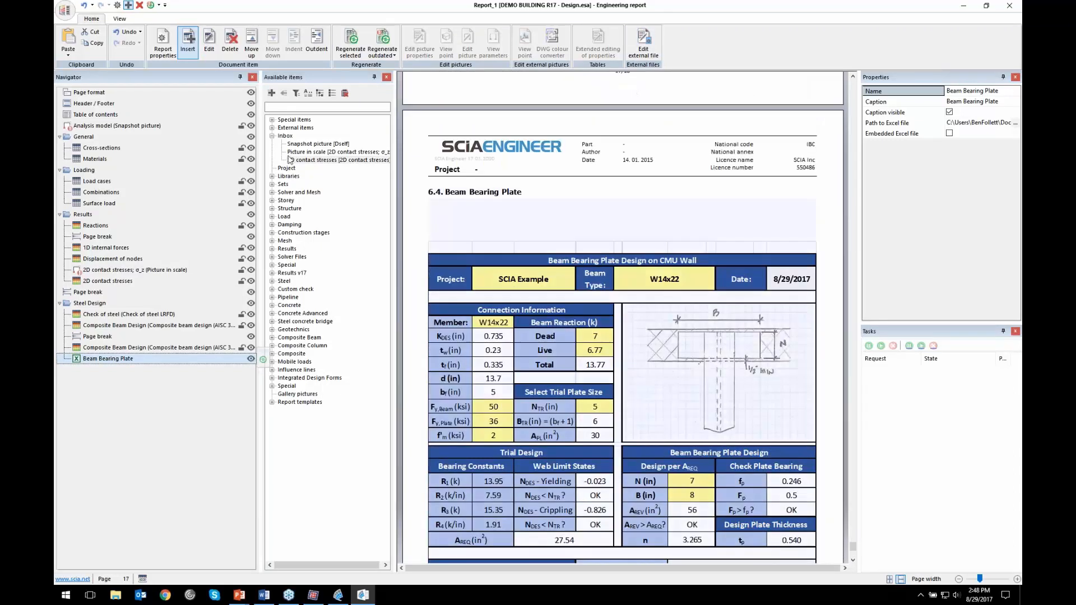
pyautogui.click(271, 128)
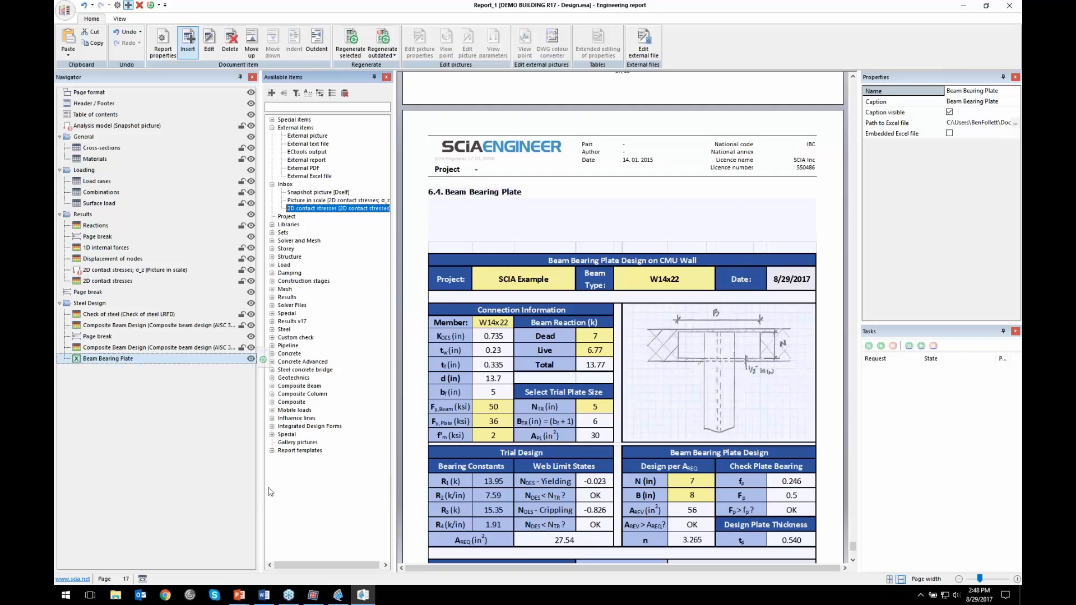
pyautogui.click(65, 10)
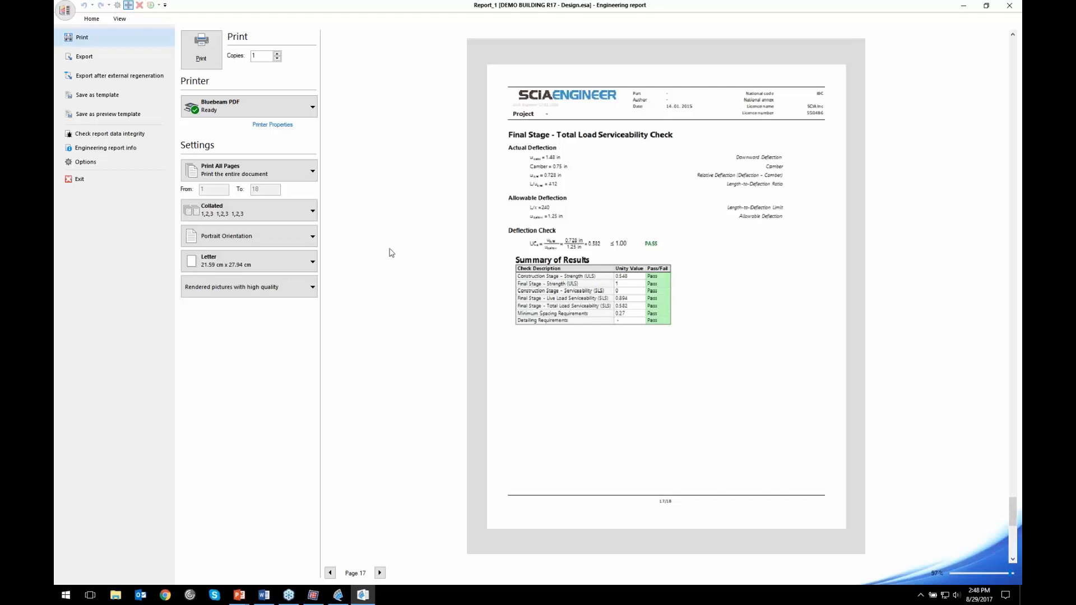
pyautogui.press('Escape')
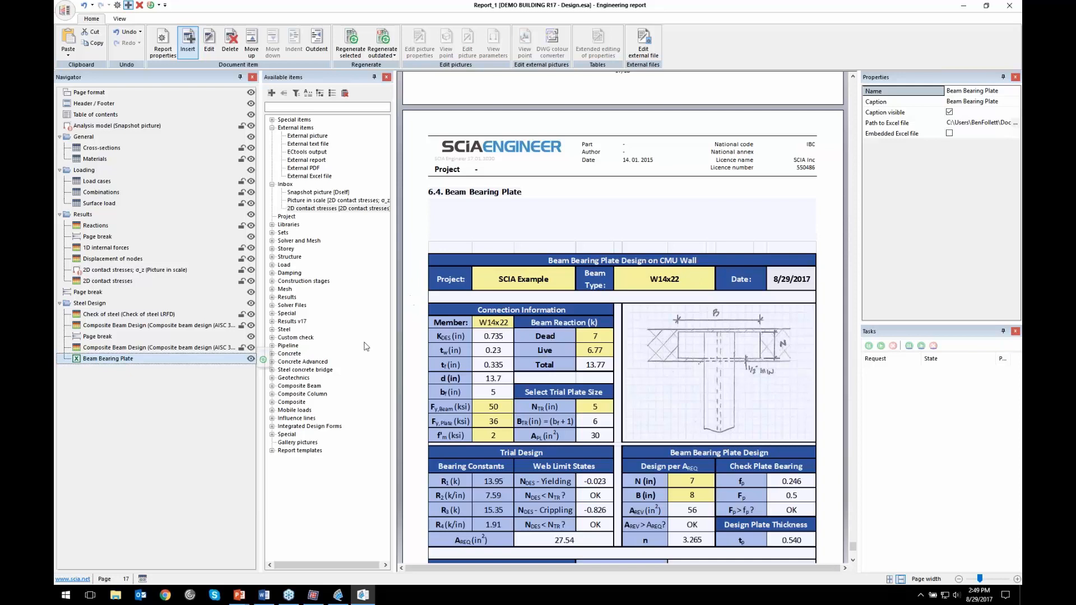
# Show the user templates among the available report templates, and switch to the running PowerPoint slide show
pyautogui.click(272, 450)
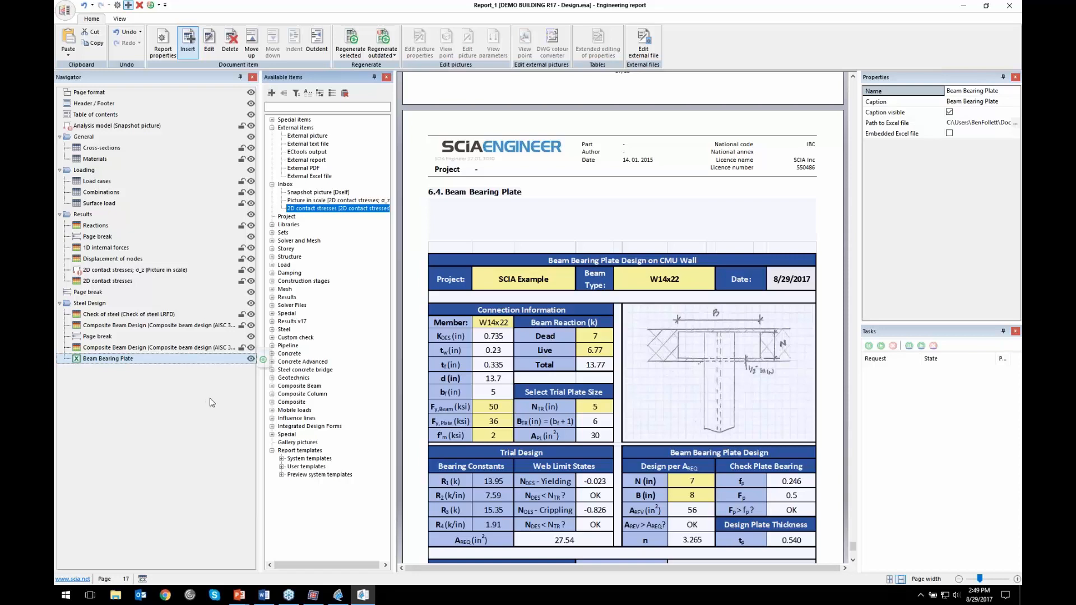
pyautogui.click(281, 467)
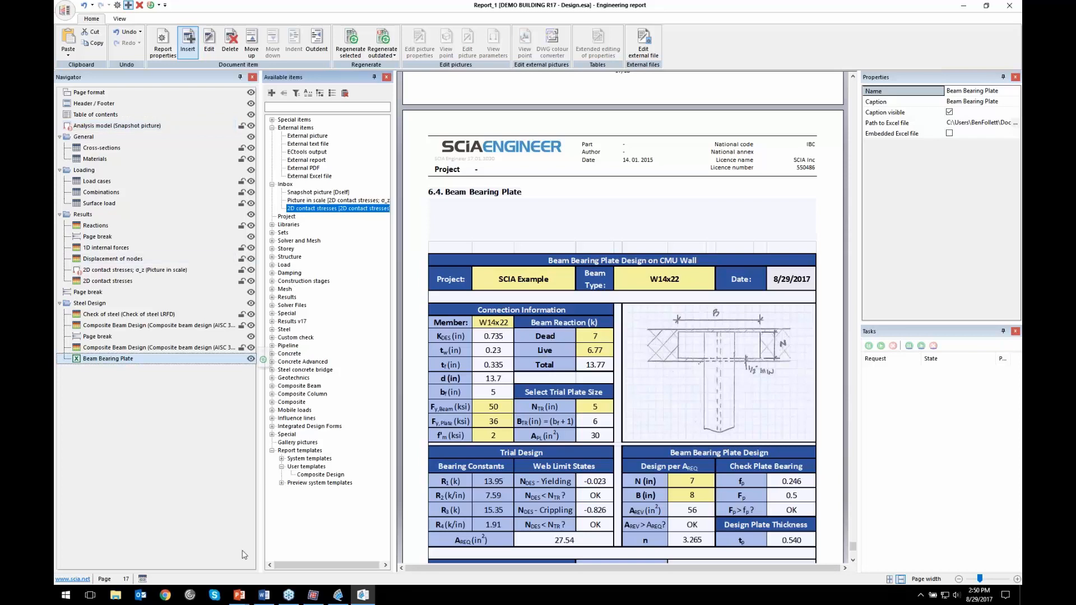
pyautogui.click(237, 599)
pyautogui.click(260, 555)
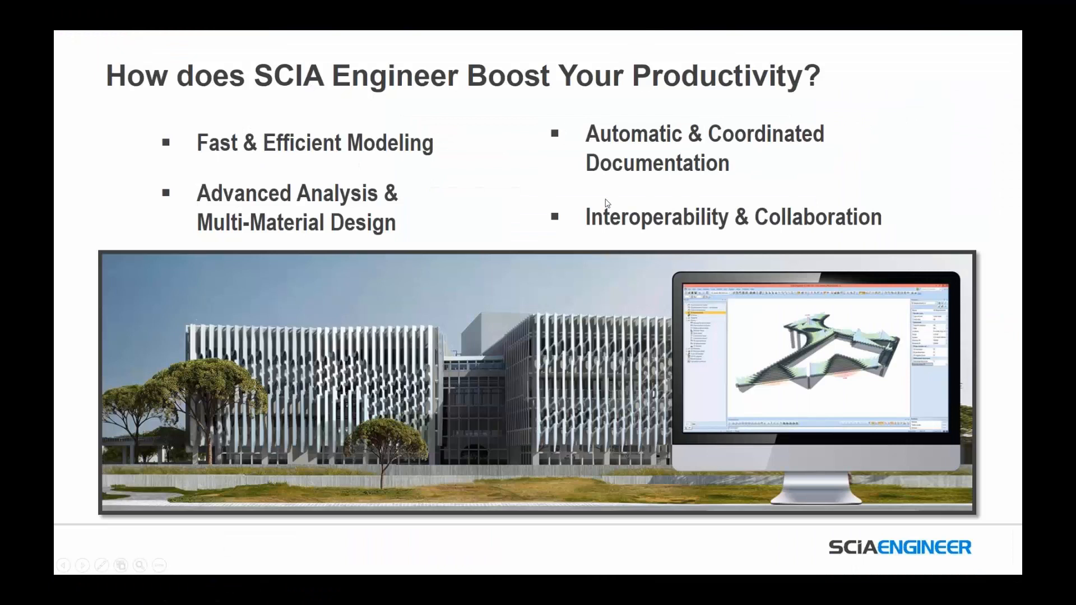